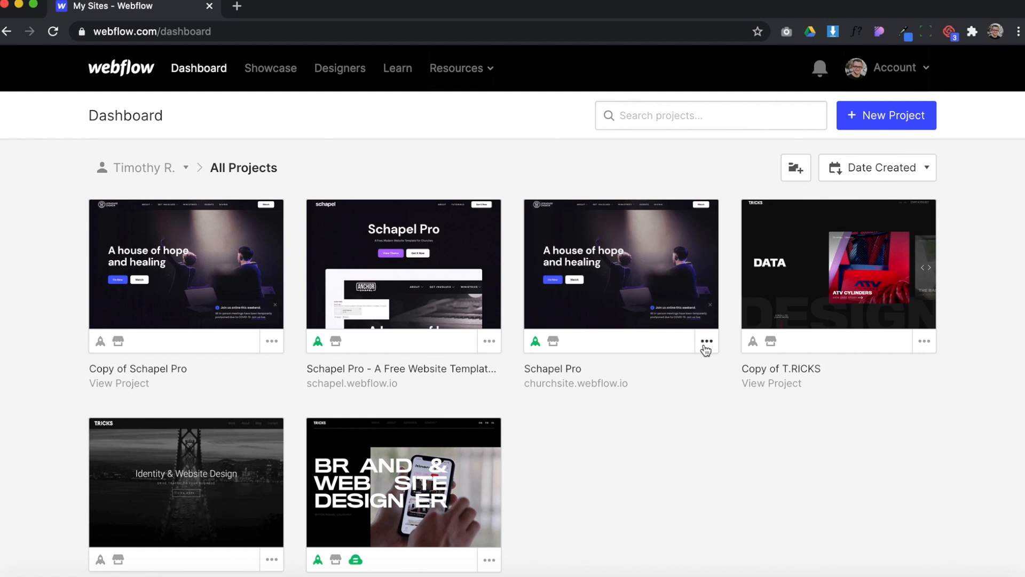
Open the general settings of the Schapel Pro project and check the project name field
click(706, 342)
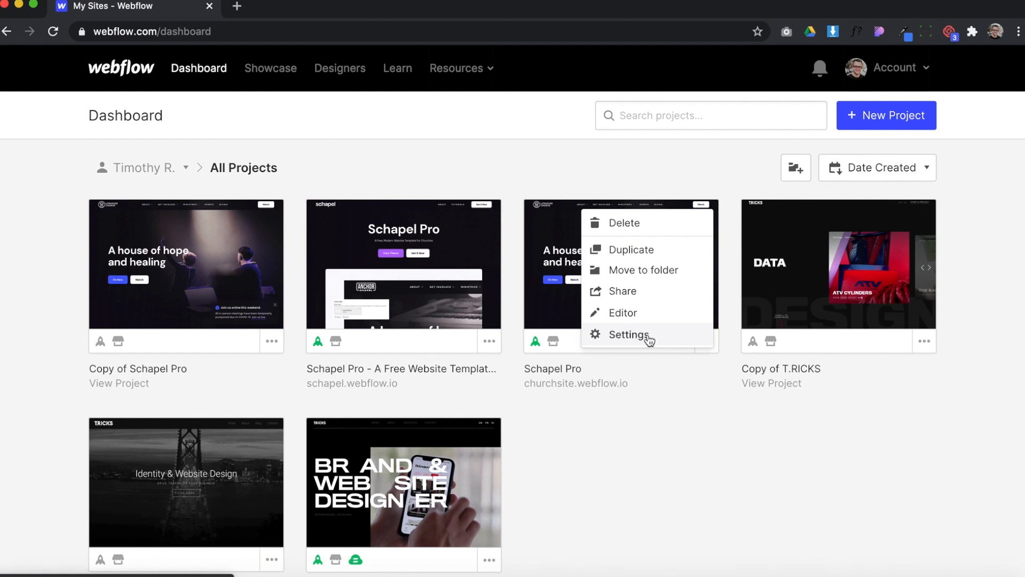
click(649, 337)
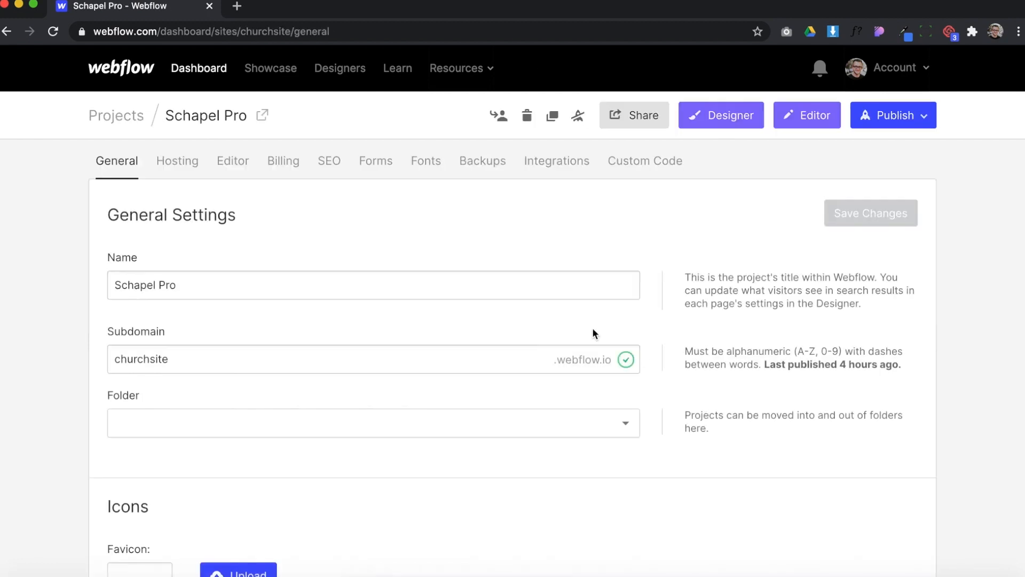
scroll(463, 258, down, 1)
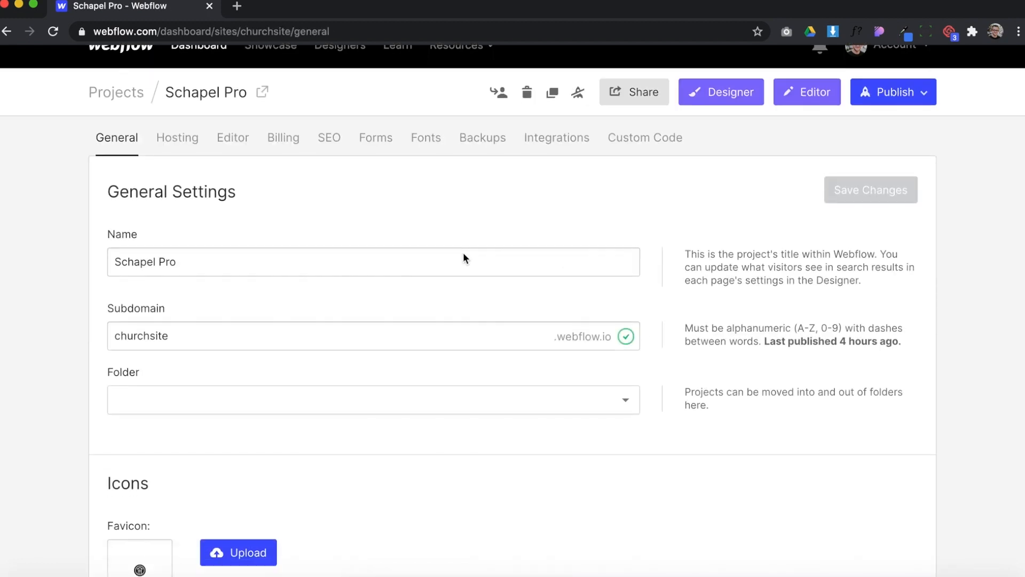
triple_click(243, 259)
click(230, 226)
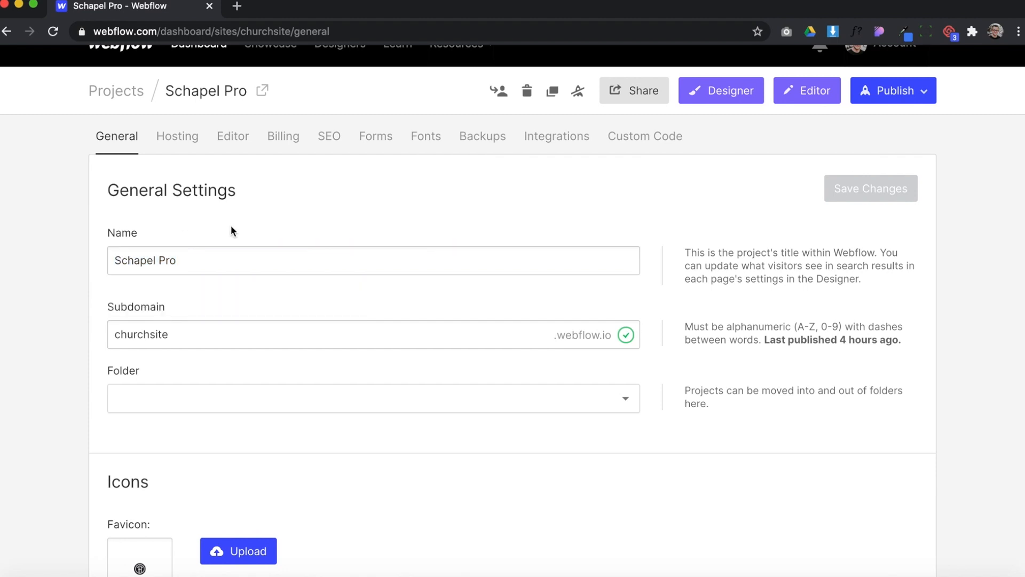
Examine the subdomain, favicon, webclip and time zone options in the project's general settings
scroll(230, 225, down, 3)
scroll(259, 260, down, 1)
double_click(183, 237)
scroll(230, 259, down, 6)
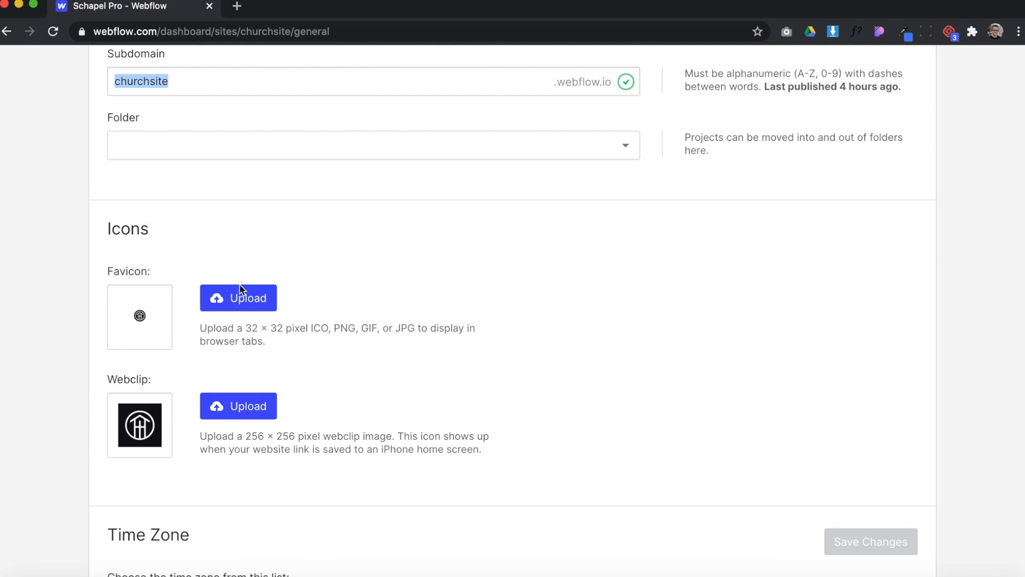
scroll(265, 430, down, 2)
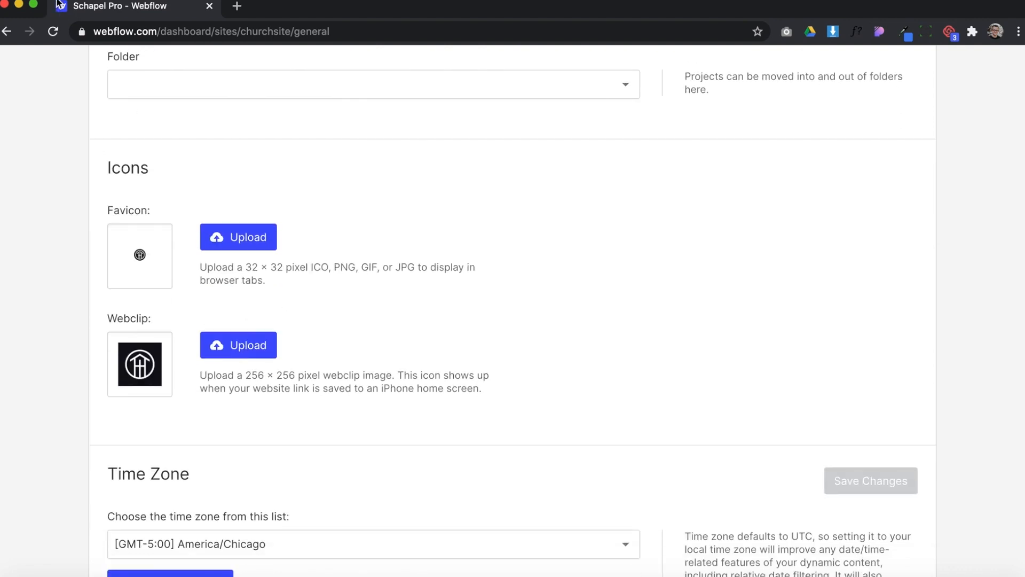
scroll(251, 360, down, 5)
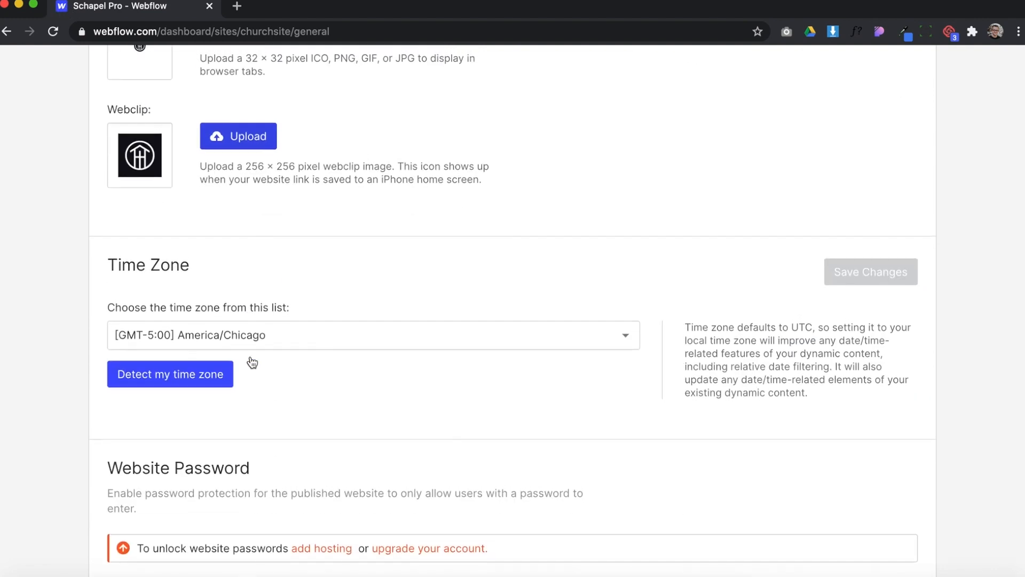
scroll(243, 315, up, 4)
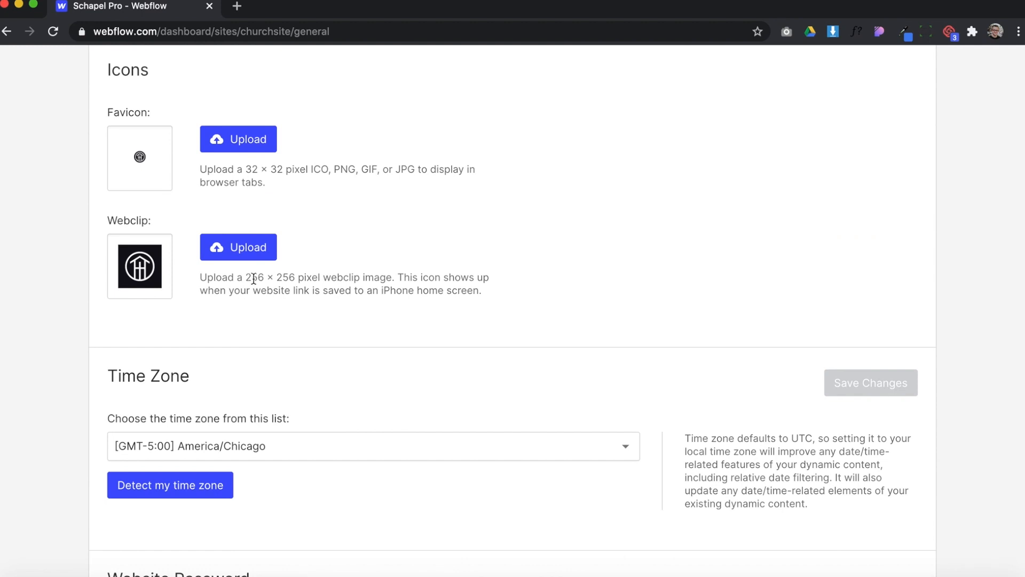
drag(246, 278, 297, 278)
click(403, 281)
scroll(403, 281, down, 1)
scroll(403, 281, down, 10)
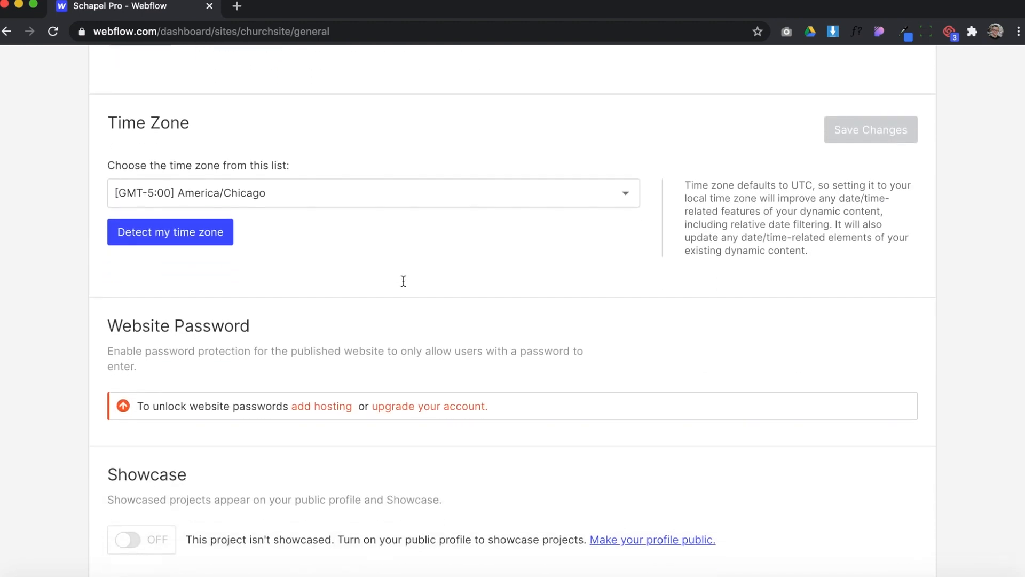
scroll(403, 281, up, 11)
scroll(403, 280, up, 8)
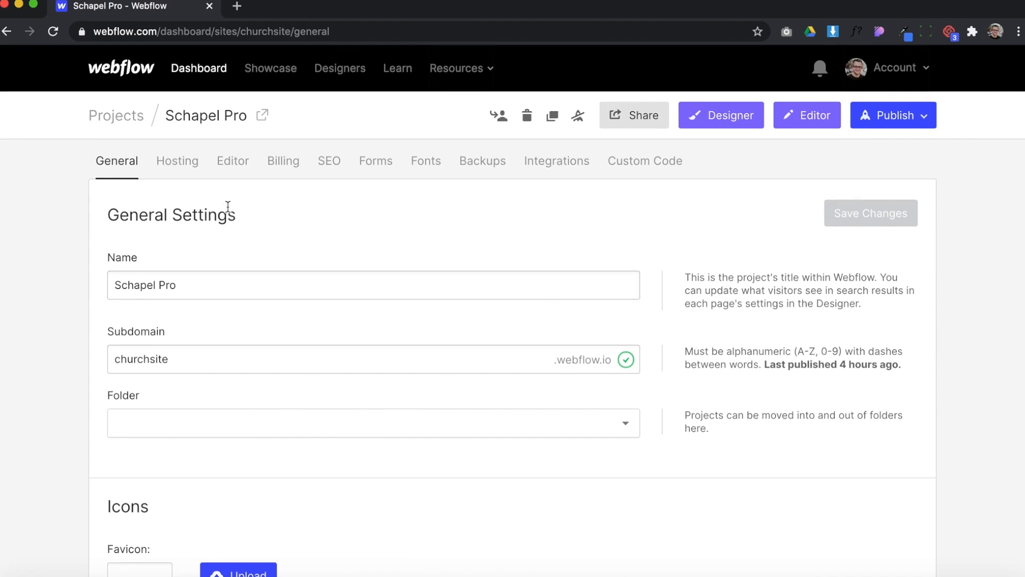
Open the project's hosting settings and review the pricing of the CMS site plan
click(180, 167)
scroll(463, 274, down, 6)
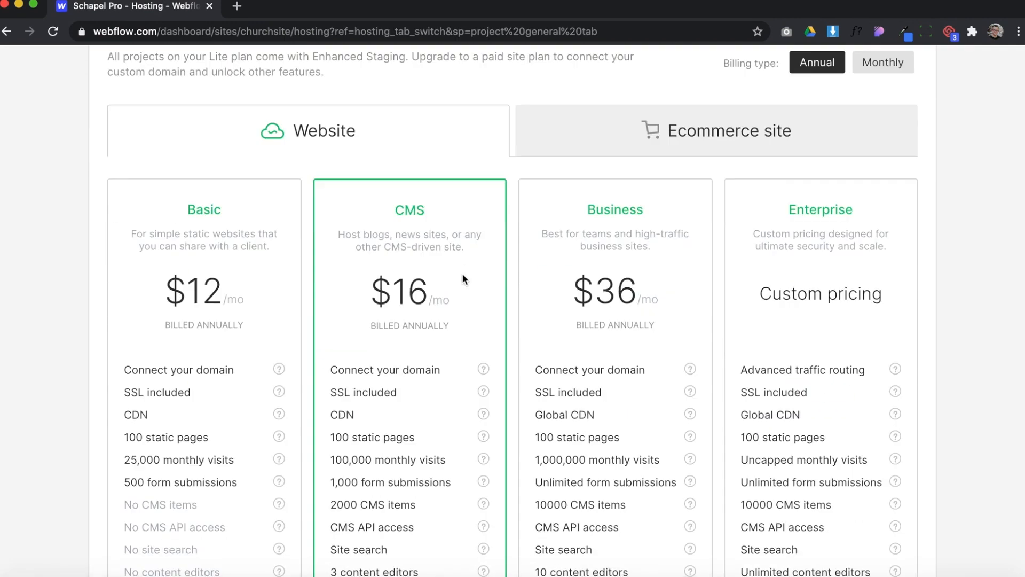
scroll(463, 274, up, 1)
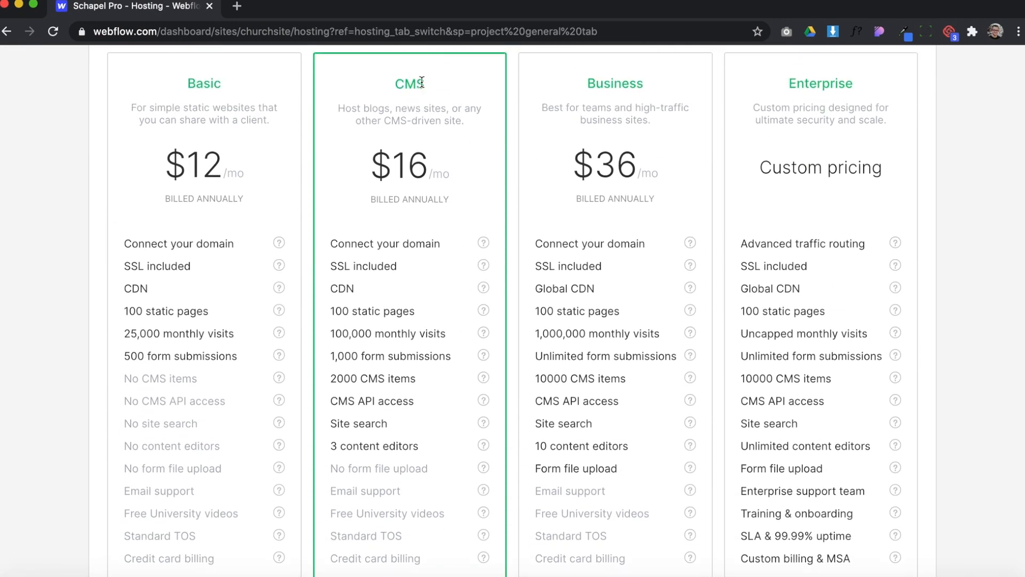
drag(369, 166, 445, 174)
click(446, 174)
scroll(414, 195, down, 1)
scroll(414, 203, down, 1)
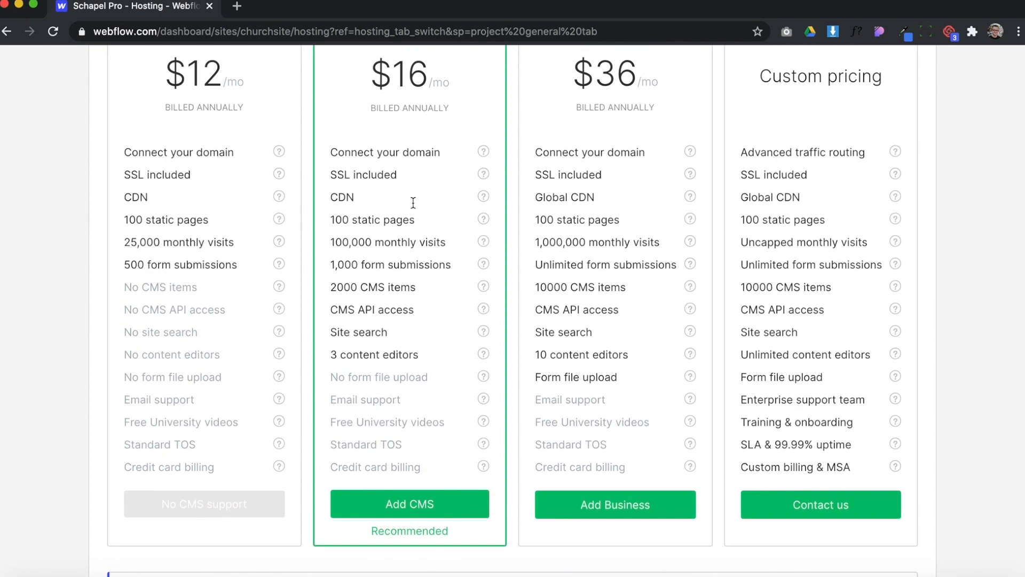
Compare the CMS item allowances and other features of the CMS and Business site plans
mouse_move(329, 287)
mouse_down()
mouse_move(418, 288)
mouse_move(321, 287)
mouse_up()
click(428, 287)
click(344, 287)
mouse_move(330, 287)
mouse_down()
mouse_move(419, 288)
mouse_move(329, 289)
mouse_up()
click(422, 291)
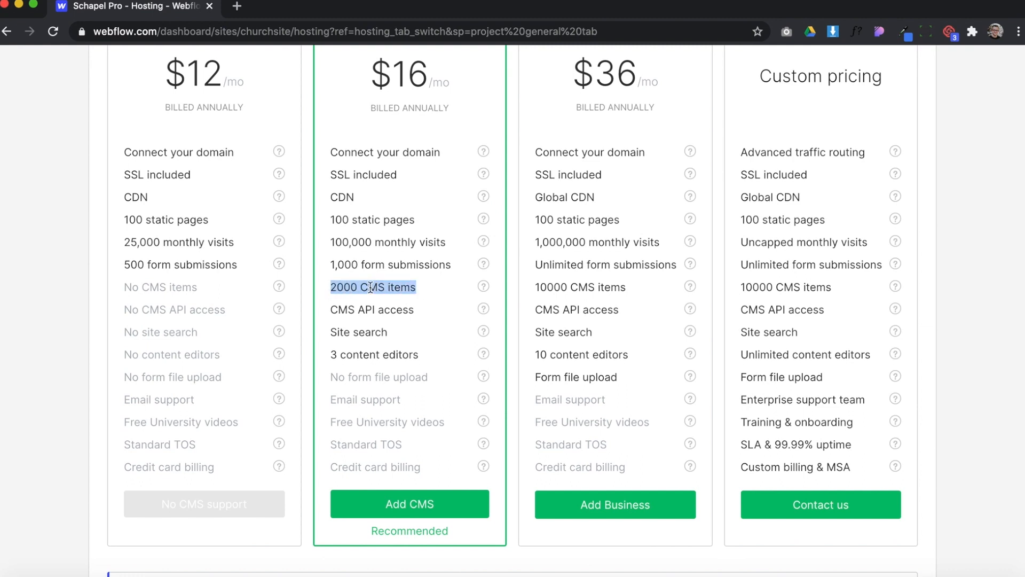
click(333, 288)
drag(329, 288, 416, 286)
click(414, 288)
click(329, 288)
click(550, 289)
drag(541, 289, 626, 288)
click(626, 287)
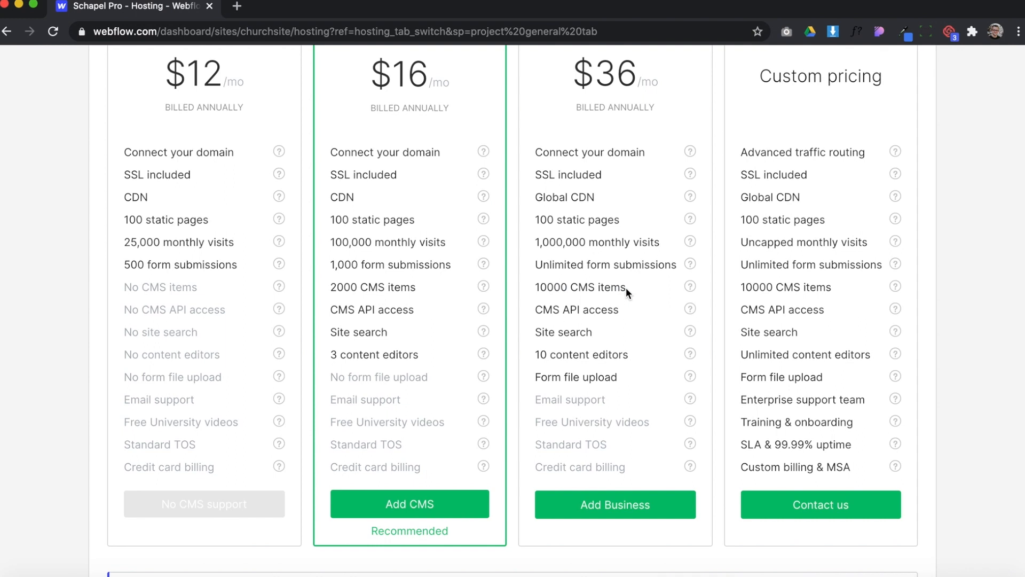
scroll(626, 287, down, 1)
scroll(413, 466, up, 6)
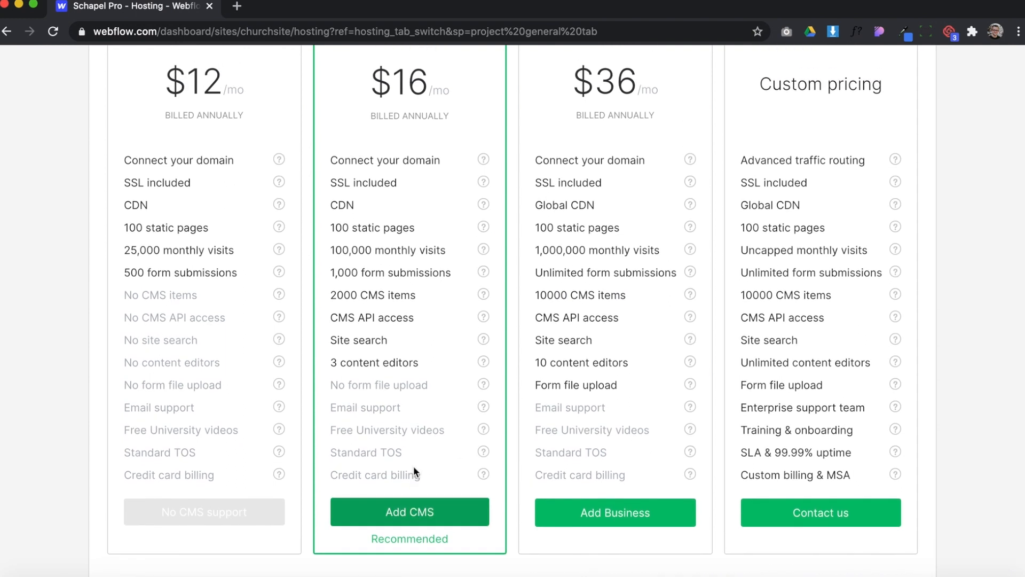
scroll(431, 336, up, 2)
scroll(431, 336, down, 12)
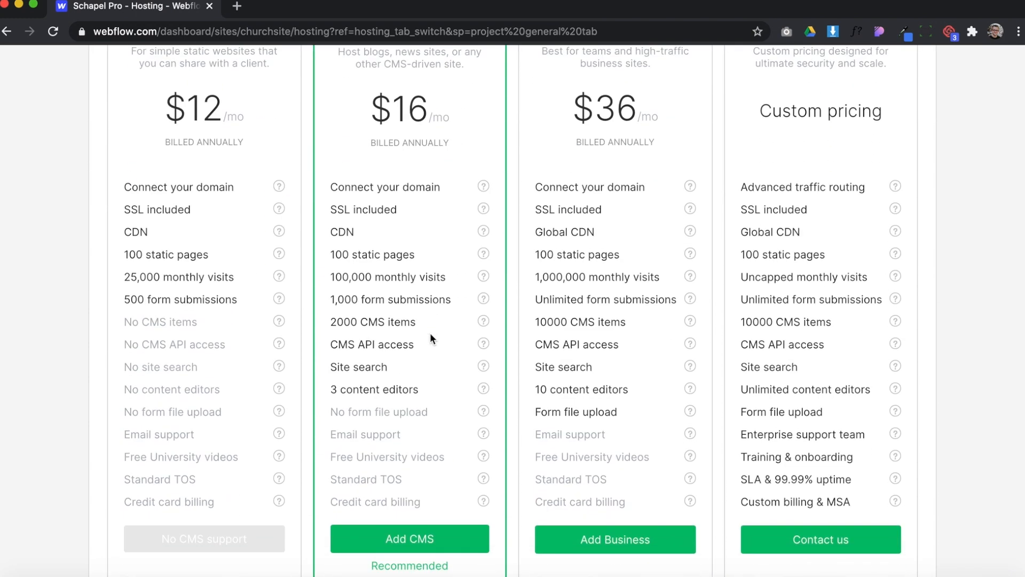
Examine the custom domain and 301 redirect sections of the hosting settings
scroll(430, 334, down, 4)
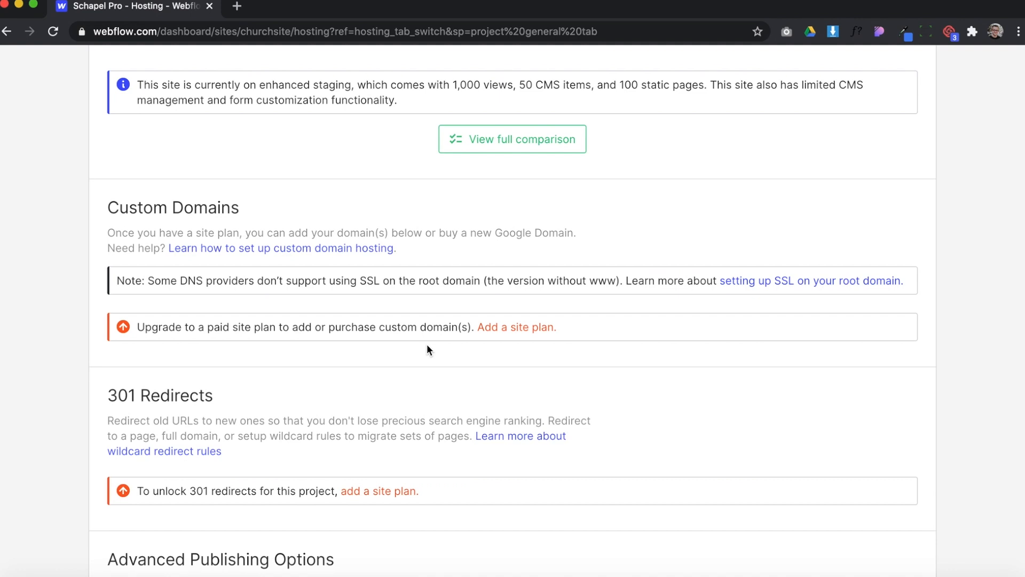
scroll(404, 330, down, 1)
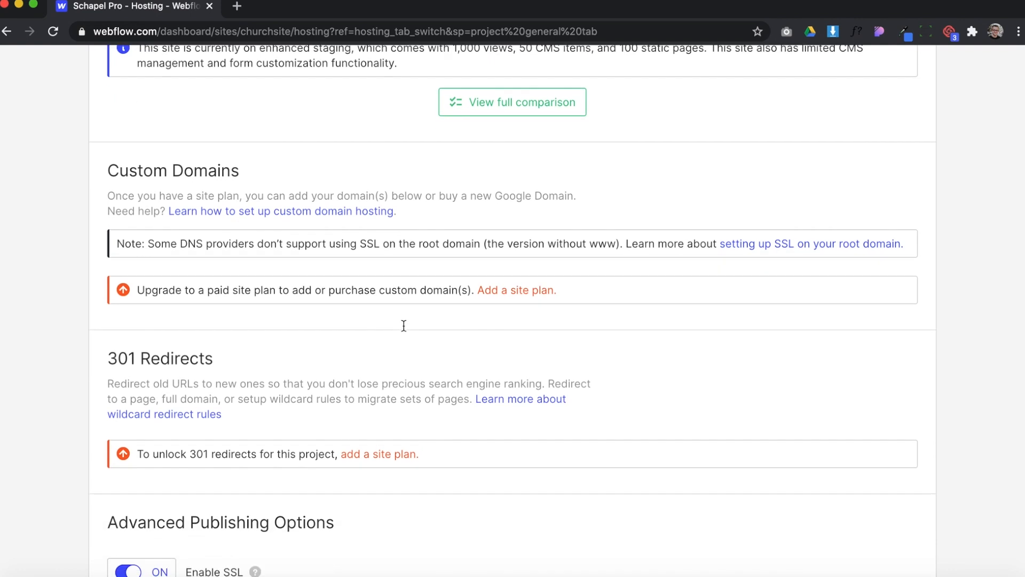
scroll(385, 358, down, 1)
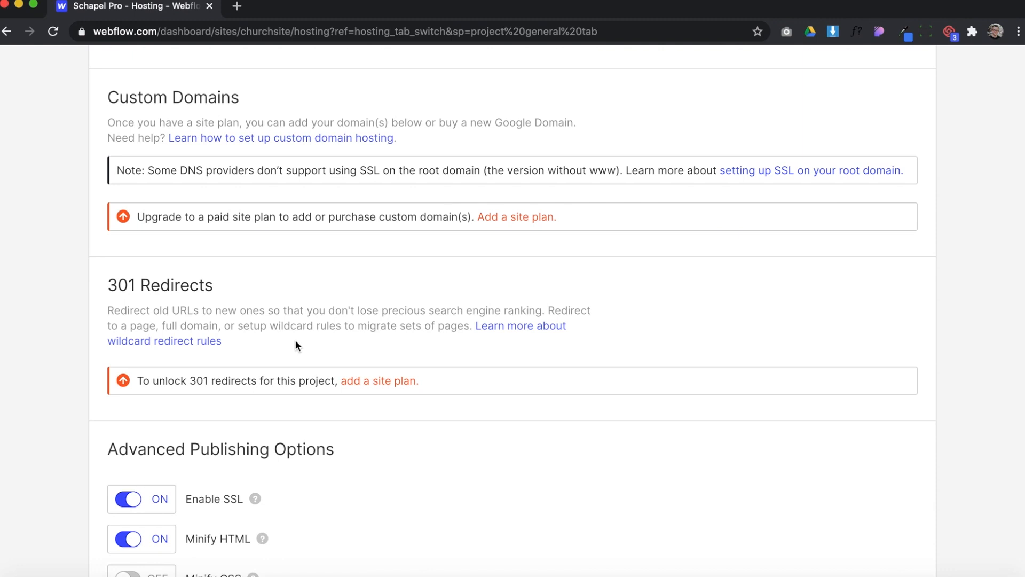
drag(107, 283, 271, 367)
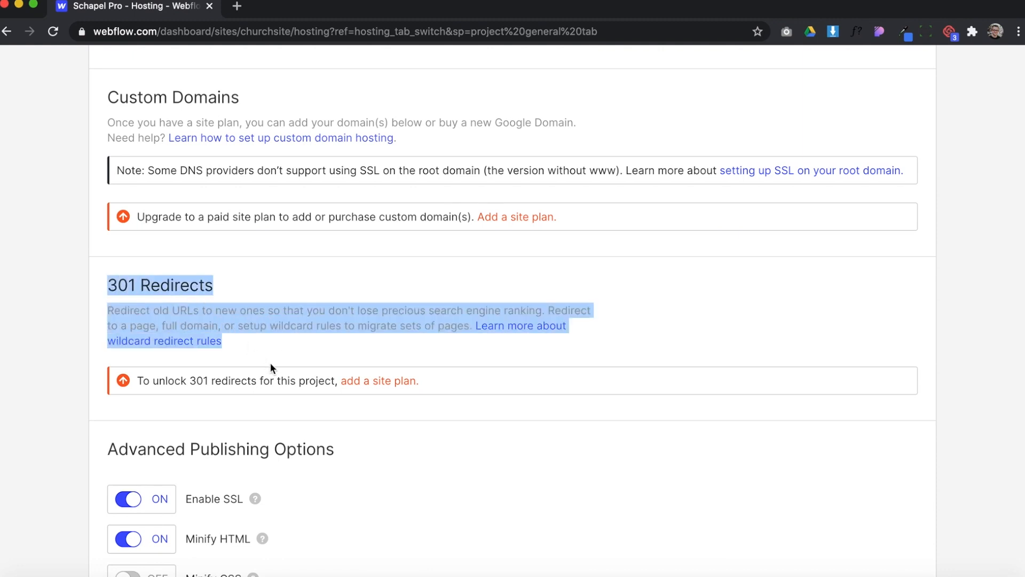
click(271, 362)
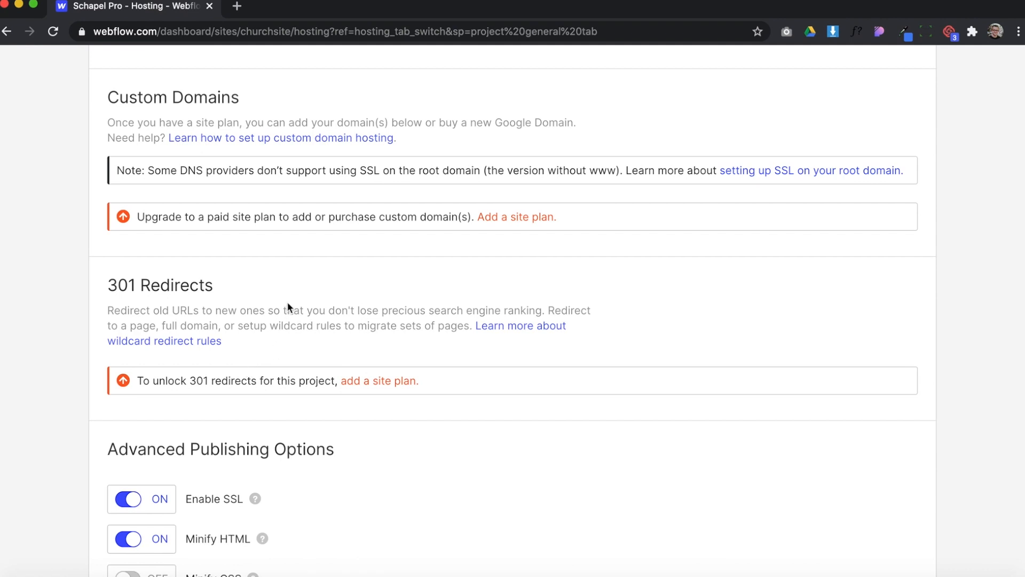
scroll(287, 304, up, 3)
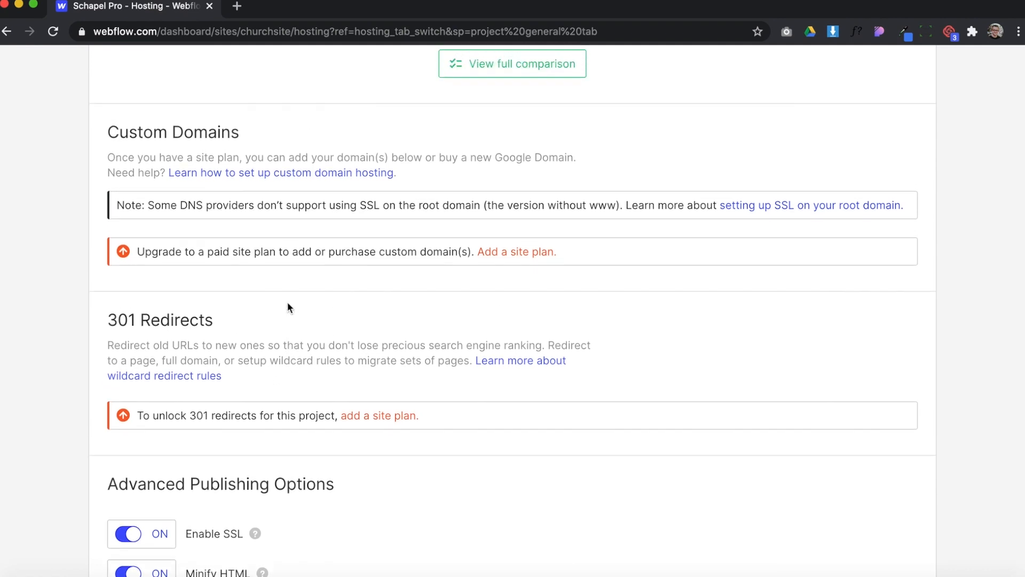
scroll(289, 308, up, 10)
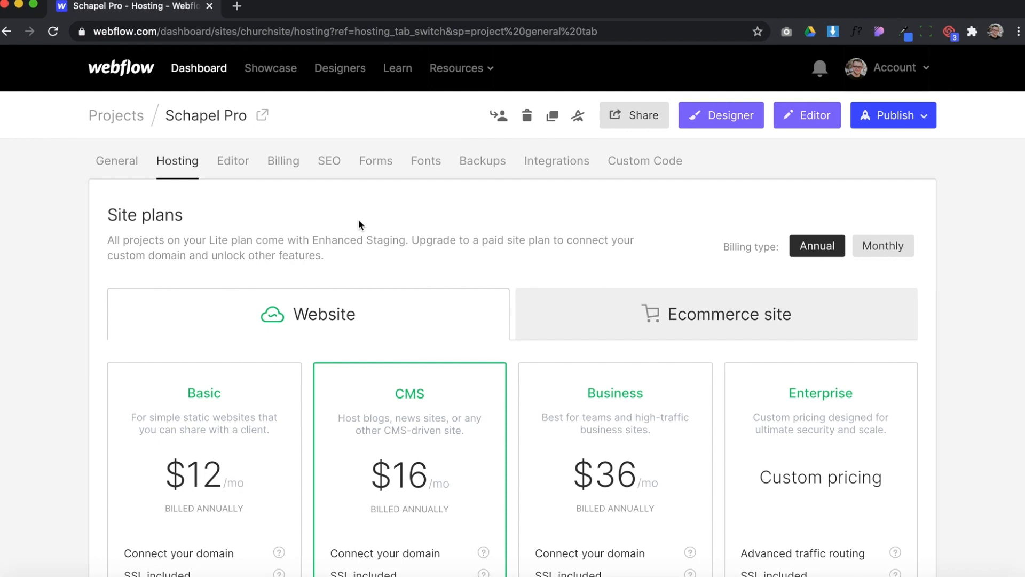
Open the project's form settings and examine the submission data of the group sign-up and newsletter forms
click(376, 162)
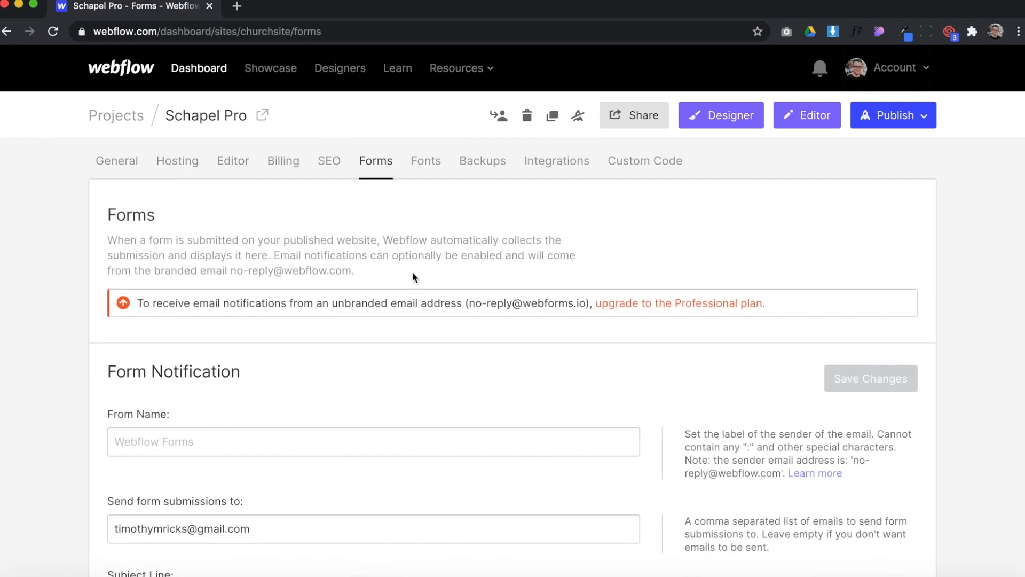
scroll(413, 275, down, 13)
scroll(412, 272, down, 13)
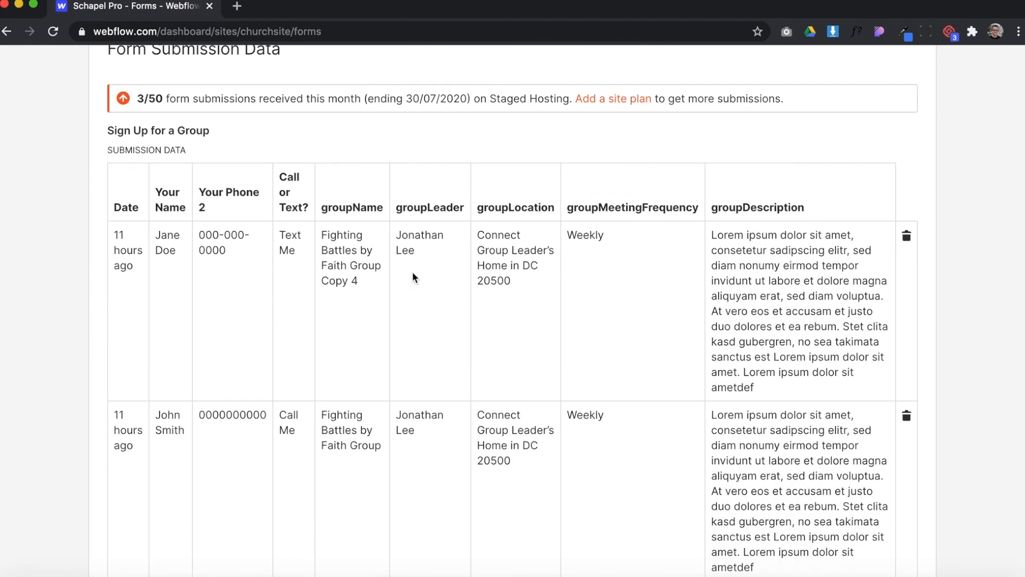
scroll(413, 271, down, 1)
scroll(403, 377, down, 11)
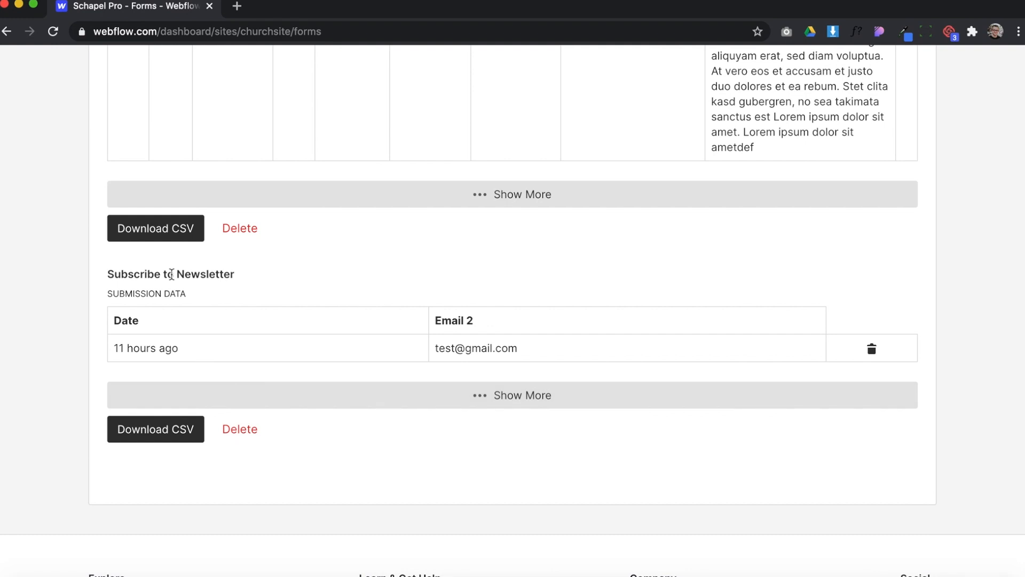
drag(239, 274, 132, 279)
click(133, 278)
scroll(384, 274, up, 10)
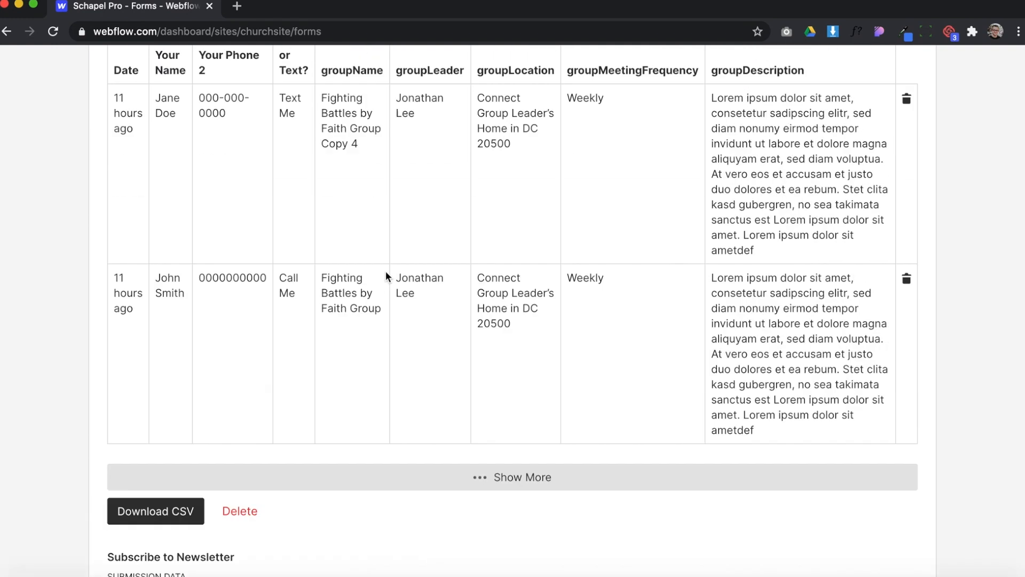
scroll(386, 271, up, 1)
scroll(160, 406, down, 3)
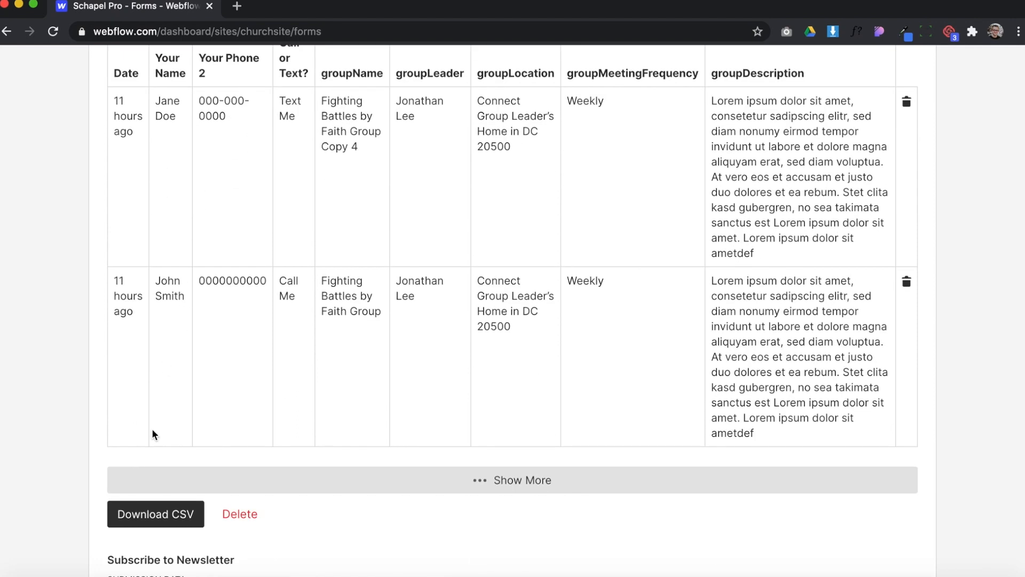
Add a comma after the existing address in the form notification's list of submission recipients
scroll(278, 246, up, 3)
scroll(289, 223, up, 10)
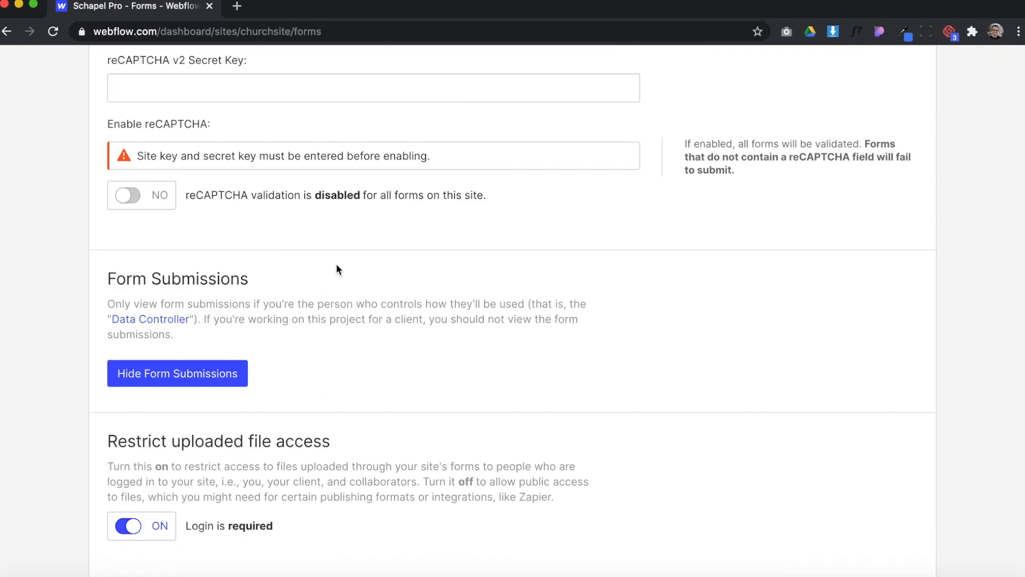
scroll(336, 264, up, 5)
scroll(358, 364, up, 10)
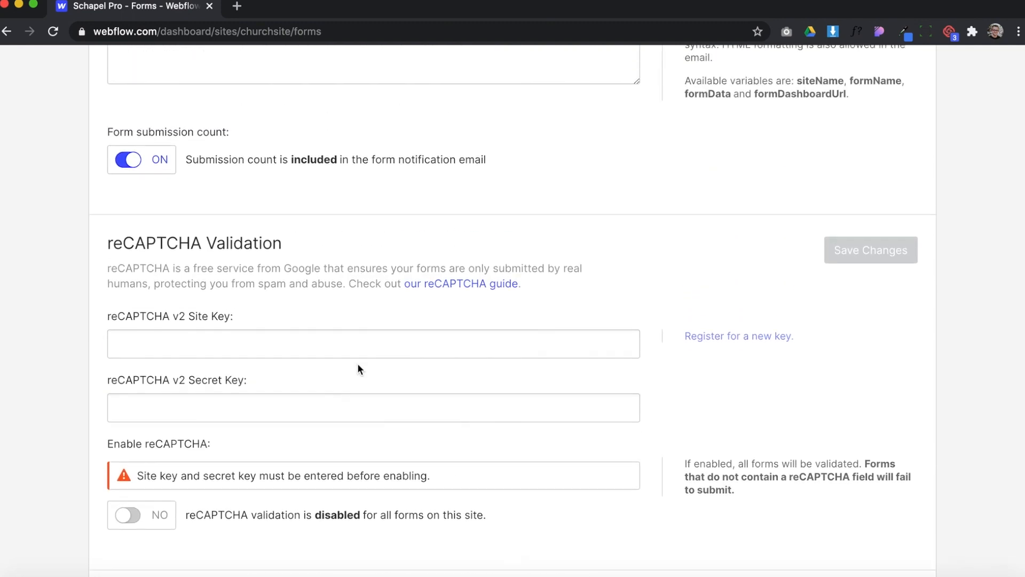
scroll(358, 365, up, 5)
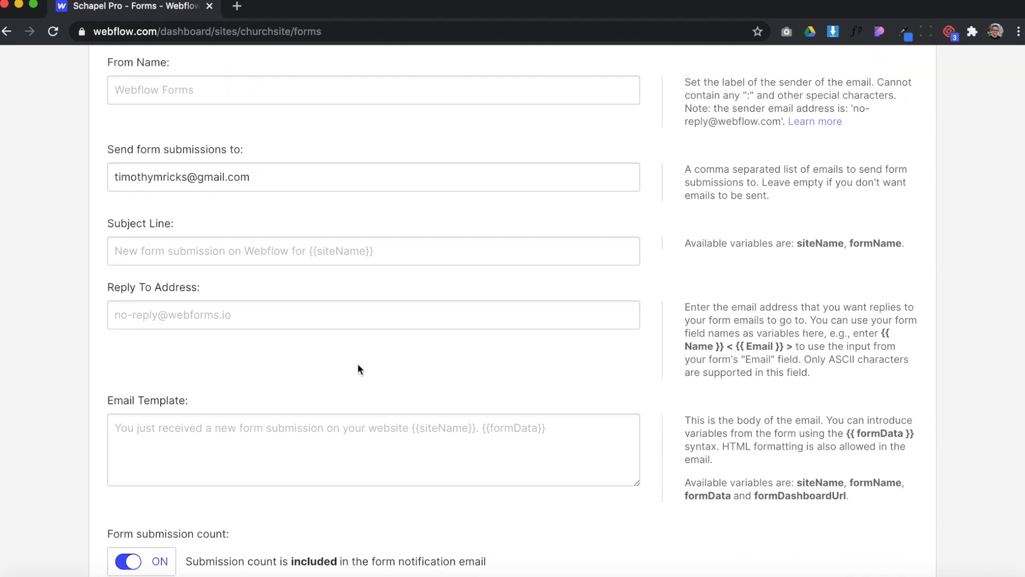
drag(357, 365, 82, 345)
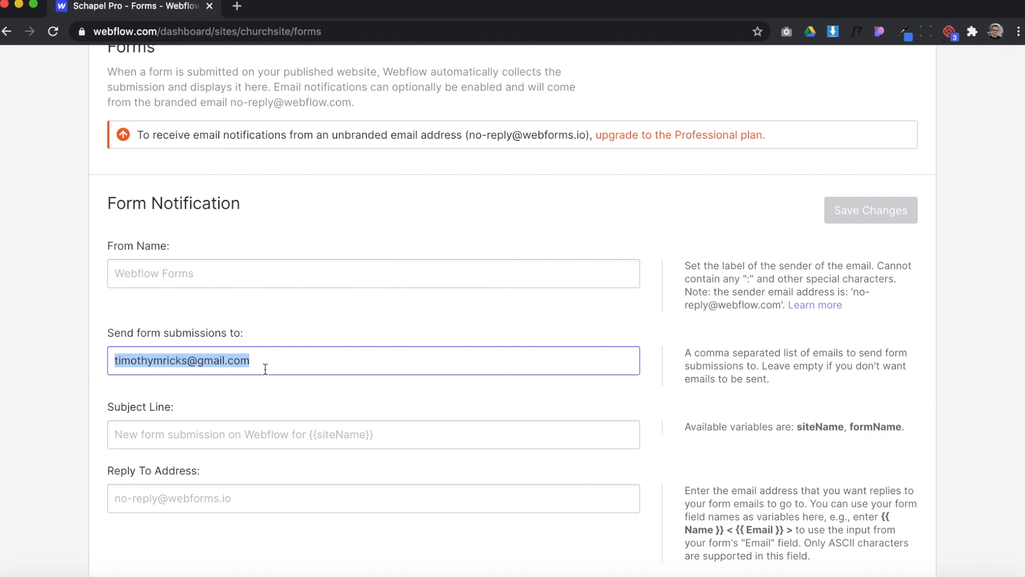
click(316, 368)
drag(243, 365, 98, 360)
click(265, 357)
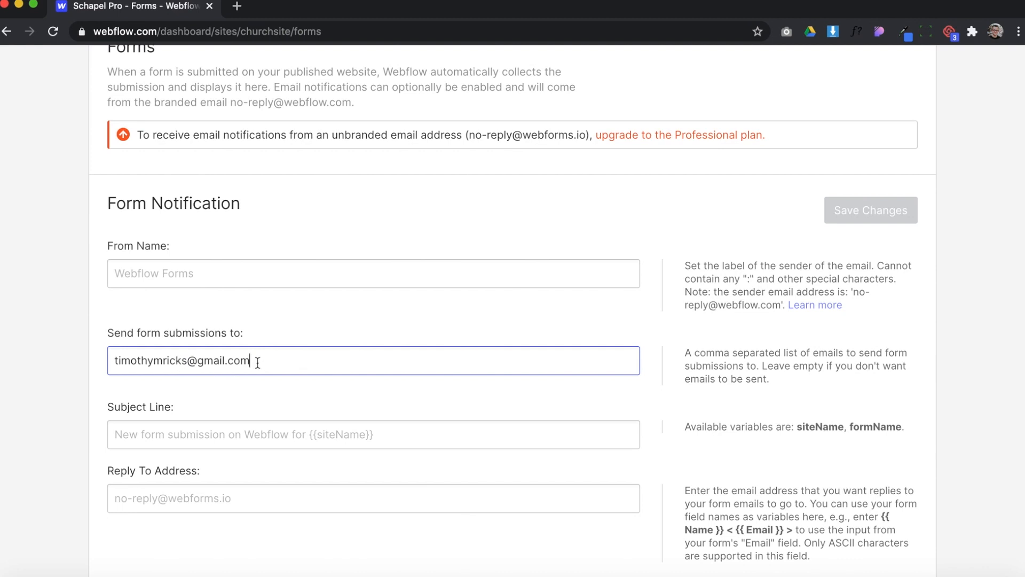
text(,)
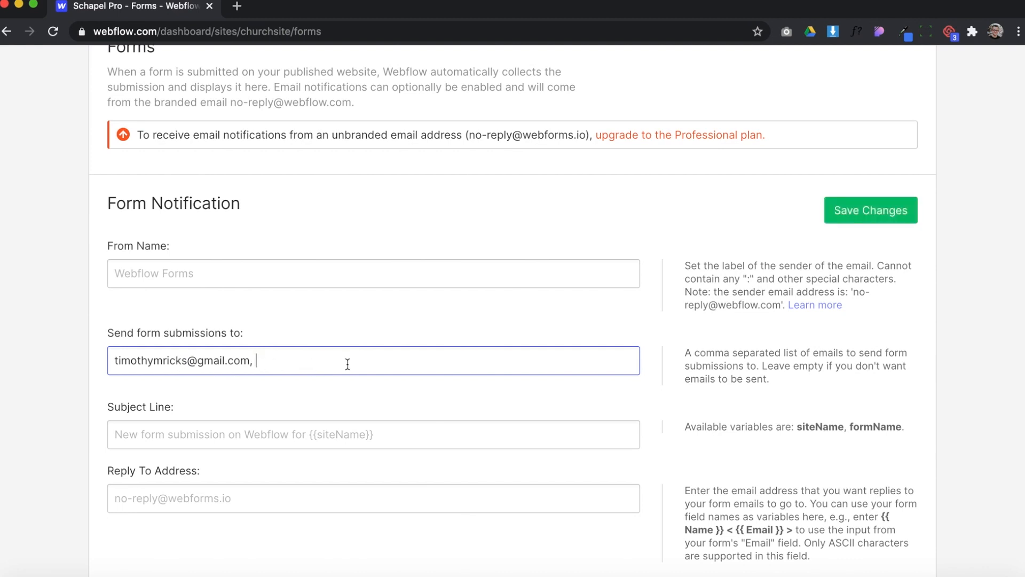
Clear all recipient addresses from the form notification's submission list
key(super+a)
key(BackSpace)
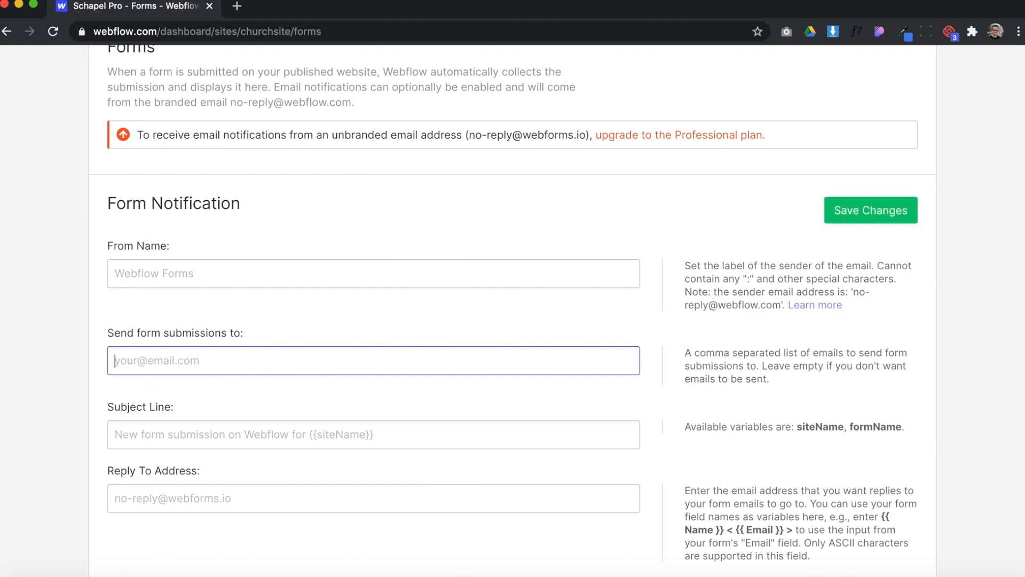
click(341, 305)
Open the Schapel Pro project in the Editor from the dashboard and close the General Information section
scroll(419, 232, up, 4)
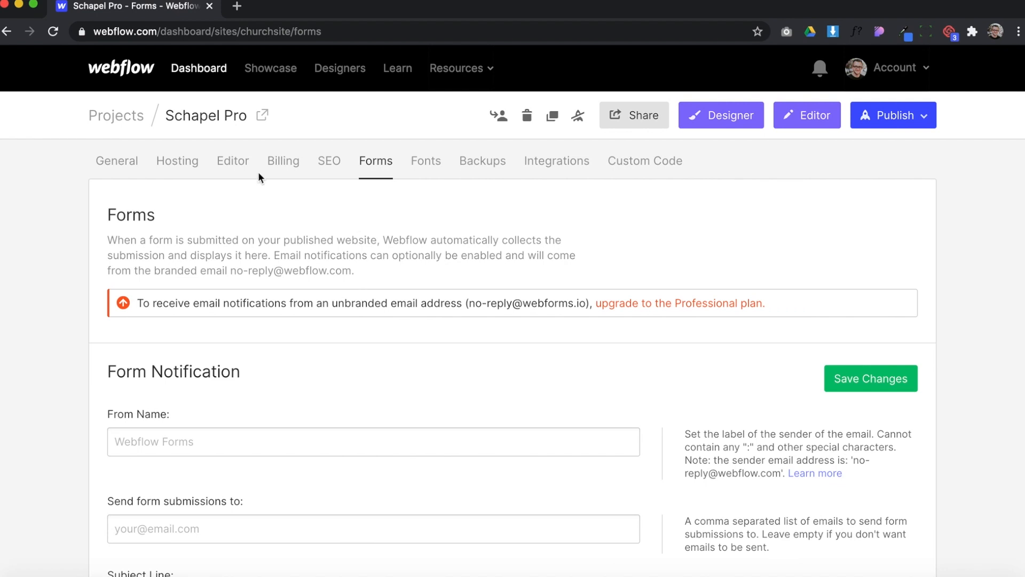
click(199, 69)
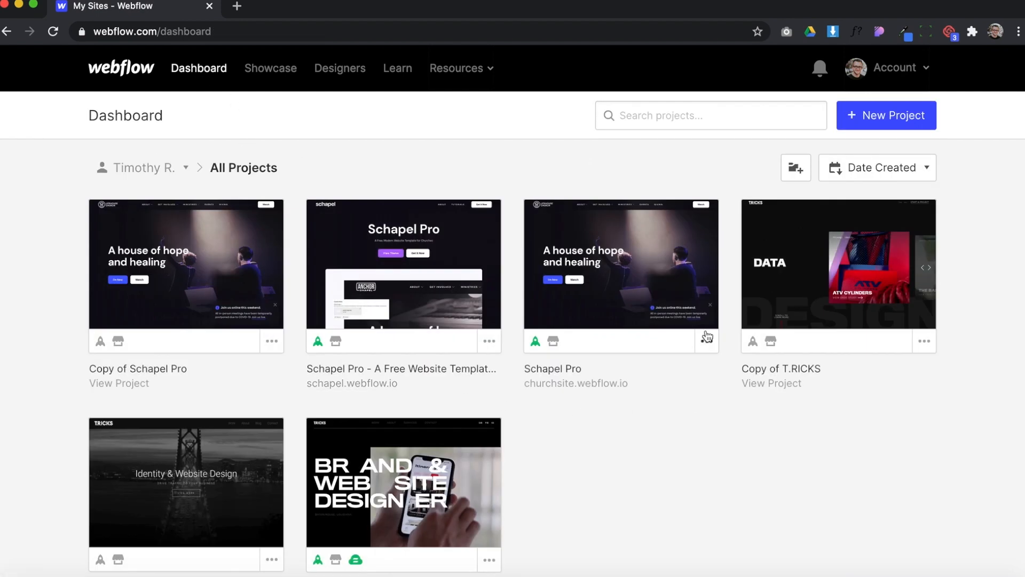
mouse_move(617, 316)
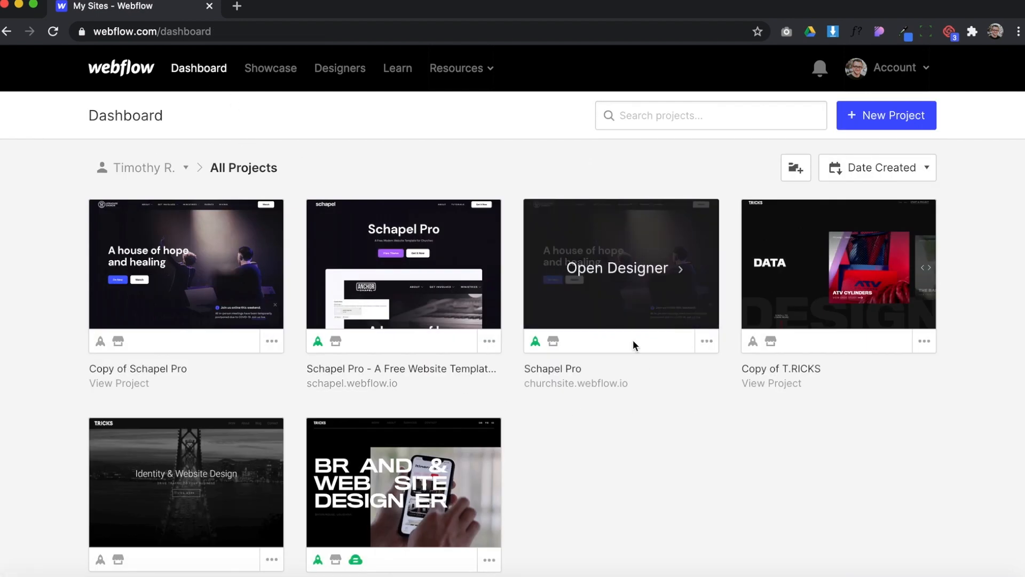
click(707, 345)
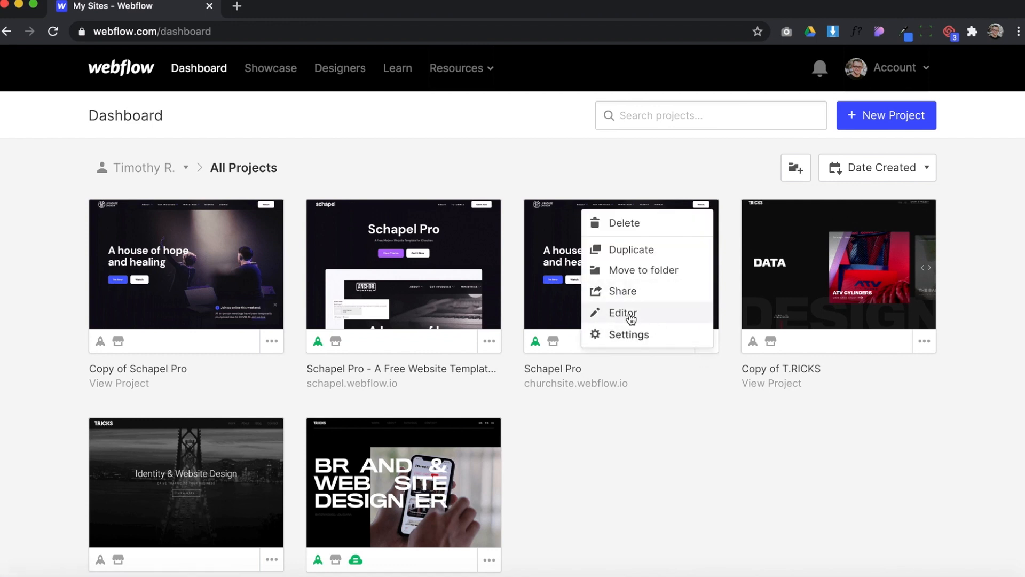
click(620, 428)
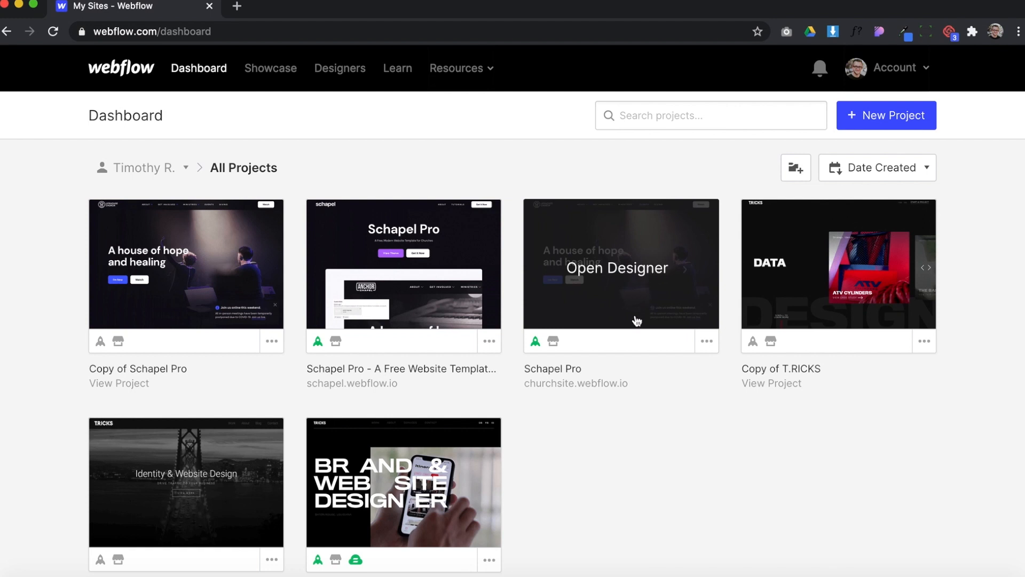
click(706, 342)
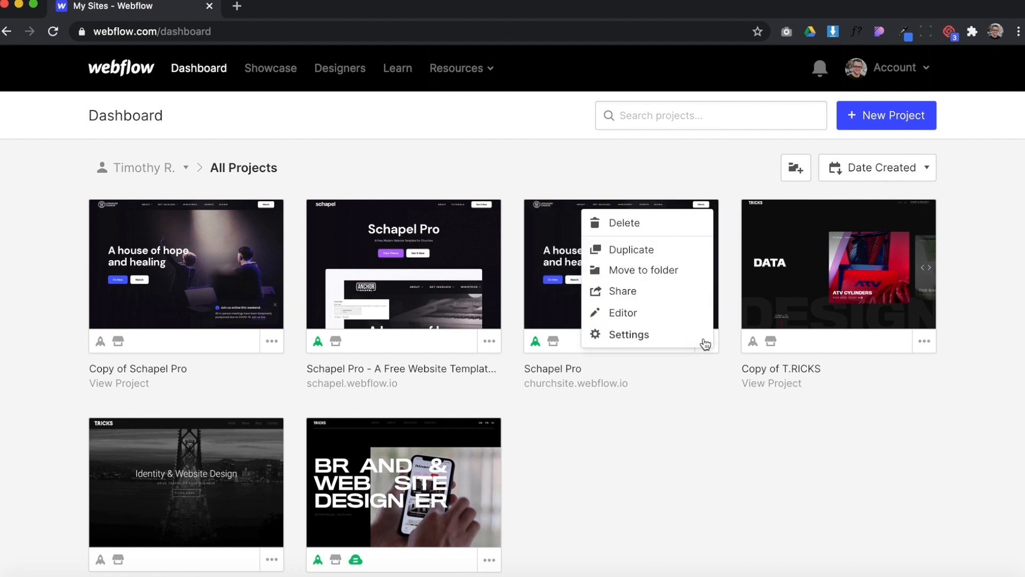
click(638, 314)
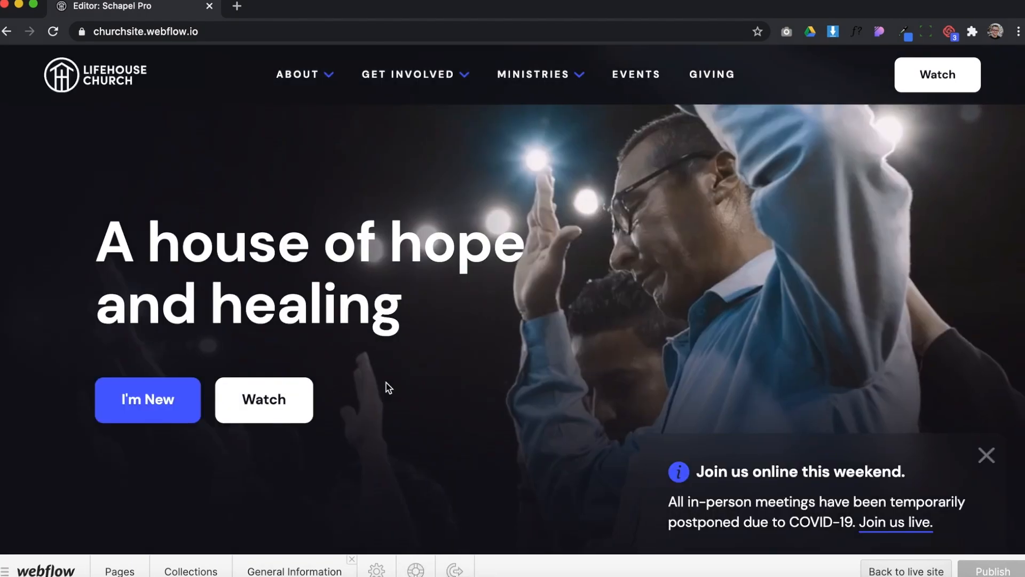
click(351, 559)
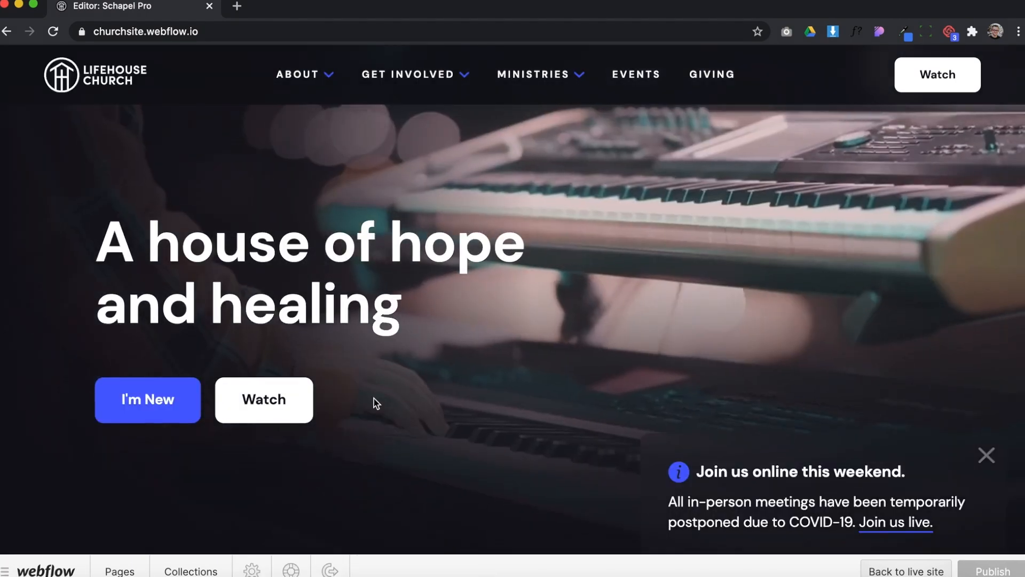
click(422, 302)
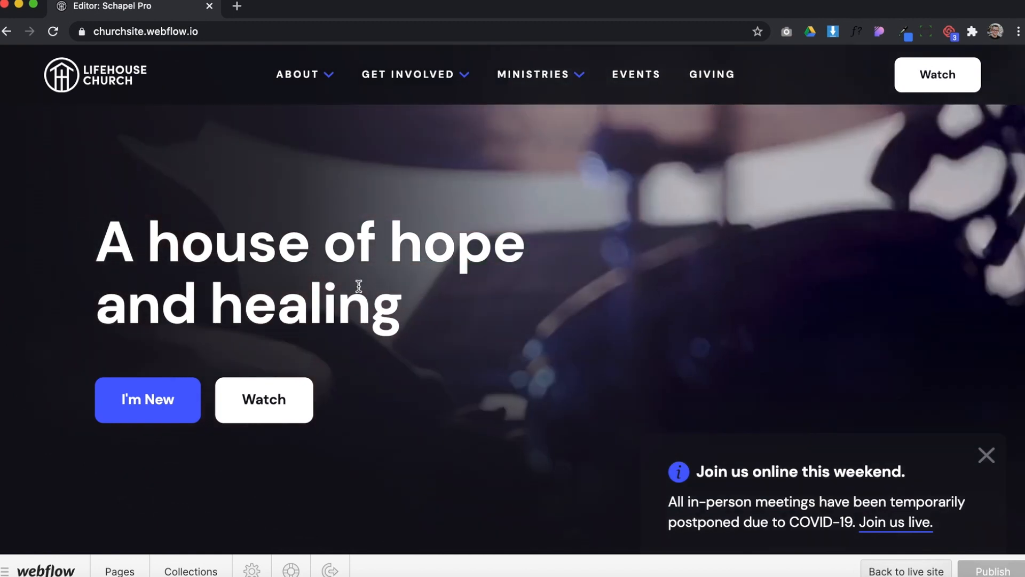
Replace the home page's hero heading with "Give your all to God"
shift+click(89, 242)
key(super+c)
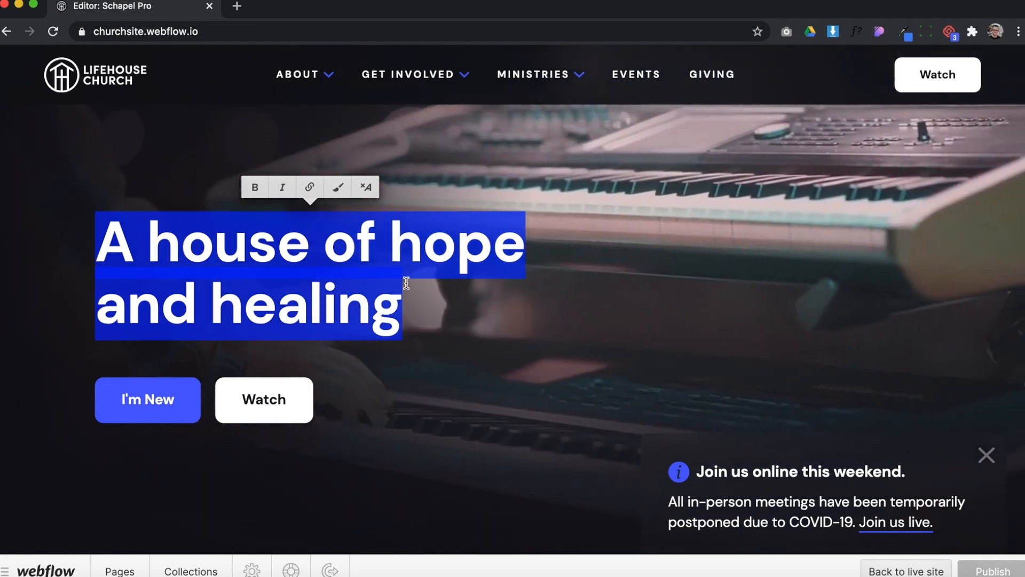
text(GIve)
key(BackSpace)
key(BackSpace)
key(BackSpace)
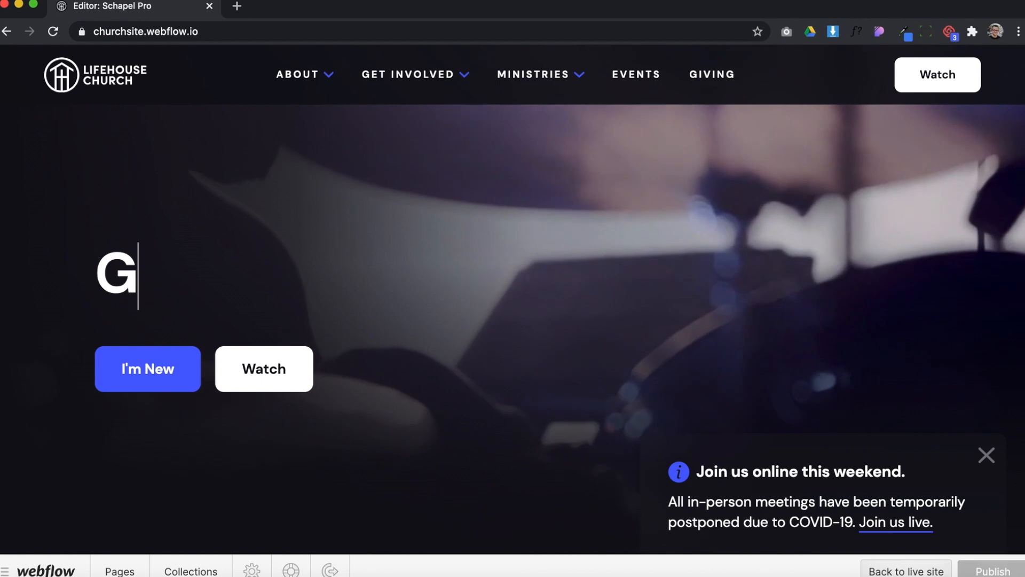
text(ive your all to God)
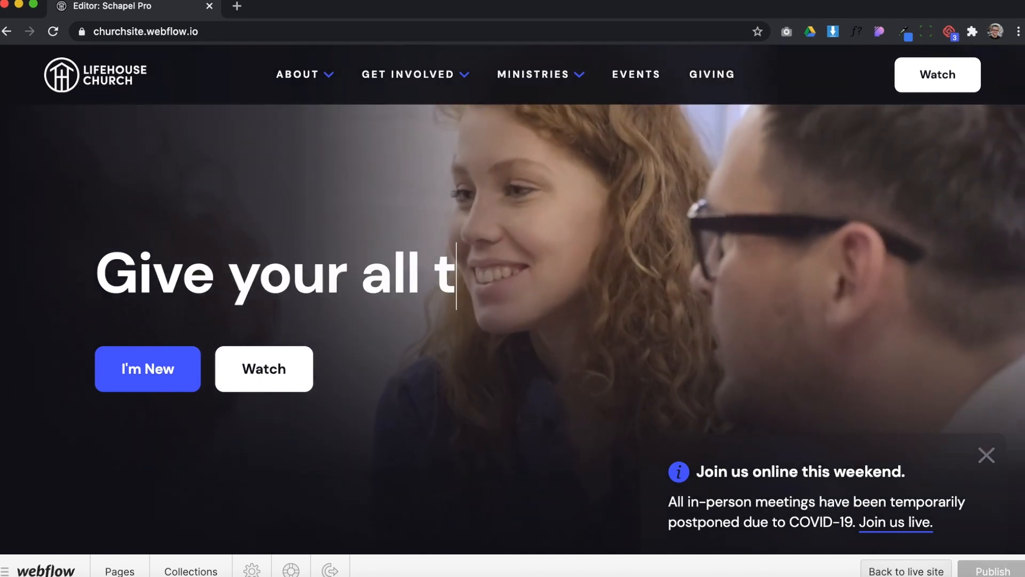
Break the hero heading into two lines before "all" and finish editing it
click(358, 274)
key(shift+Return)
drag(348, 245, 97, 244)
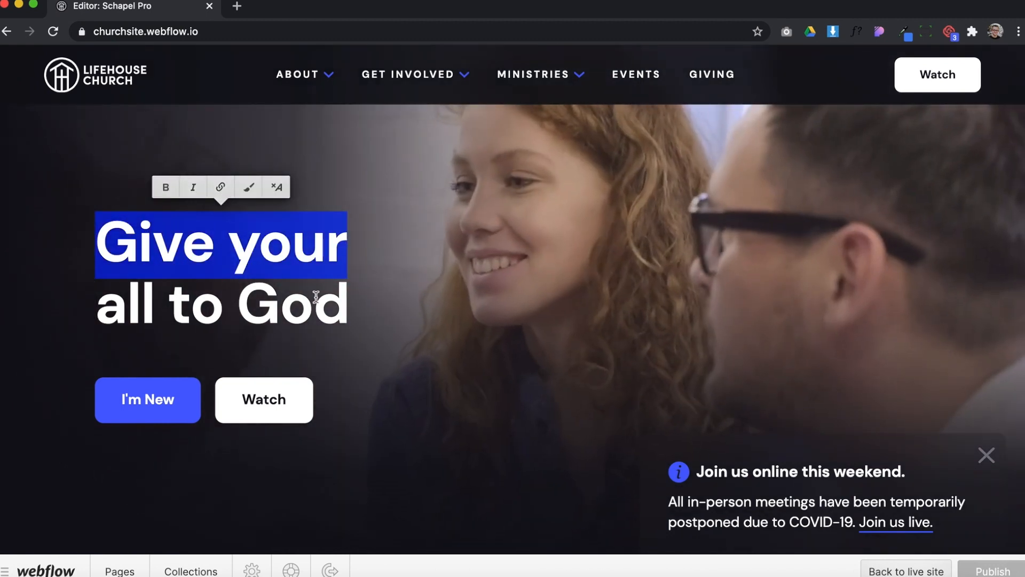
click(321, 297)
key(Escape)
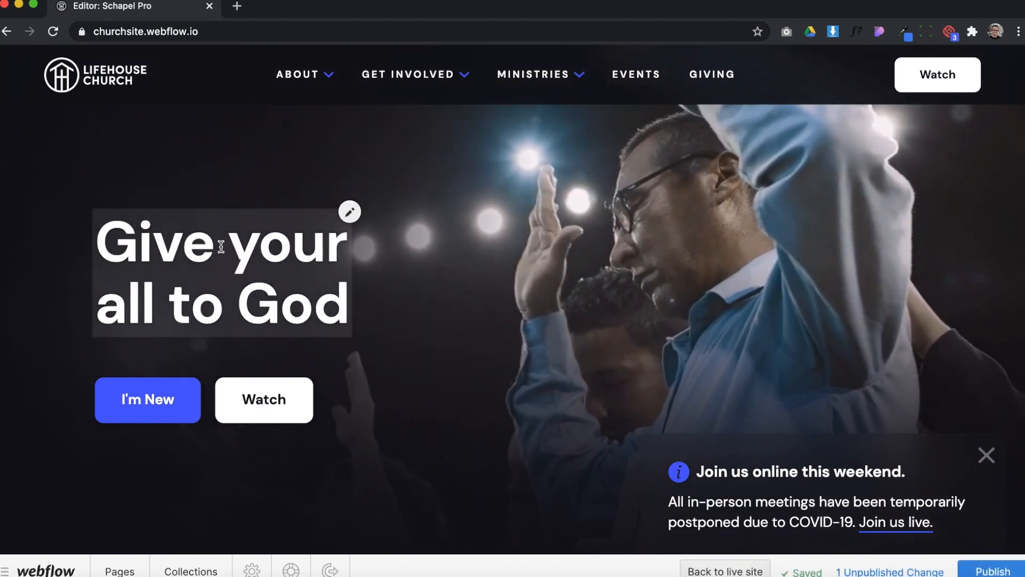
Replace the whole hero heading by pasting "A house of hope and healing"
click(219, 245)
drag(102, 239, 352, 306)
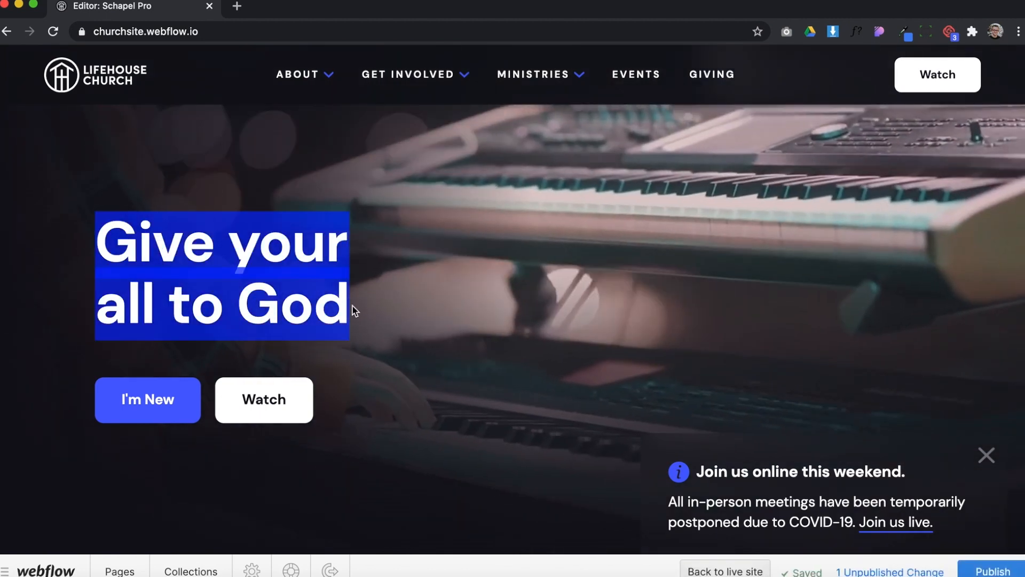
key(super+v)
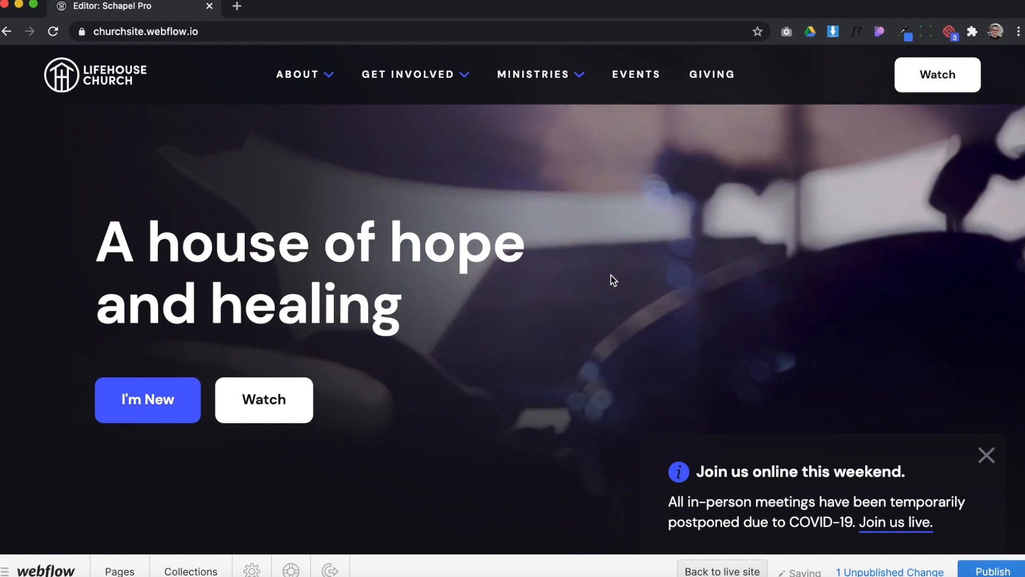
Open the link settings of the hero's I'm New button and examine the available link types
scroll(751, 464, down, 2)
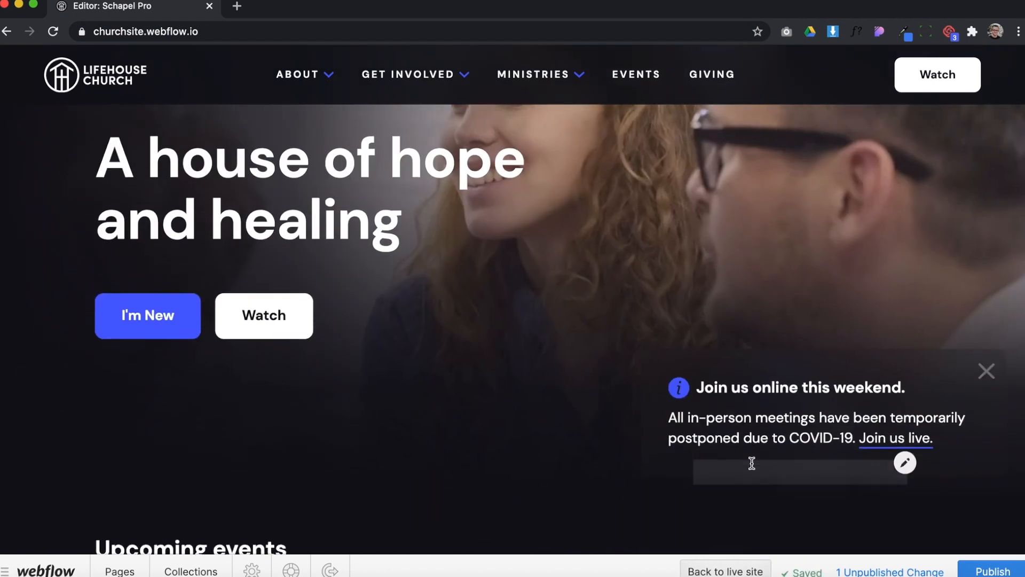
scroll(748, 454, up, 2)
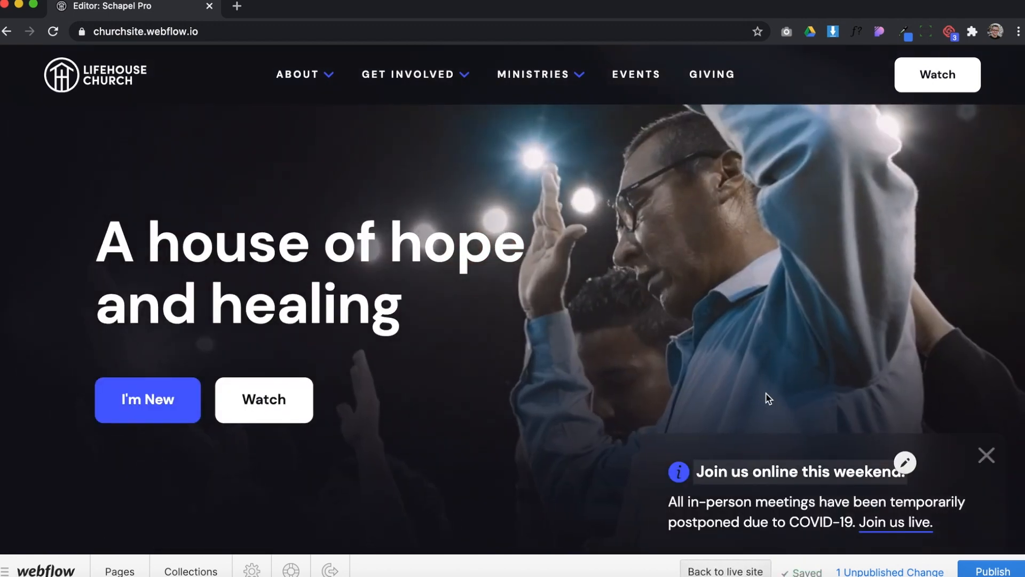
scroll(735, 473, down, 2)
scroll(733, 419, up, 2)
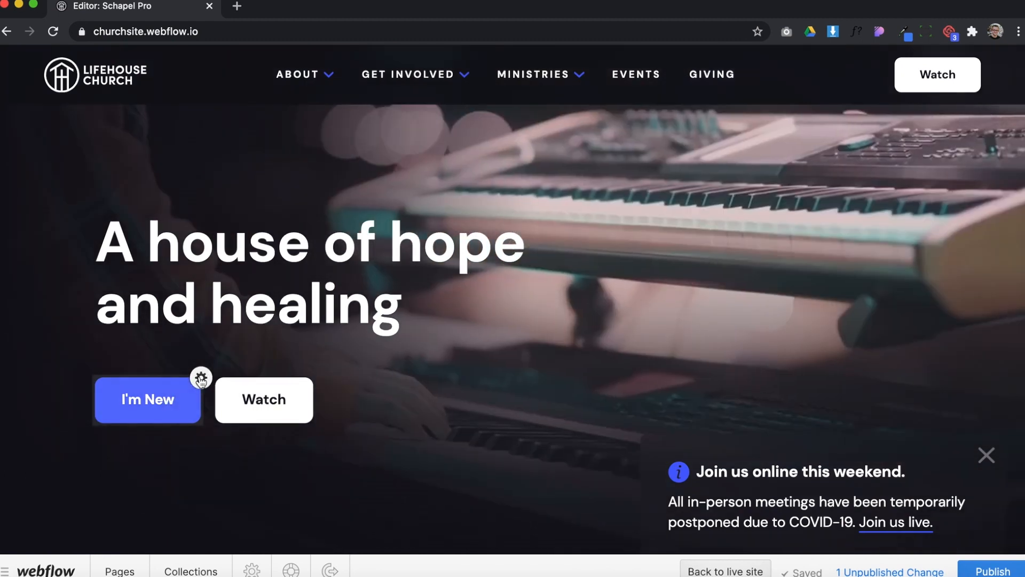
click(200, 378)
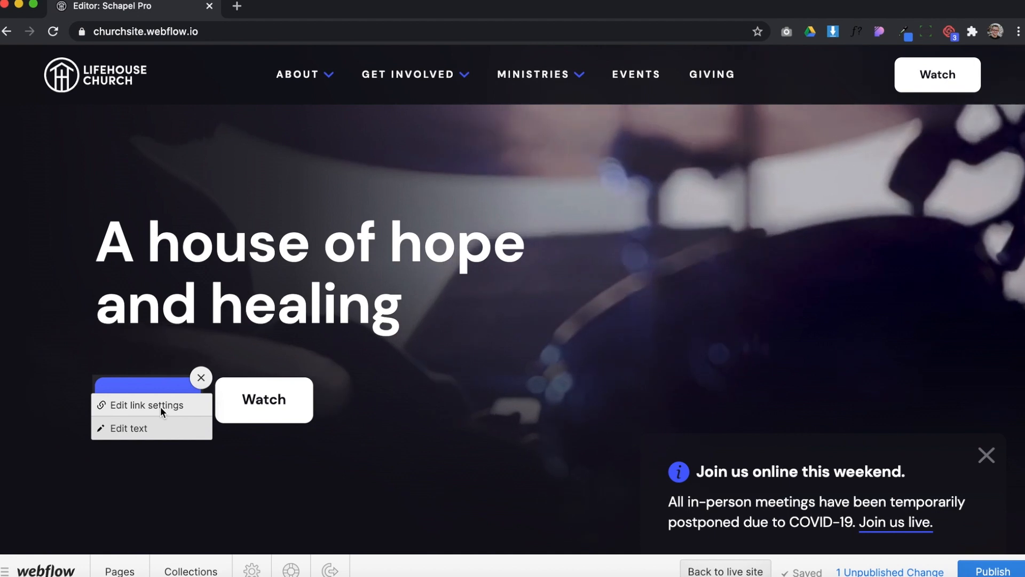
click(160, 406)
triple_click(145, 365)
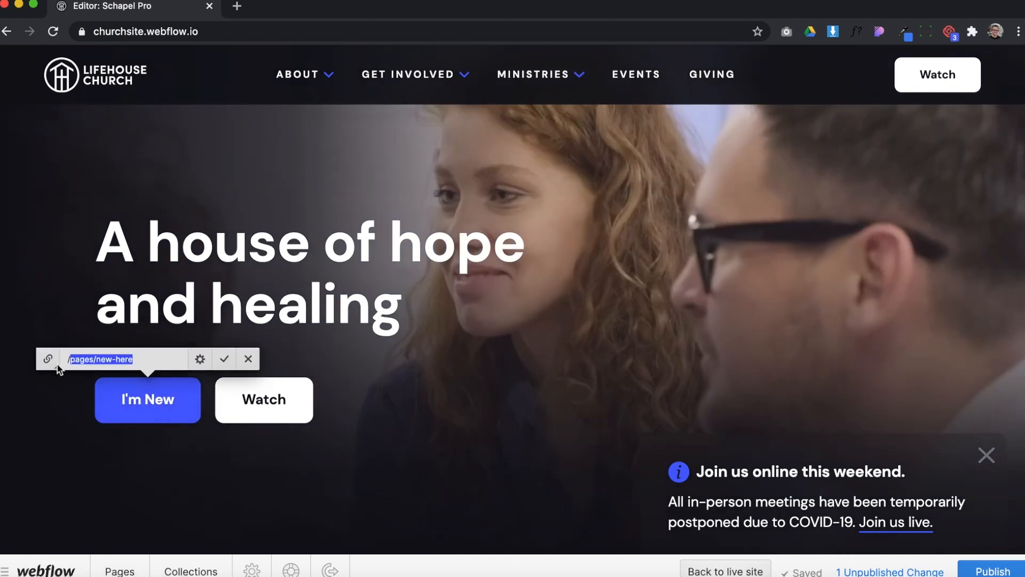
click(48, 359)
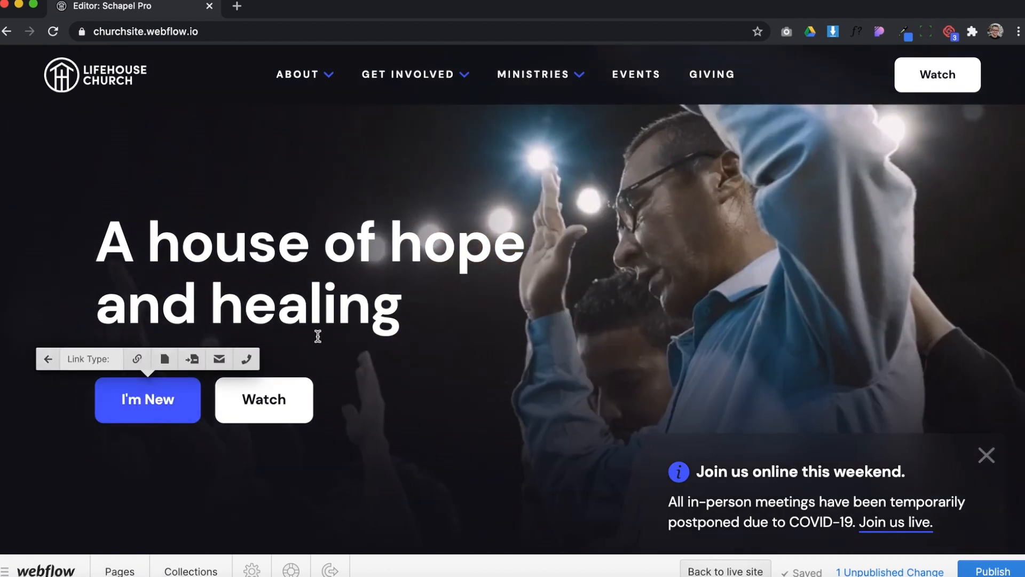
click(318, 337)
Follow the I'm New button to its linked page and return to the Home static page
click(185, 402)
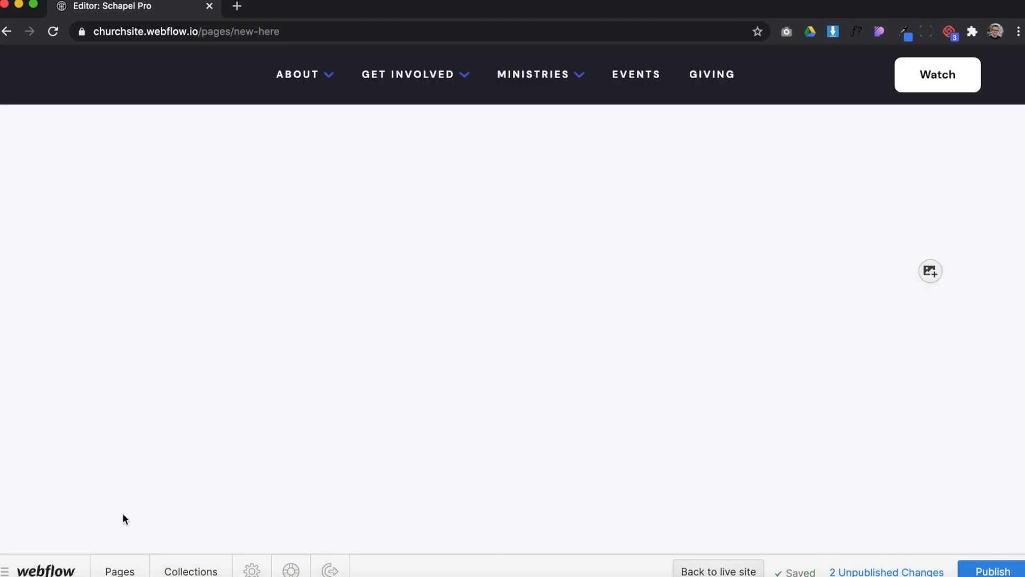
click(117, 570)
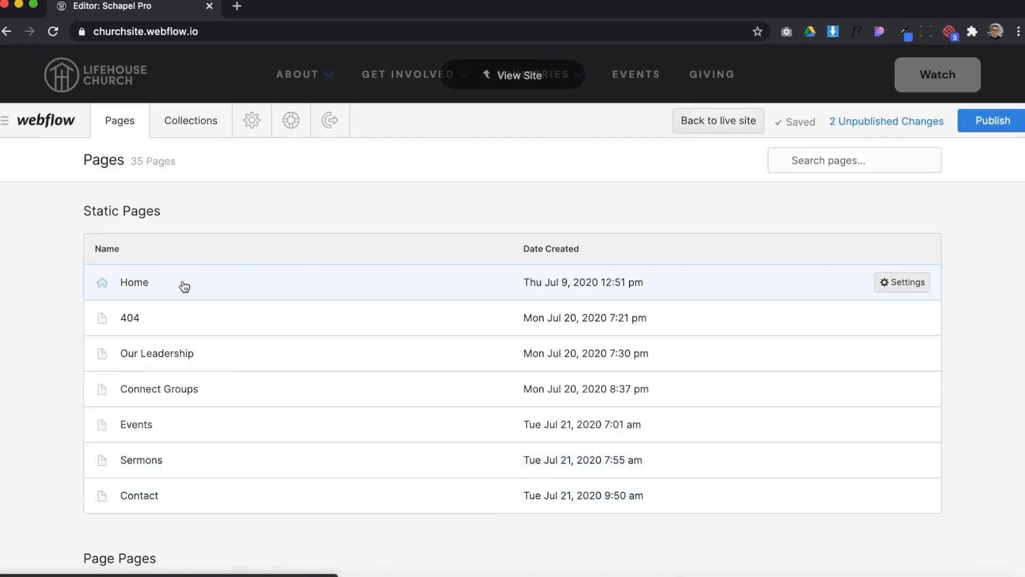
click(183, 284)
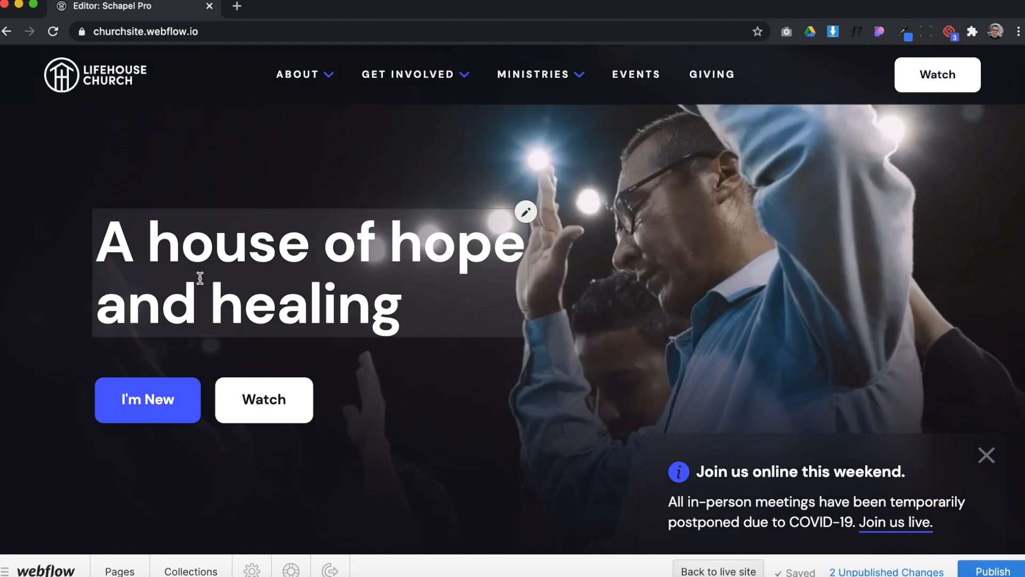
Open the file chooser for replacing the clasped-hands photo beside the mission statement, and close it without choosing a file
scroll(428, 353, down, 3)
scroll(427, 352, down, 10)
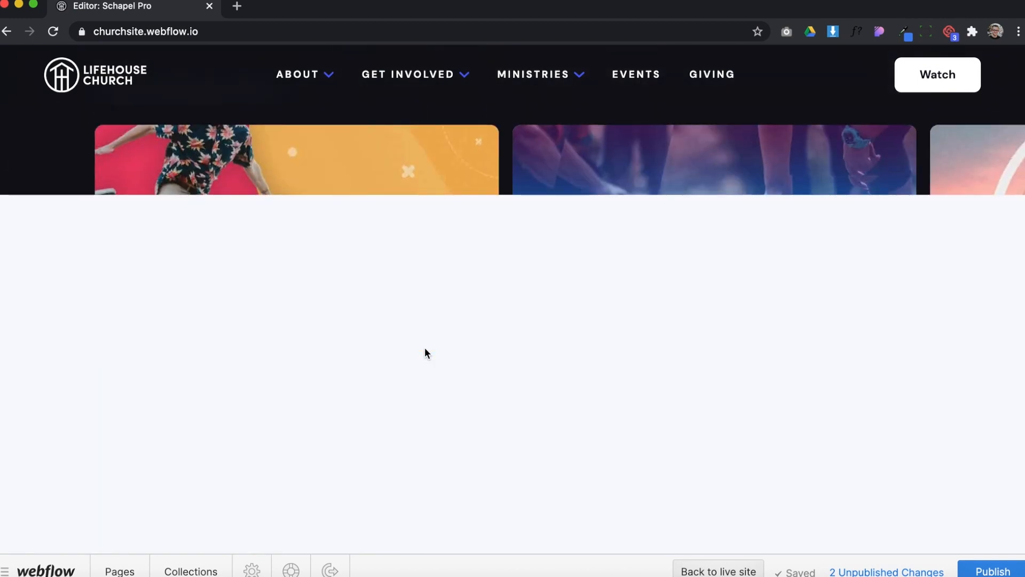
scroll(425, 353, down, 6)
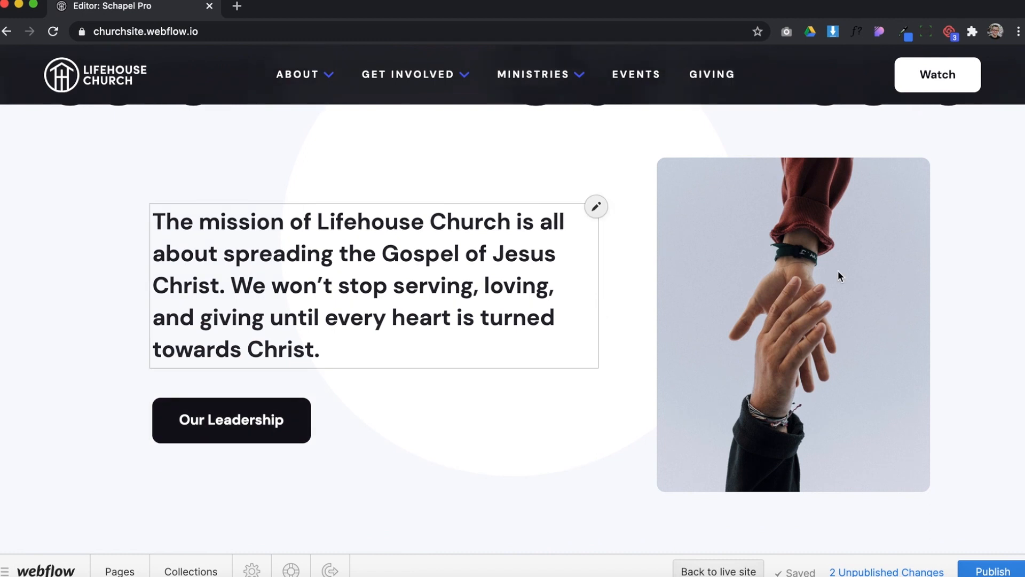
mouse_move(845, 247)
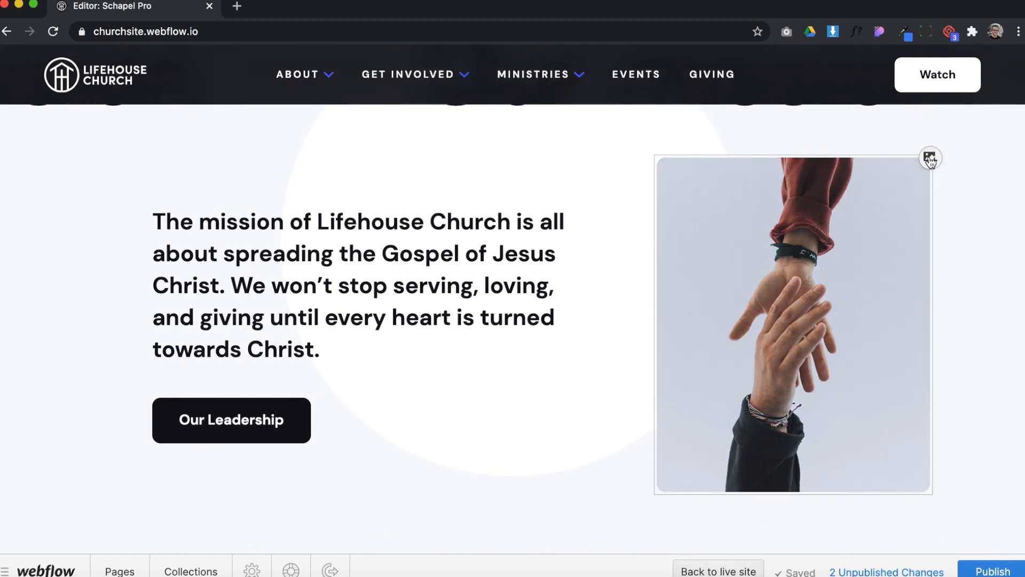
click(881, 203)
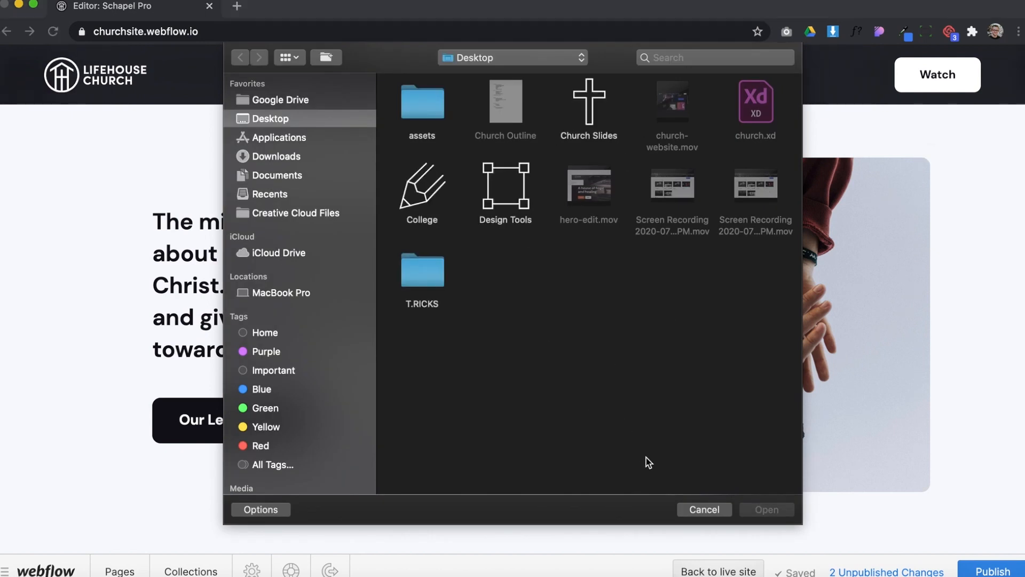
click(696, 511)
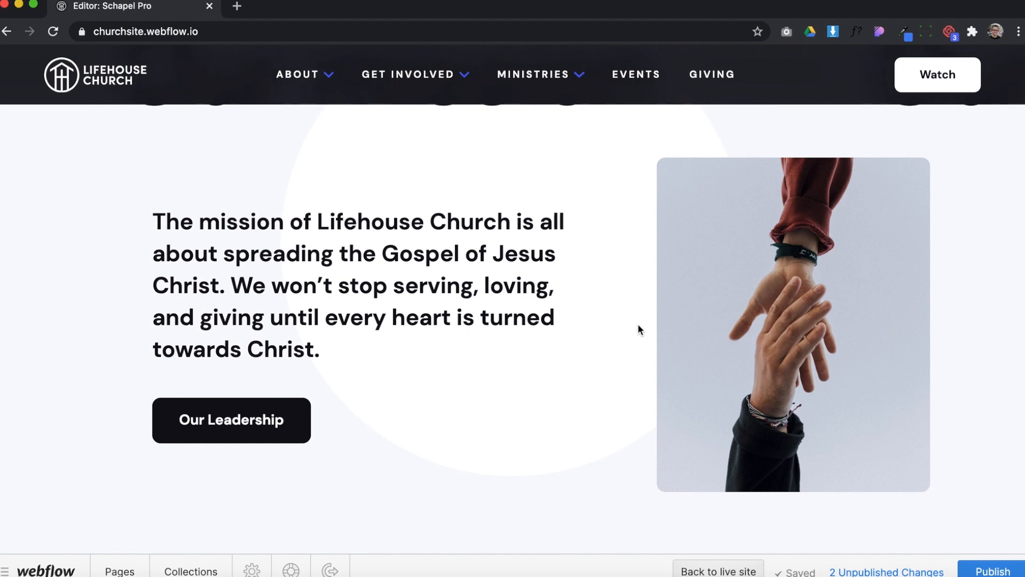
Review the list of changes awaiting publication and close it without publishing
scroll(431, 398, down, 2)
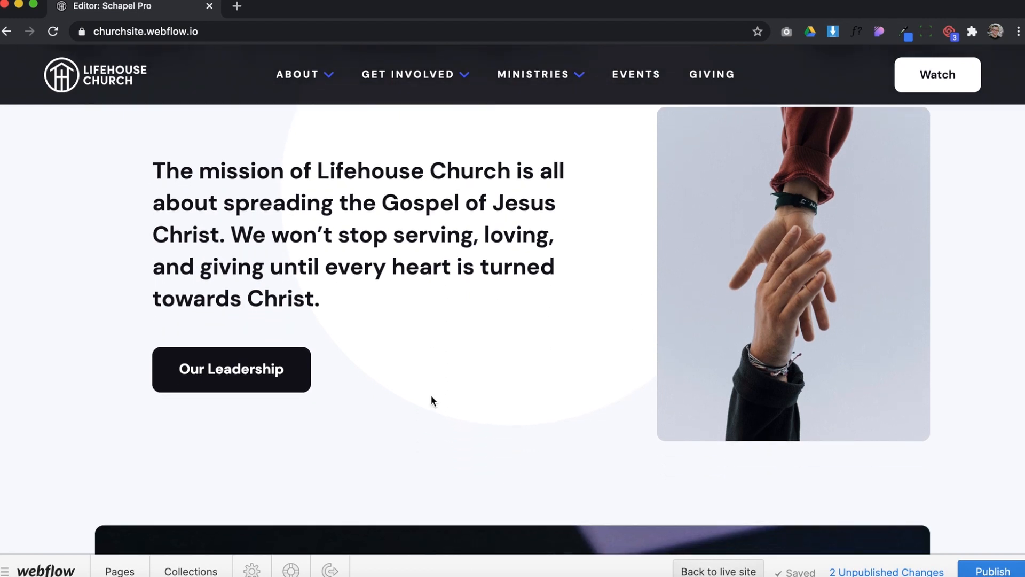
click(981, 573)
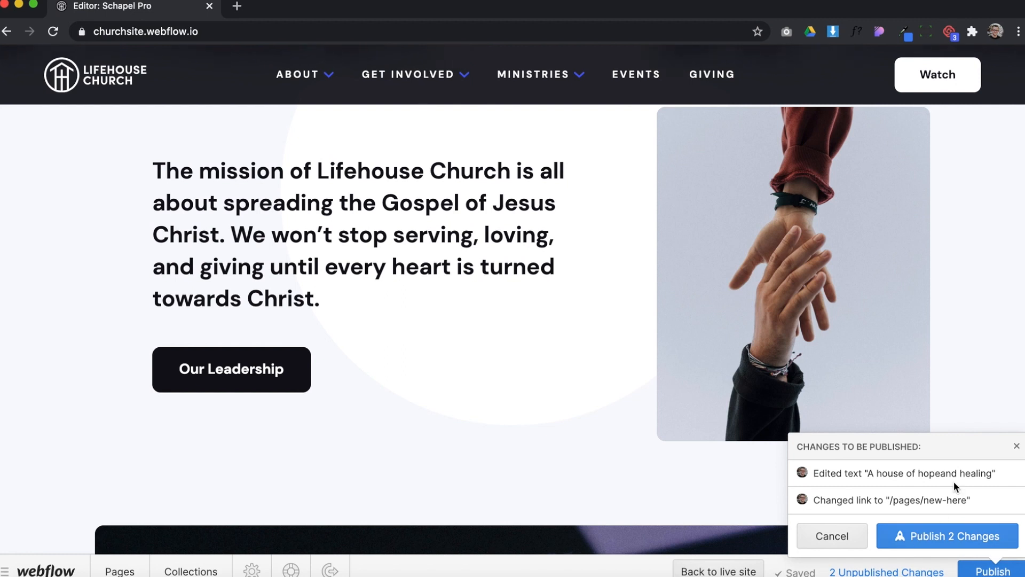
click(1017, 447)
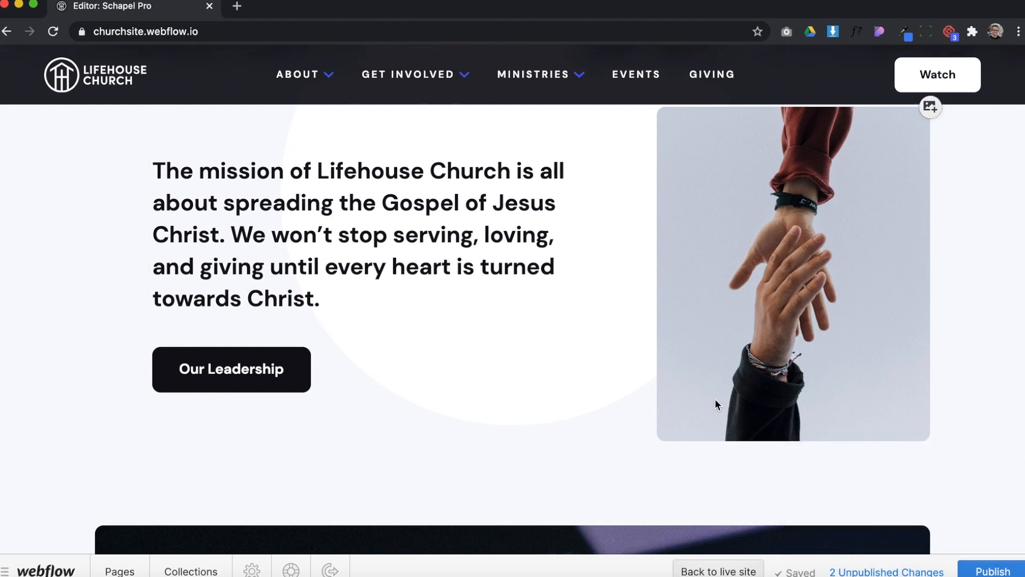
Examine the rest of the home page, from the latest sermon and the Ministries section down to the footer
scroll(437, 405, down, 2)
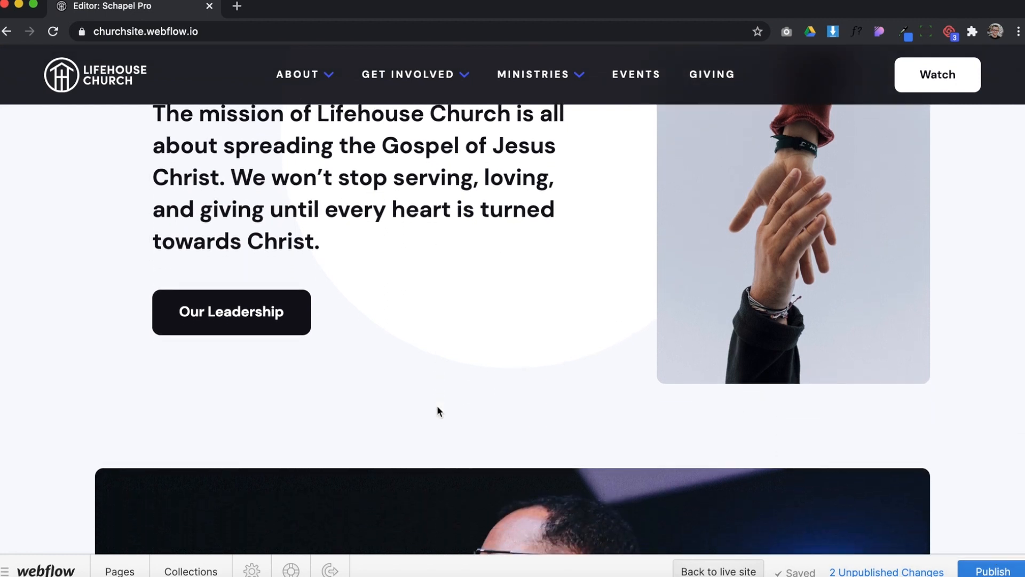
scroll(422, 374, down, 4)
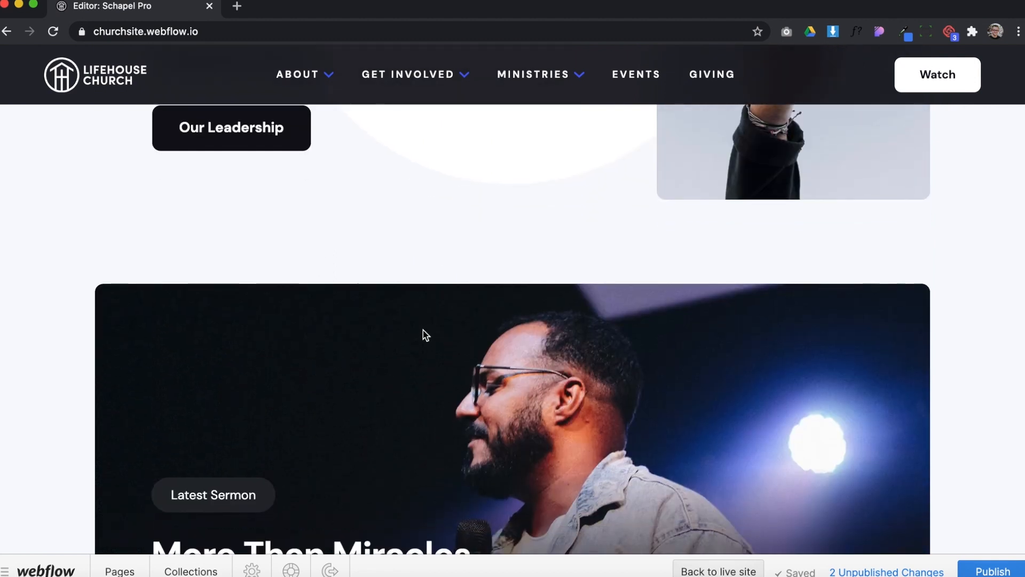
scroll(423, 330, down, 8)
scroll(423, 330, down, 4)
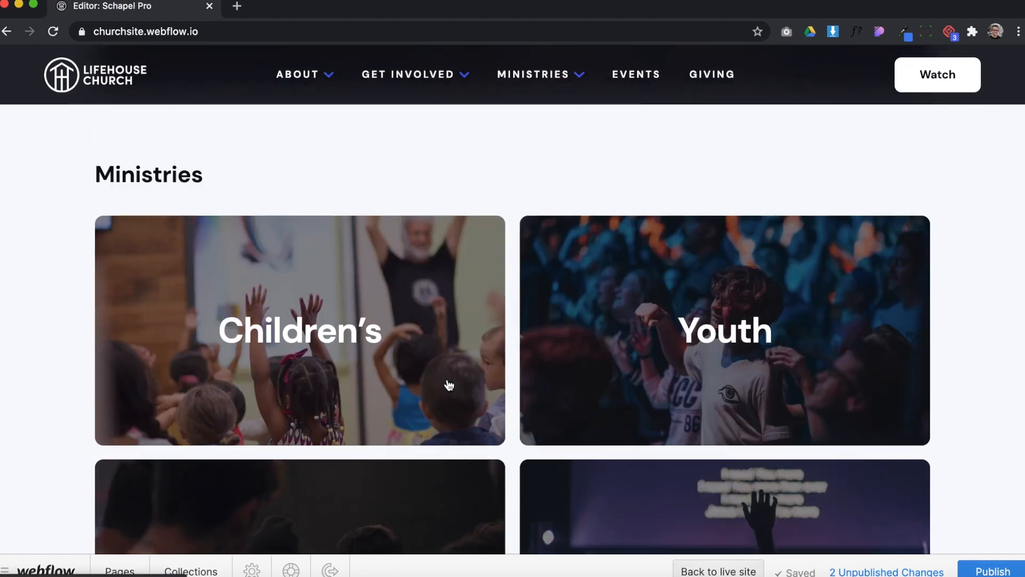
scroll(449, 385, down, 4)
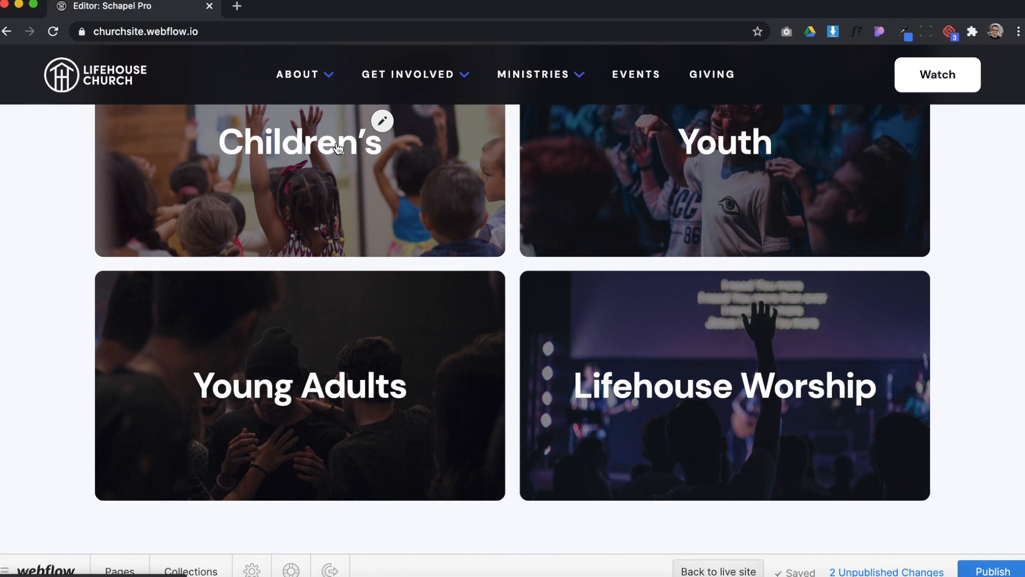
scroll(342, 150, up, 4)
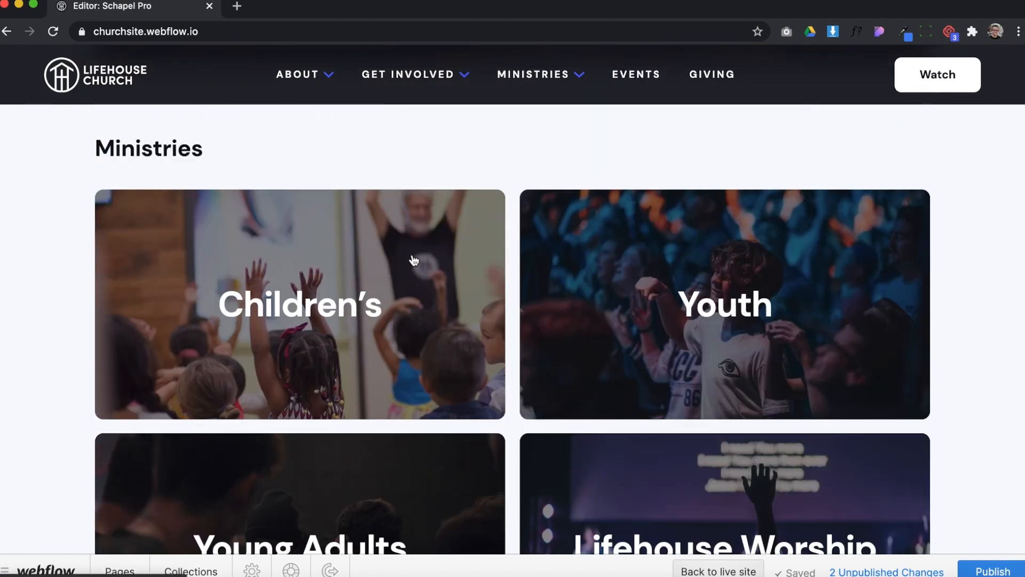
scroll(210, 264, down, 9)
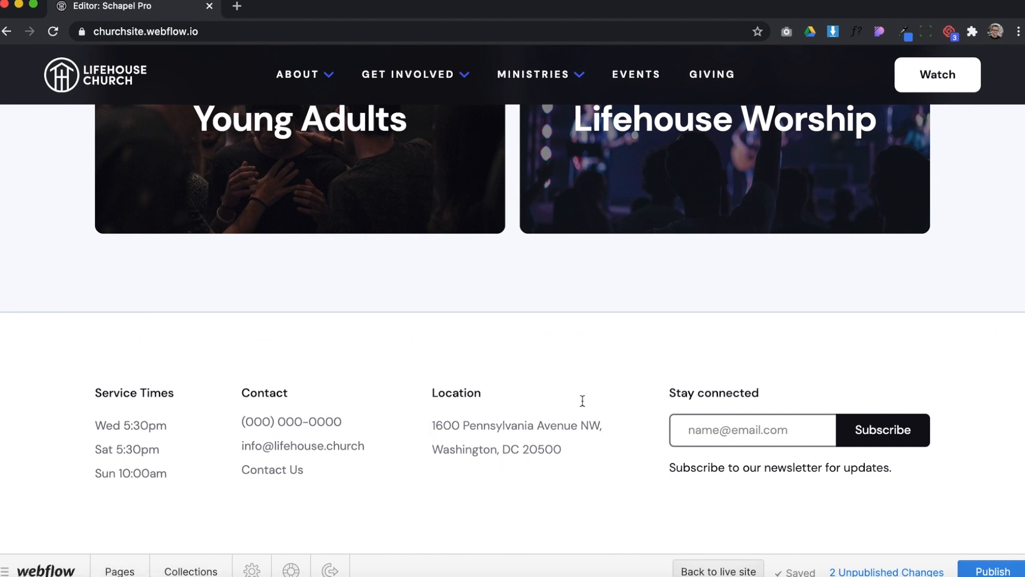
scroll(354, 492, down, 2)
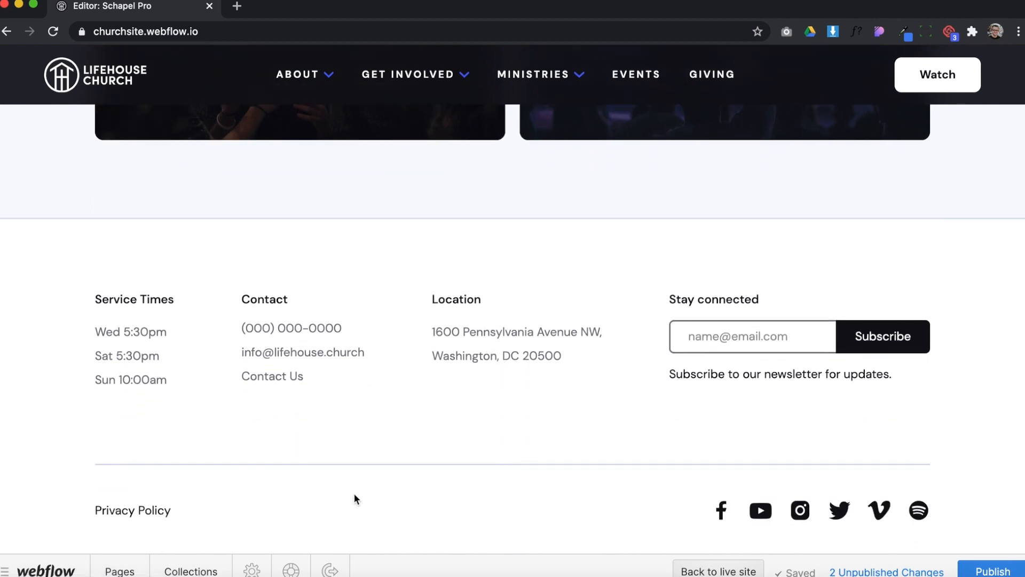
Browse the site's list of pages and open the Our Leadership static page
click(119, 571)
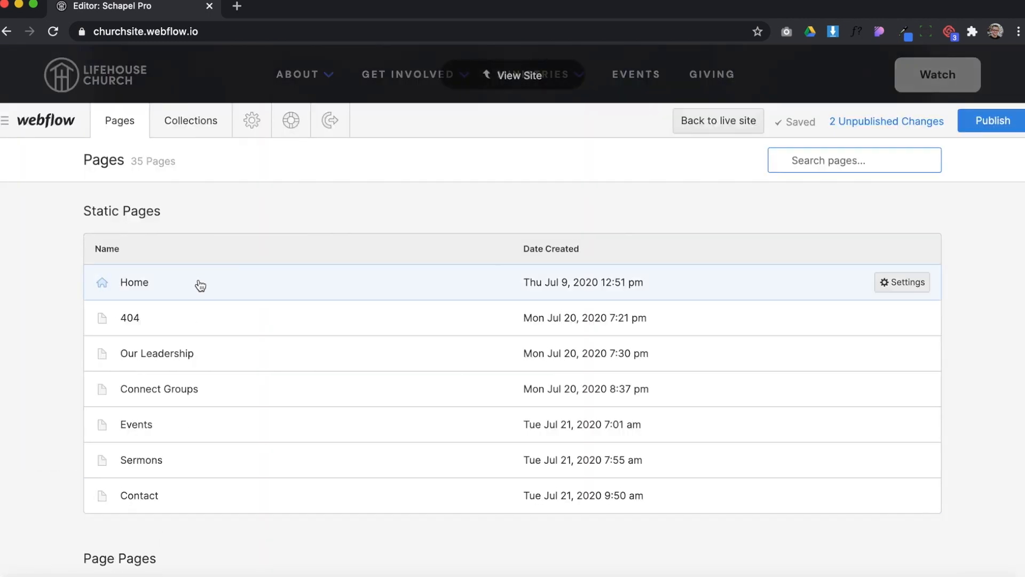
scroll(180, 487, down, 5)
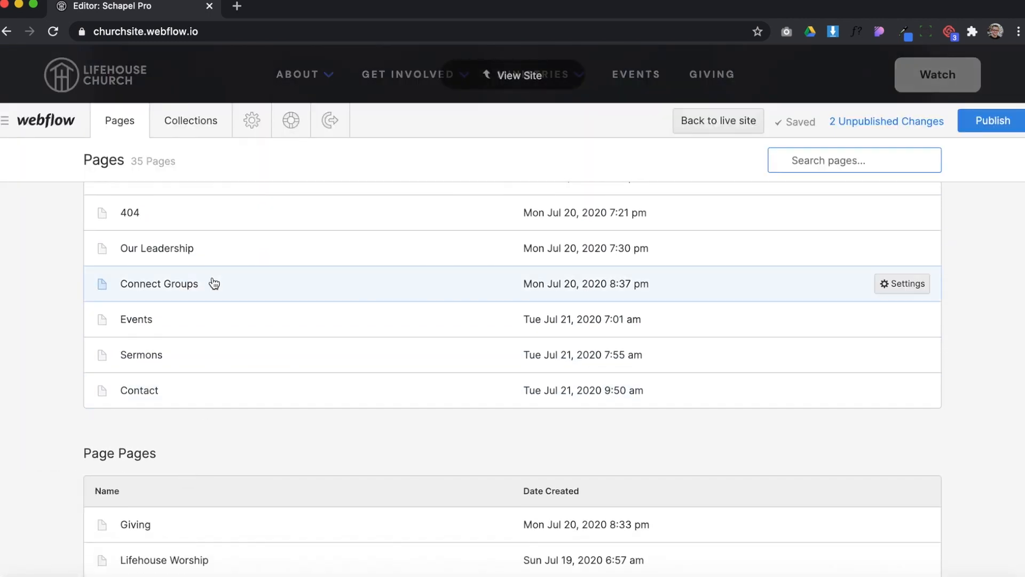
scroll(208, 415, down, 3)
scroll(231, 305, up, 8)
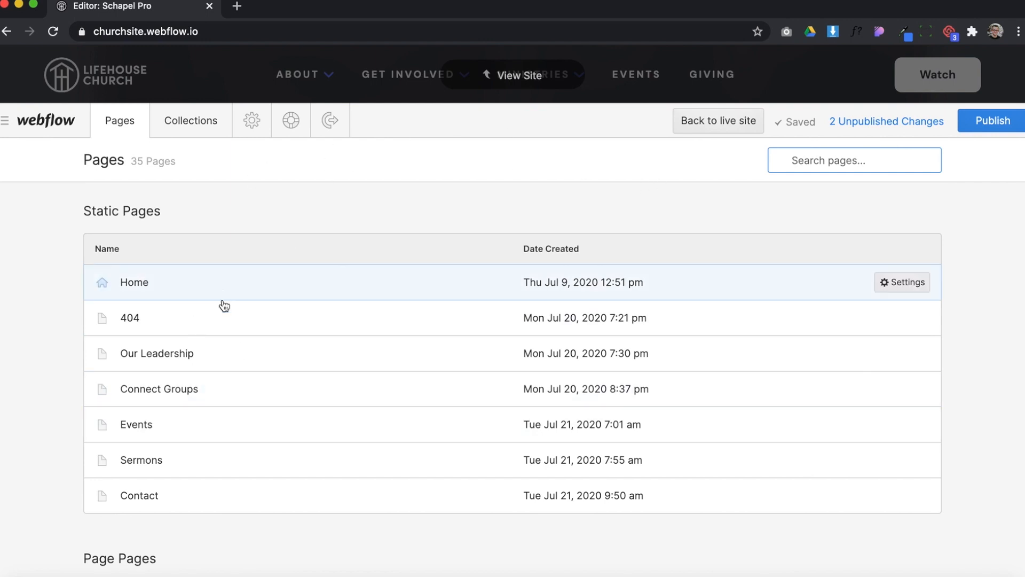
click(237, 361)
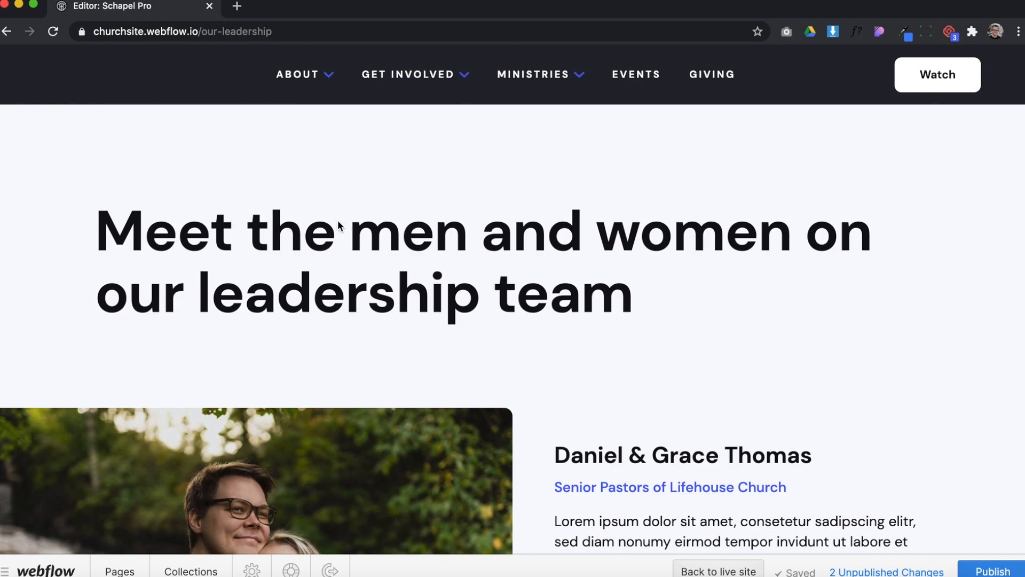
Try the text editing in the leadership page's main heading and look over the Meet the team section
click(337, 232)
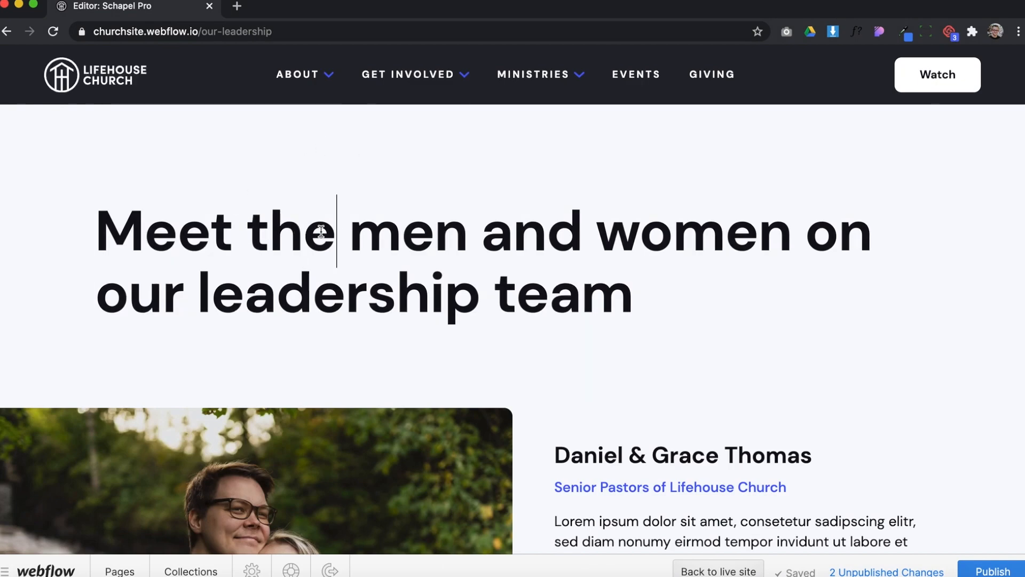
drag(338, 232, 558, 245)
click(655, 318)
scroll(641, 351, down, 5)
scroll(641, 352, down, 7)
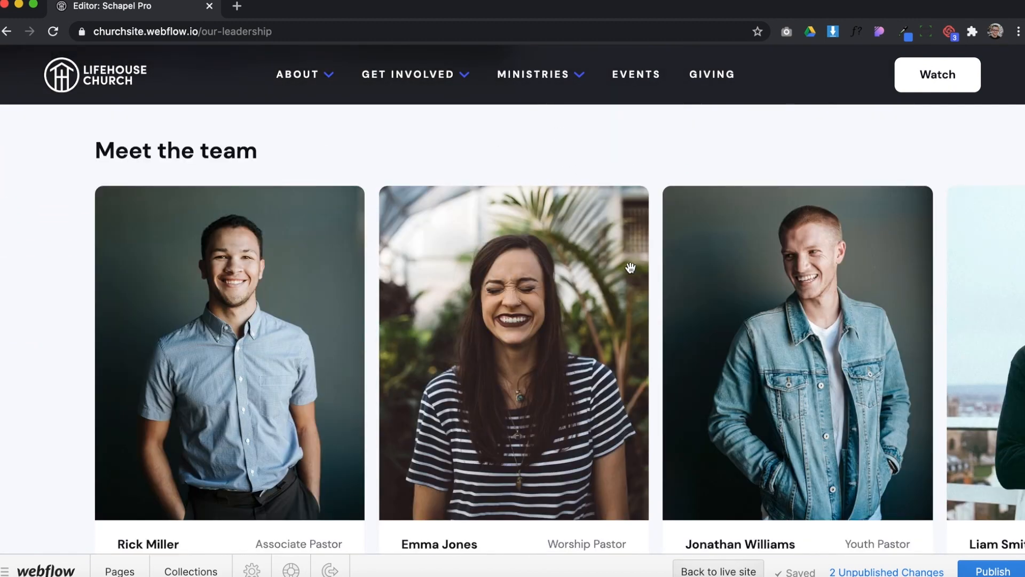
scroll(631, 268, down, 1)
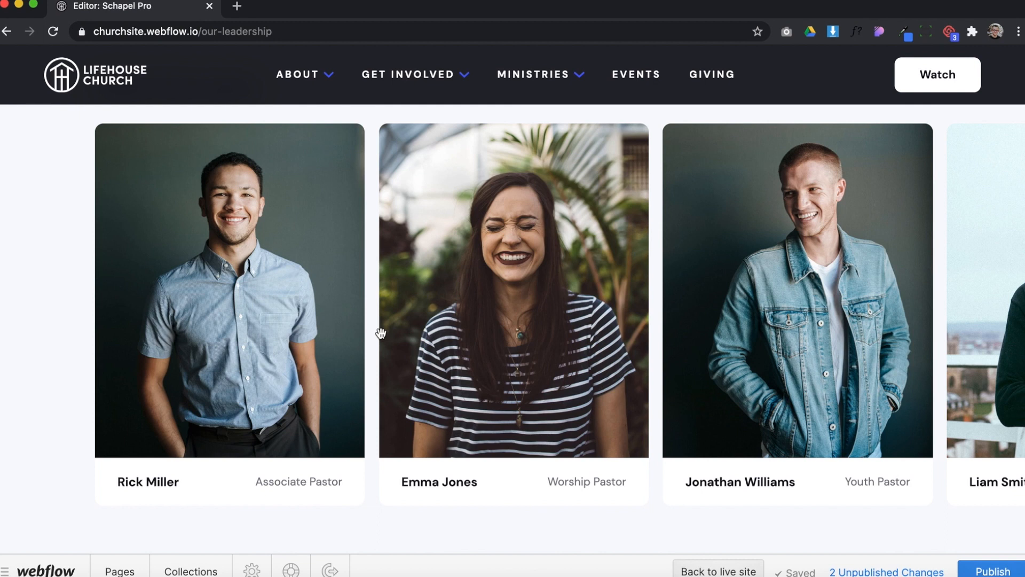
scroll(399, 370, up, 12)
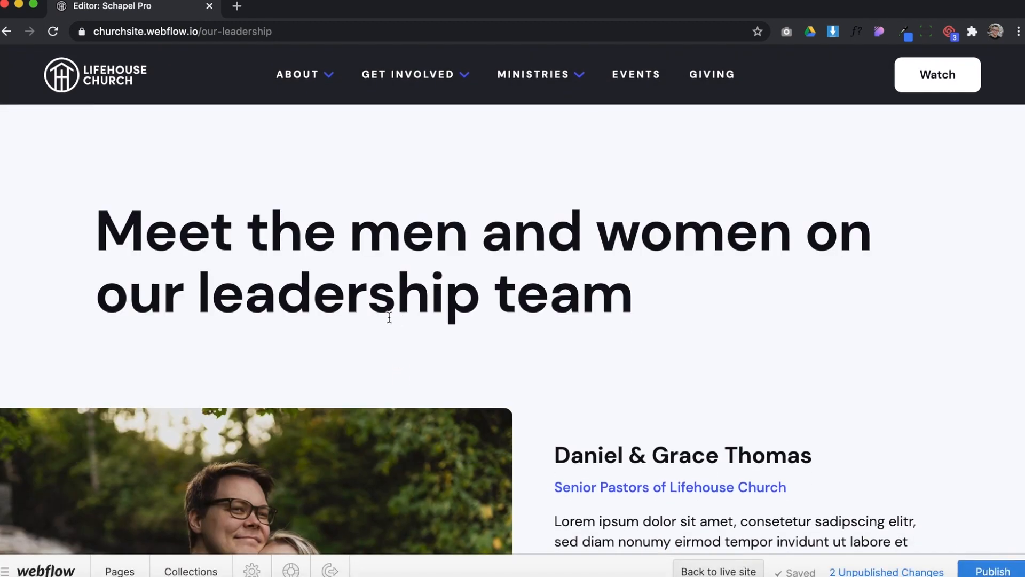
Open the Lifehouse Church item in the General Information collection and select its Church Name text
click(187, 572)
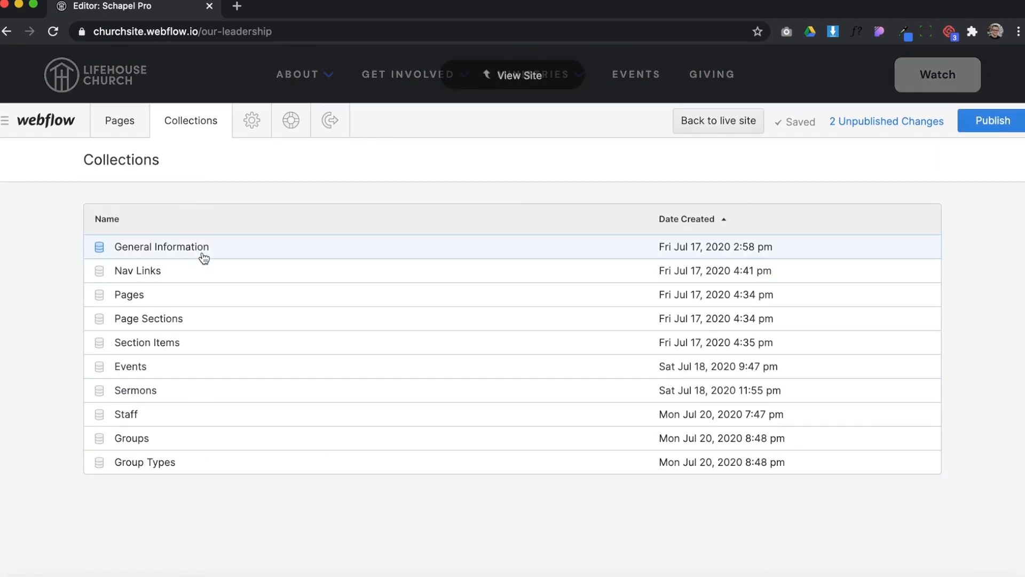
click(205, 255)
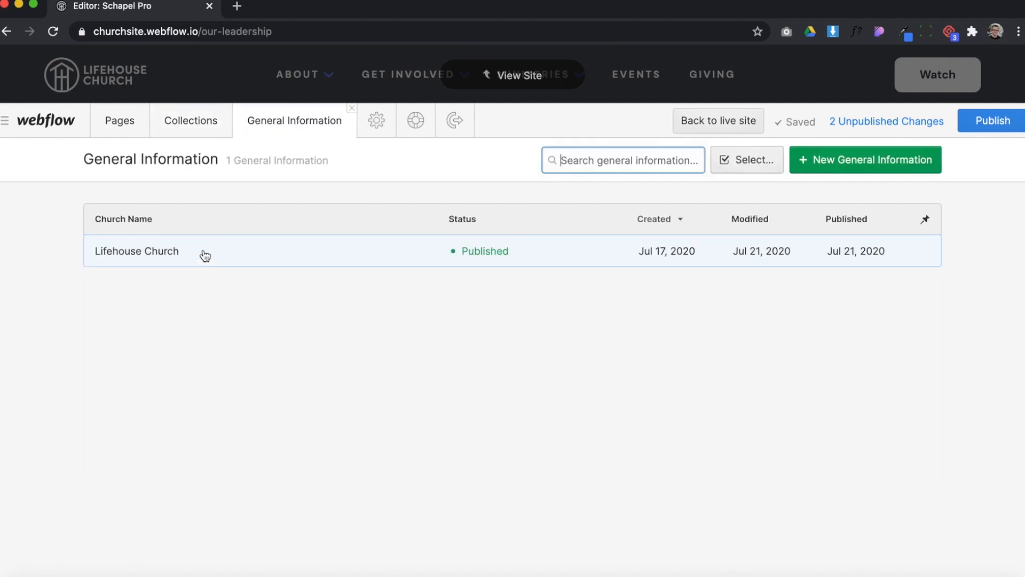
click(156, 251)
click(242, 273)
drag(242, 272, 69, 267)
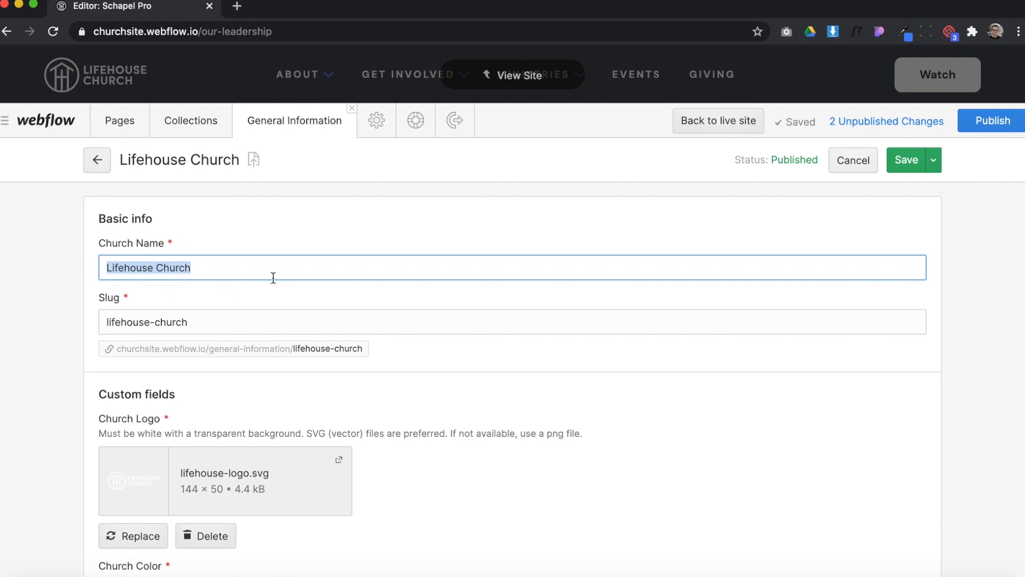
Read the Church Logo field's guidance on background and preferred file formats
scroll(273, 278, down, 3)
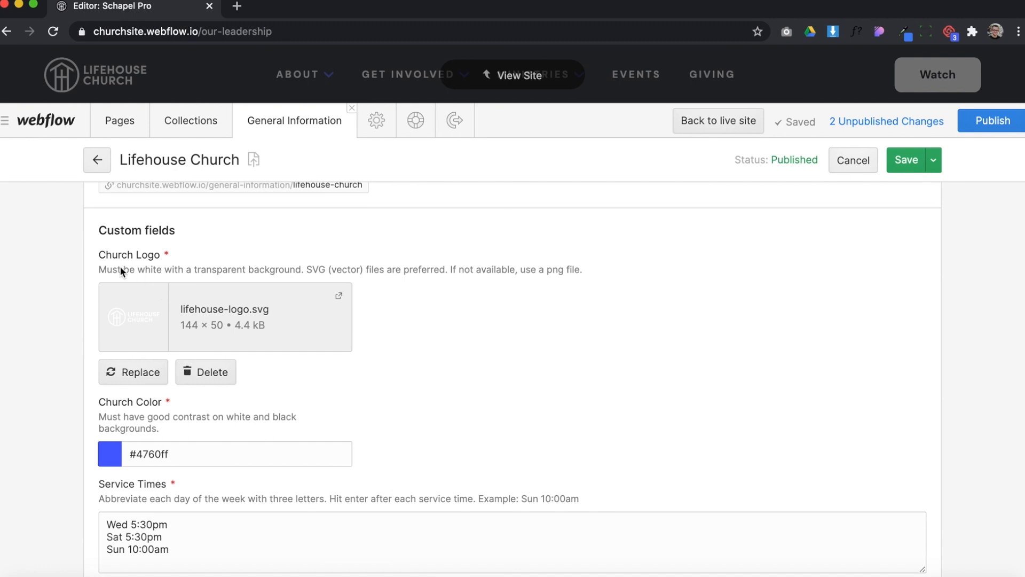
drag(120, 266, 191, 267)
click(184, 267)
click(258, 271)
drag(307, 268, 351, 268)
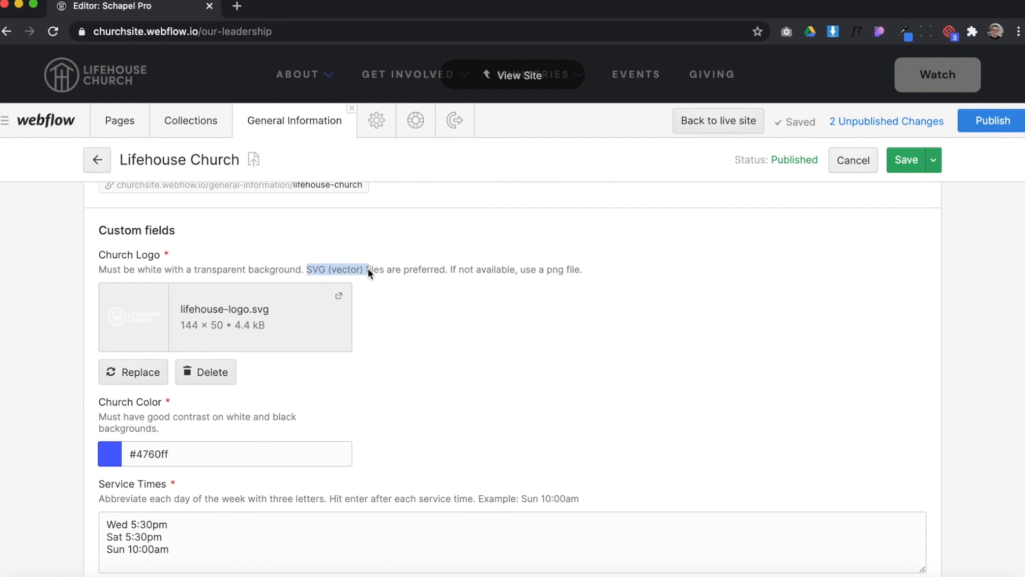
click(480, 265)
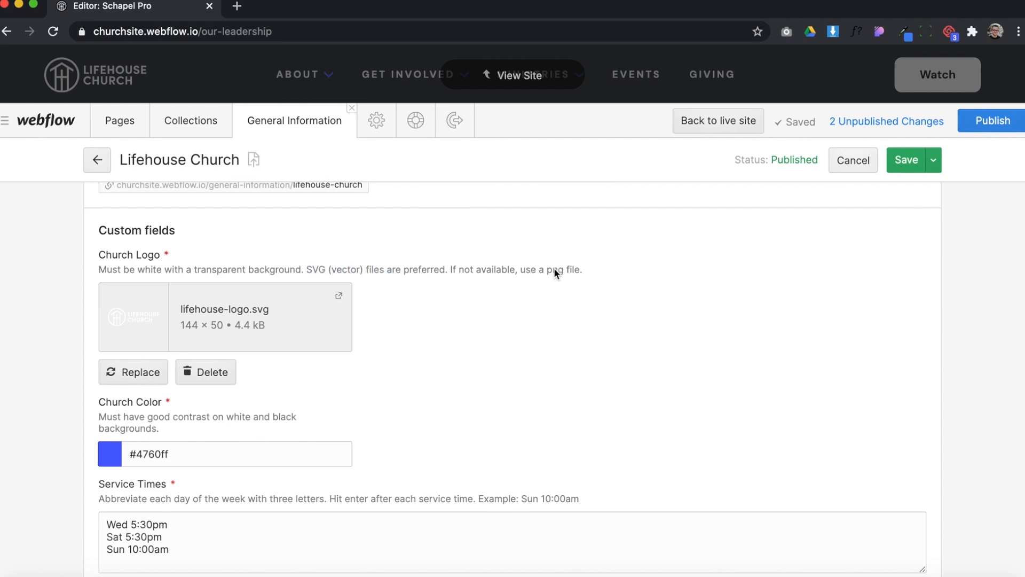
Examine the Church Color field, its color picker and its contrast guidance
scroll(536, 288, down, 5)
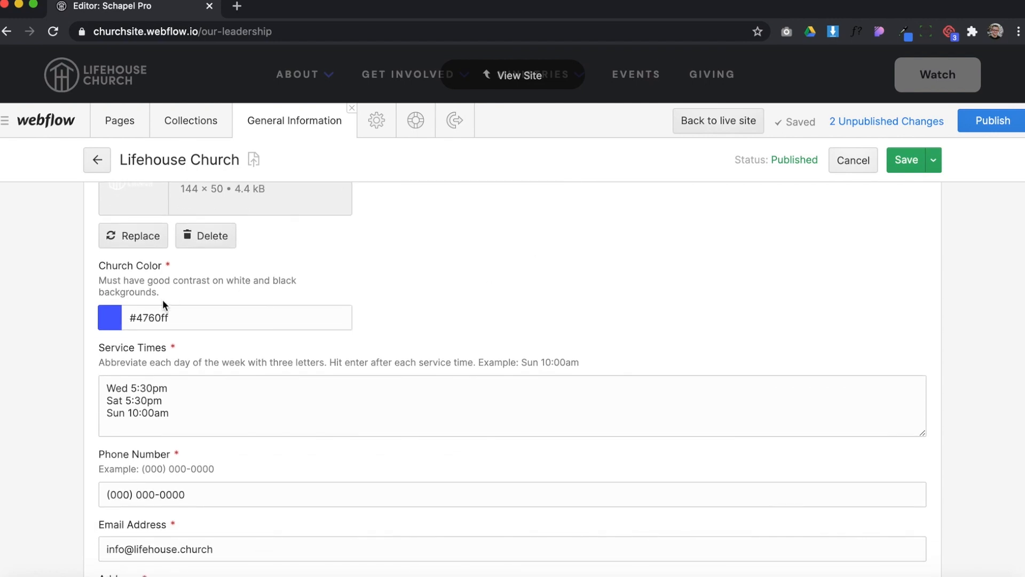
click(200, 319)
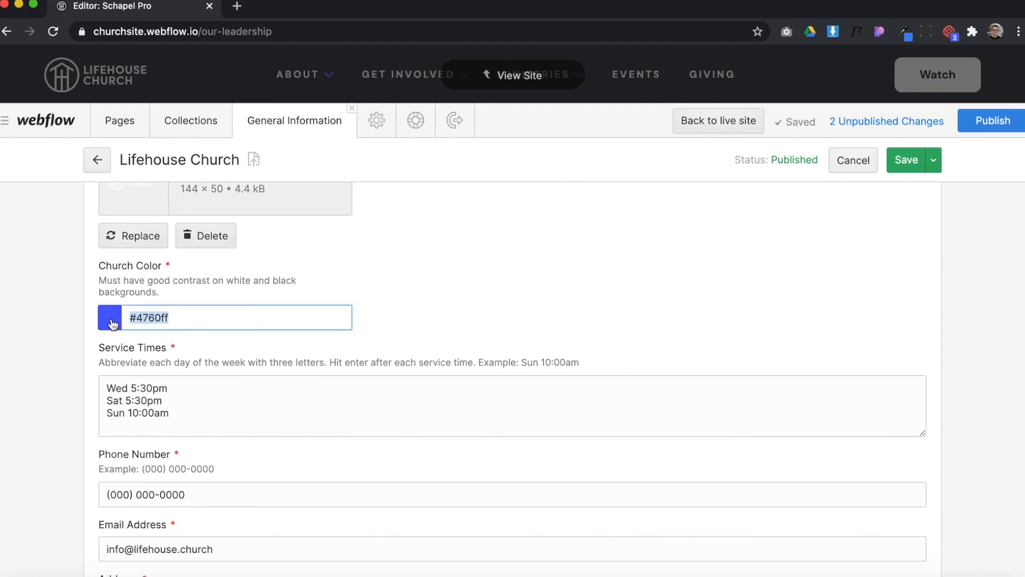
click(112, 324)
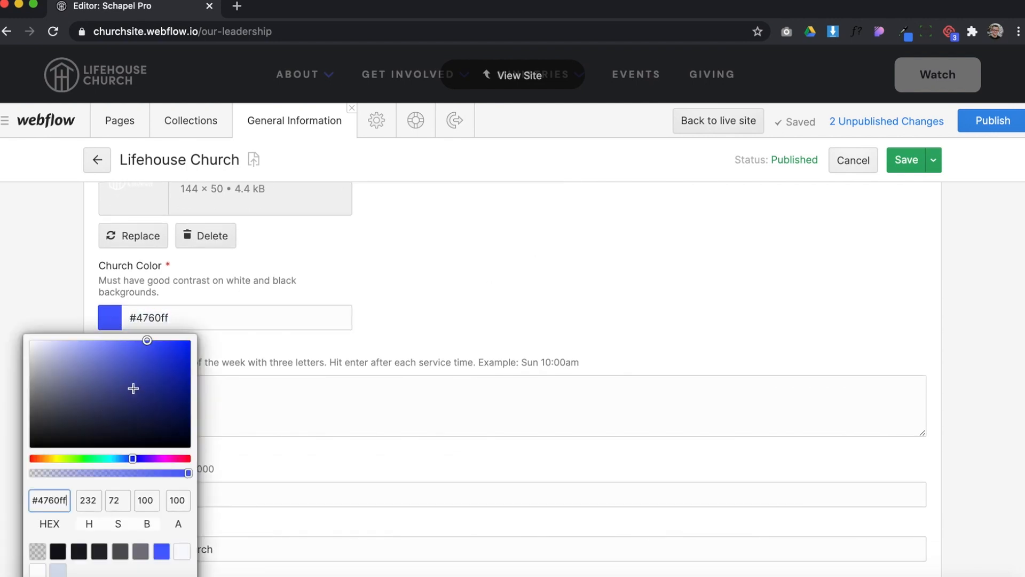
click(236, 315)
drag(183, 319, 118, 322)
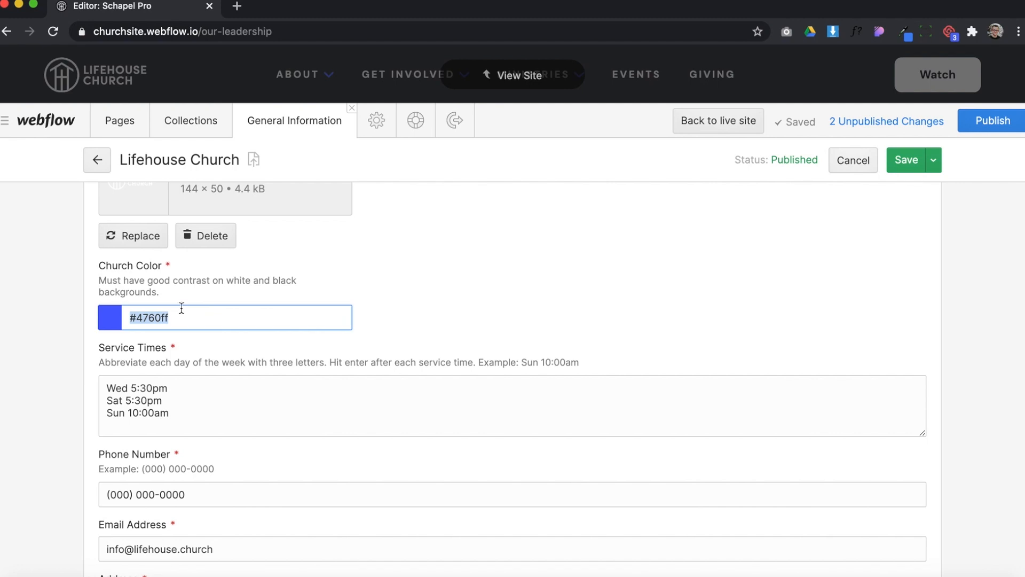
click(194, 283)
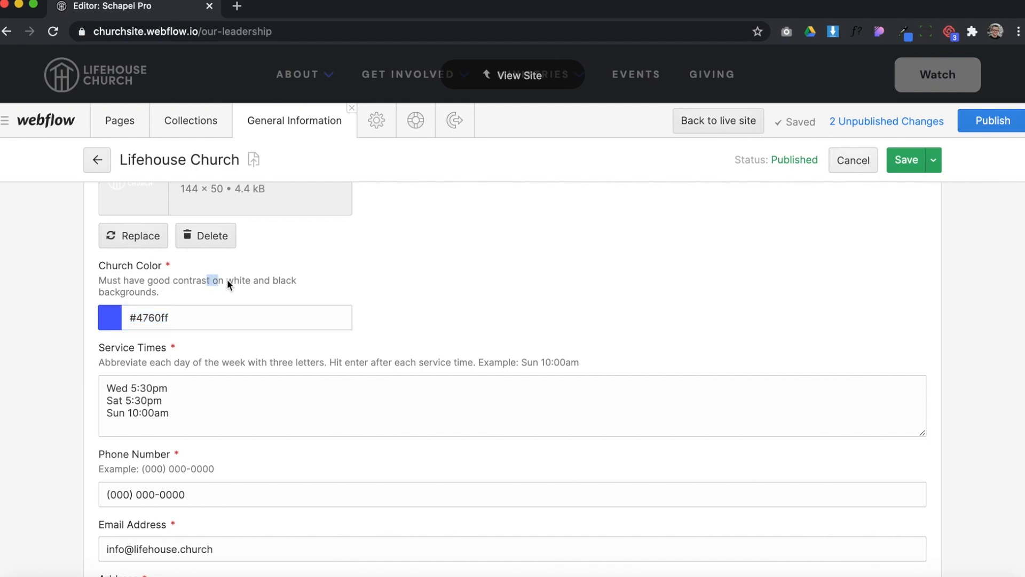
click(249, 281)
Examine the entries in the Service Times field and place the cursor within them
scroll(224, 342, down, 3)
click(182, 292)
drag(185, 314, 112, 284)
click(182, 310)
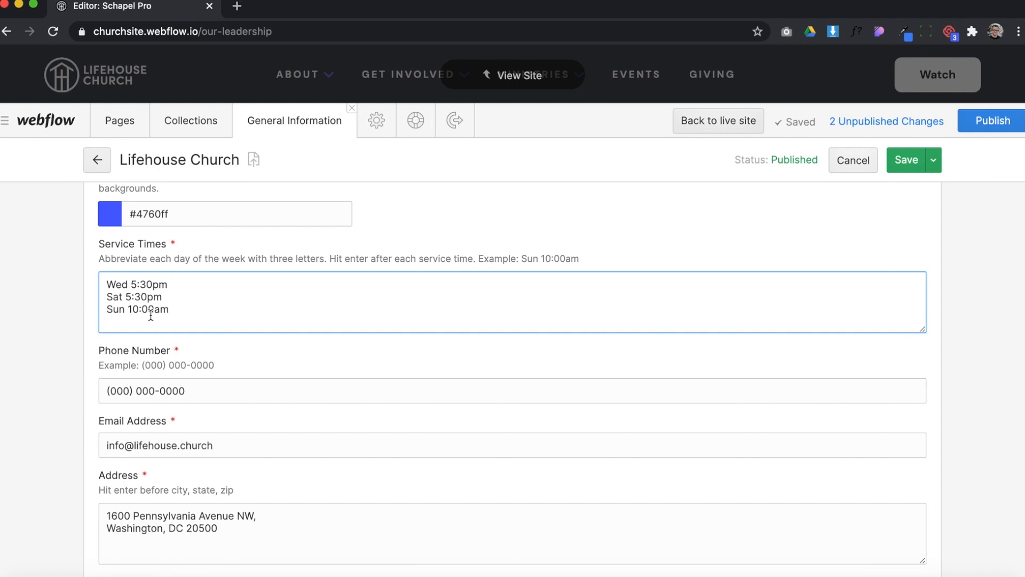
Review the Service Times, Phone Number and Email Address fields of the Lifehouse Church item, highlighting their contents
drag(126, 286, 102, 294)
click(283, 257)
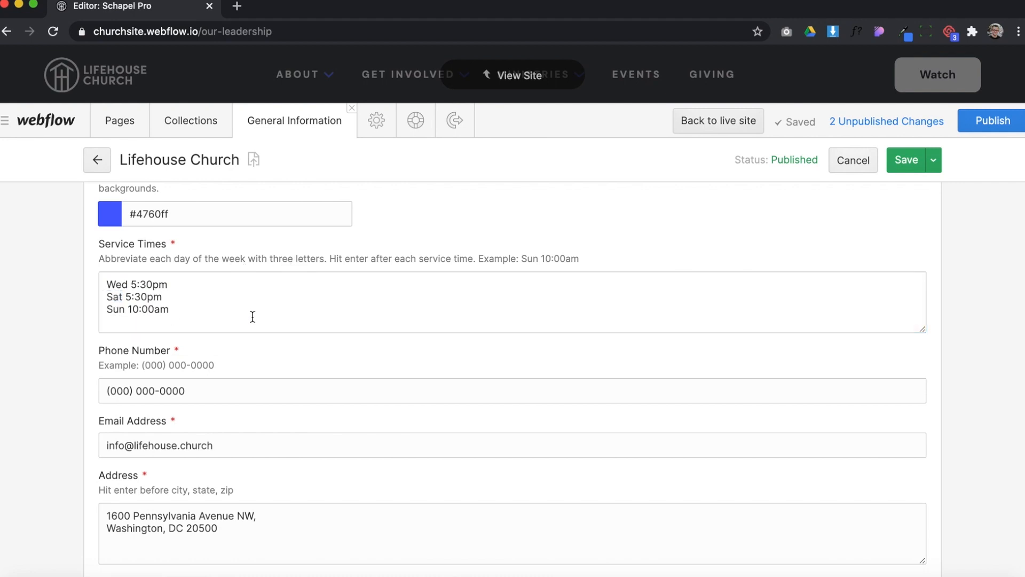
scroll(179, 309, down, 3)
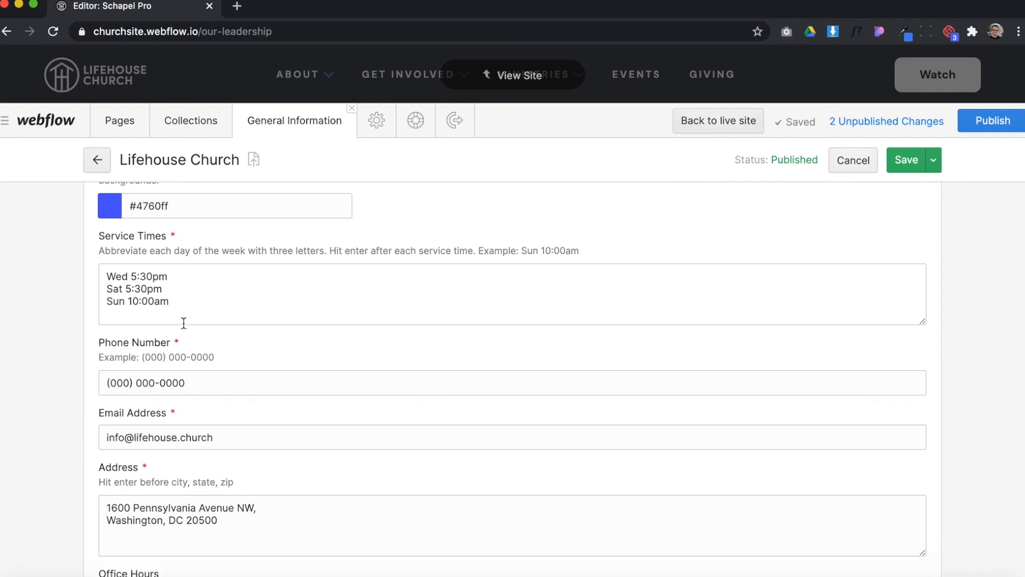
drag(186, 305, 102, 305)
scroll(259, 342, down, 3)
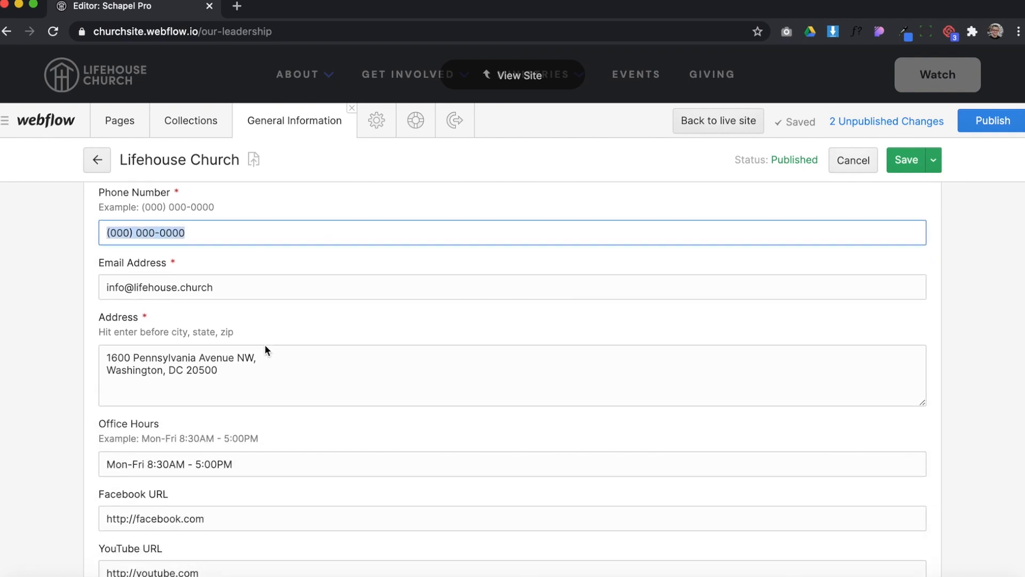
drag(214, 287, 62, 282)
scroll(309, 325, down, 3)
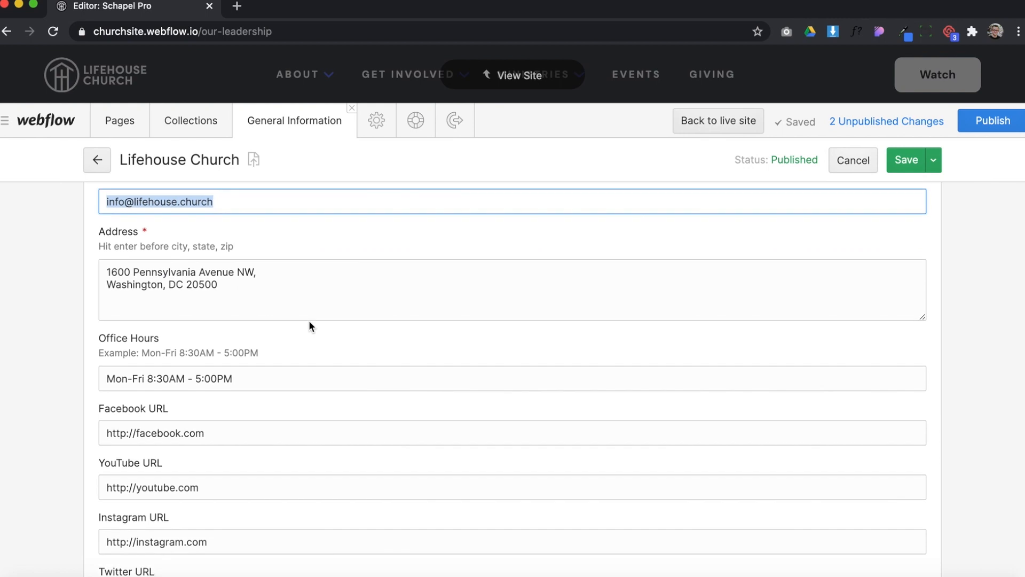
scroll(309, 324, up, 1)
scroll(174, 253, up, 1)
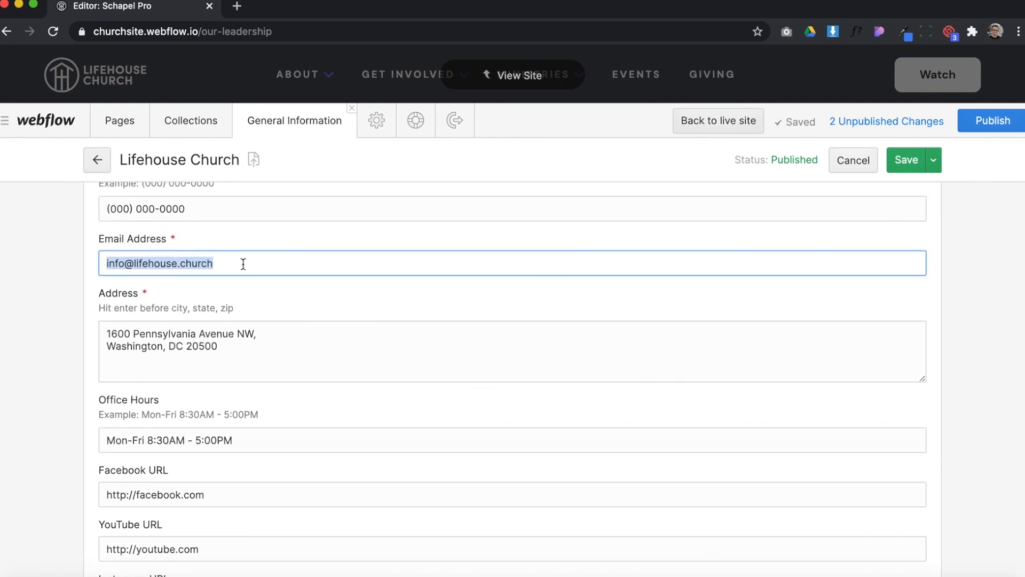
Examine how the Address field splits street and city onto separate lines, and check the Office Hours field
drag(244, 347, 84, 320)
scroll(247, 302, down, 2)
click(184, 282)
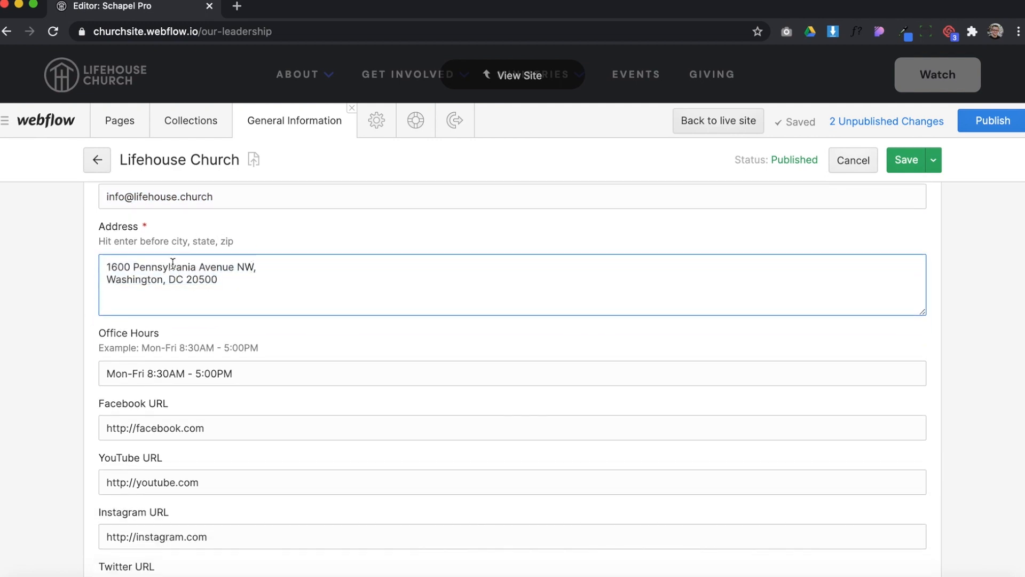
click(188, 280)
drag(116, 282, 204, 285)
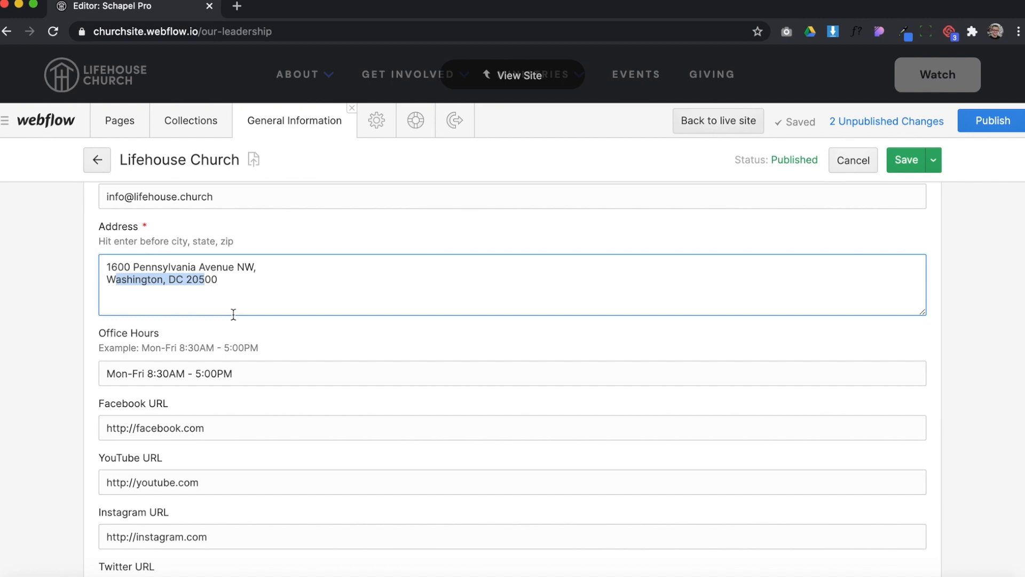
scroll(233, 313, down, 1)
click(273, 351)
scroll(282, 302, down, 3)
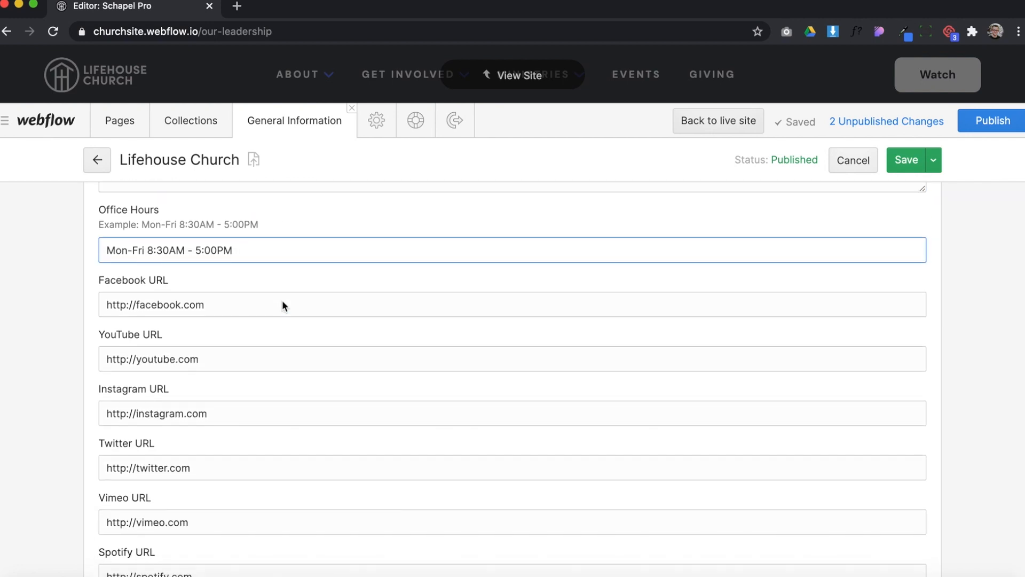
Review the Facebook, YouTube and Instagram URL fields, selecting each link's text
triple_click(215, 297)
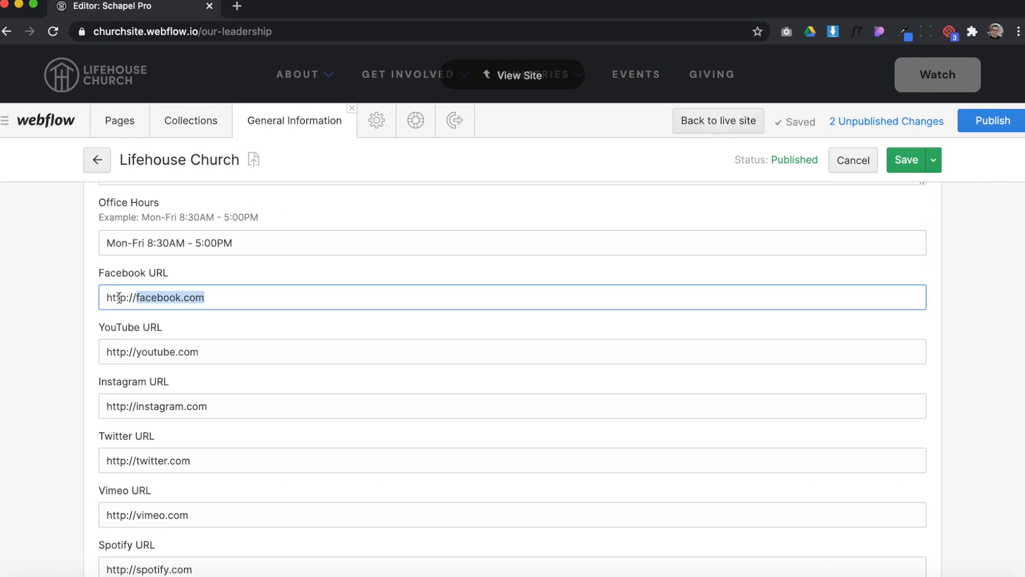
scroll(216, 299, down, 1)
triple_click(216, 302)
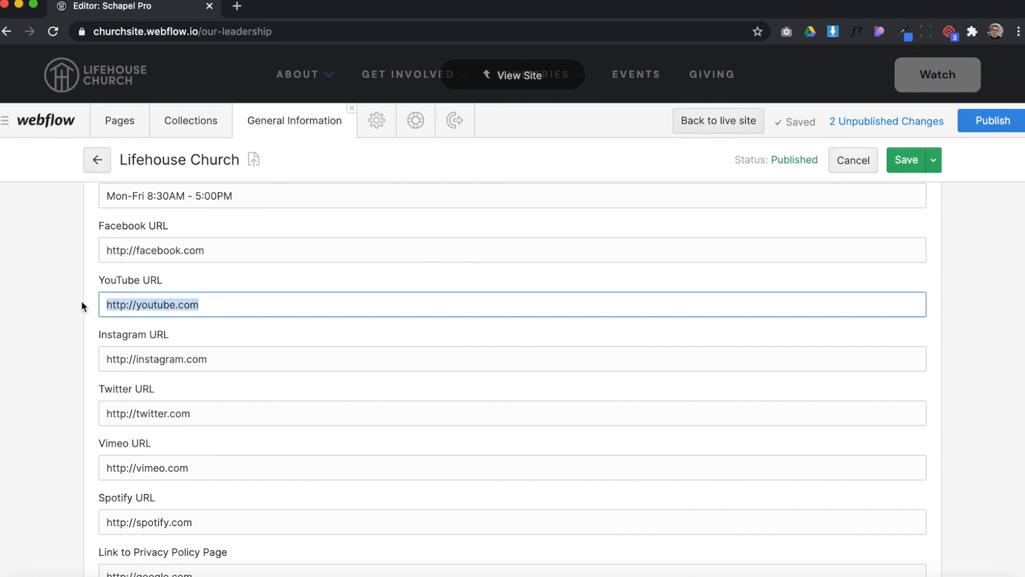
scroll(211, 328, down, 1)
triple_click(234, 320)
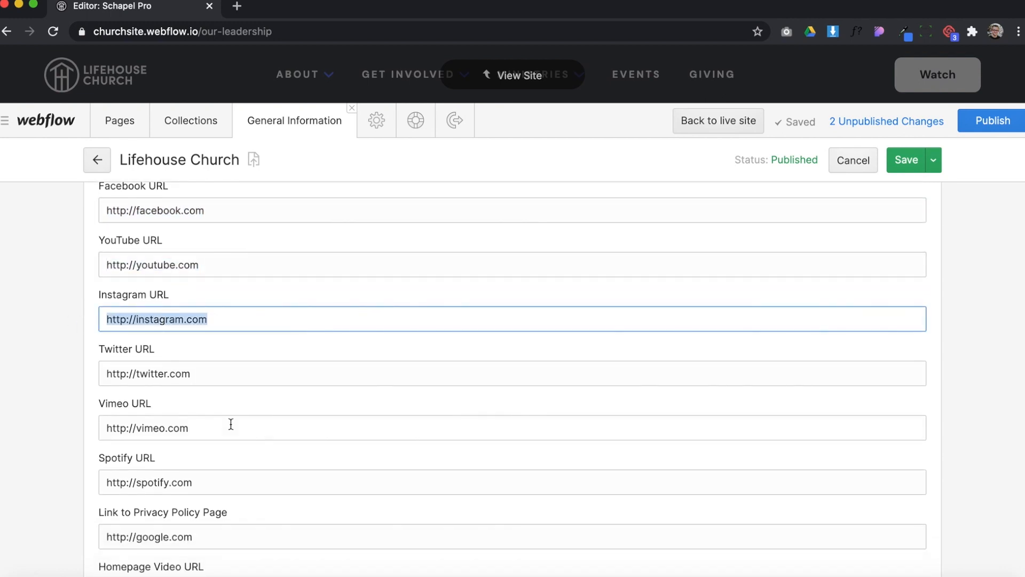
scroll(189, 458, down, 2)
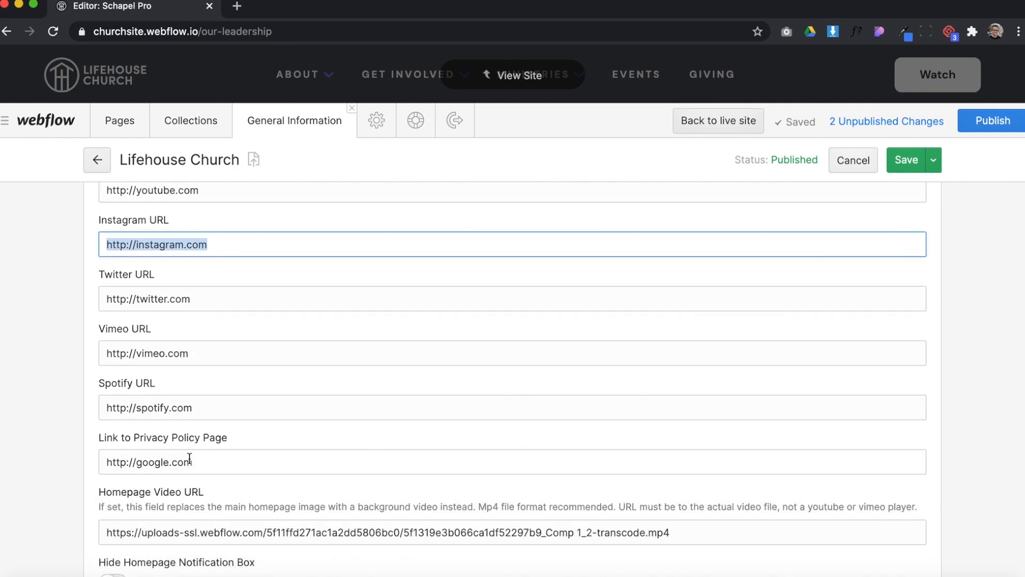
Try clearing the Twitter URL field, and undo the deletion
drag(206, 297, 92, 300)
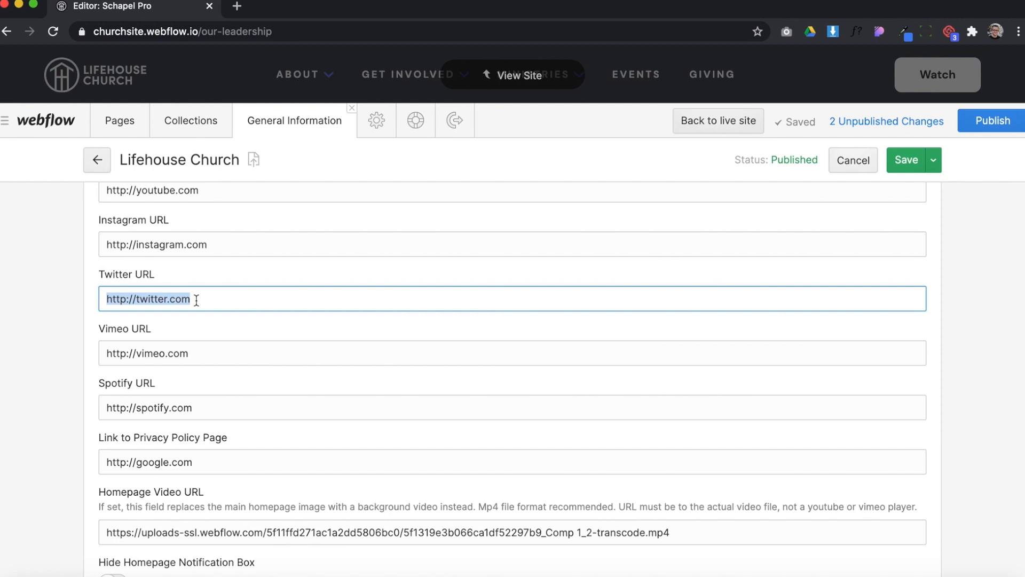
key(BackSpace)
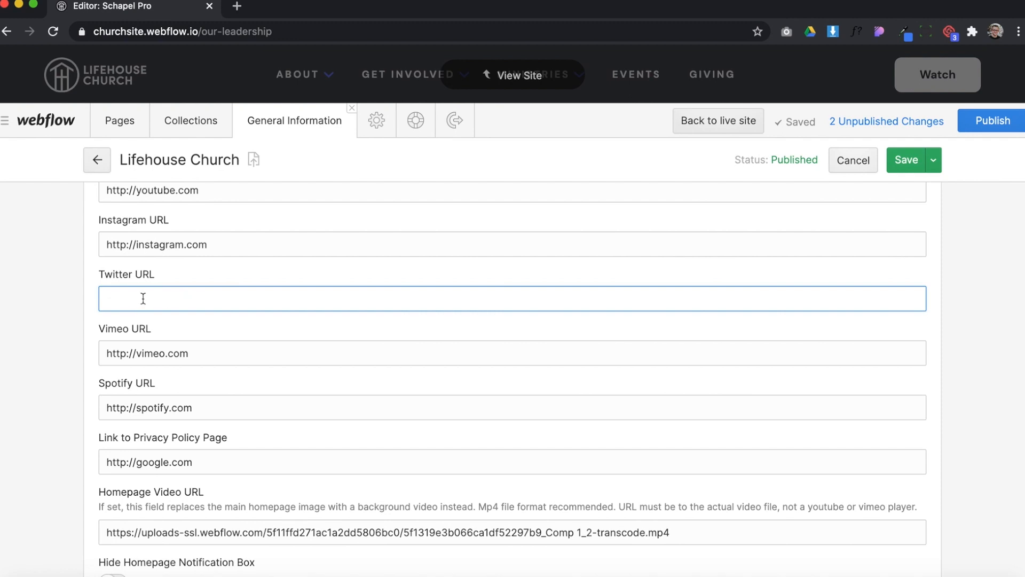
key(super+z)
click(221, 304)
Review the Vimeo URL field, and examine the Homepage Video URL with its guidance on video file links
drag(215, 353, 110, 352)
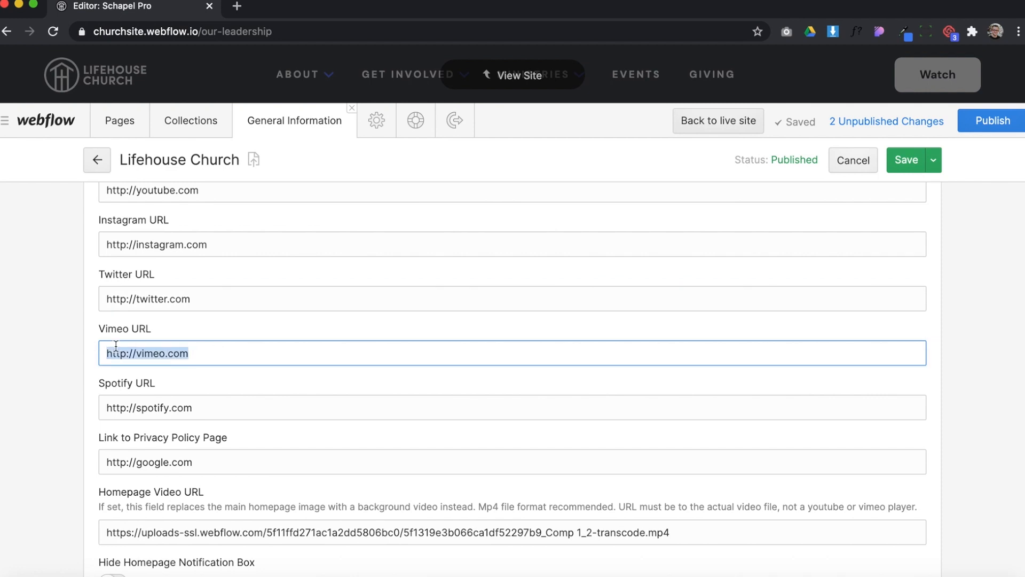
scroll(223, 377, down, 2)
scroll(223, 376, down, 2)
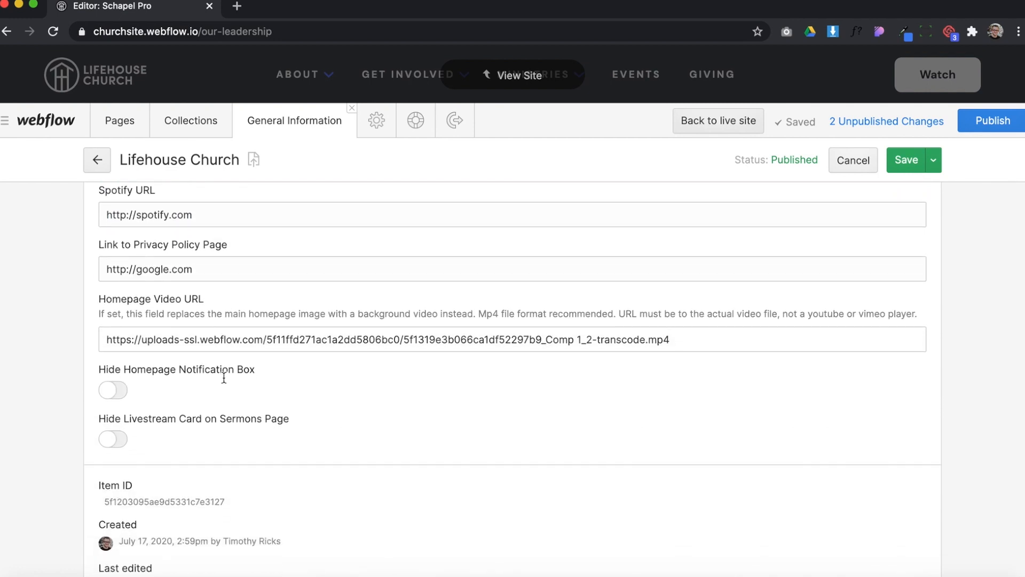
drag(695, 342, 242, 329)
click(680, 339)
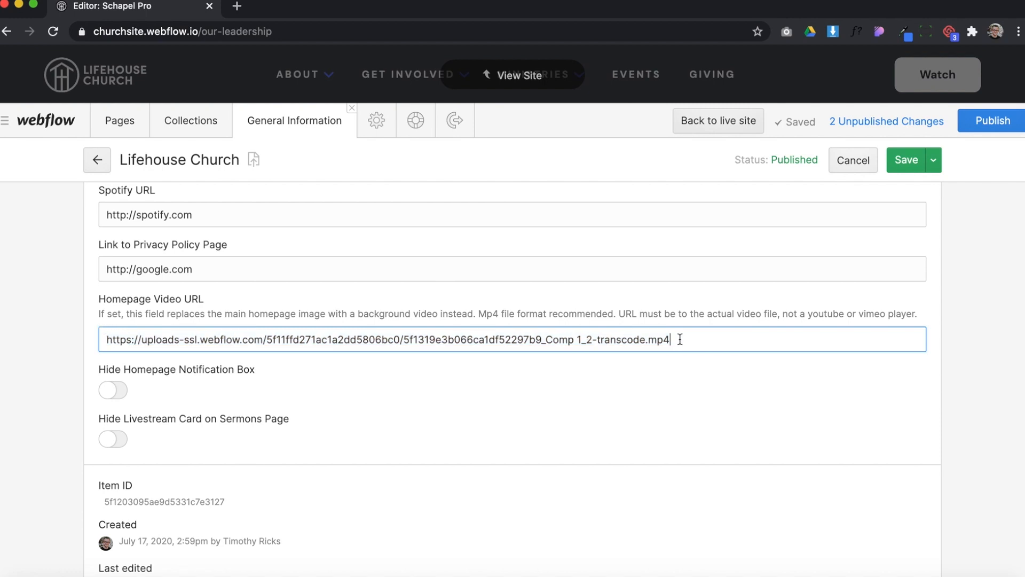
drag(678, 339, 75, 346)
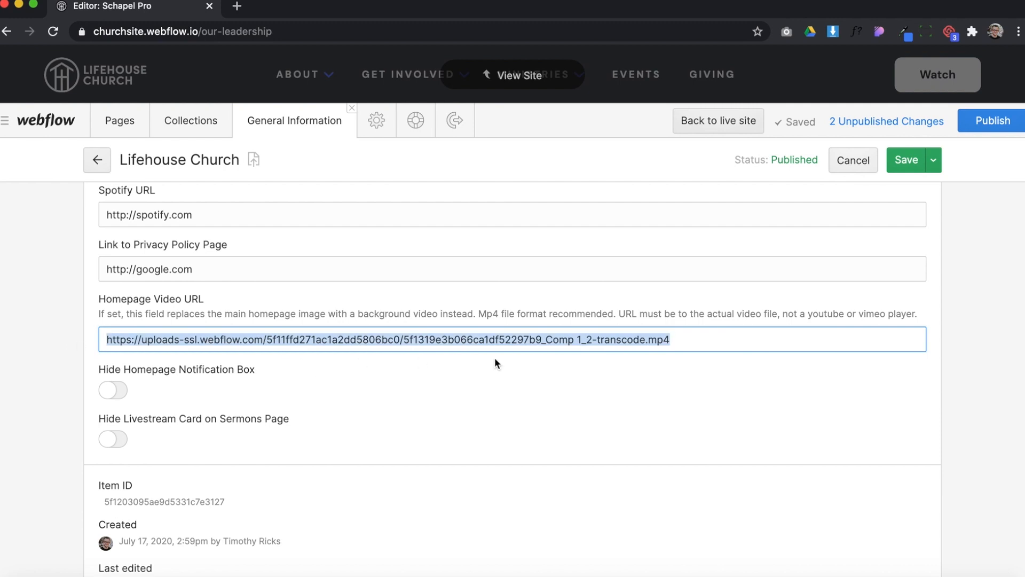
drag(674, 349, 99, 343)
click(267, 334)
drag(687, 341, 76, 336)
Enable Hide Homepage Notification Box for the Lifehouse Church item, and return to the site view with the change saved
click(113, 390)
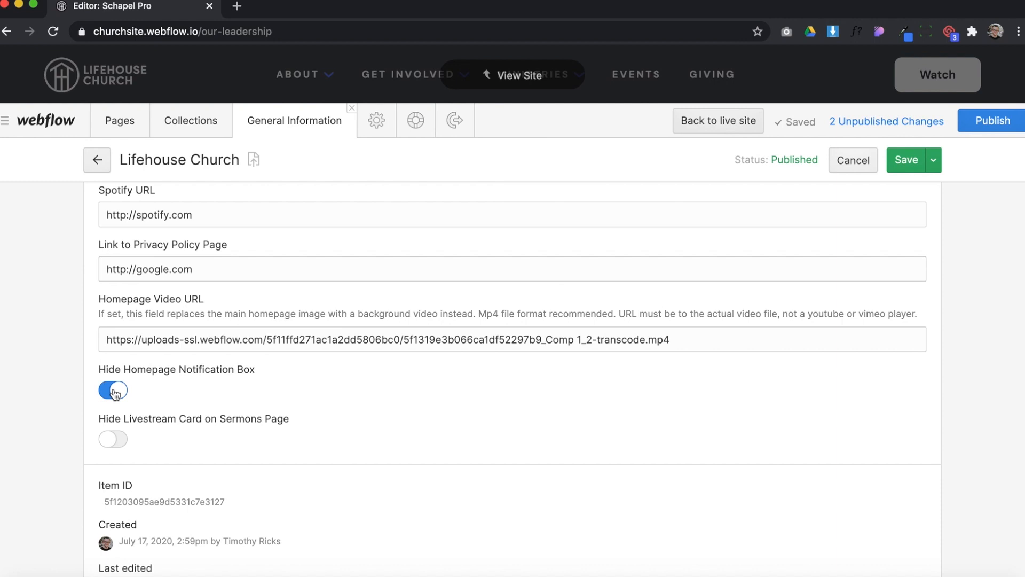
click(522, 80)
click(632, 359)
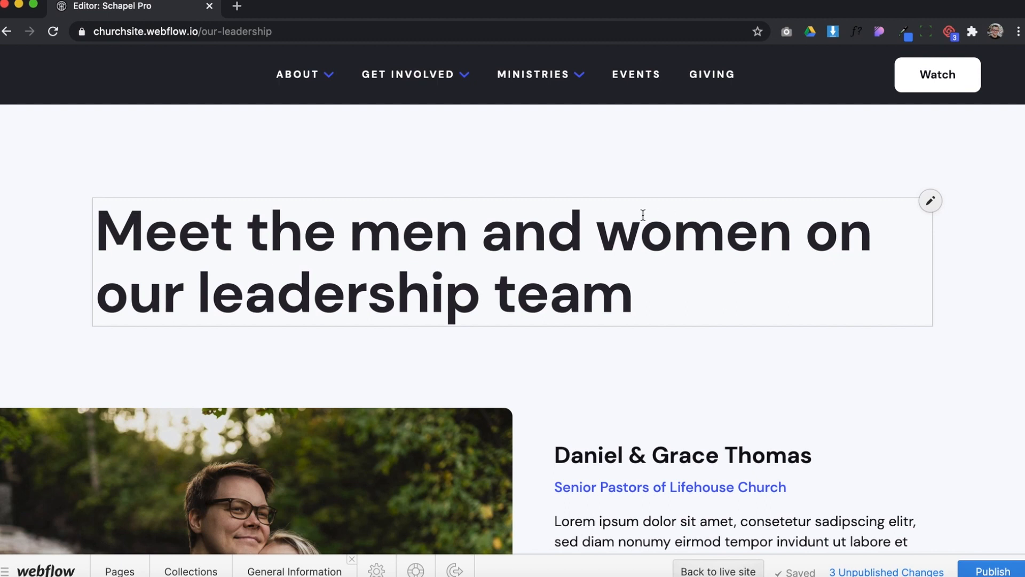
Open the Home page and check its hero section for the notification box
click(121, 570)
click(201, 283)
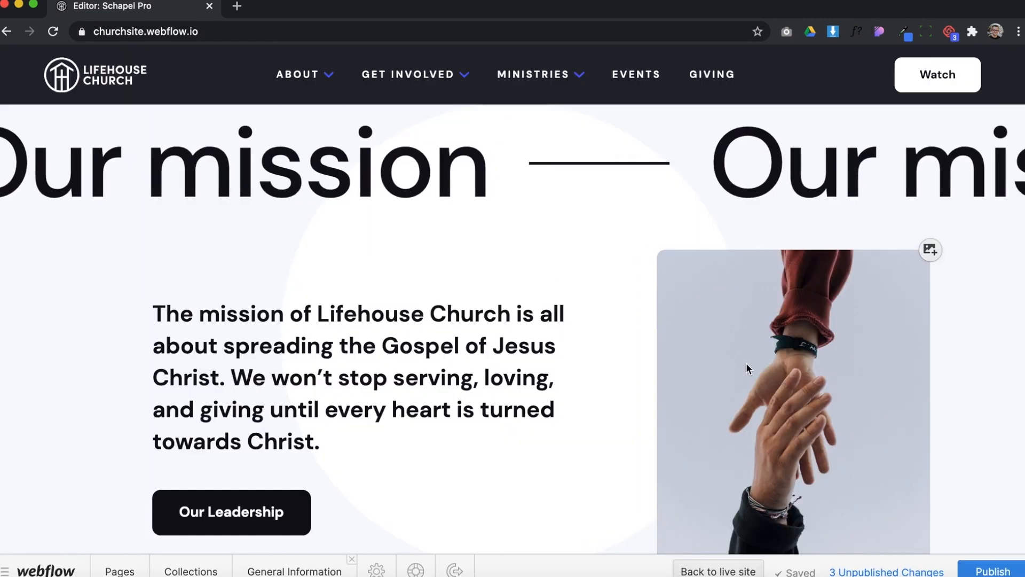
scroll(747, 364, up, 10)
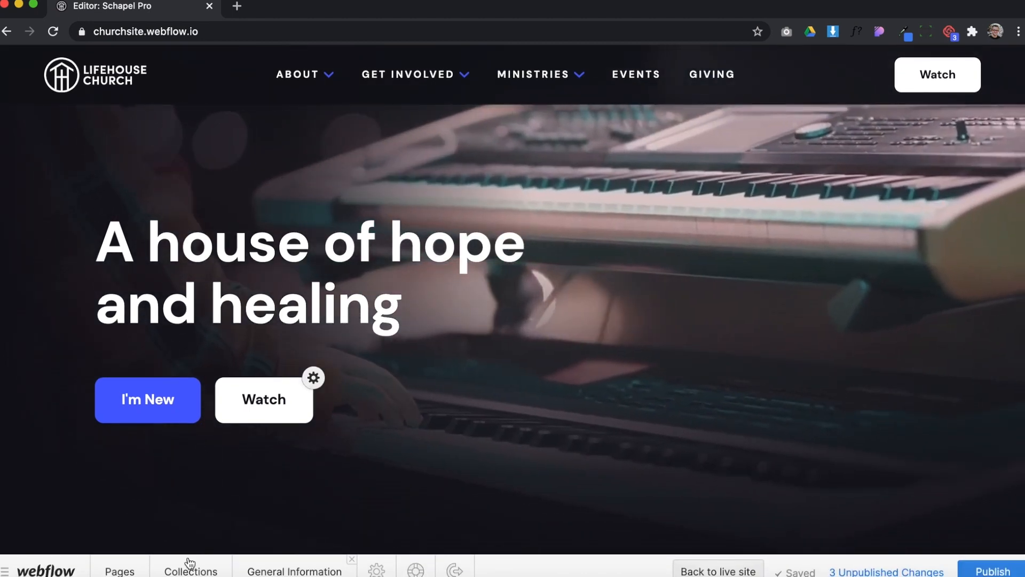
Reopen the Lifehouse Church item in General Information, disable Hide Homepage Notification Box, save it and view the site
click(190, 566)
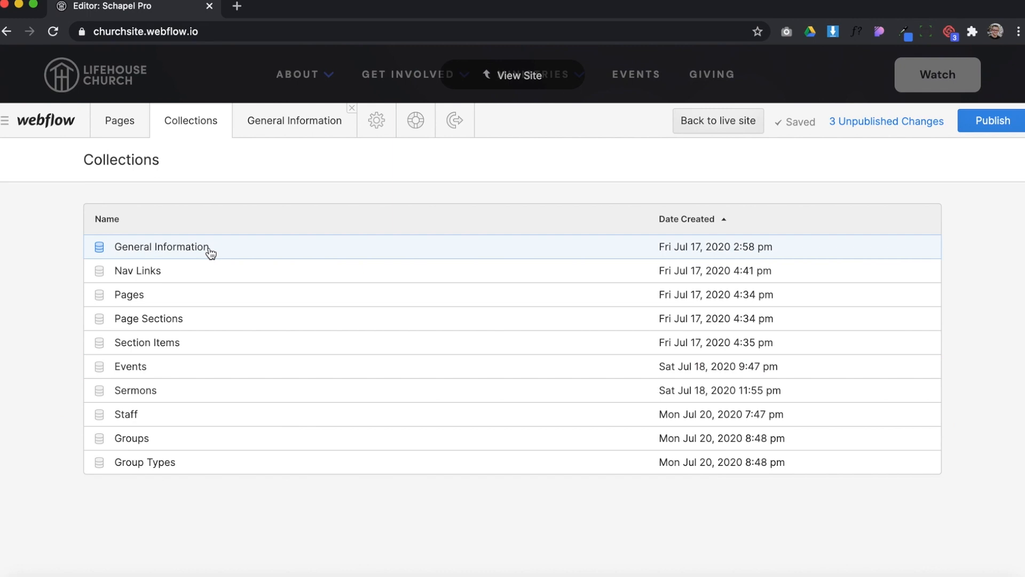
click(210, 248)
click(229, 258)
scroll(316, 358, down, 6)
scroll(316, 358, down, 15)
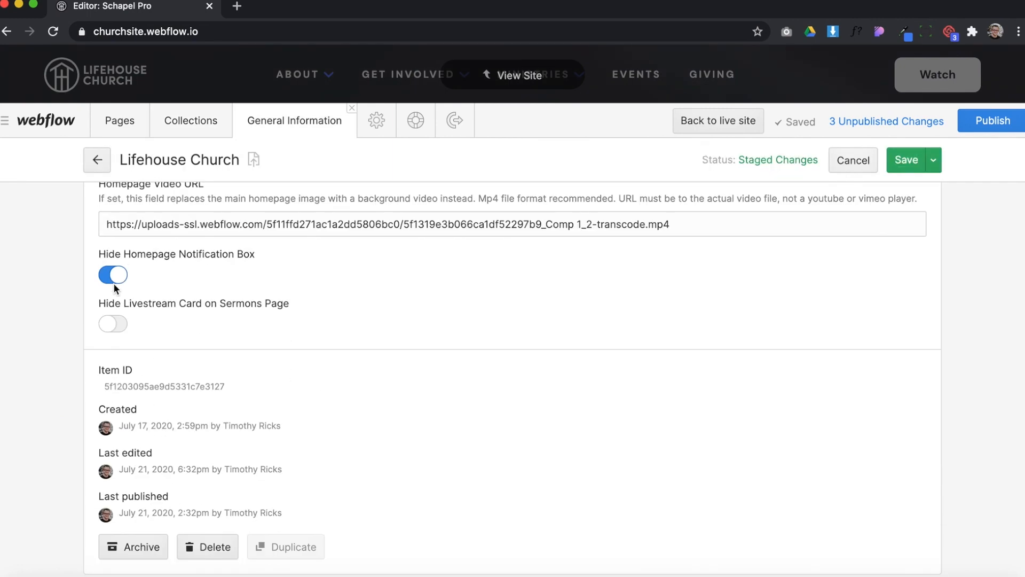
click(113, 282)
click(903, 158)
click(489, 78)
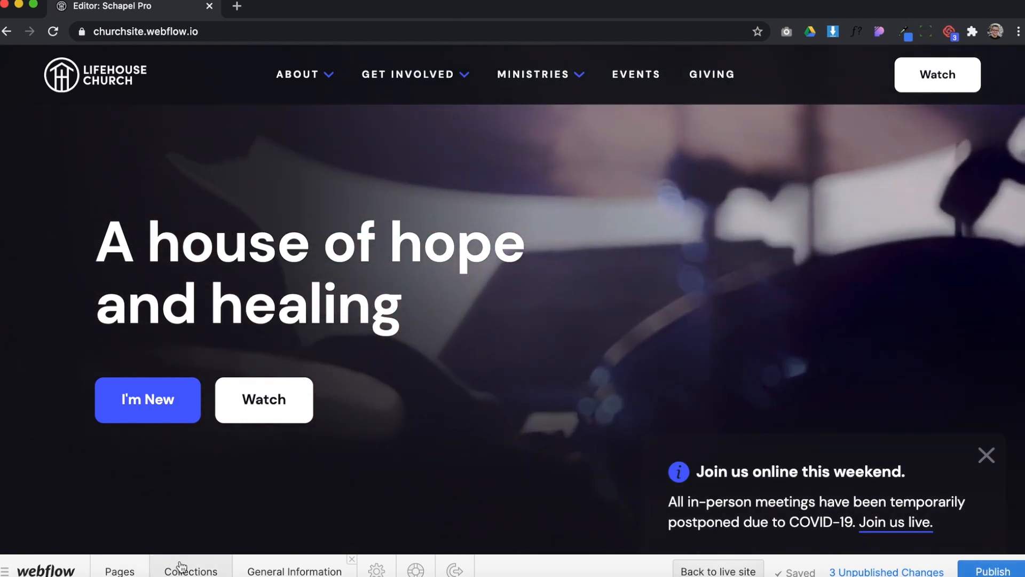
Reopen the Lifehouse Church item in General Information and examine the Hide Livestream Card on Sermons Page option
click(182, 567)
click(237, 248)
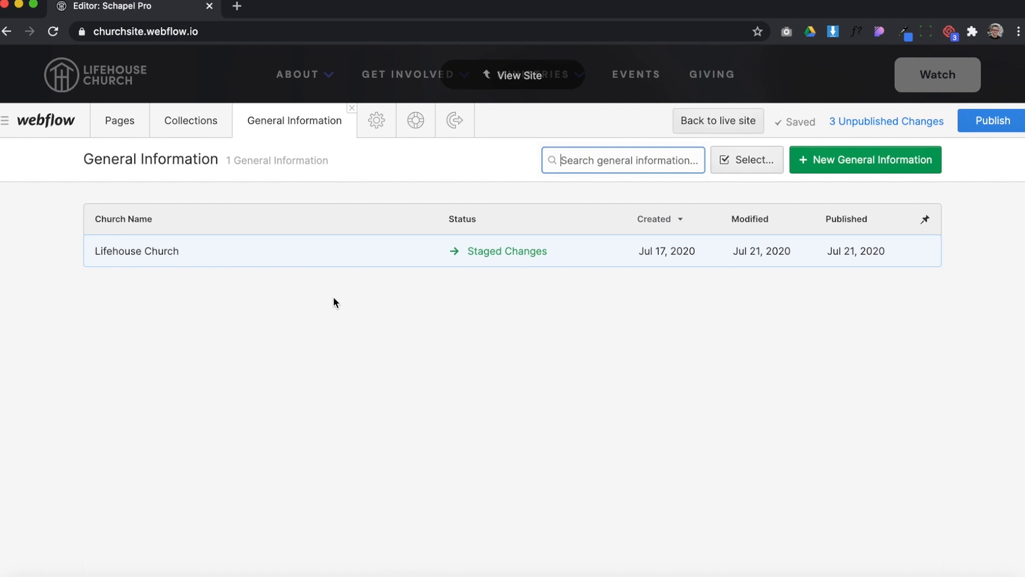
click(256, 262)
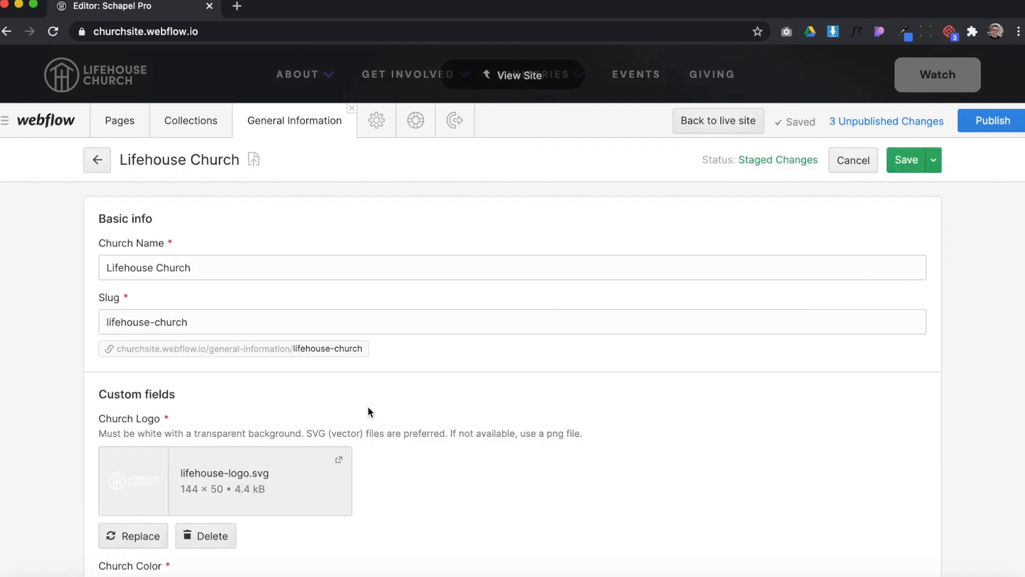
scroll(368, 410, down, 15)
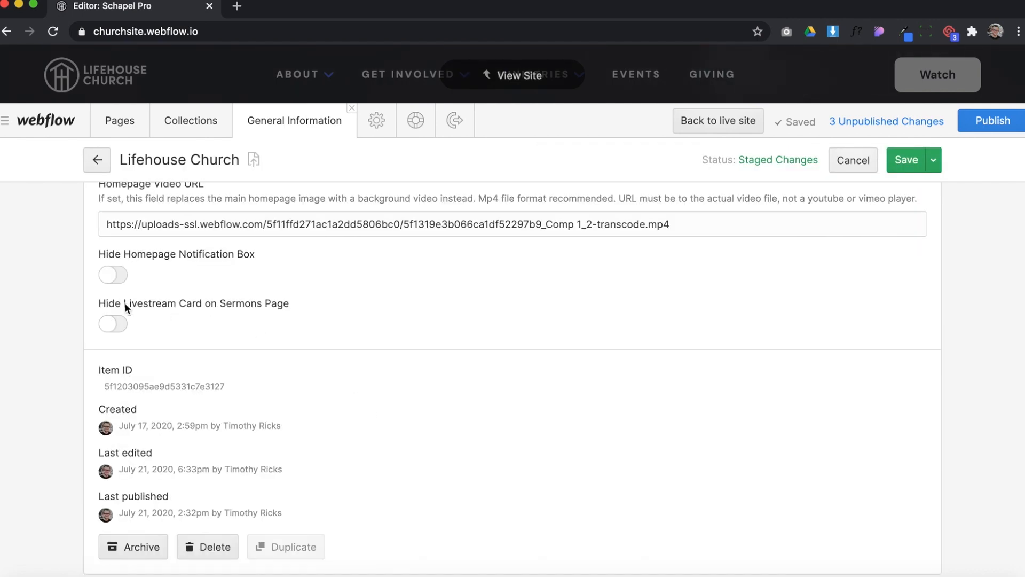
drag(125, 303, 250, 304)
click(286, 306)
Open the Sermons page and examine the livestream card's heading and service times
click(120, 128)
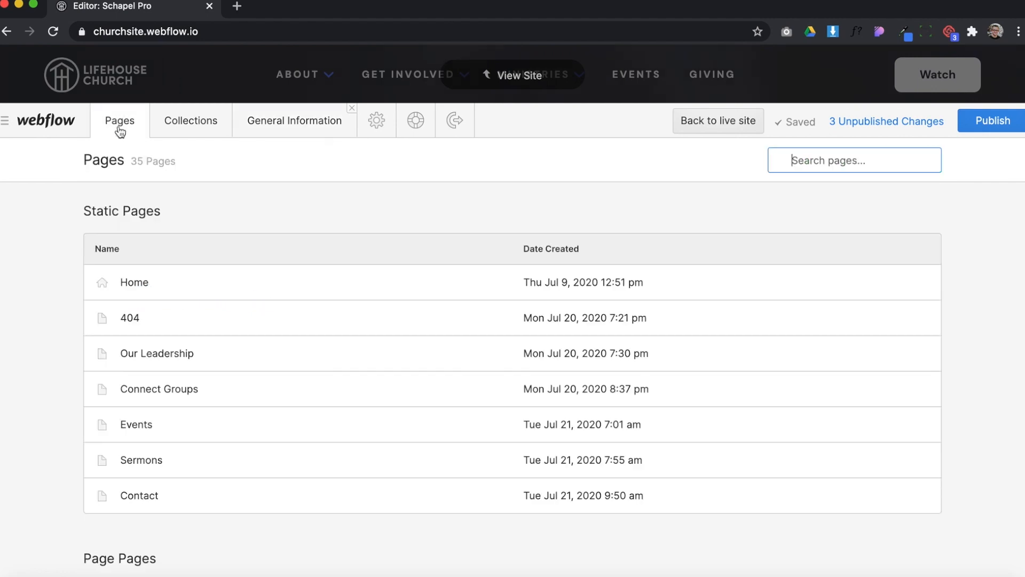
scroll(171, 395, down, 1)
click(160, 402)
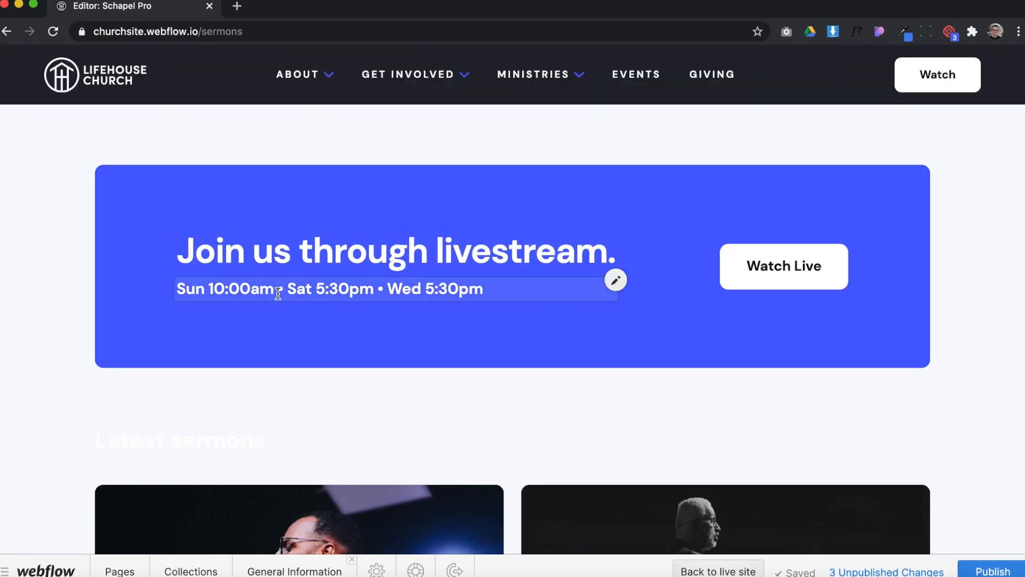
click(233, 259)
drag(236, 259, 405, 258)
click(233, 288)
drag(195, 293, 440, 296)
click(552, 304)
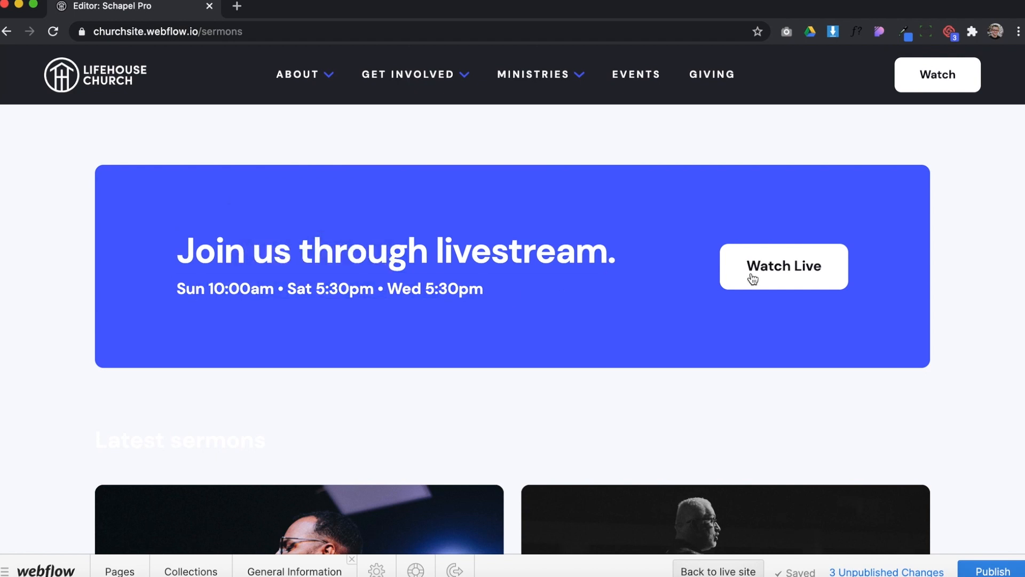
Inspect the link settings of the livestream card's Watch Live button and close them
click(785, 267)
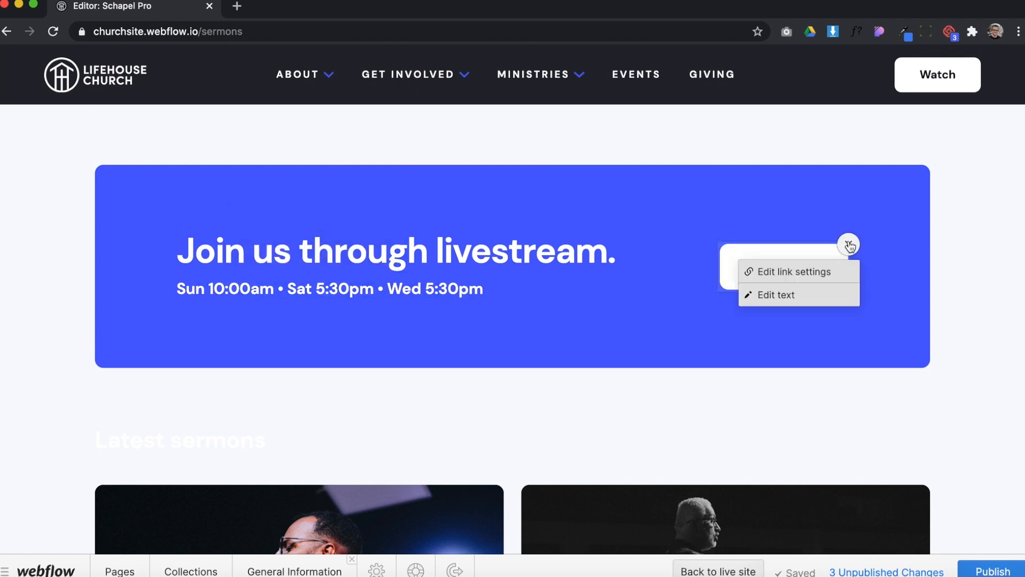
click(802, 272)
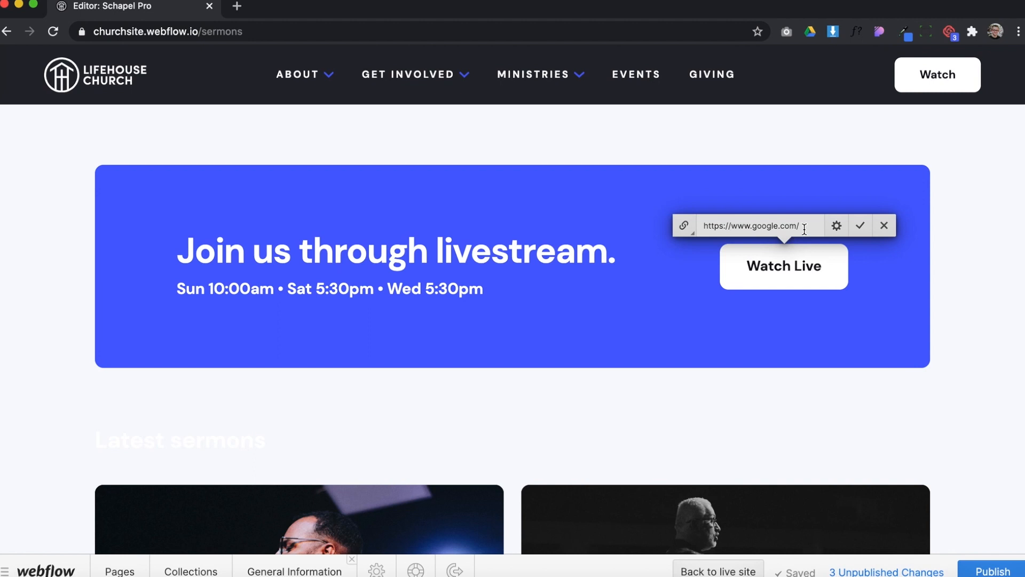
click(947, 198)
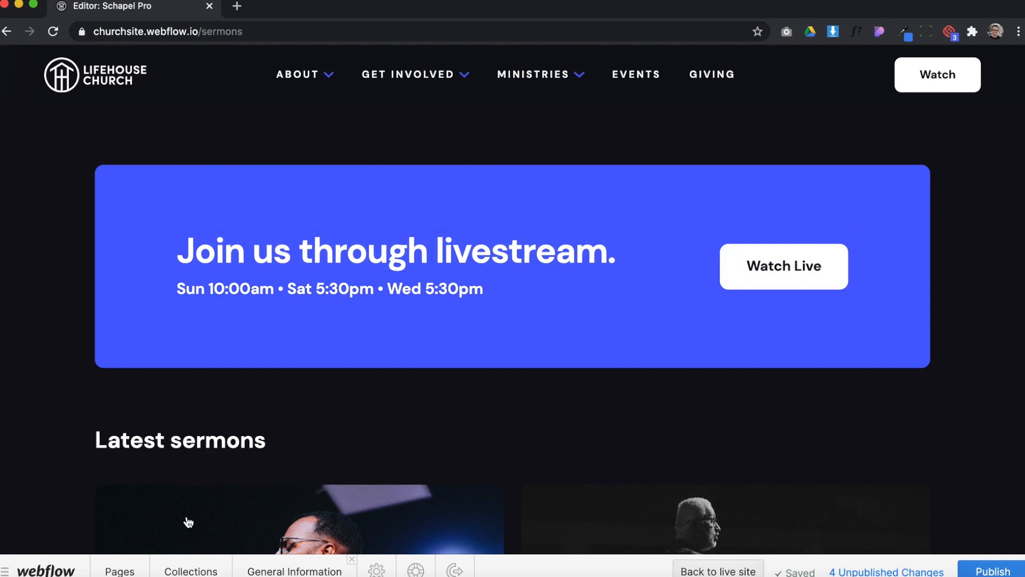
Check the site against its list of collections and open the Nav Links collection
click(190, 569)
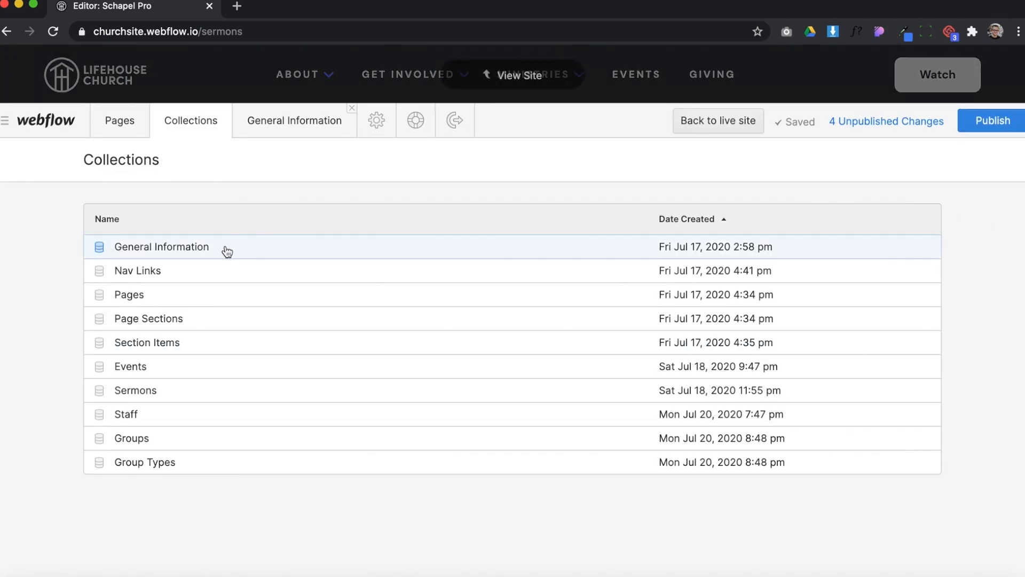
click(516, 79)
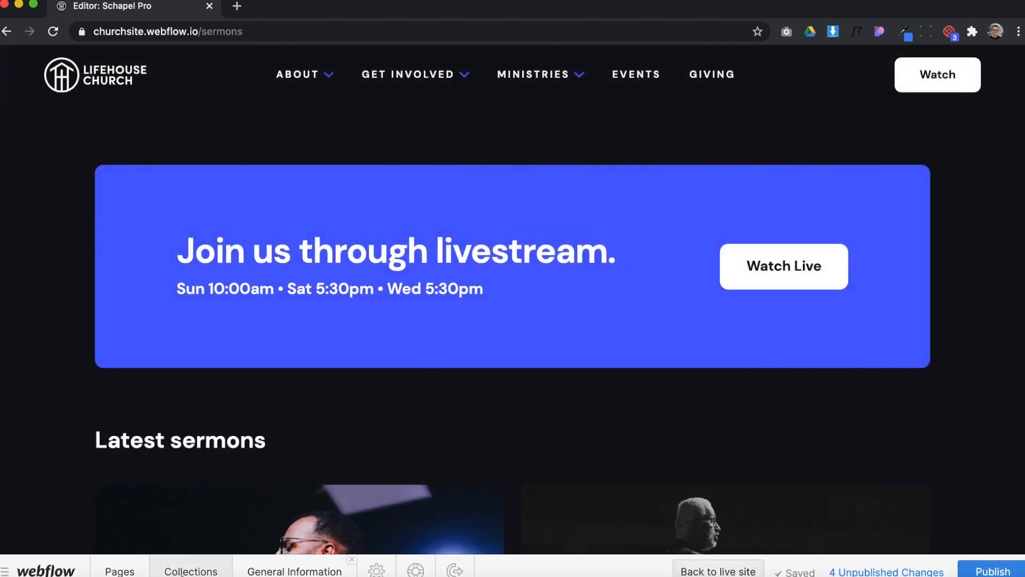
click(191, 569)
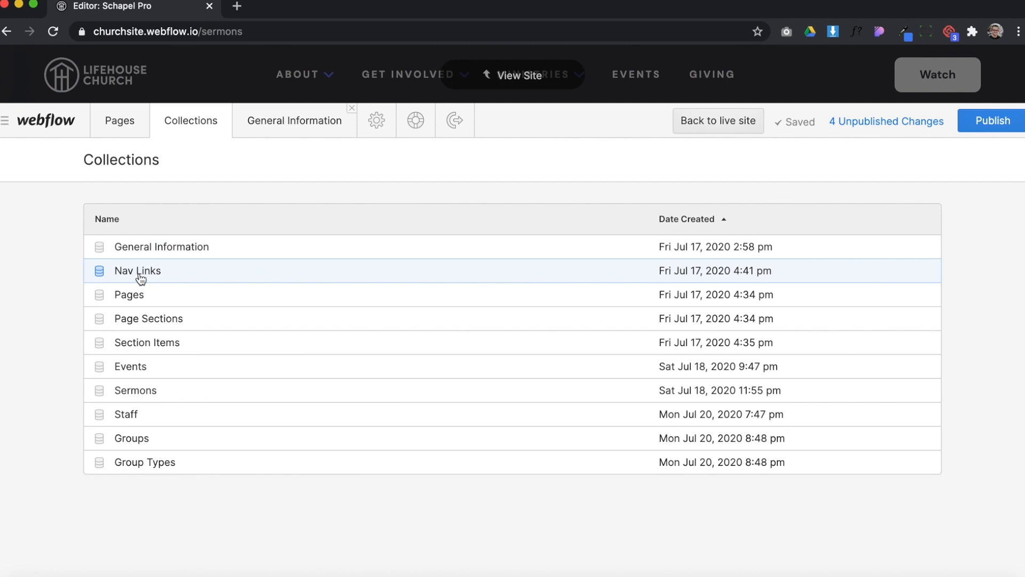
click(502, 74)
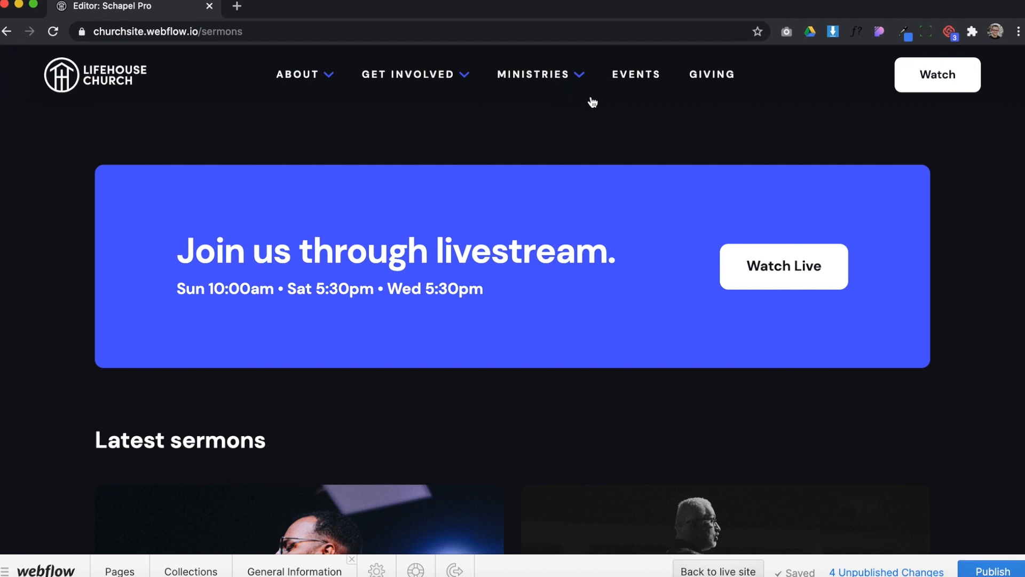
click(192, 570)
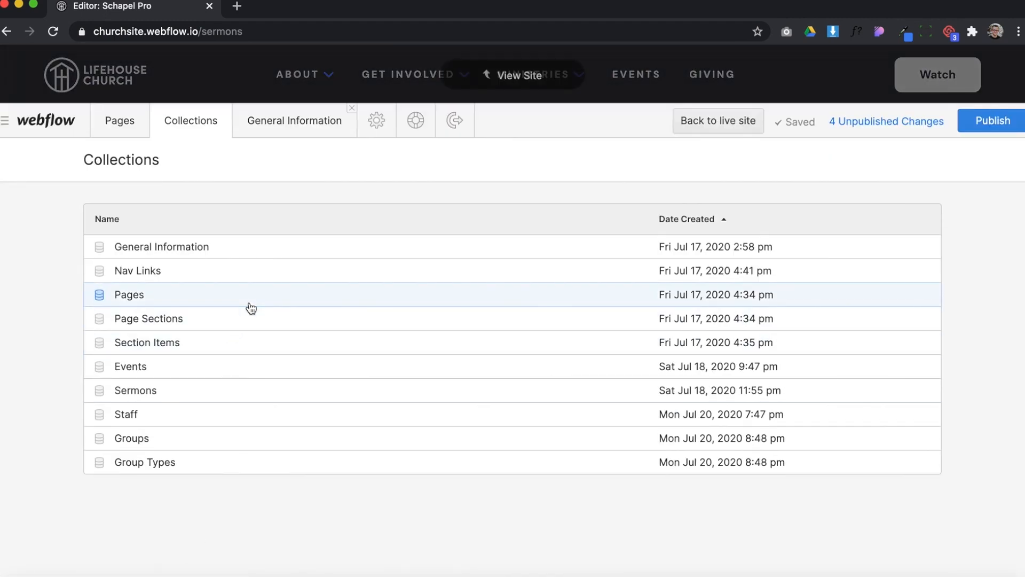
click(220, 276)
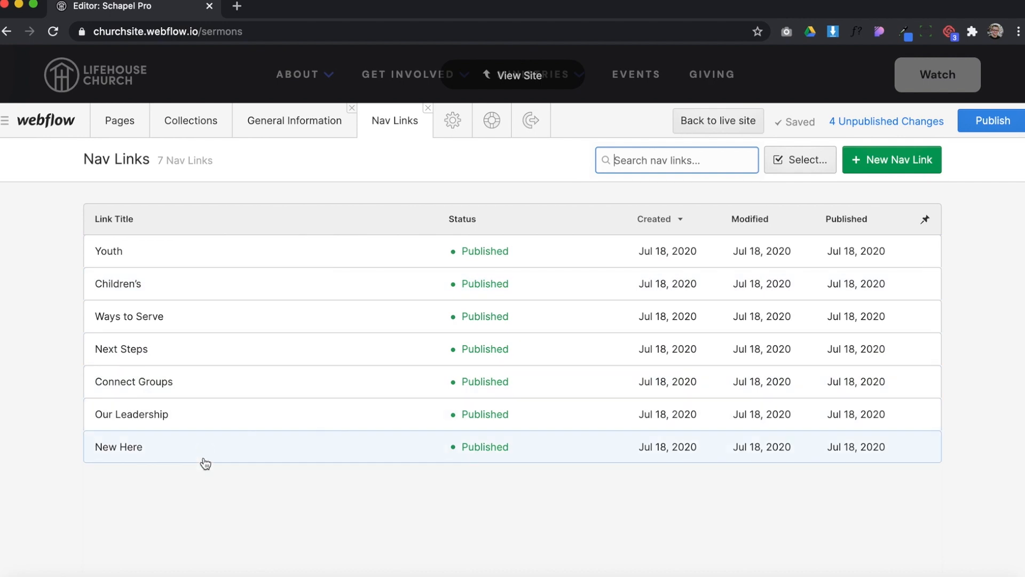
Select the Youth, Ways to Serve and Next Steps nav links for bulk actions and deselect them all
click(800, 163)
click(195, 264)
click(213, 316)
click(216, 350)
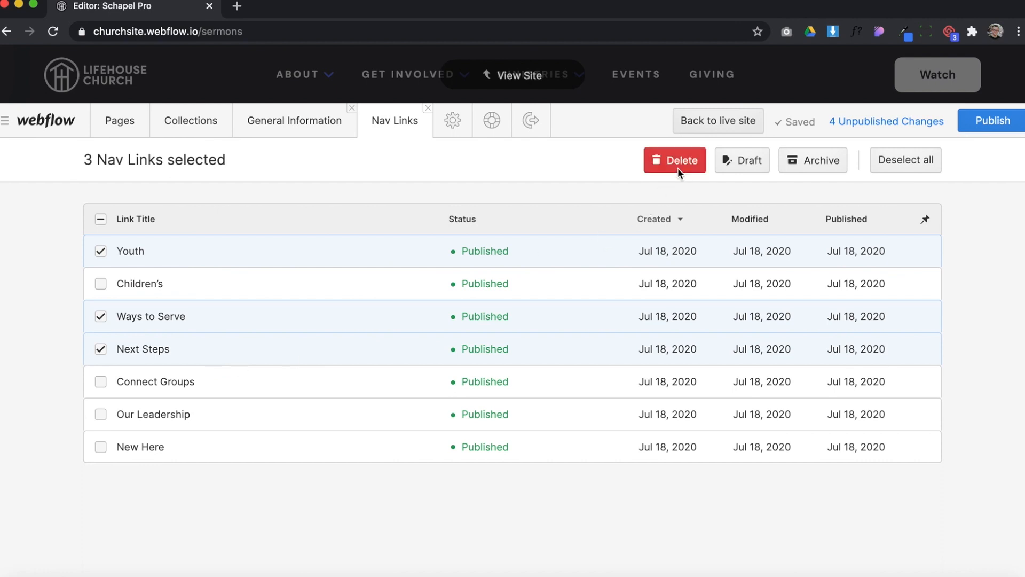
click(916, 160)
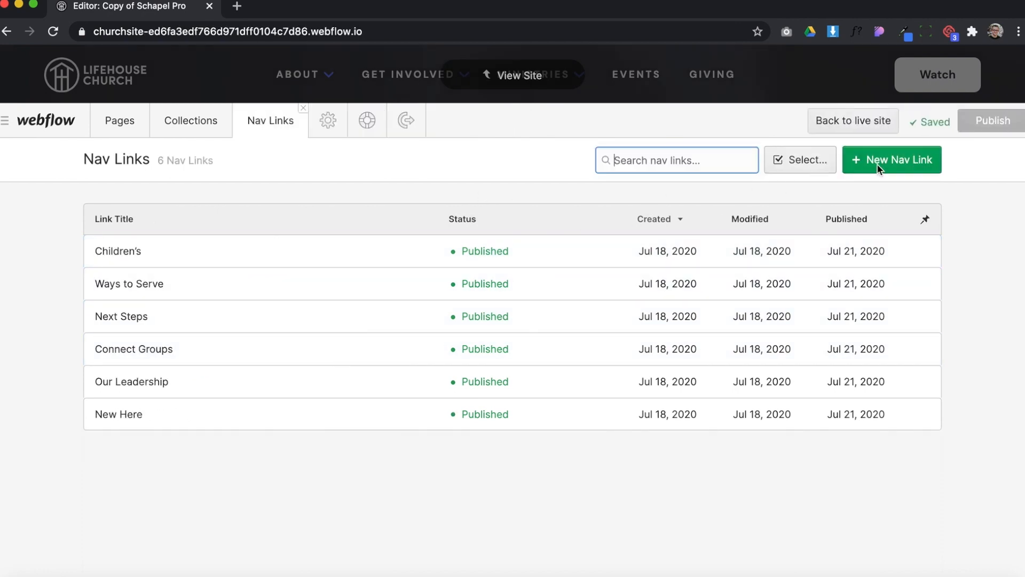
Start a new nav link titled Youth and assign it to the Ministries dropdown
click(879, 160)
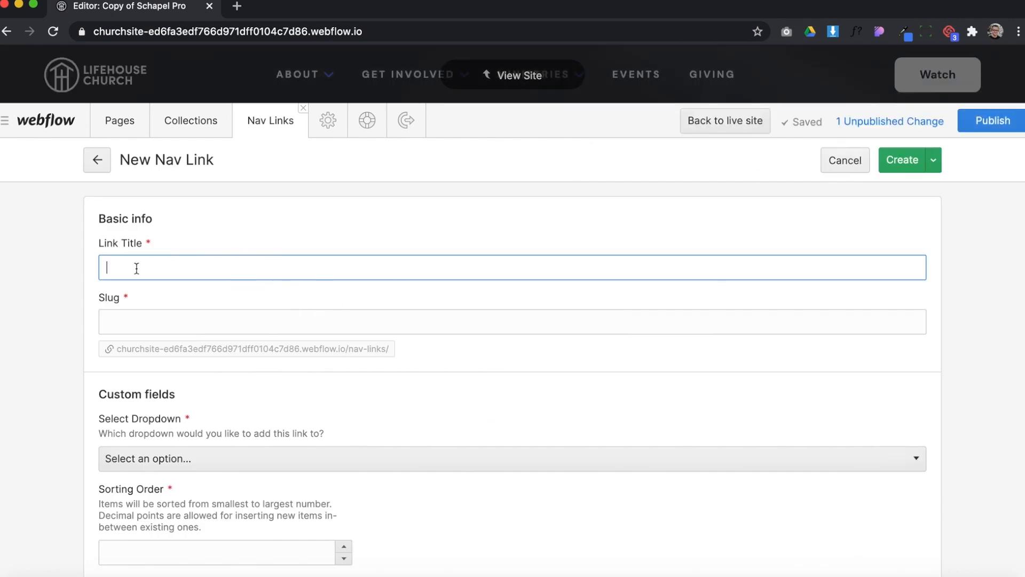
text(Youth)
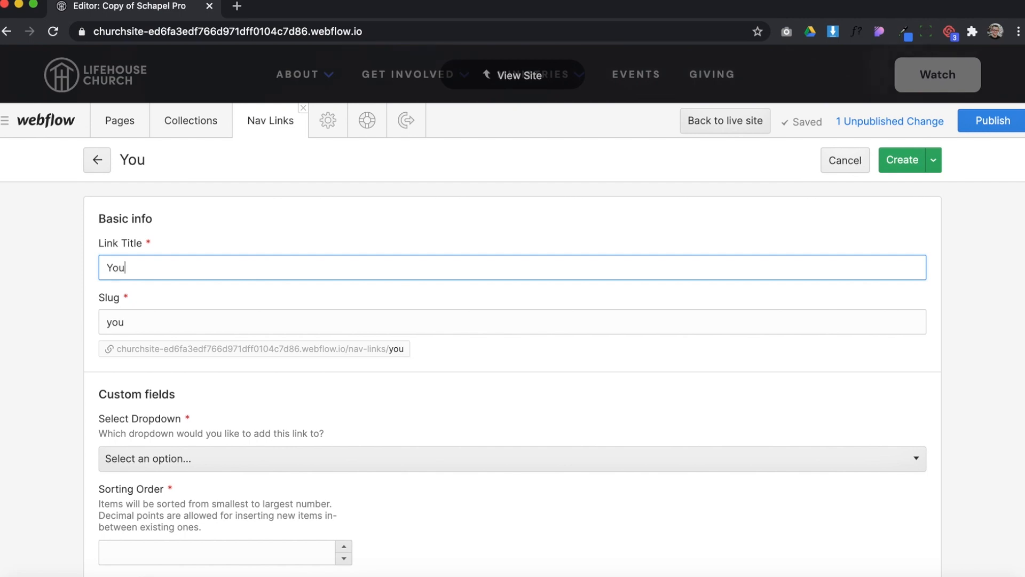
scroll(289, 224, down, 3)
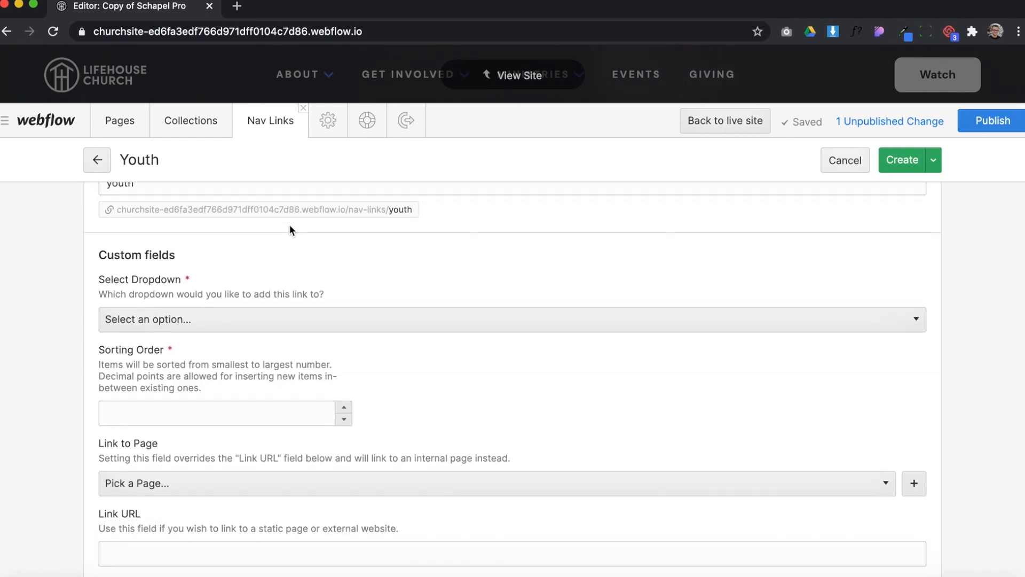
click(165, 315)
scroll(202, 297, down, 1)
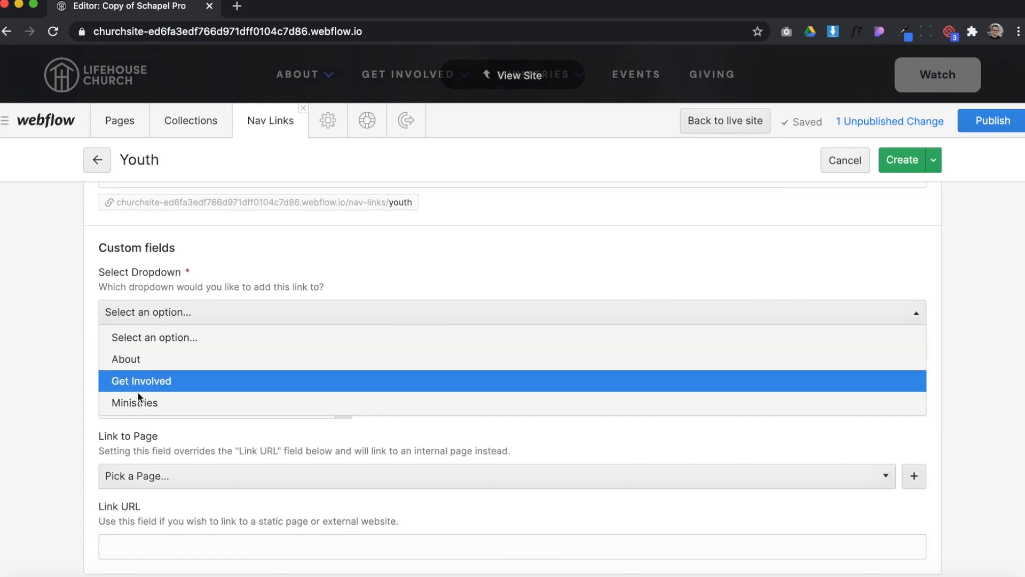
click(167, 402)
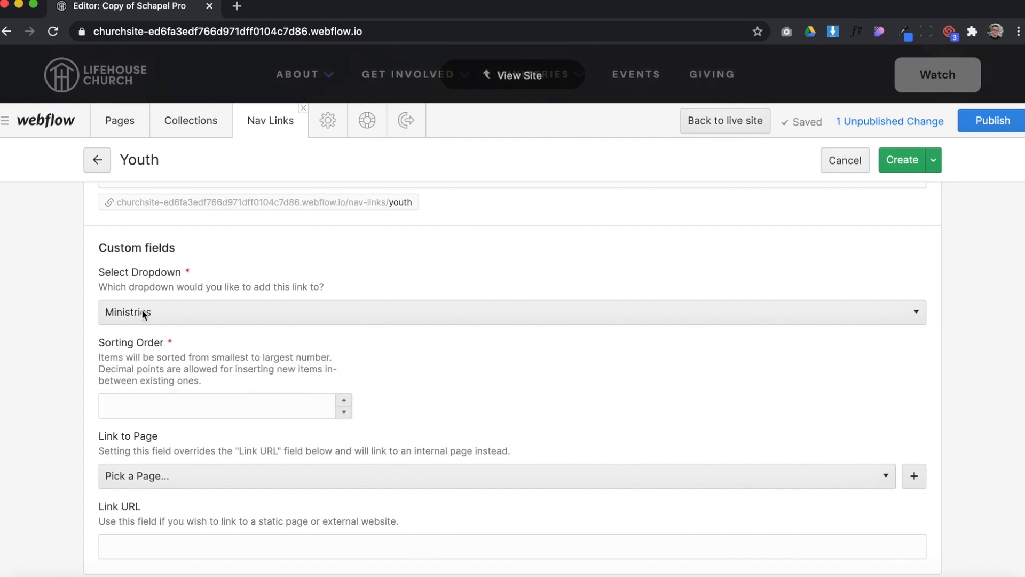
Examine the new nav link's Sorting Order field and its note on decimal values for inserting items
click(114, 404)
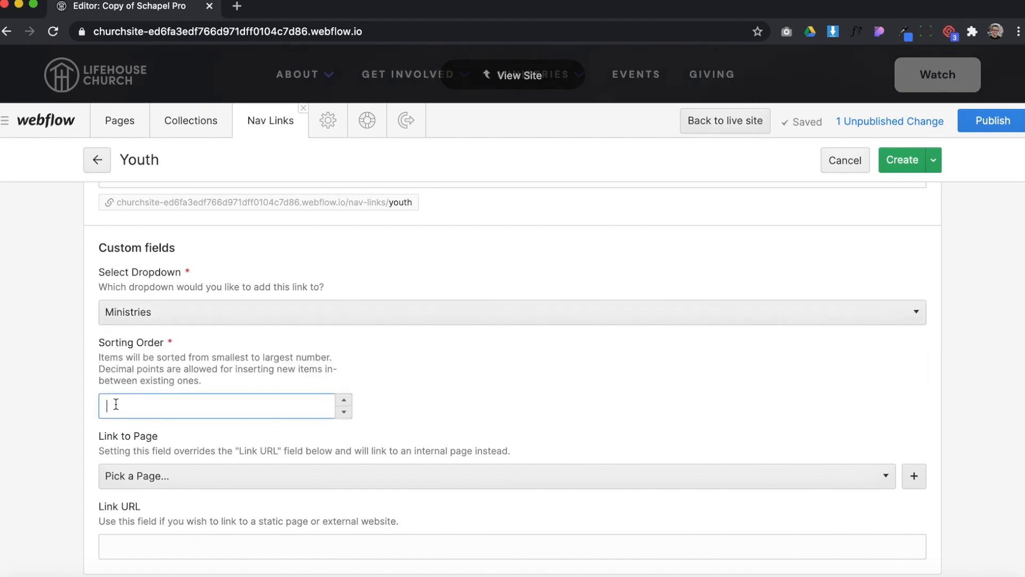
click(145, 370)
click(139, 410)
click(180, 373)
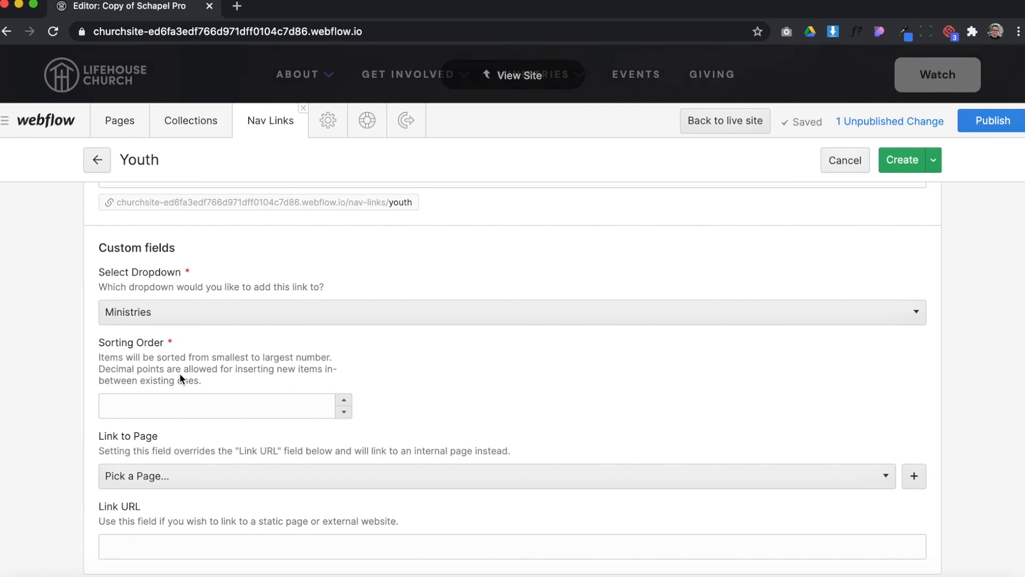
click(166, 405)
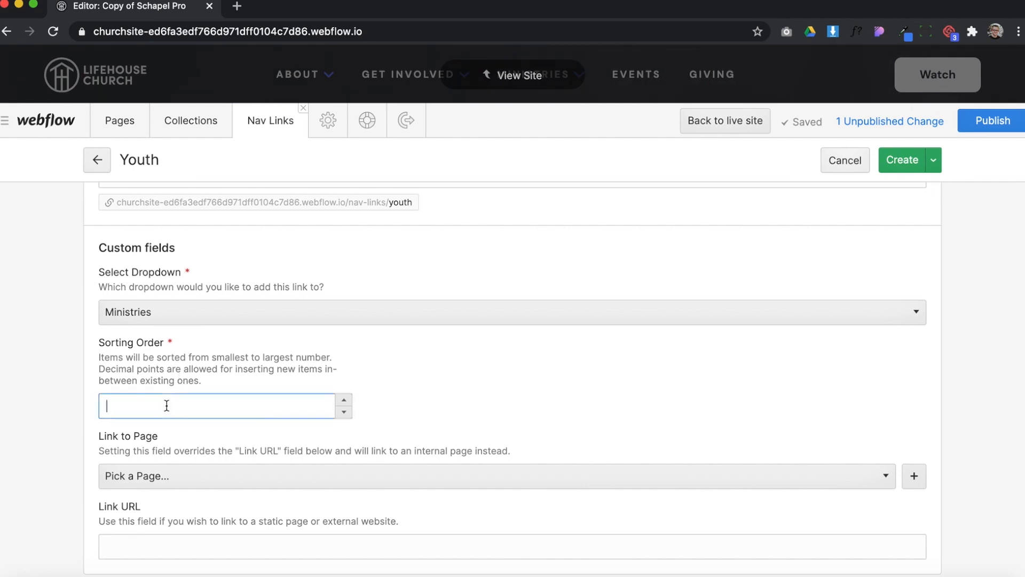
drag(149, 368, 222, 364)
click(229, 367)
click(186, 404)
drag(117, 406, 95, 410)
click(135, 381)
click(129, 405)
Examine the page choices in Link to Page and the Link URL field for the new nav link
click(198, 470)
scroll(335, 435, down, 1)
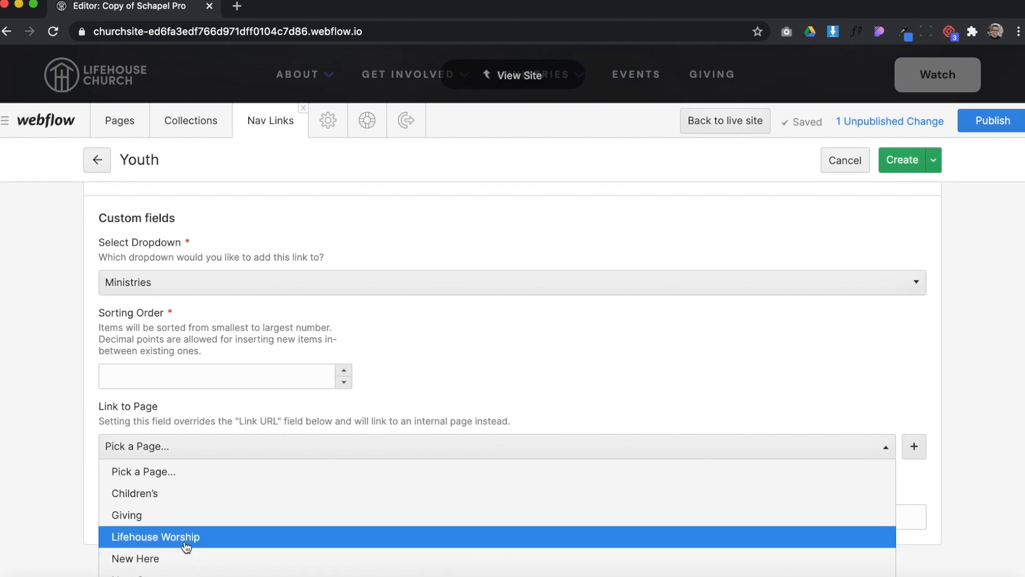
click(482, 388)
click(155, 536)
drag(105, 506, 153, 510)
click(145, 540)
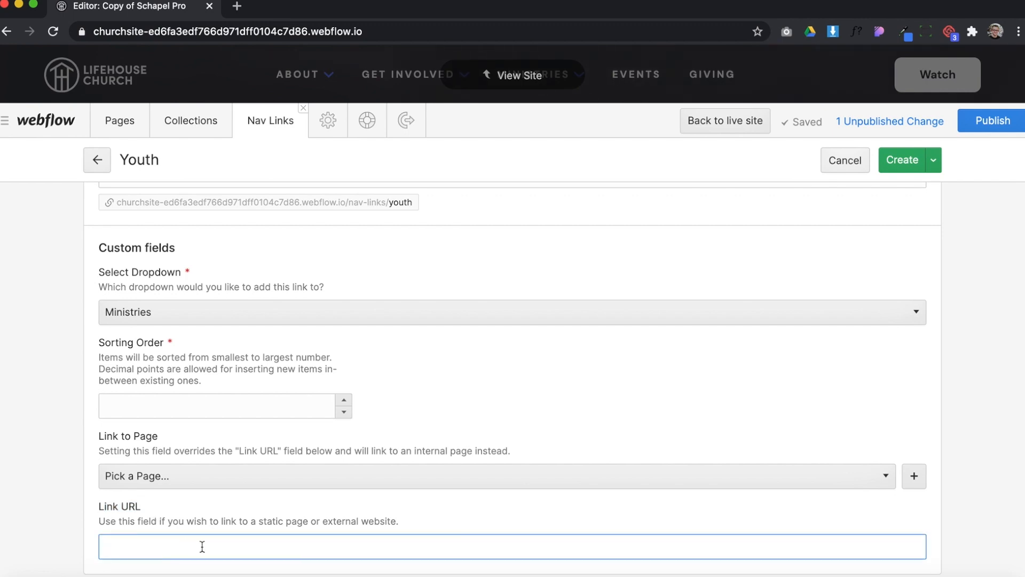
Discard the new Youth nav link without saving and close the Nav Links collection
scroll(493, 453, up, 3)
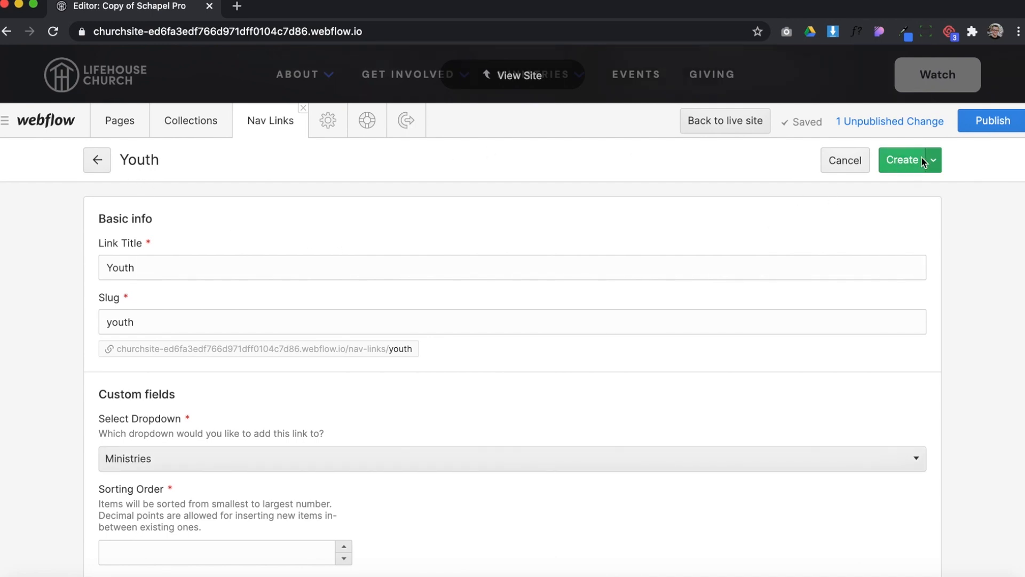
click(99, 163)
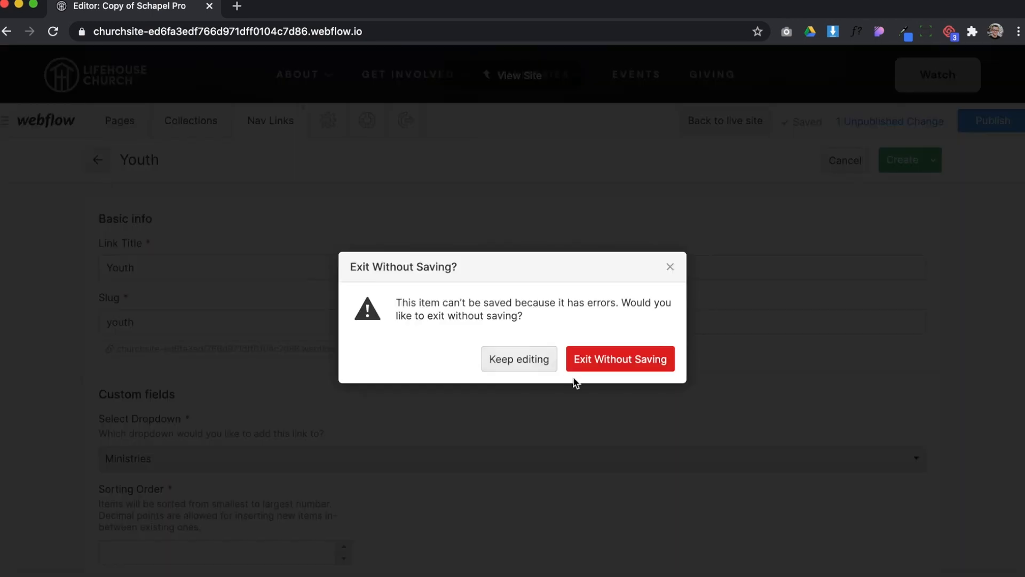
click(607, 355)
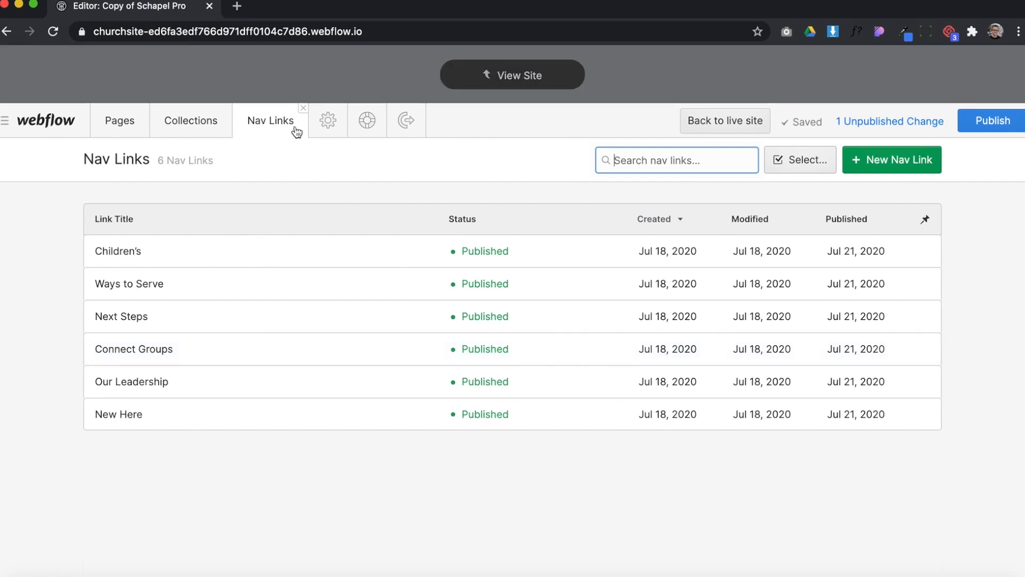
click(303, 108)
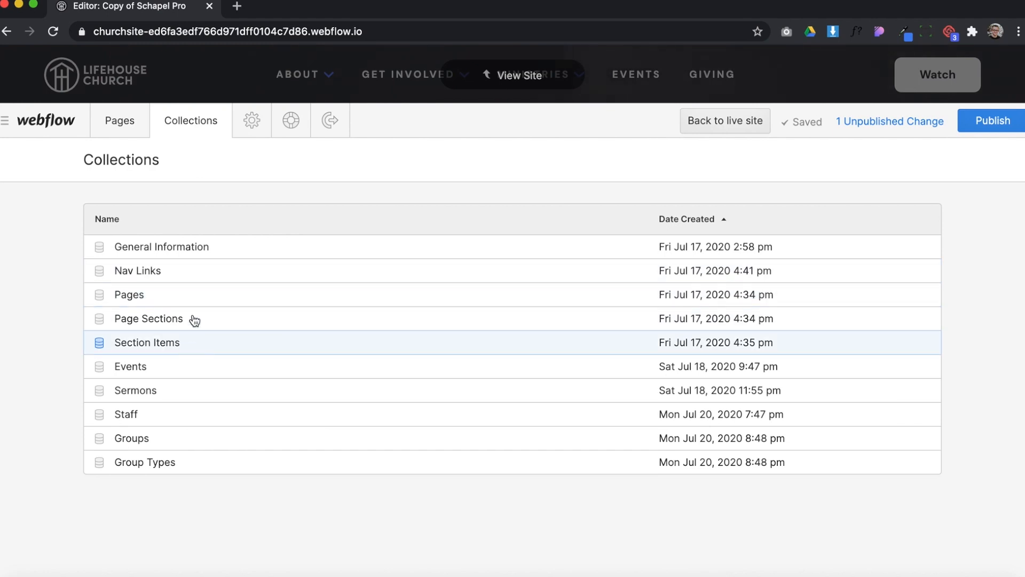
Open the site's list of pages and examine the Static Pages and Page Pages groups
click(112, 122)
scroll(221, 376, down, 5)
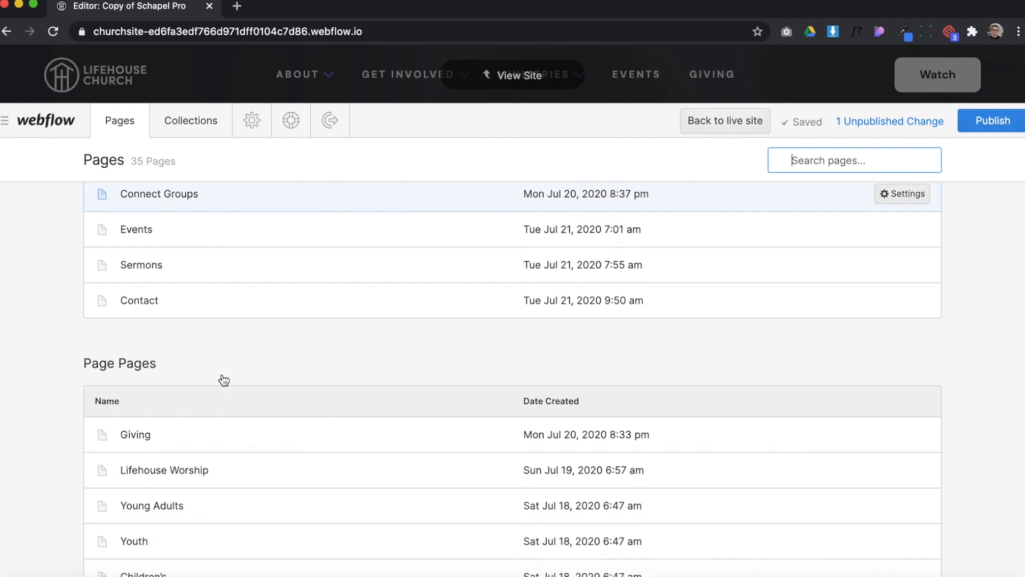
scroll(222, 377, up, 4)
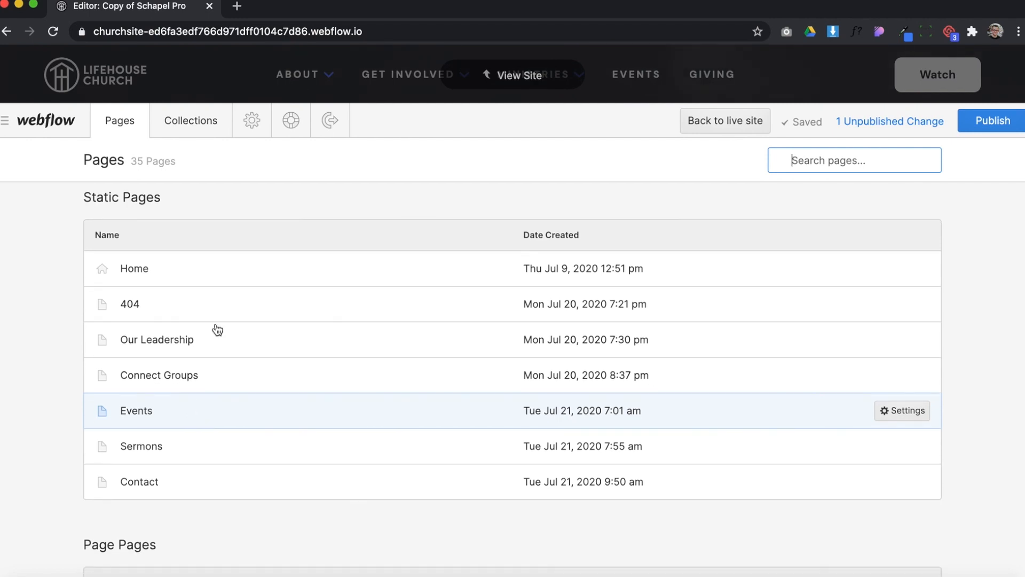
scroll(188, 447, down, 4)
scroll(188, 447, down, 4)
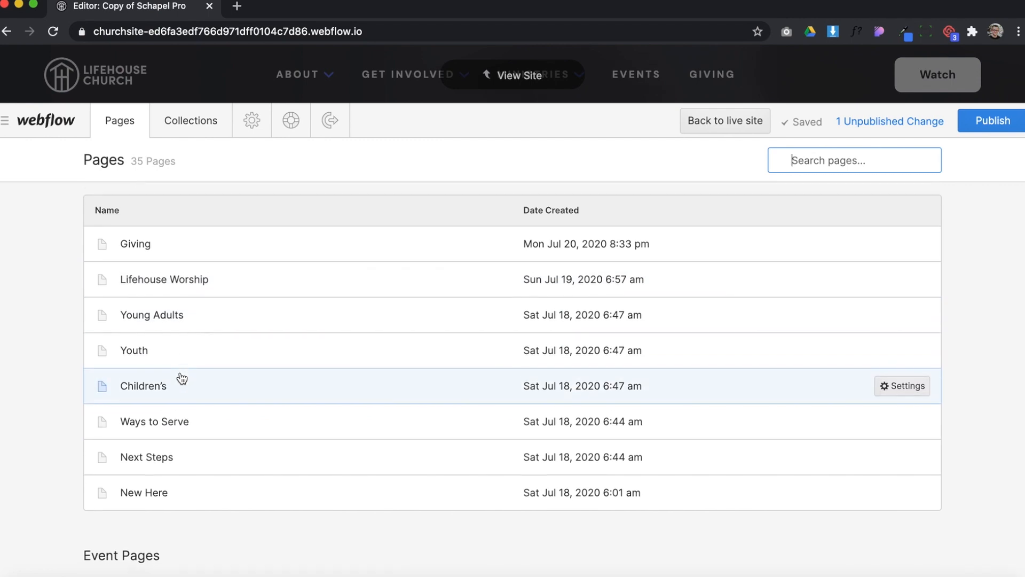
scroll(181, 379, up, 1)
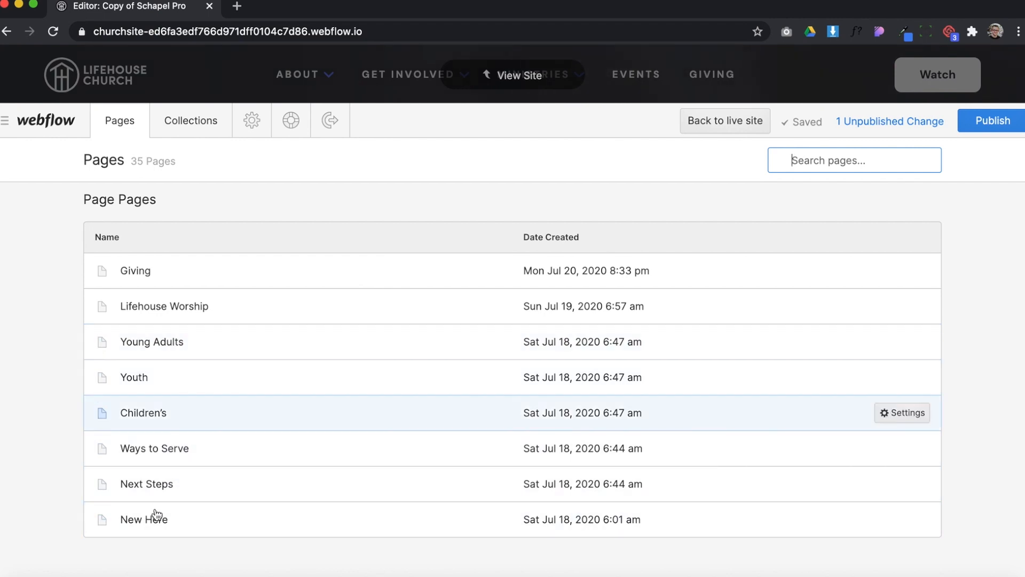
Open the New Here page and examine its sections from the heading down to Plan a Visit
click(186, 517)
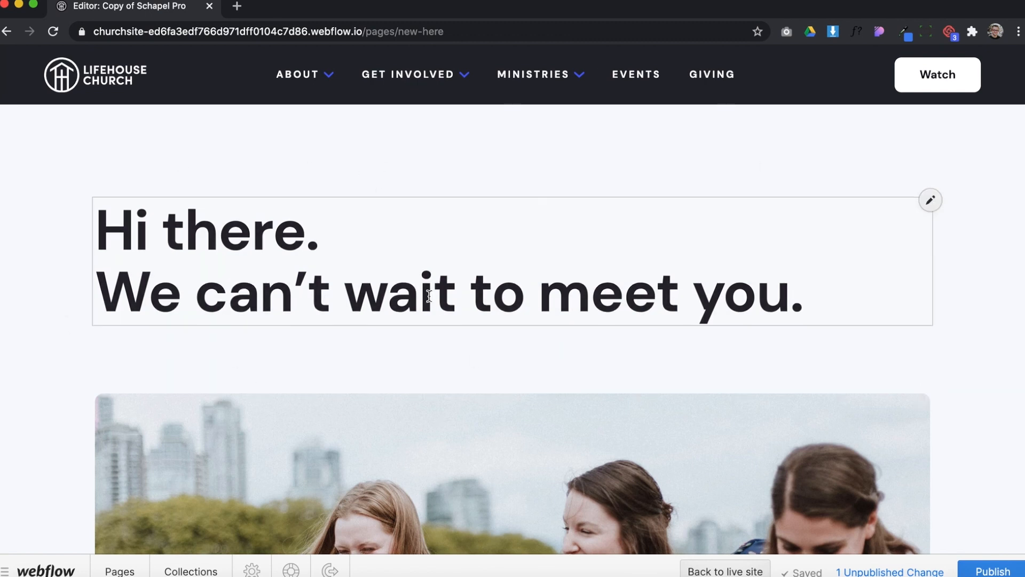
scroll(284, 386, down, 6)
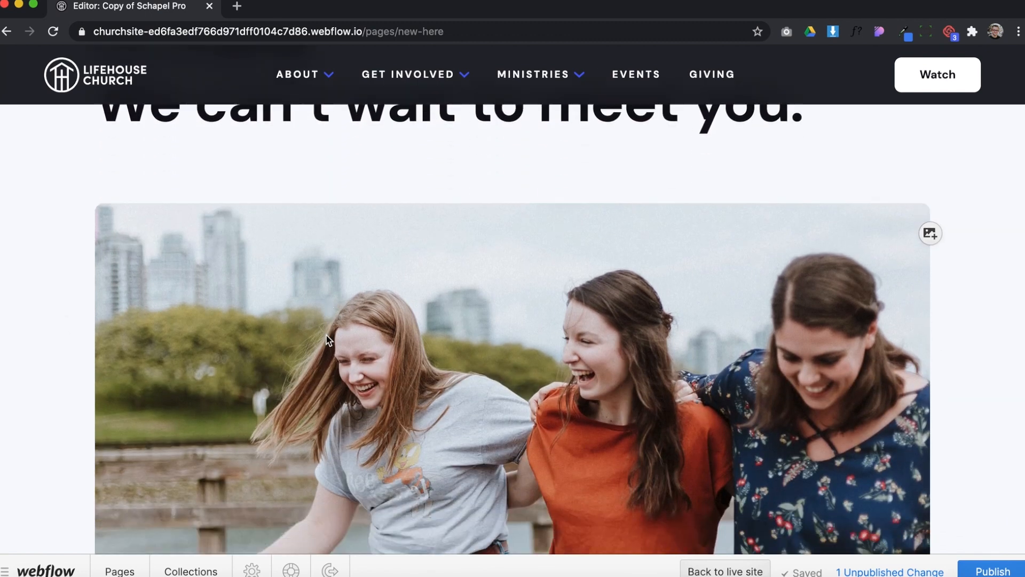
scroll(535, 340, down, 8)
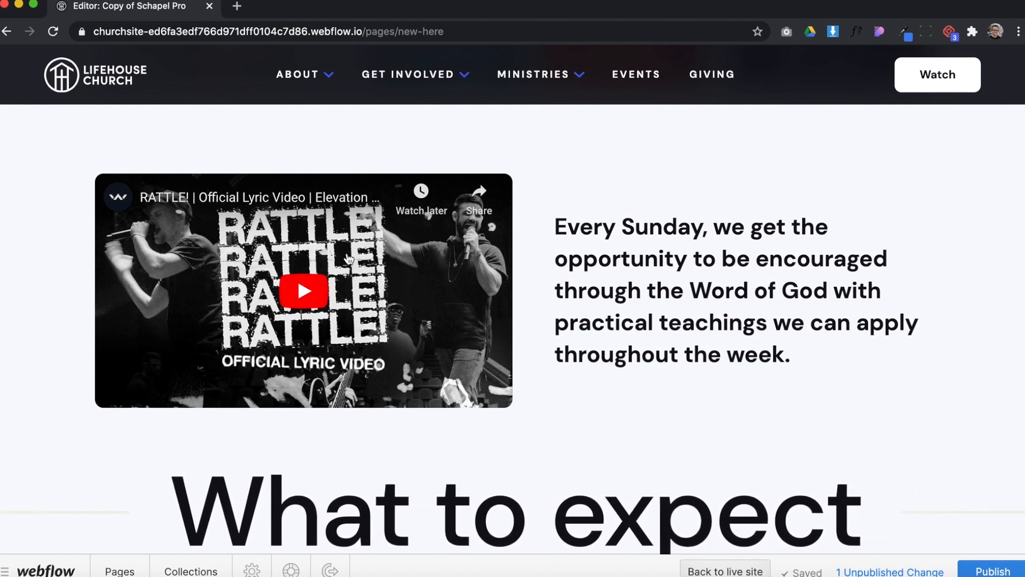
scroll(667, 264, down, 5)
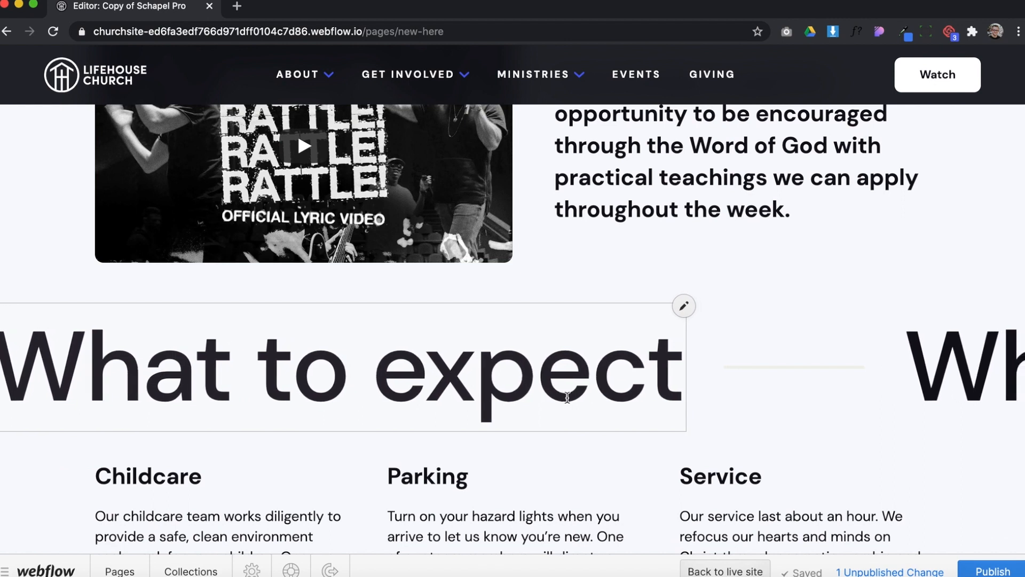
scroll(481, 309, down, 4)
scroll(575, 373, down, 4)
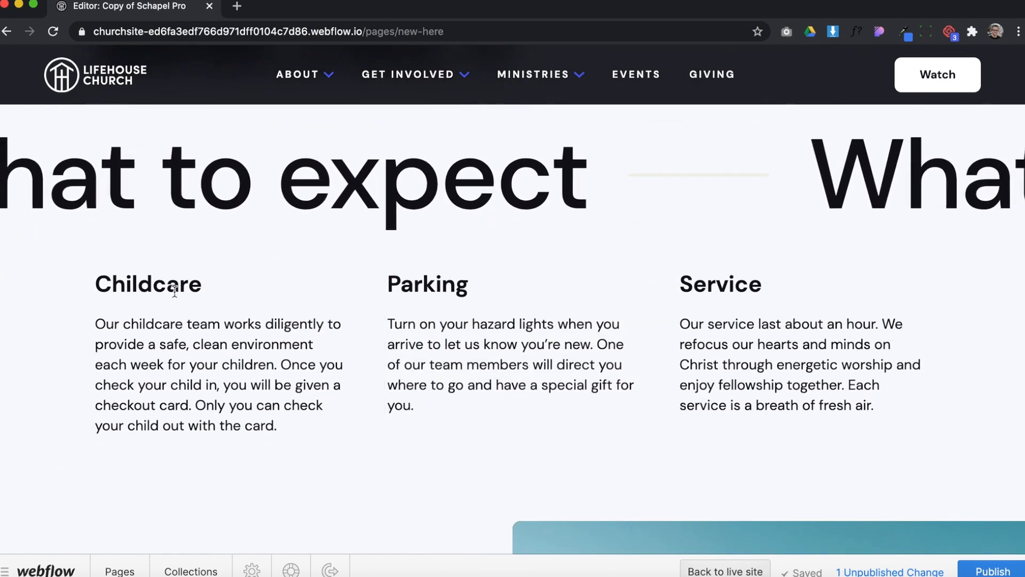
scroll(699, 368, down, 6)
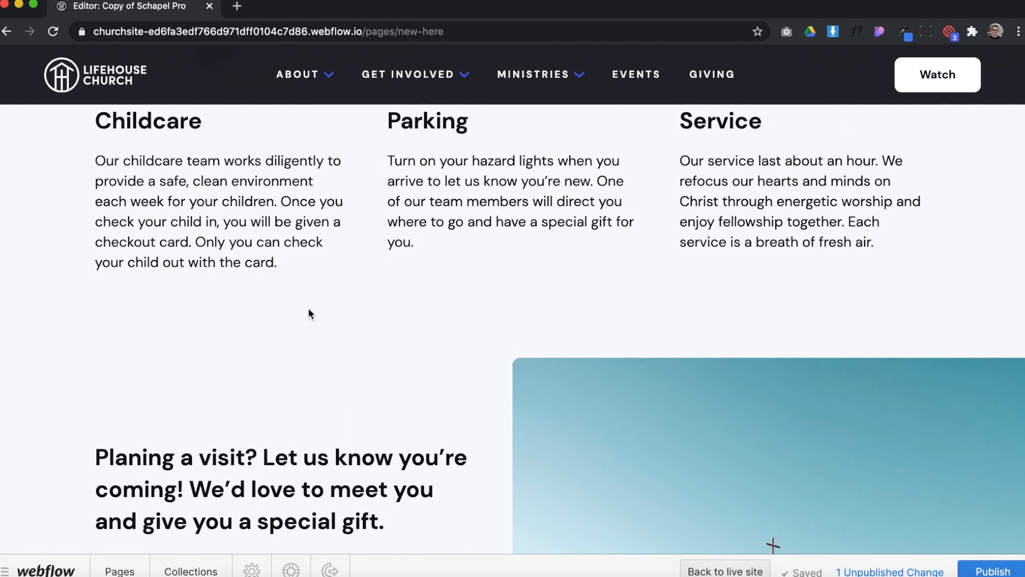
scroll(420, 346, down, 1)
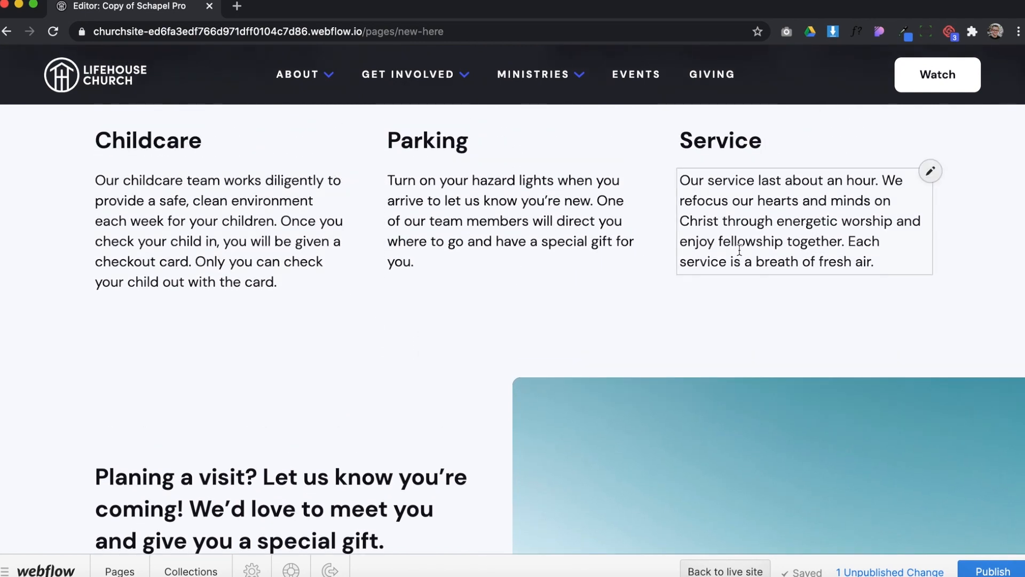
scroll(314, 364, down, 5)
scroll(314, 362, down, 3)
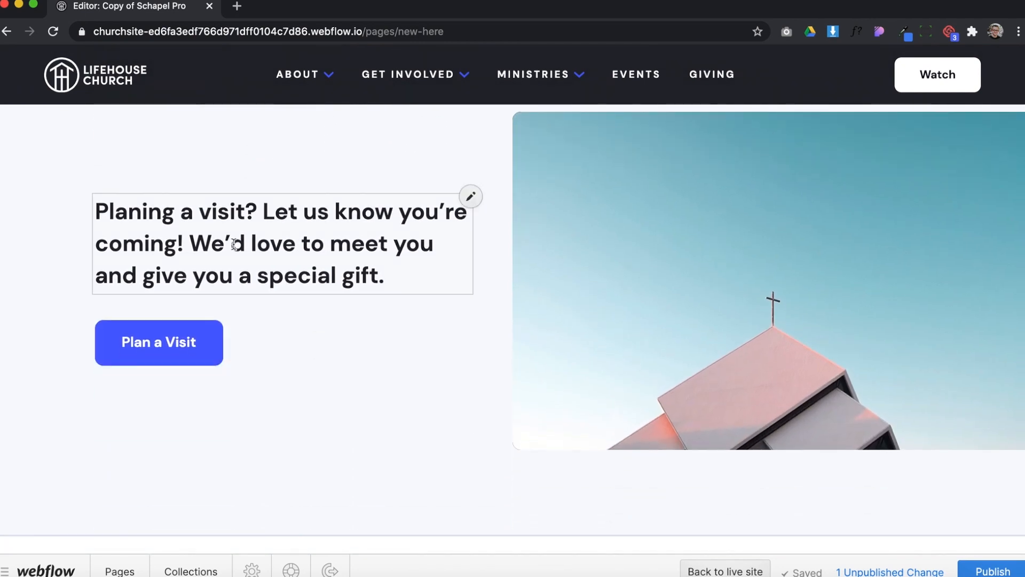
mouse_move(227, 337)
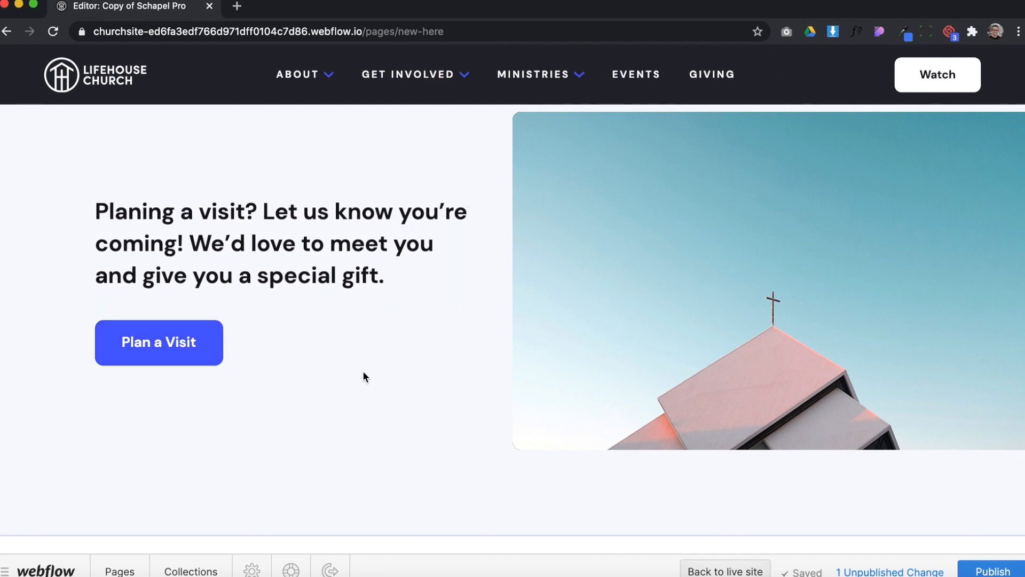
Review the New Here page's header, main image, video, What to Expect and Plan a Visit sections
mouse_move(269, 249)
scroll(647, 420, up, 1)
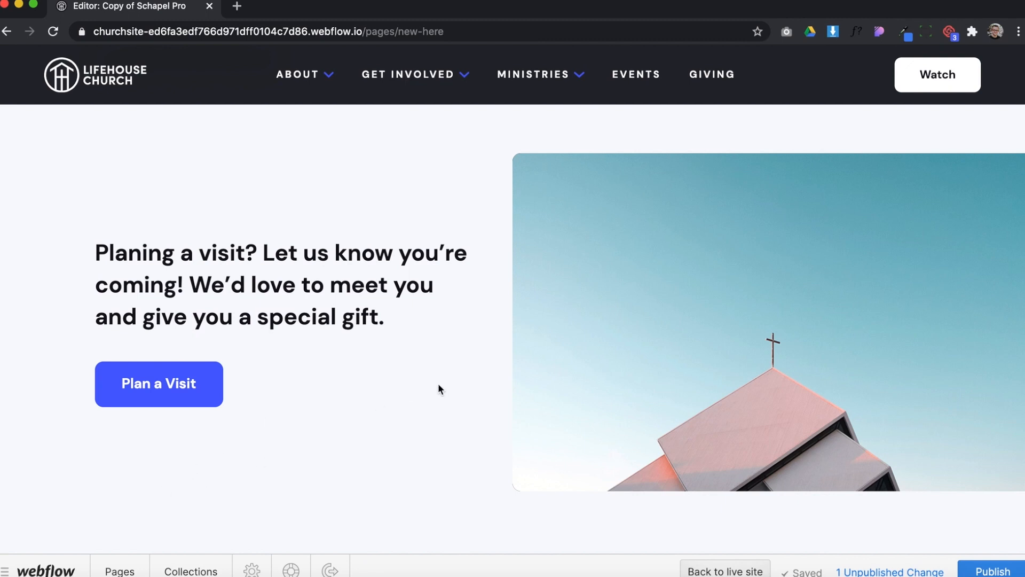
scroll(437, 389, up, 15)
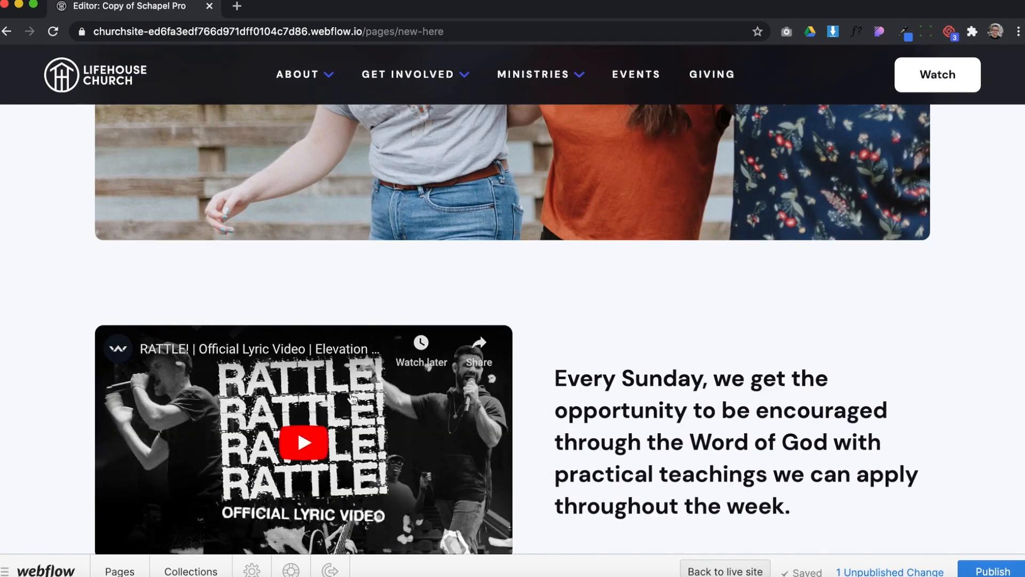
scroll(351, 398, up, 10)
scroll(667, 486, up, 2)
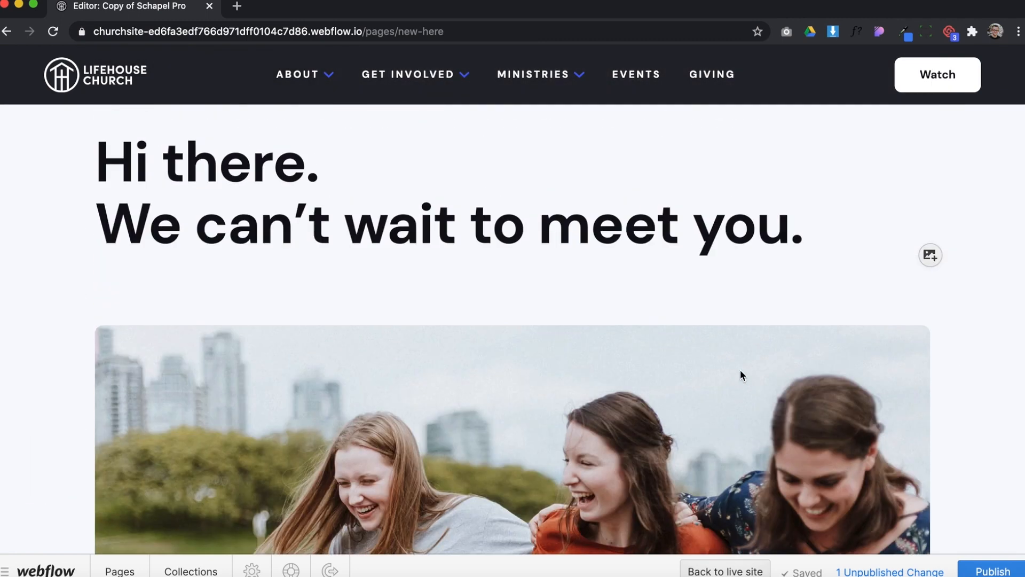
scroll(740, 370, down, 10)
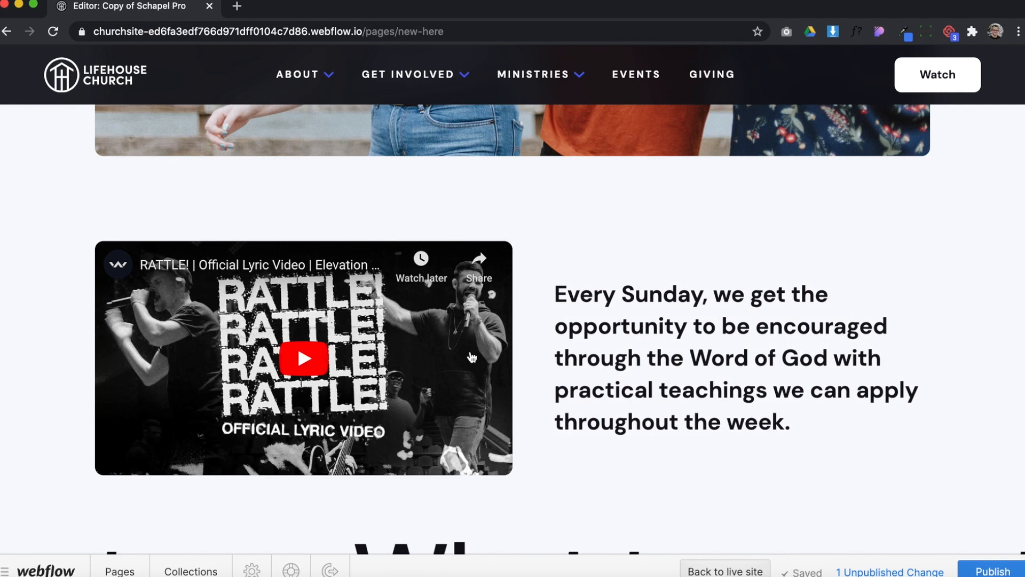
scroll(666, 337, down, 10)
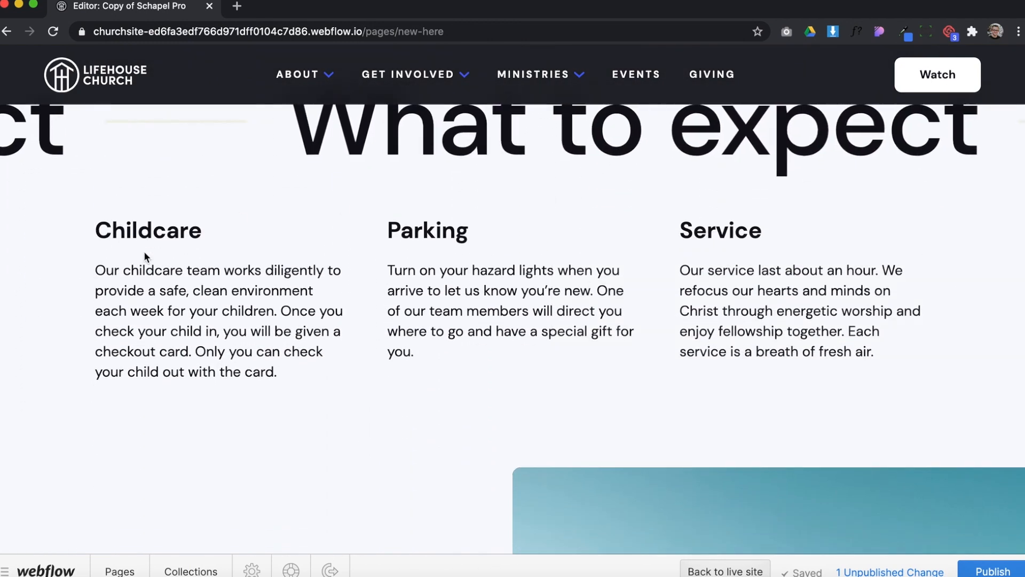
scroll(665, 355, down, 6)
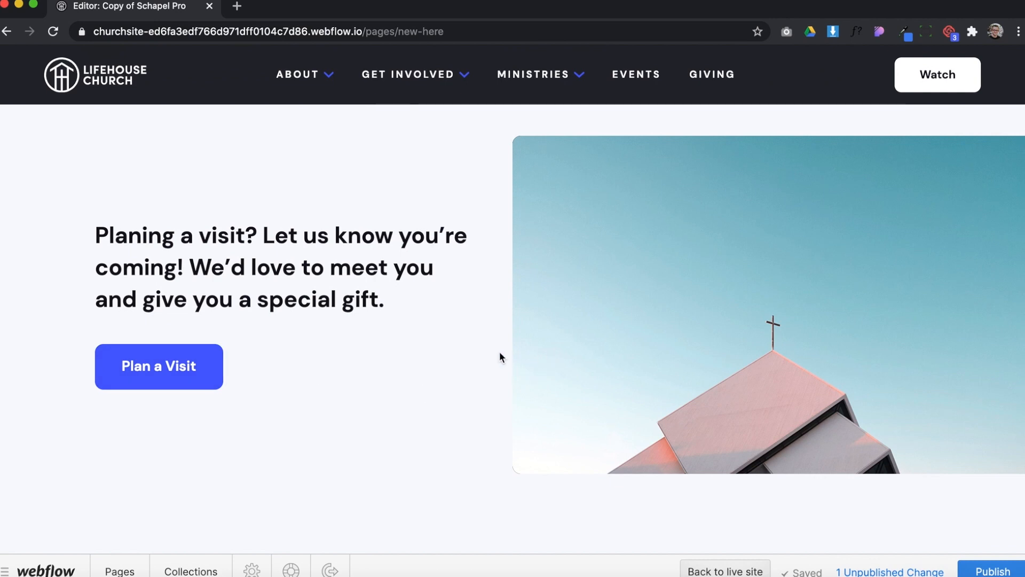
scroll(500, 355, up, 8)
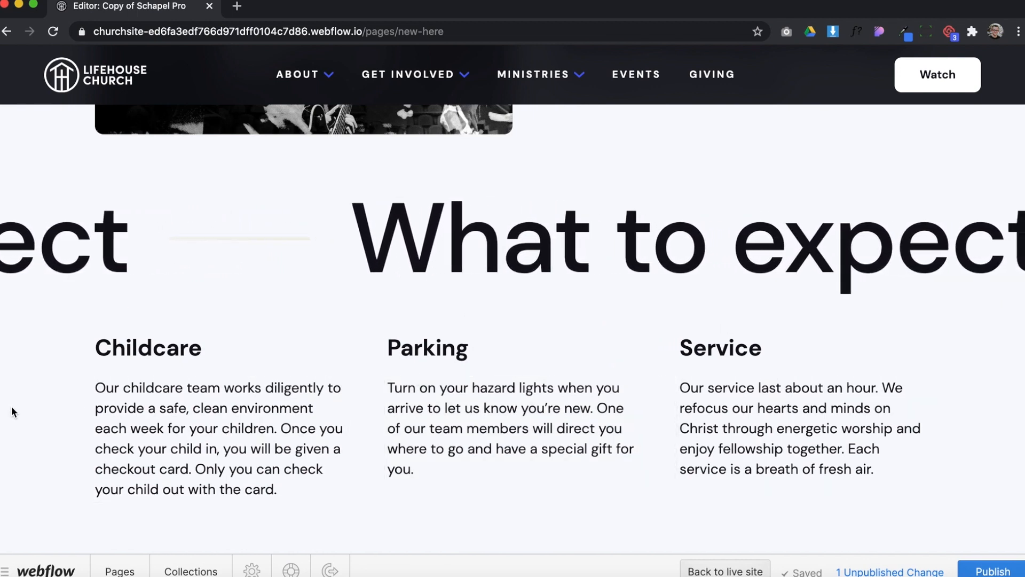
Start a new item in the Pages collection and name it Areas to Serve
click(117, 569)
click(378, 109)
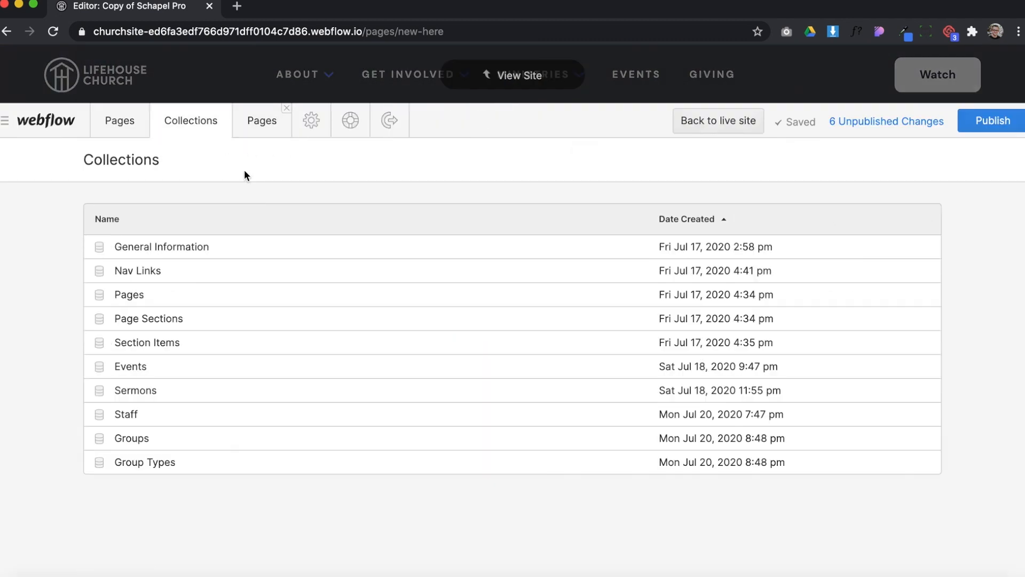
click(216, 295)
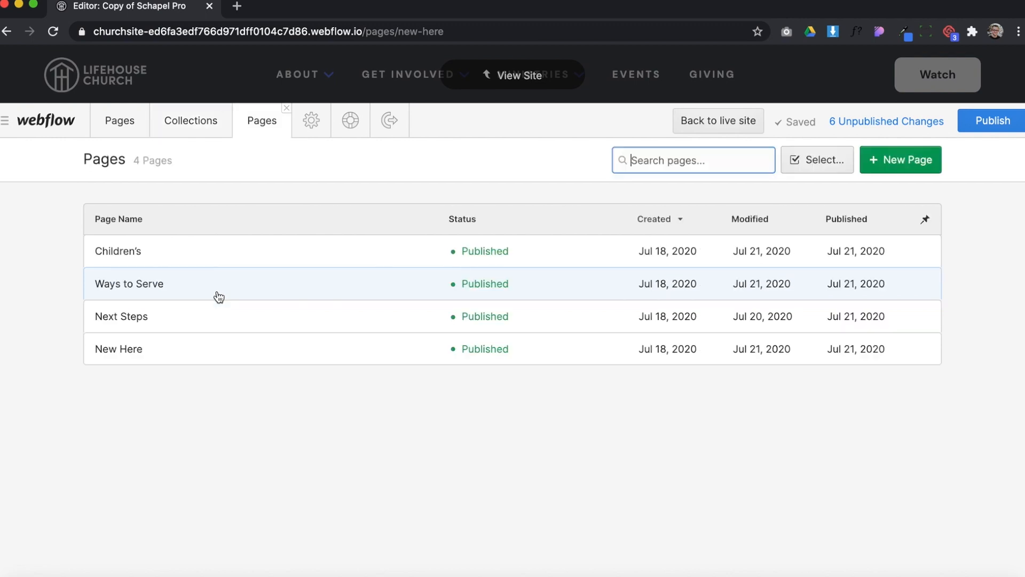
click(906, 164)
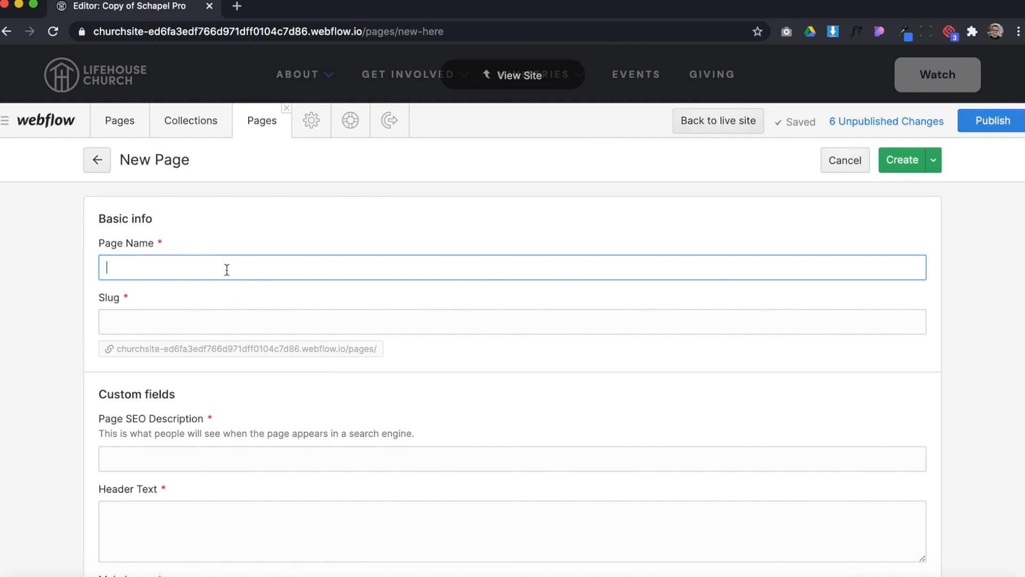
text(A)
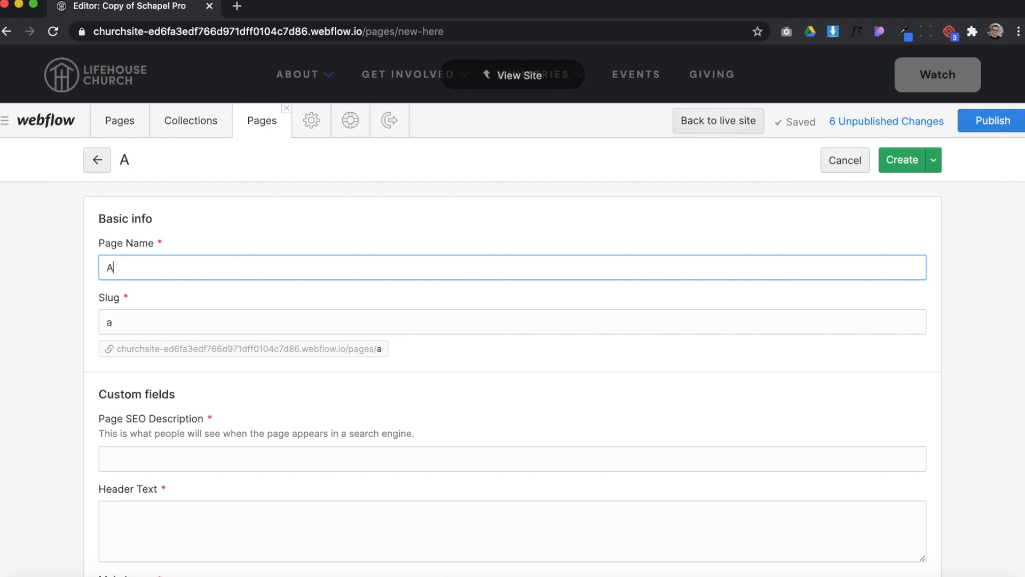
text(reas to S)
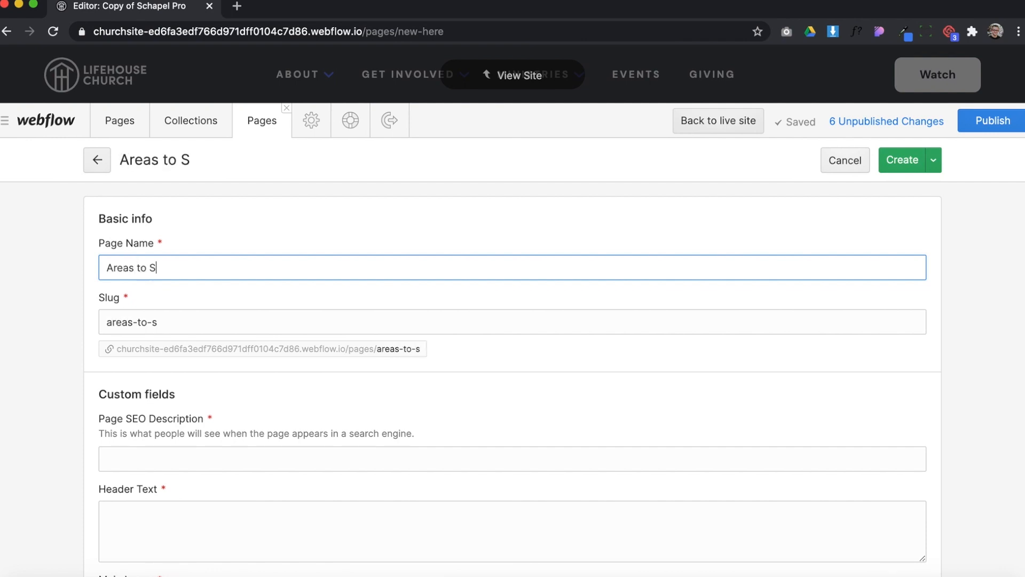
text(erve)
Enter "View all of the areas to serve at Lifehouse Church" as the new page's SEO description
scroll(312, 352, down, 3)
click(180, 318)
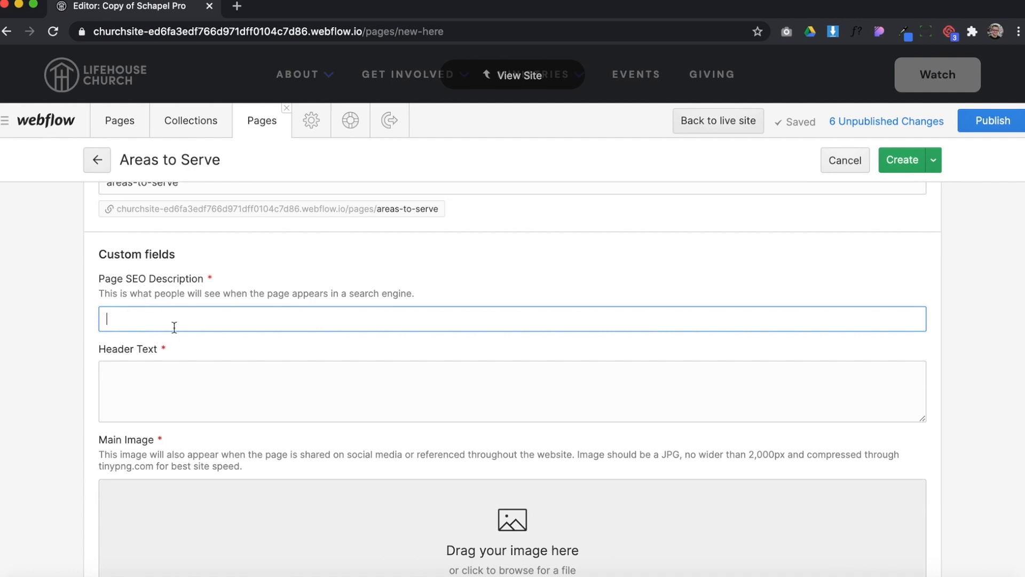
drag(111, 290, 223, 296)
click(166, 317)
text(View all of the areas to serv)
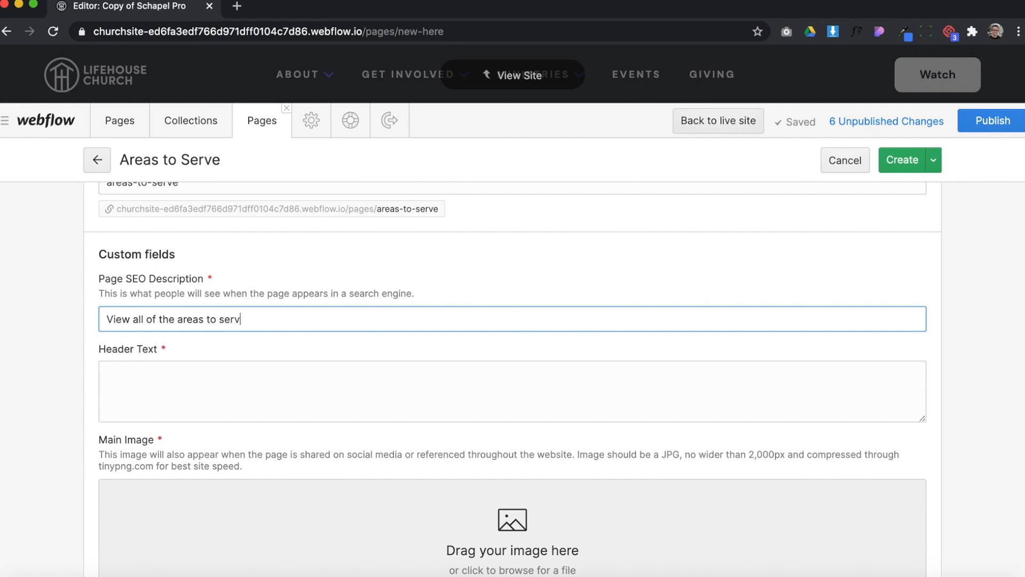
text(e at Lifehouse Ch)
Set the new page's header text to "Are you ready to start serving?" with "Sign up." on a second line
click(301, 383)
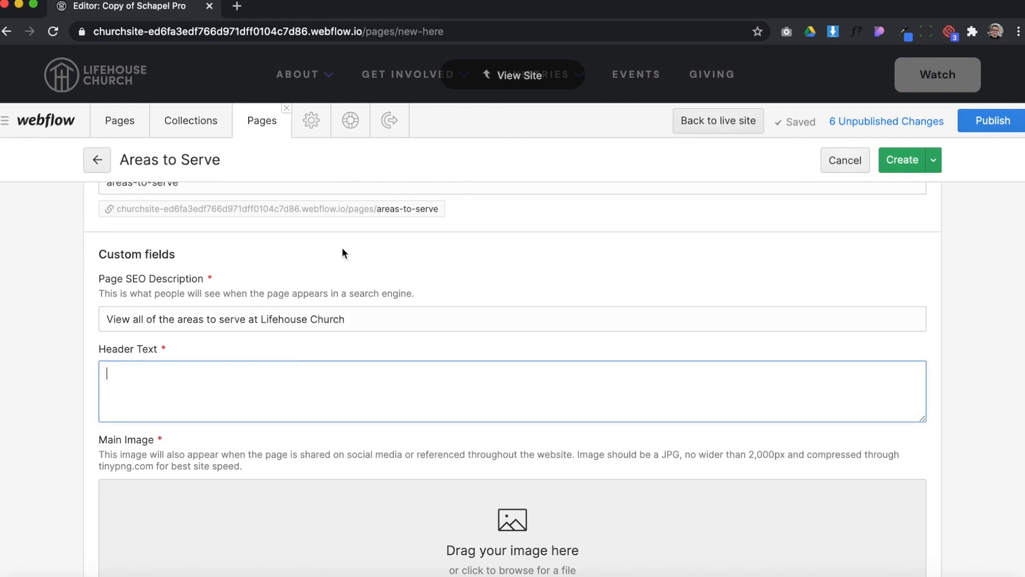
scroll(337, 256, down, 2)
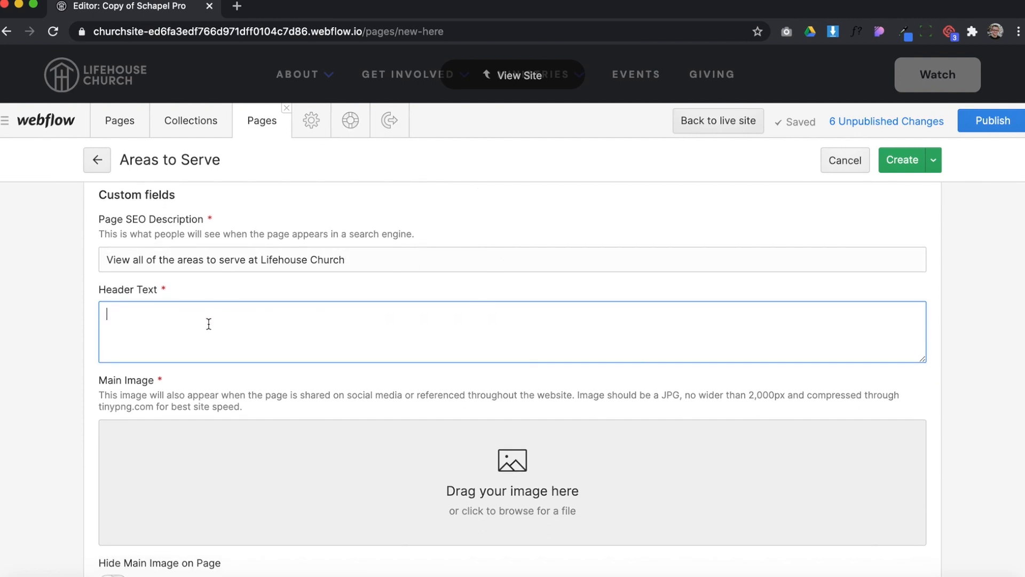
scroll(294, 346, down, 1)
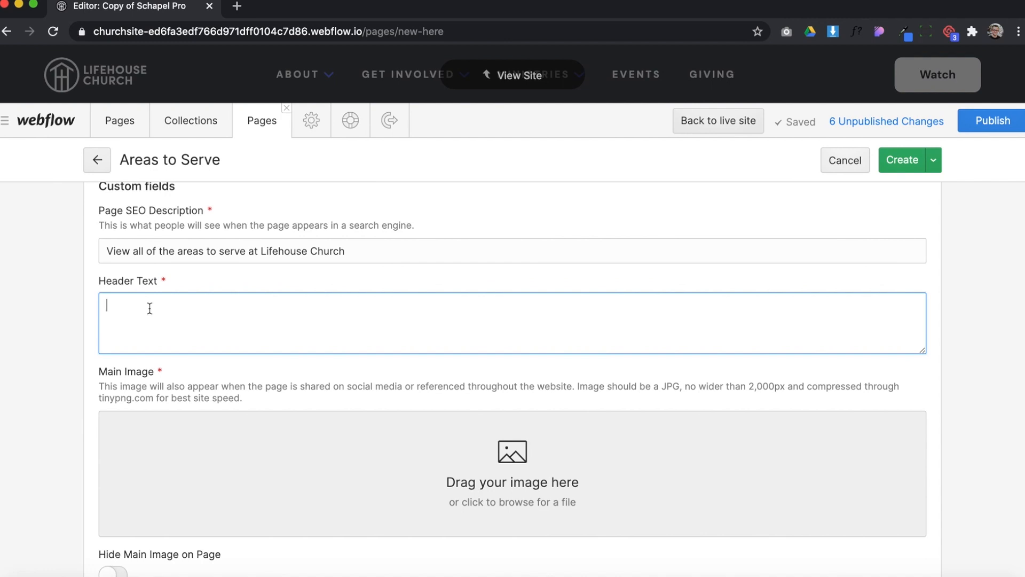
scroll(204, 319, up, 2)
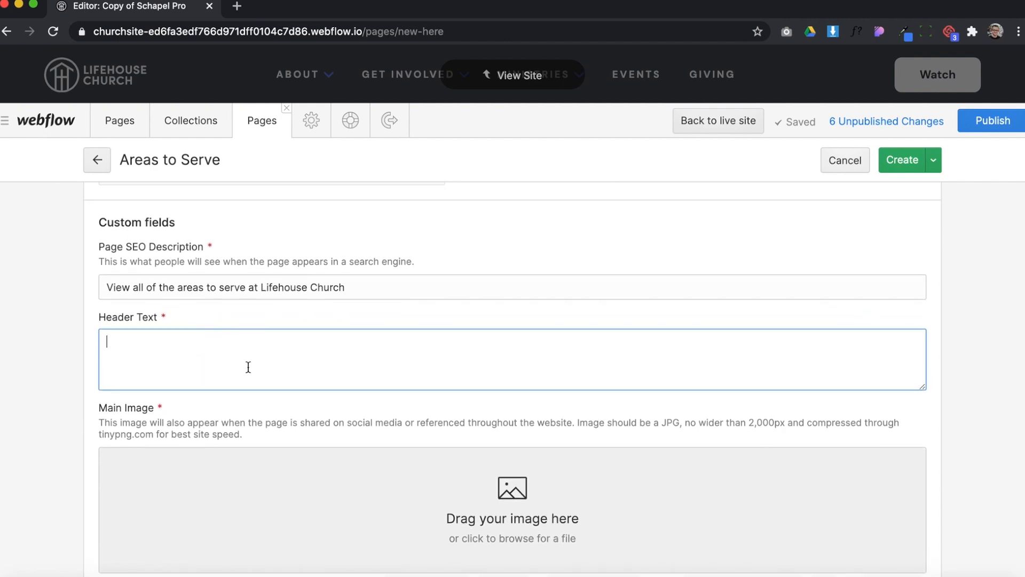
text(Rwe)
text(ARe)
text(e you ready t)
text(o start serving?)
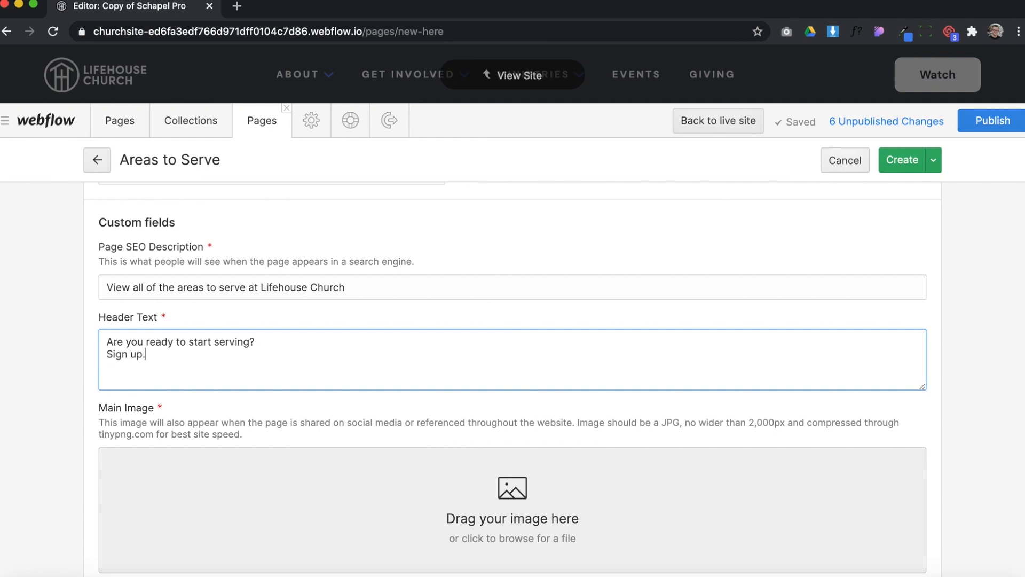
Upload hero-img.jpg from the Downloads folder as the new page's main image
scroll(436, 291, down, 3)
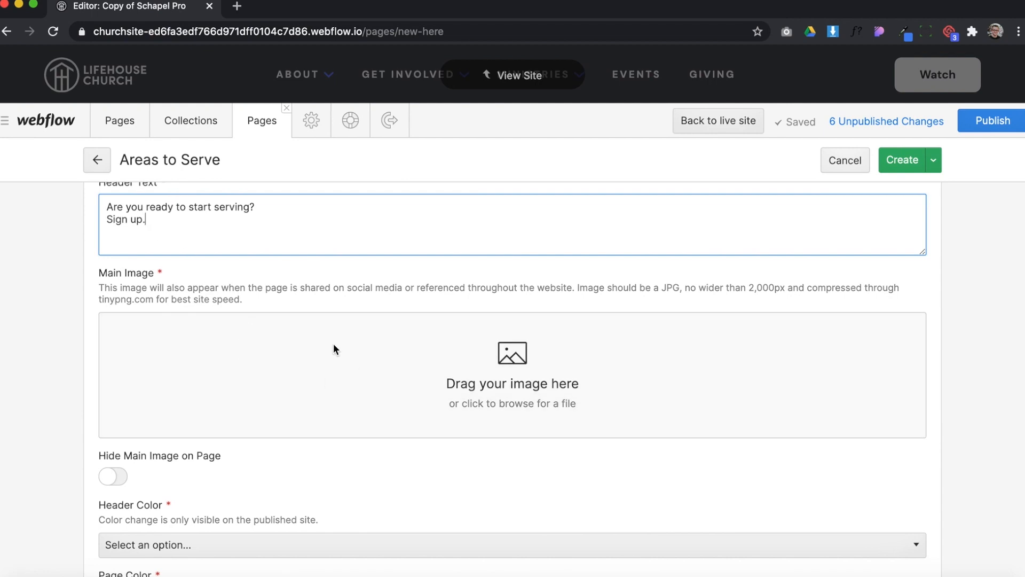
click(236, 363)
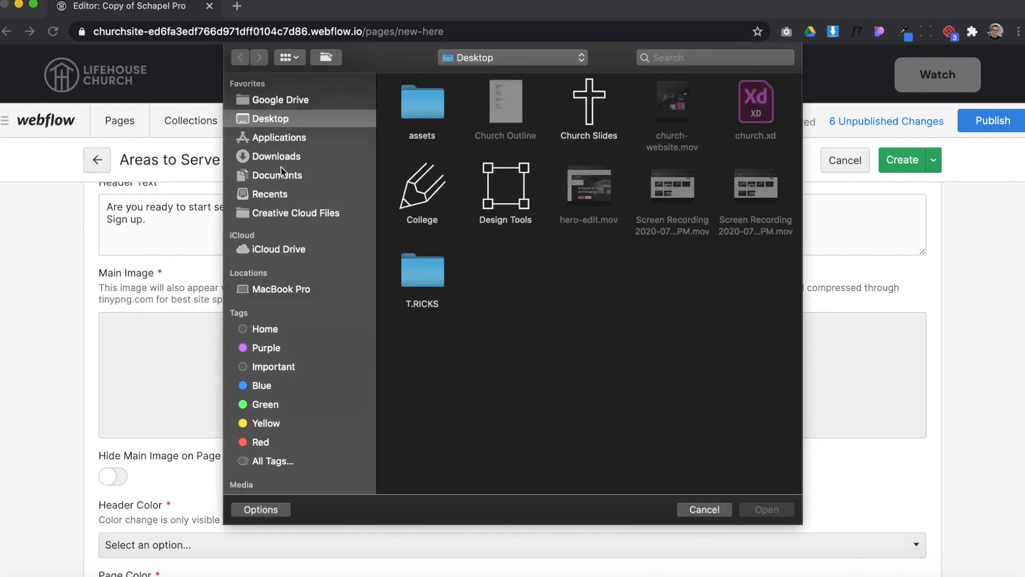
click(282, 172)
click(278, 156)
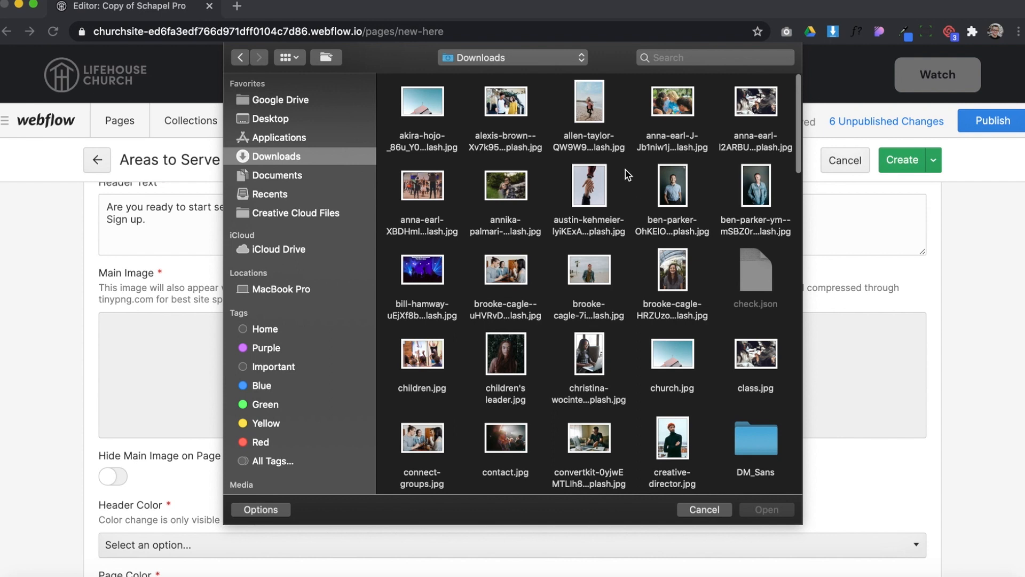
scroll(642, 207, down, 8)
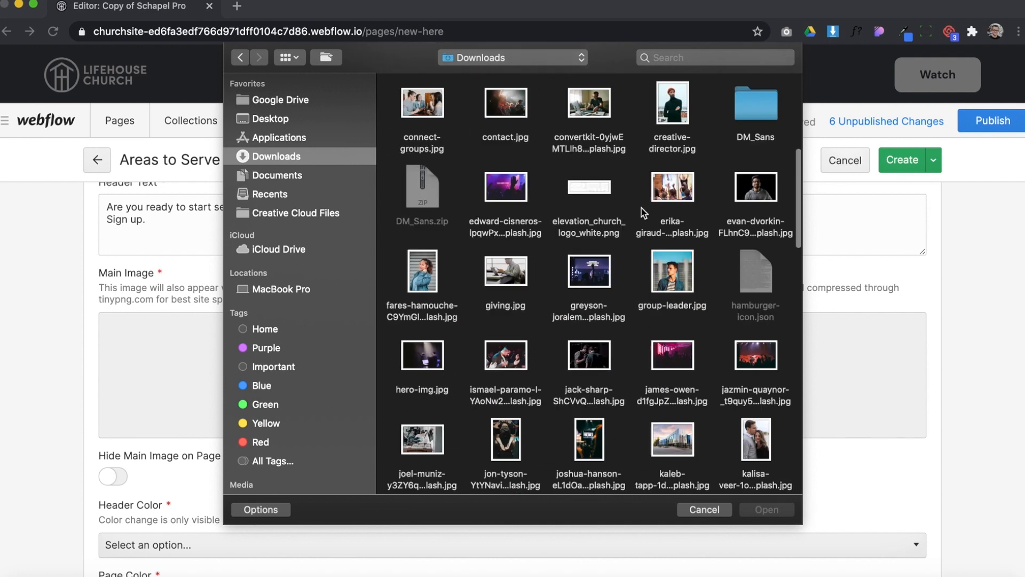
scroll(642, 212, down, 5)
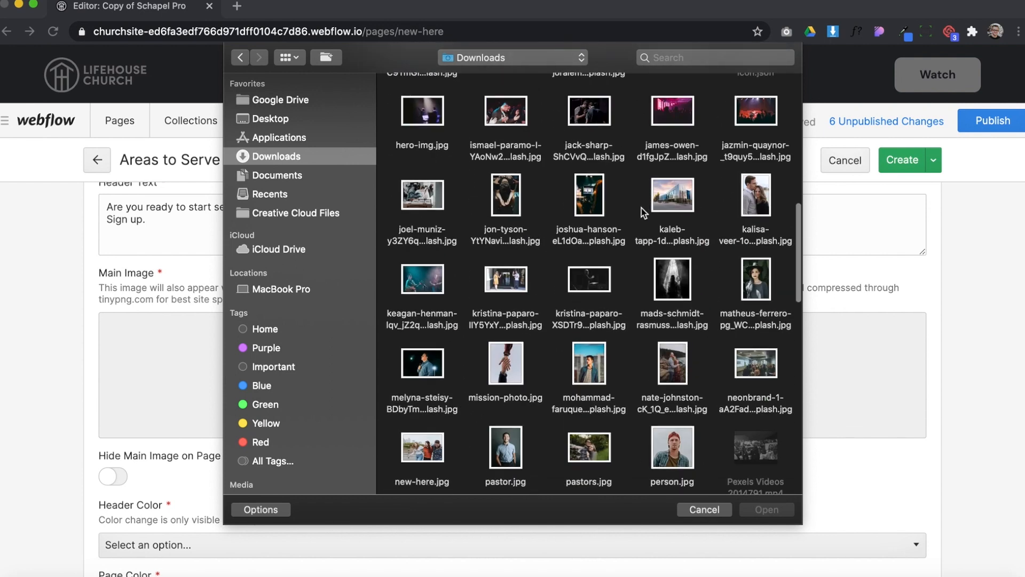
scroll(642, 208, up, 2)
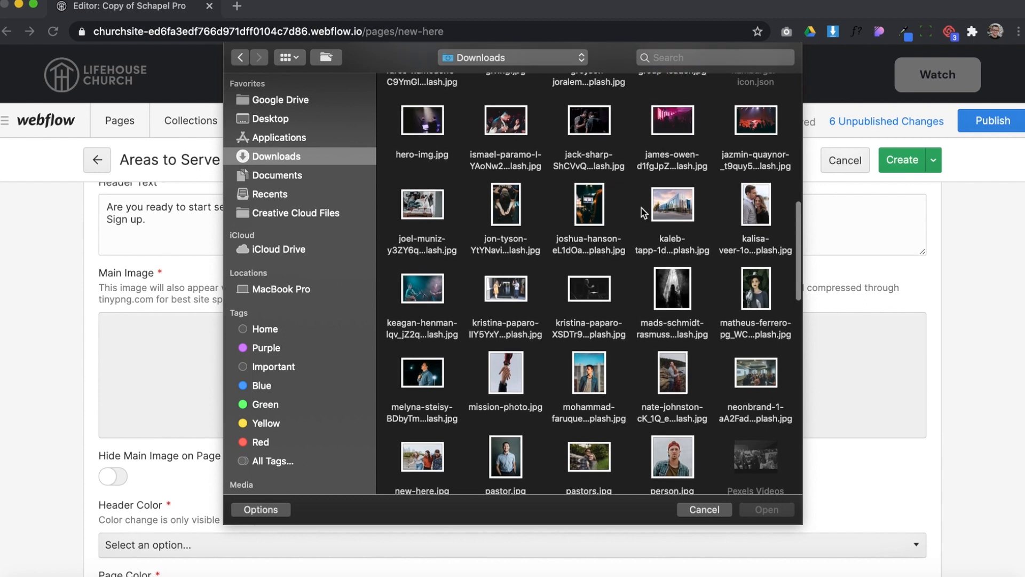
double_click(415, 123)
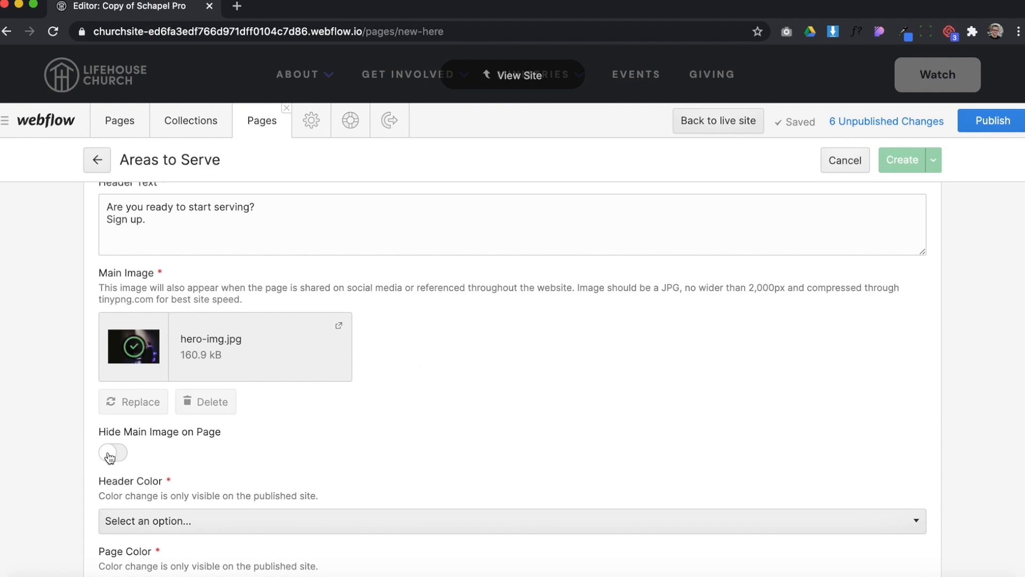
Check the new page's color and section options, and open the published site churchsite.webflow.io in a new browser tab
scroll(193, 482, down, 5)
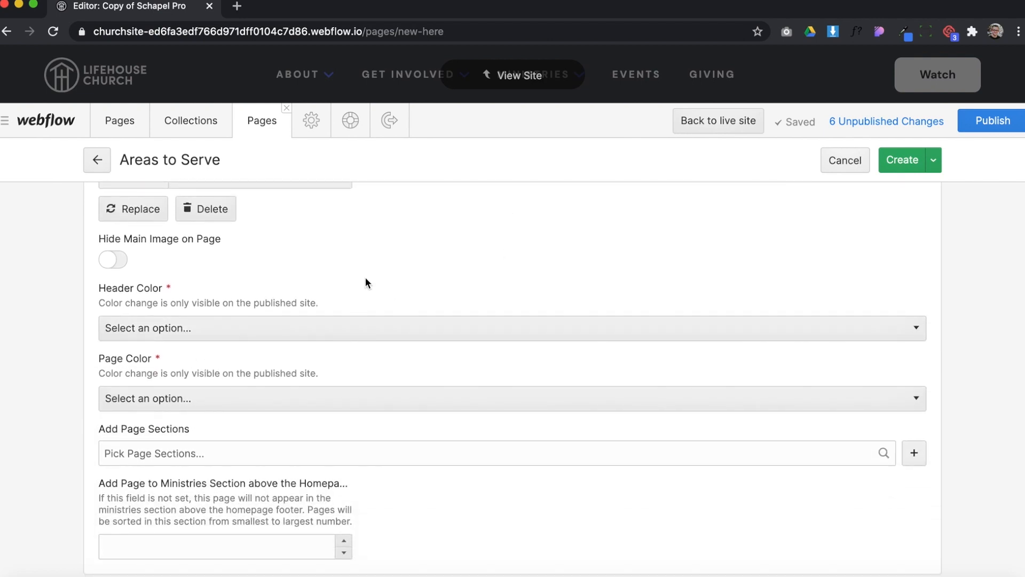
click(239, 7)
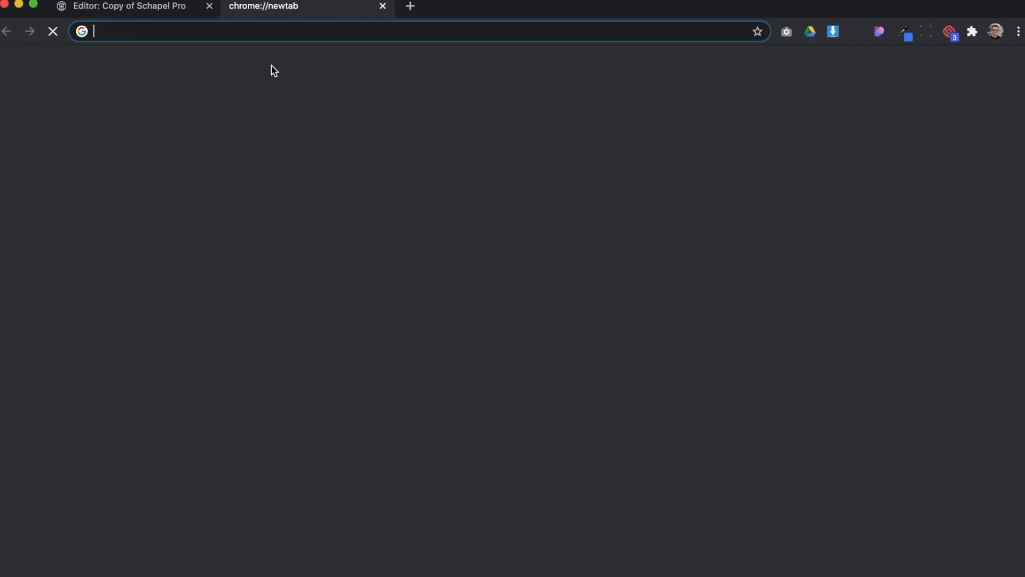
text(churchsite)
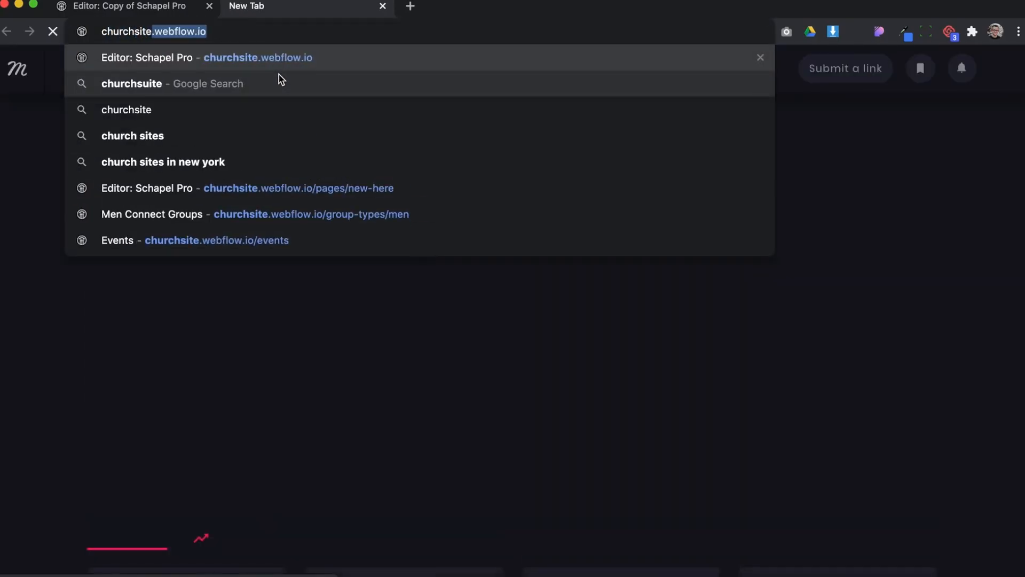
key(Return)
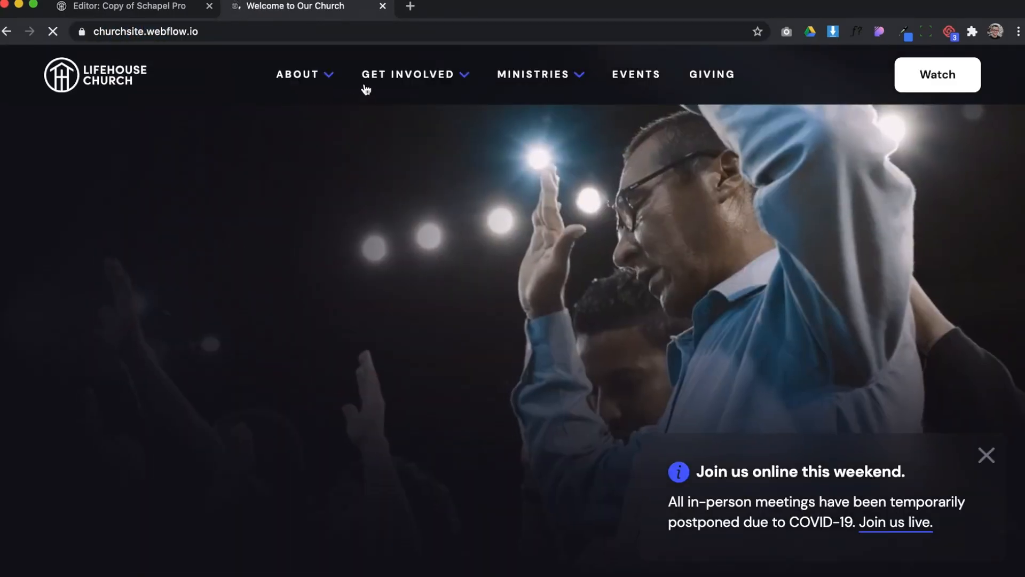
Open the published New Here page and examine its header color and page color
mouse_move(312, 78)
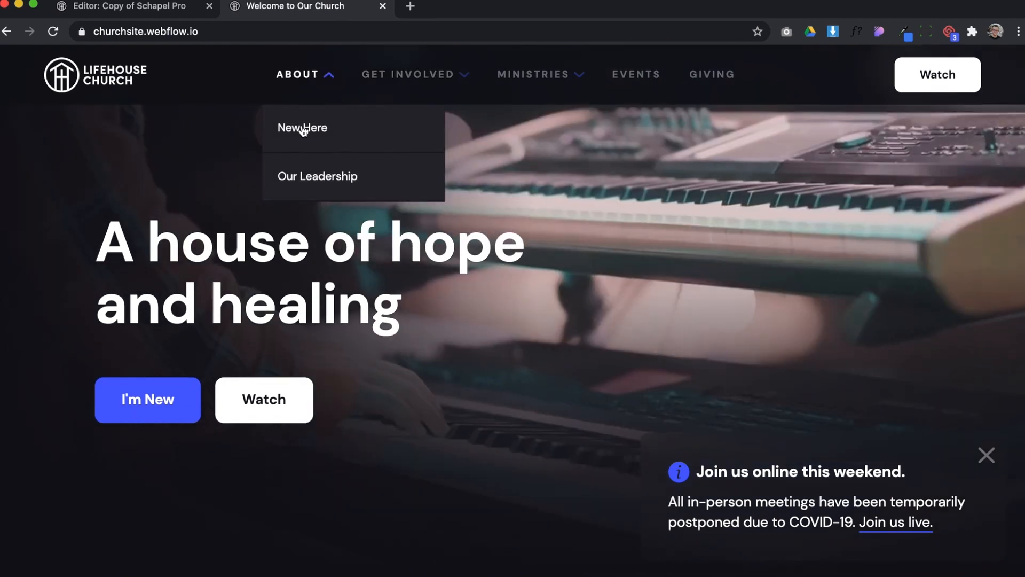
click(302, 132)
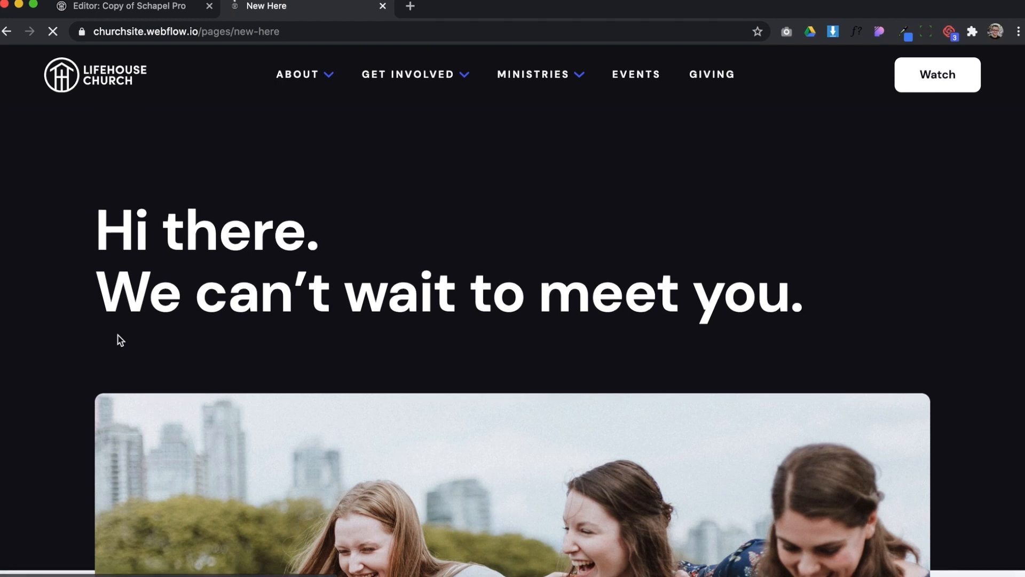
scroll(119, 339, down, 3)
scroll(118, 290, down, 10)
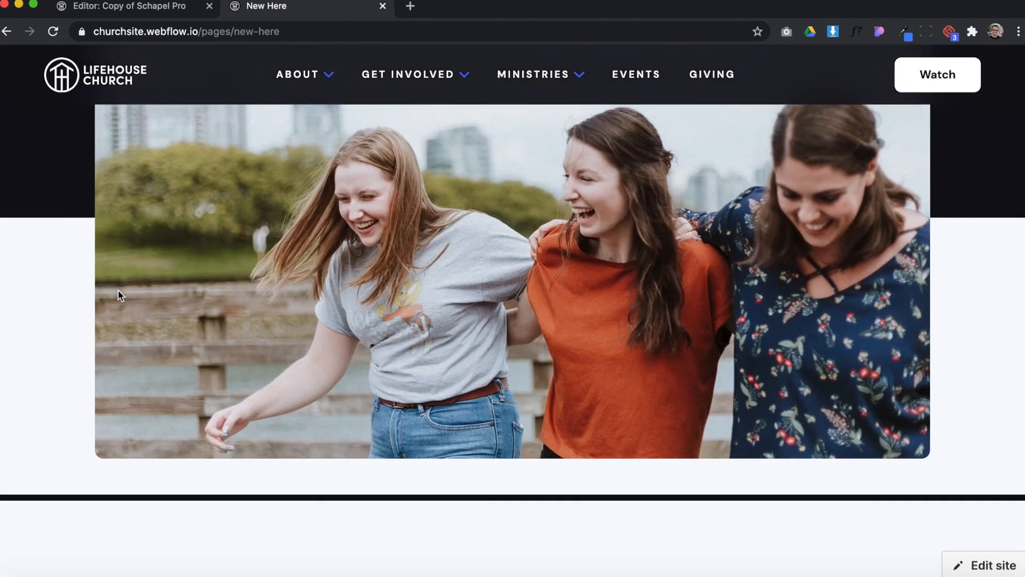
scroll(155, 206, down, 2)
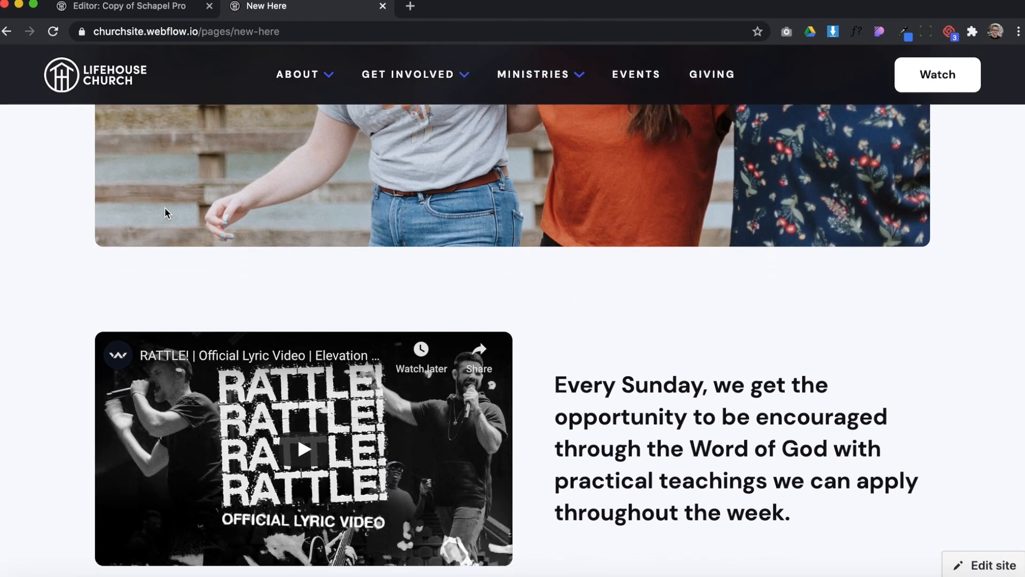
scroll(64, 283, up, 14)
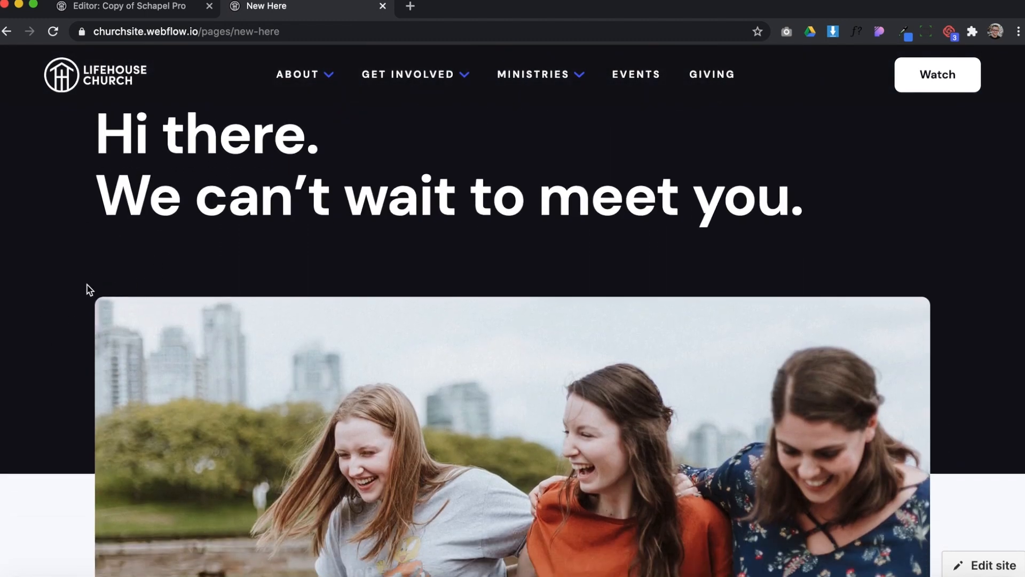
Return to the editor's browser tab and set the Areas to Serve page's Header Color to light and Page Color to dark
scroll(87, 289, down, 5)
scroll(105, 364, up, 3)
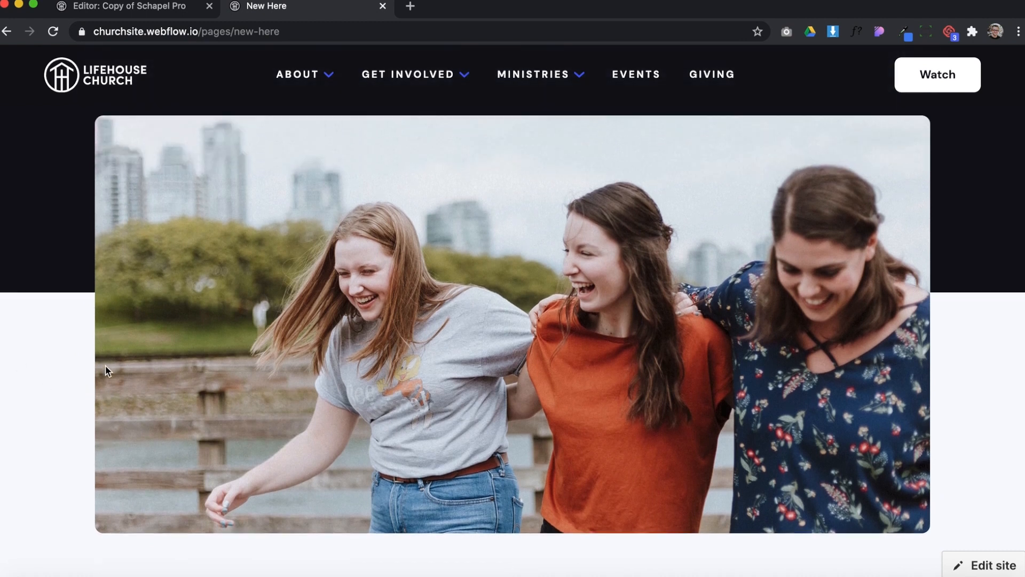
scroll(80, 299, up, 1)
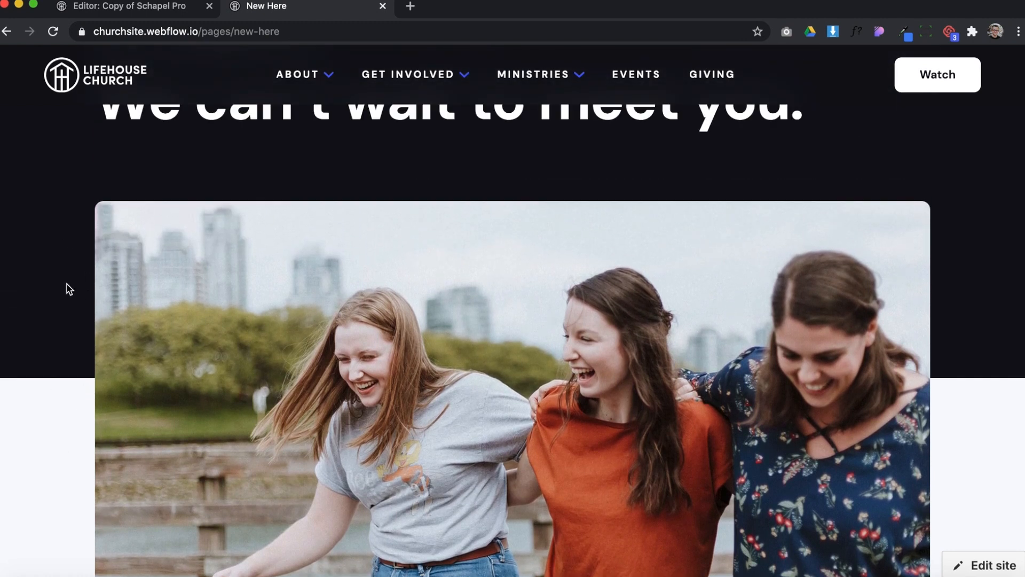
click(136, 6)
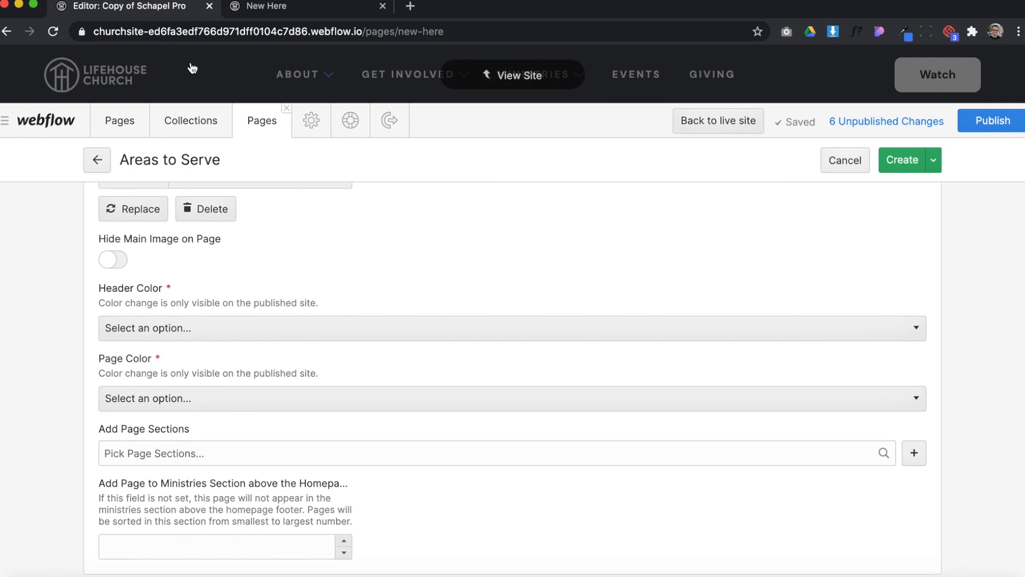
click(203, 325)
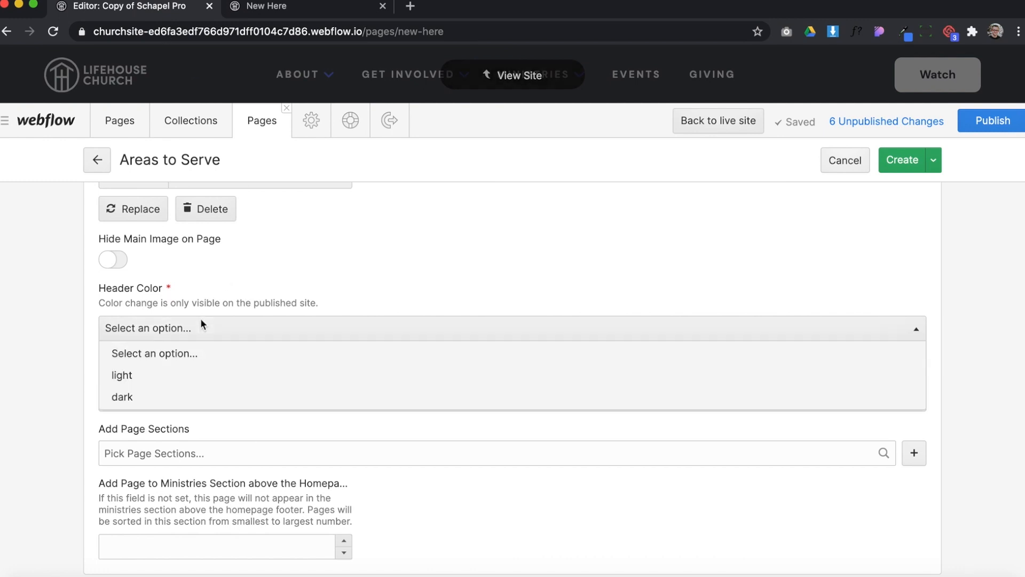
click(143, 375)
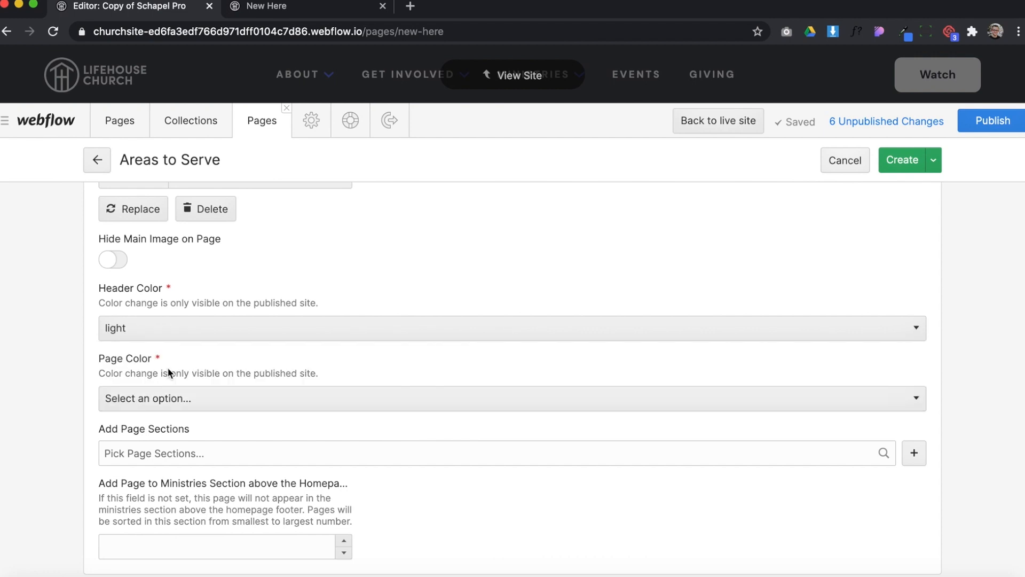
click(139, 398)
click(127, 467)
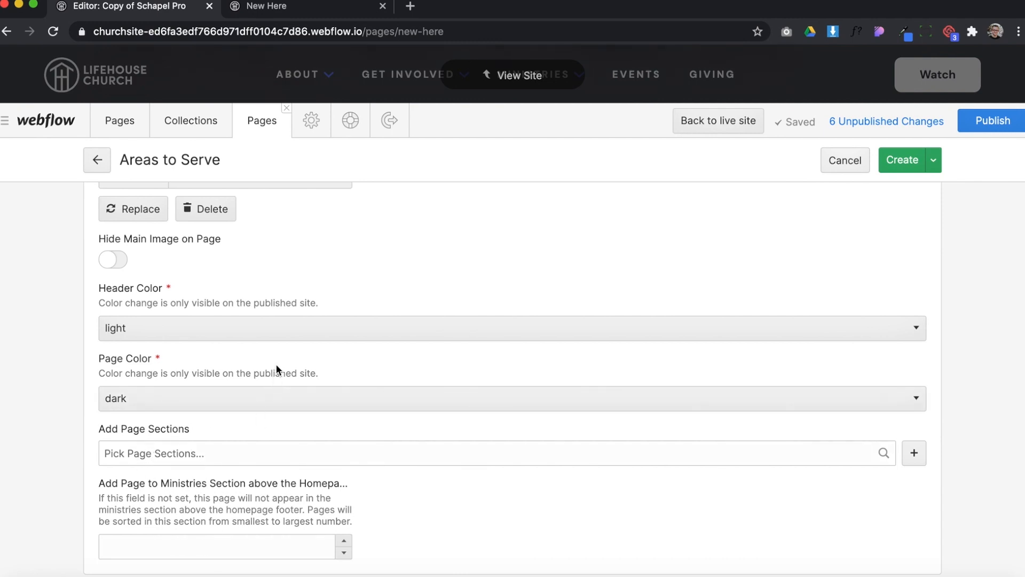
Create the Areas to Serve page and open it in the site view from the list of Page Pages
click(902, 166)
click(185, 122)
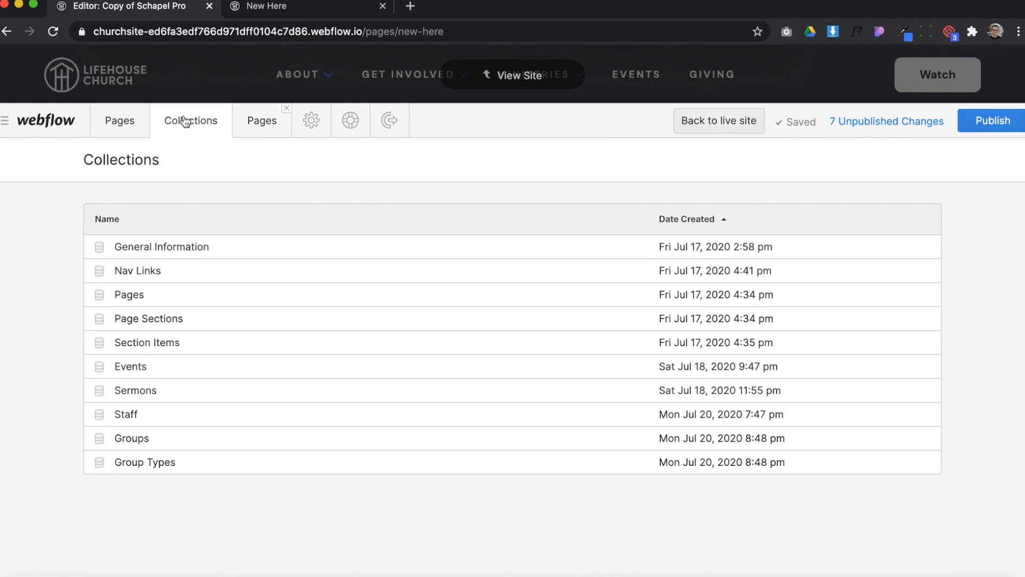
click(103, 133)
scroll(160, 320, down, 5)
scroll(184, 362, down, 3)
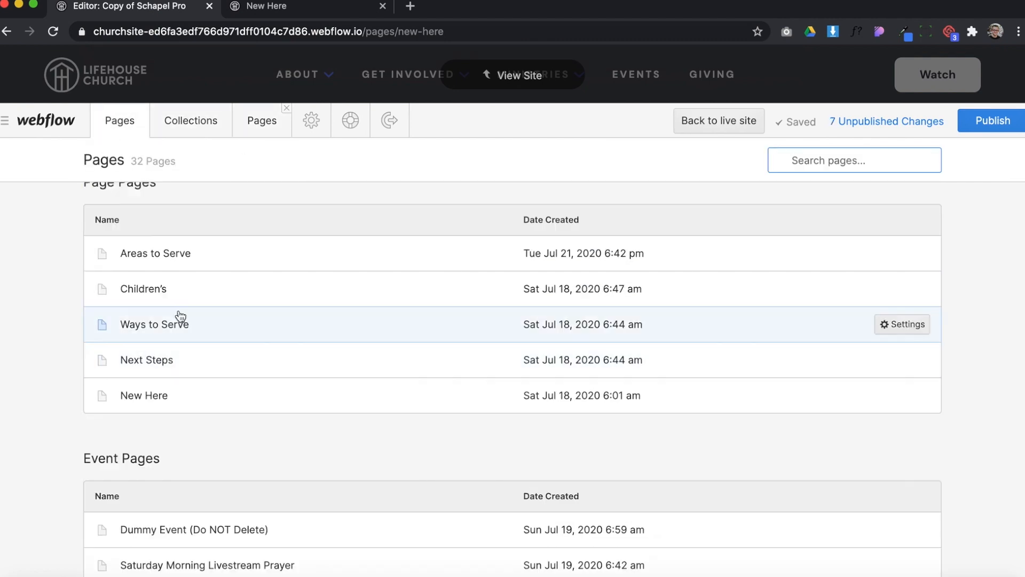
click(192, 255)
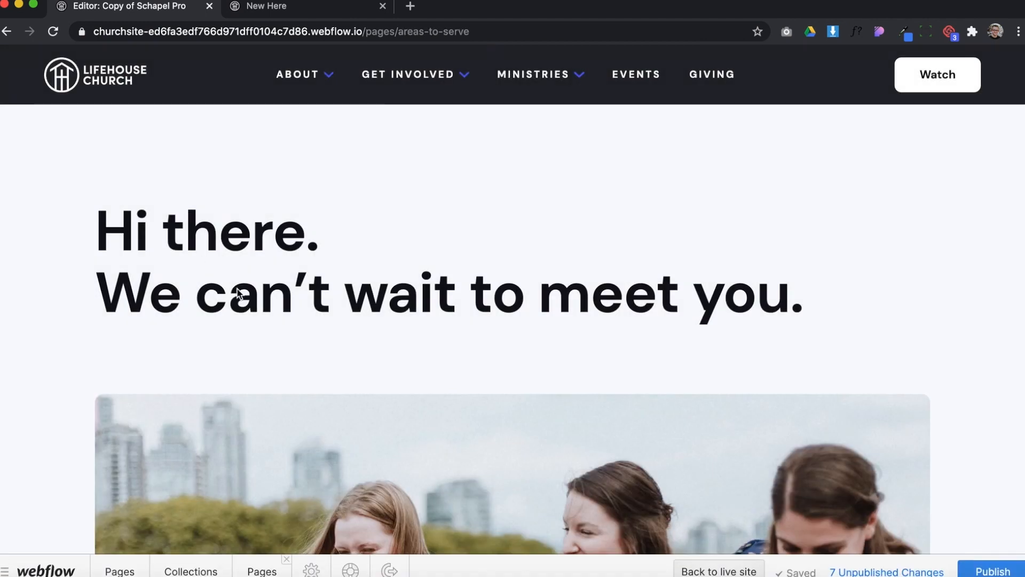
click(123, 570)
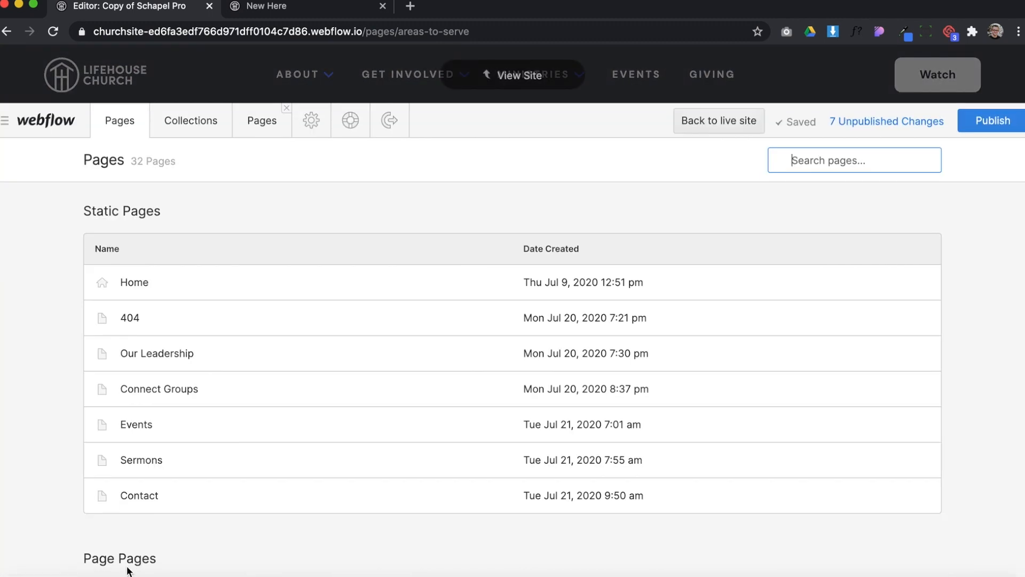
click(554, 83)
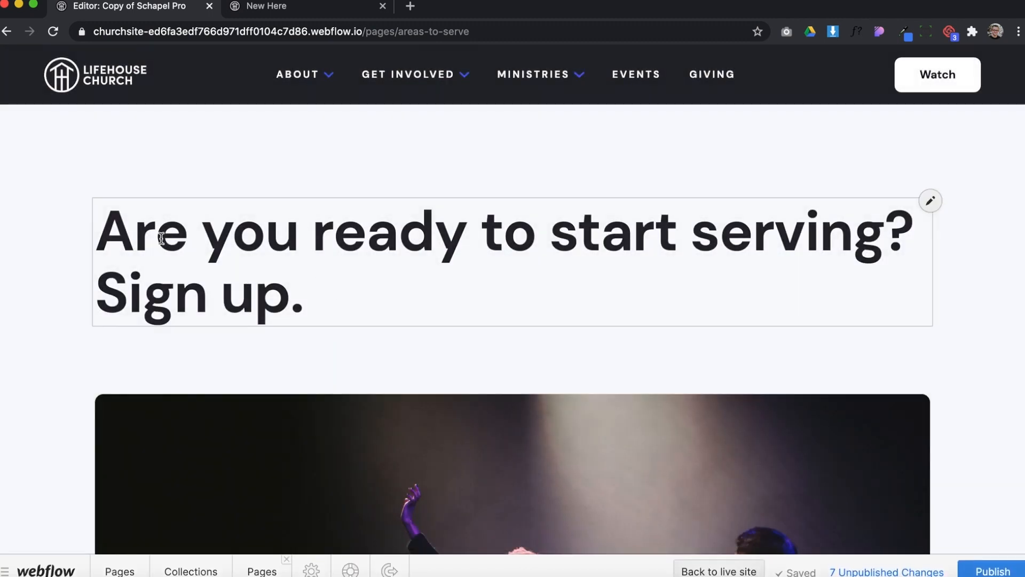
Edit the page's main heading so its second line reads "Sign up today."
click(206, 243)
drag(395, 238, 602, 235)
click(458, 233)
click(291, 295)
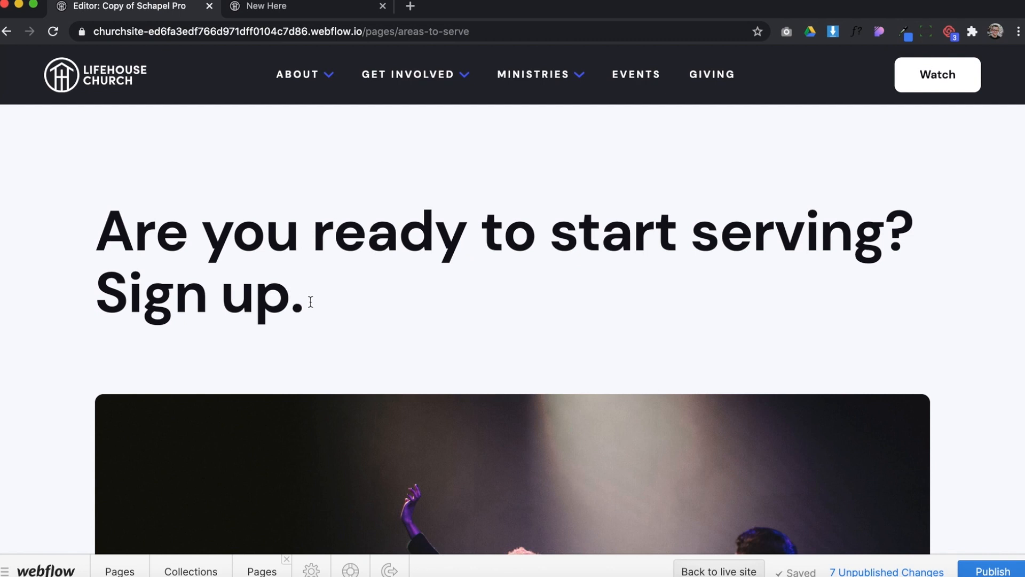
text(today)
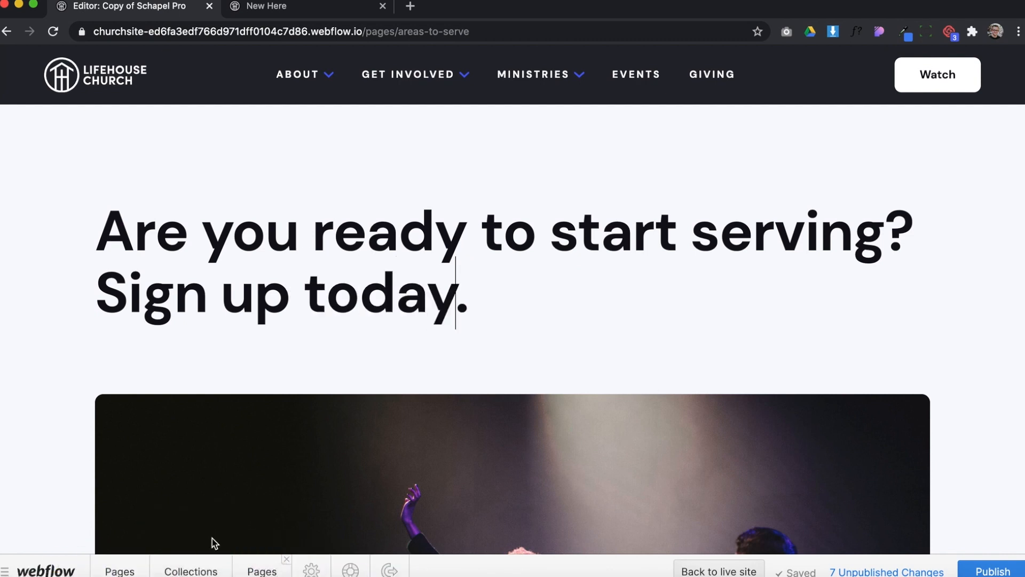
Open the Areas to Serve item in the Pages collection, check its Header Text, and save the item
click(201, 571)
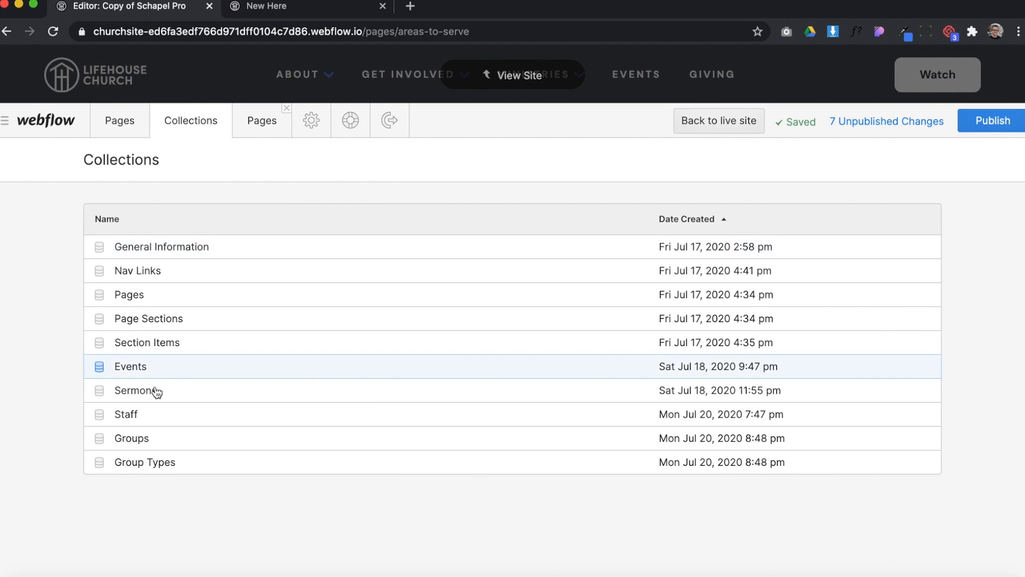
click(167, 299)
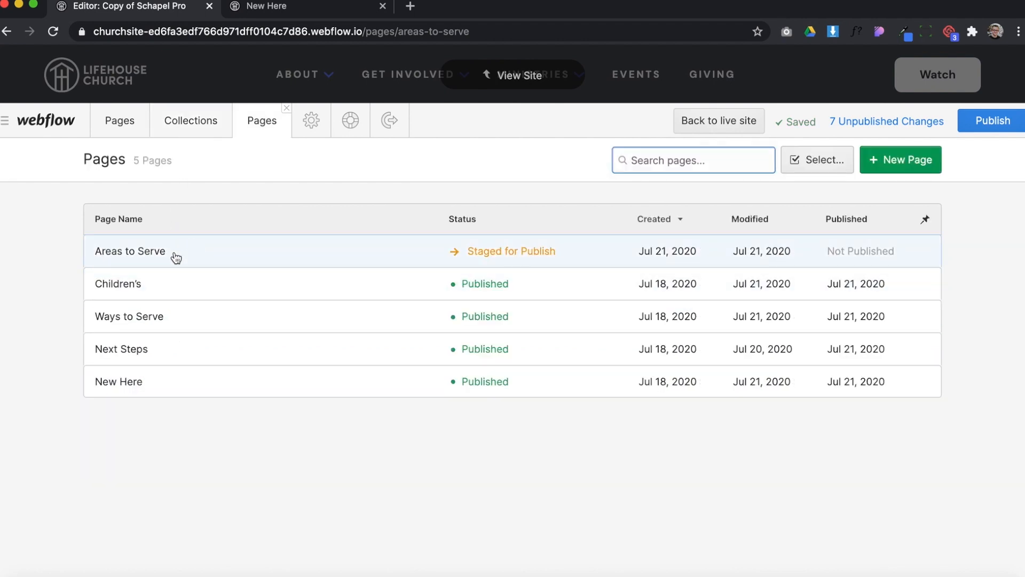
click(194, 254)
scroll(342, 377, down, 3)
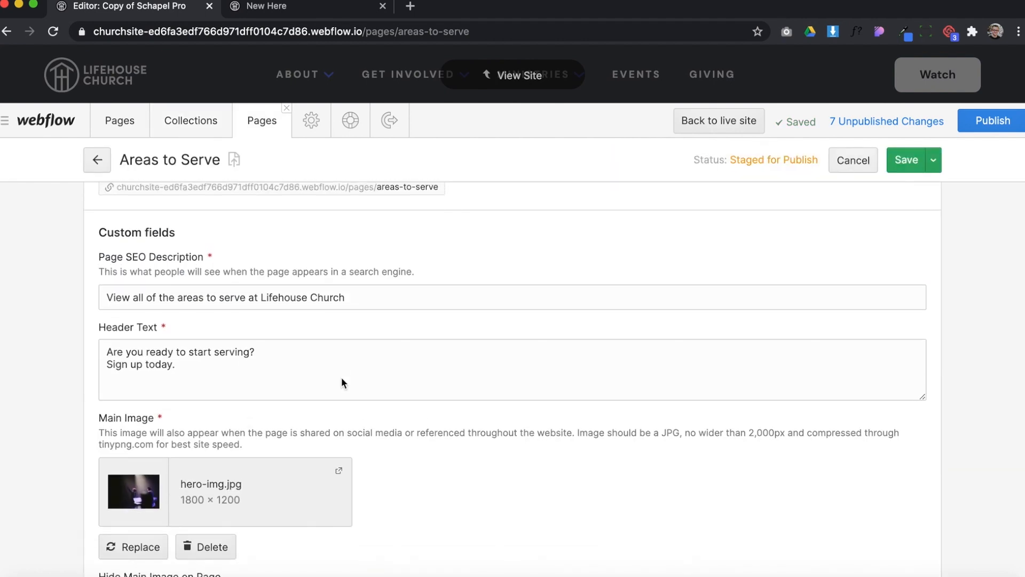
scroll(312, 377, down, 5)
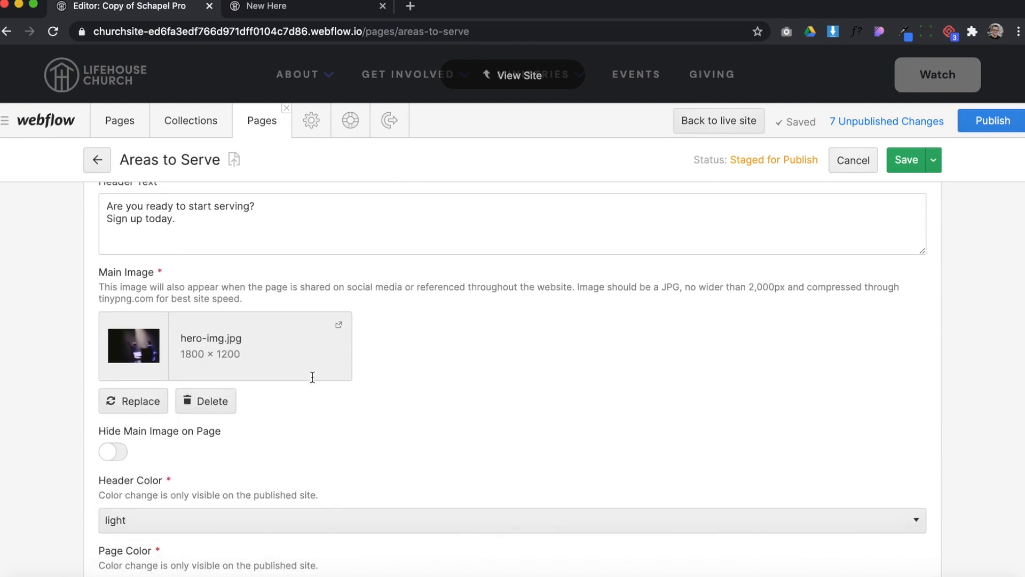
scroll(312, 377, up, 2)
drag(133, 259, 183, 259)
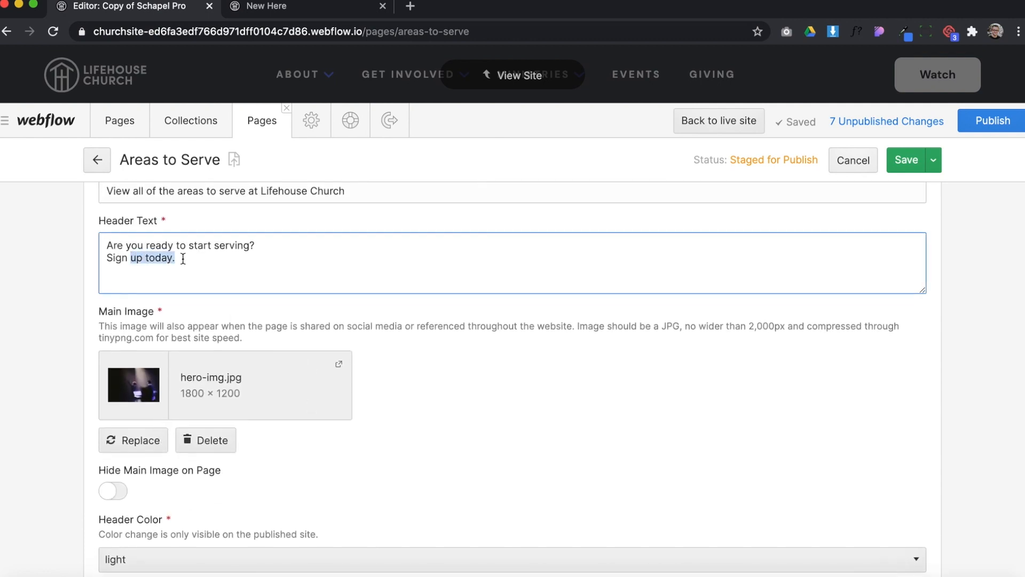
click(904, 160)
Examine the Areas to Serve page's main image and the area between it and the footer
scroll(582, 229, down, 3)
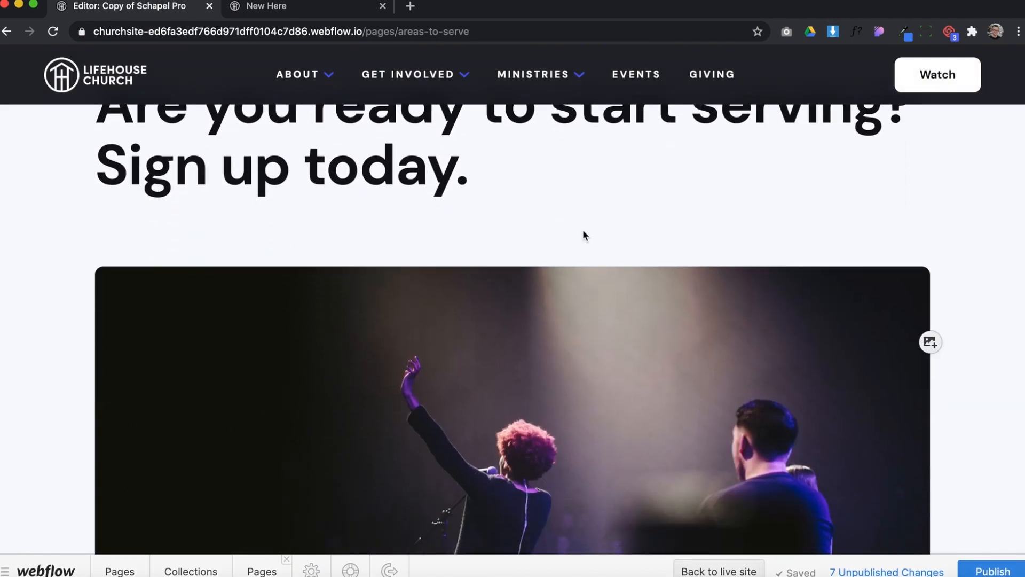
scroll(566, 326, down, 3)
scroll(519, 359, down, 5)
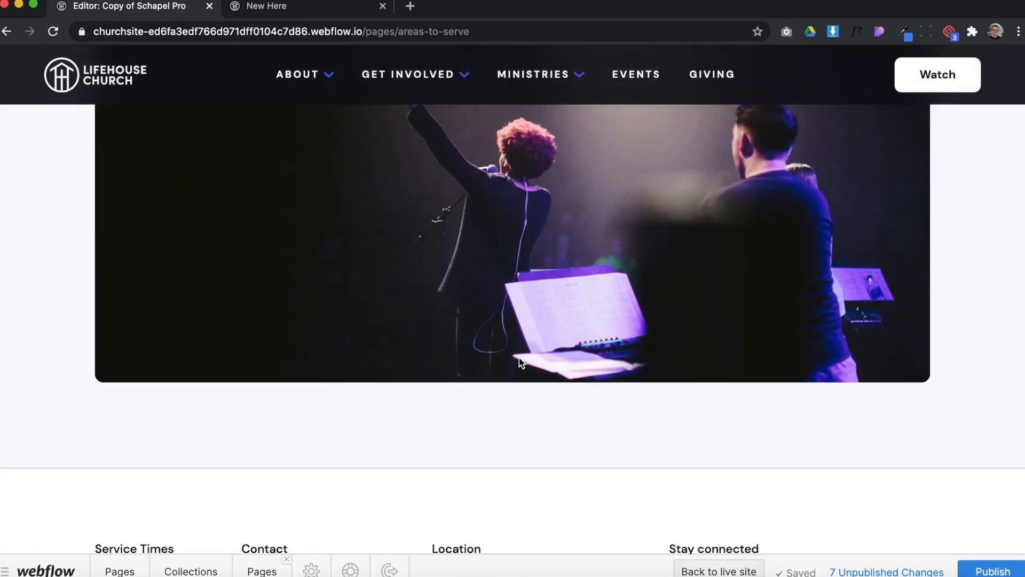
scroll(521, 364, up, 2)
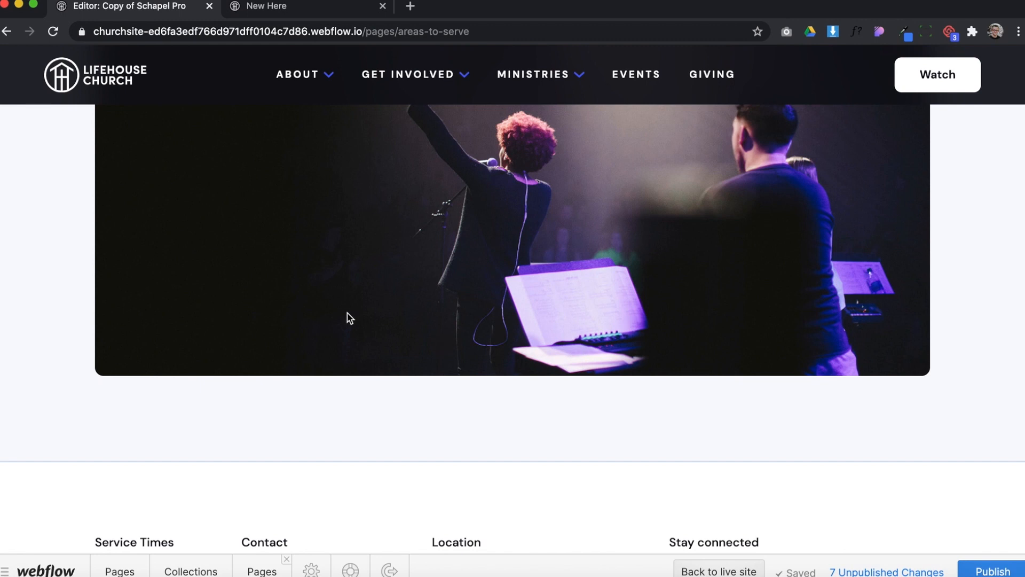
scroll(350, 318, up, 7)
scroll(339, 392, down, 5)
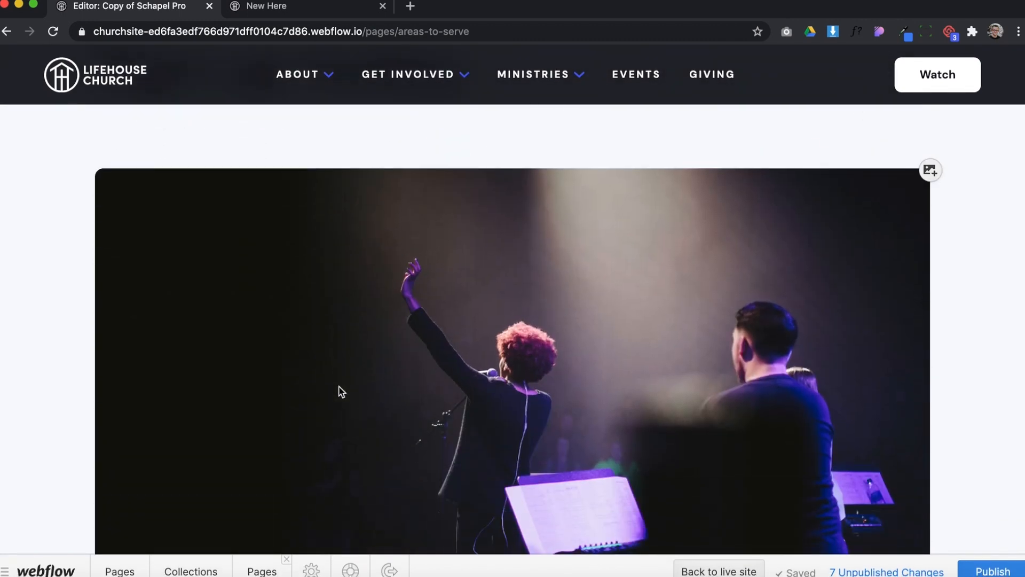
scroll(346, 323, down, 4)
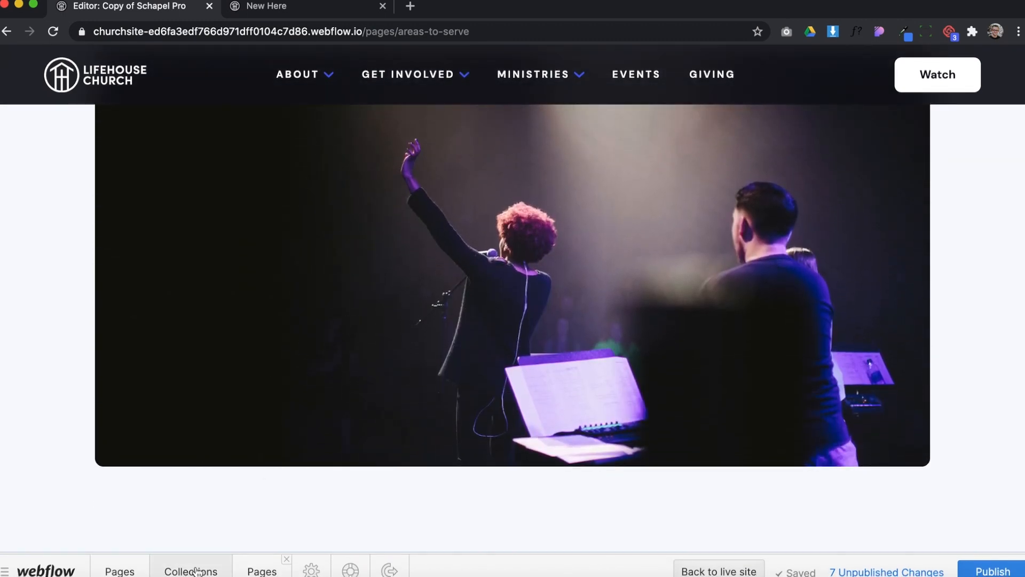
Return to the Areas to Serve item's fields and start a new page section for it
click(262, 571)
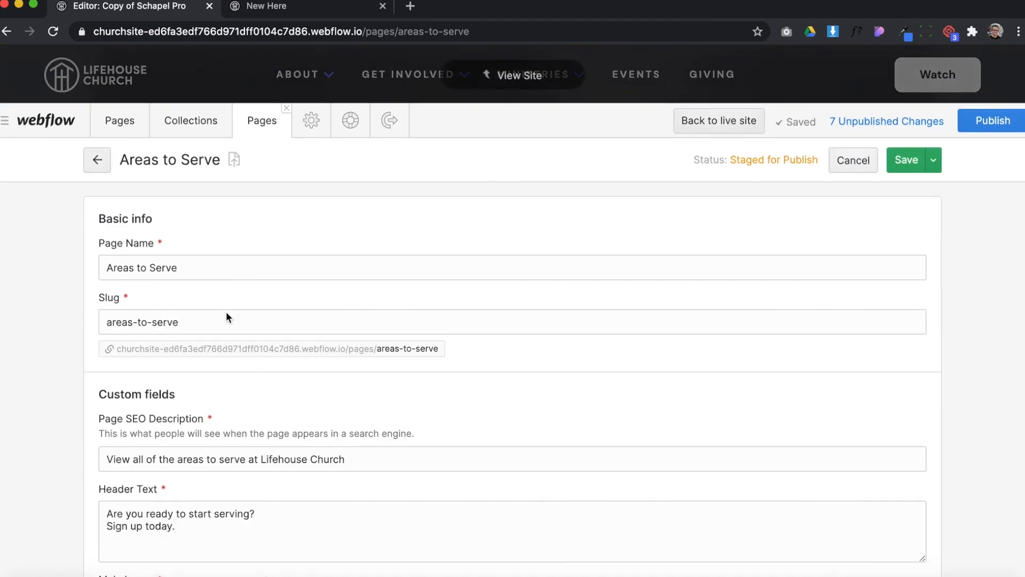
scroll(261, 354, down, 7)
scroll(262, 359, down, 5)
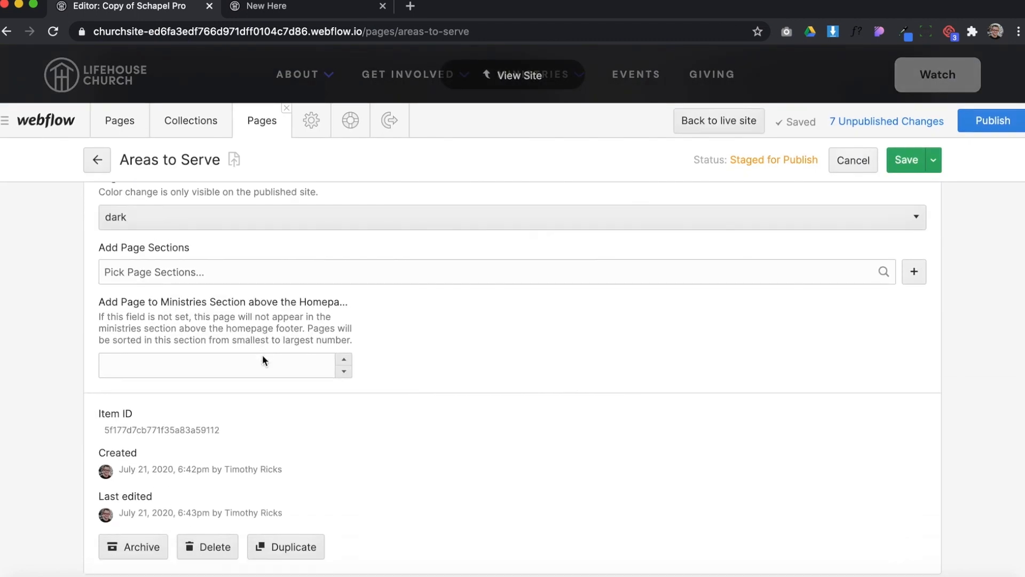
click(915, 272)
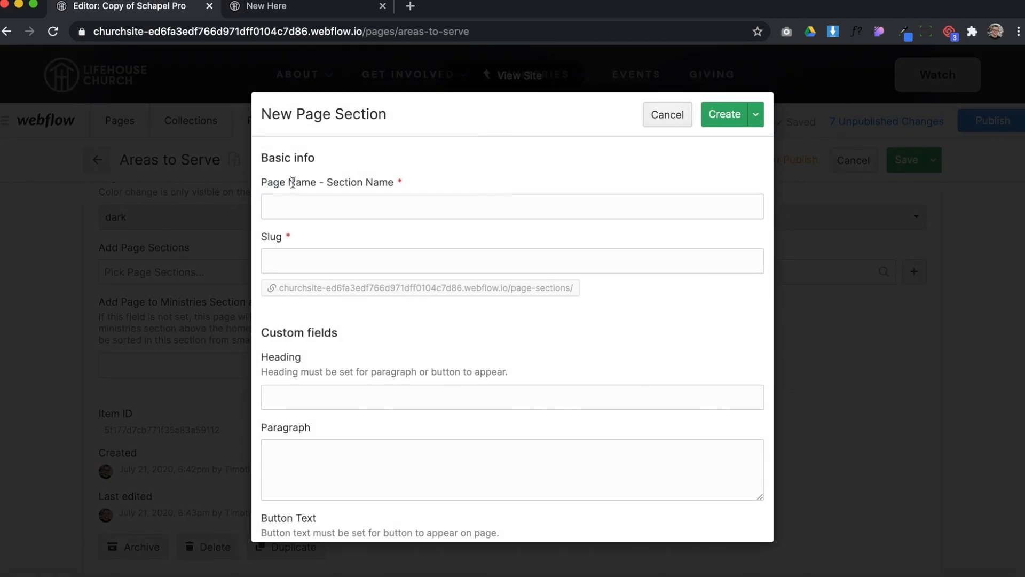
Name the new page section "Areas to Serve - Image & Text"
drag(262, 182, 319, 183)
click(316, 205)
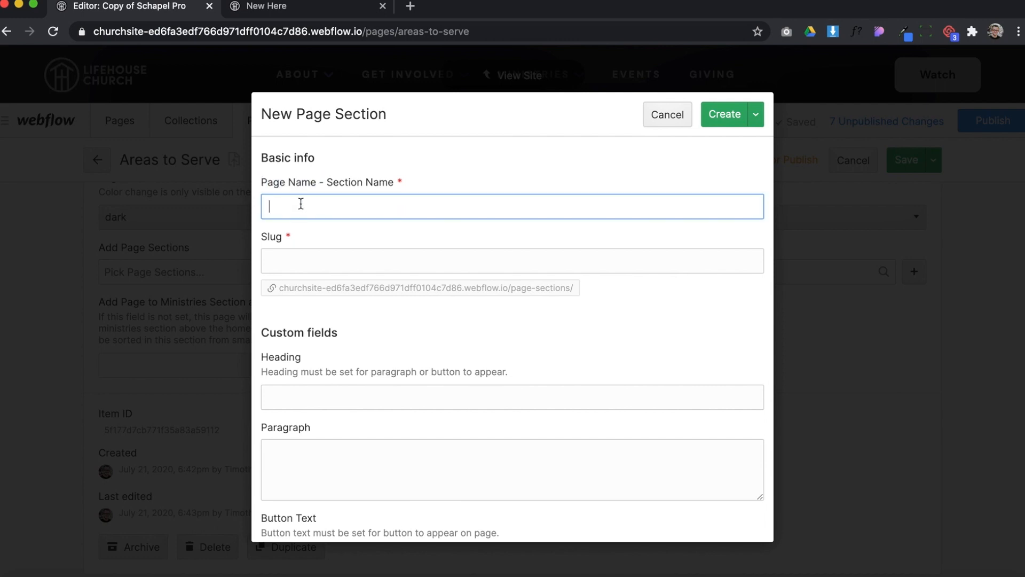
text(Areas to Serve)
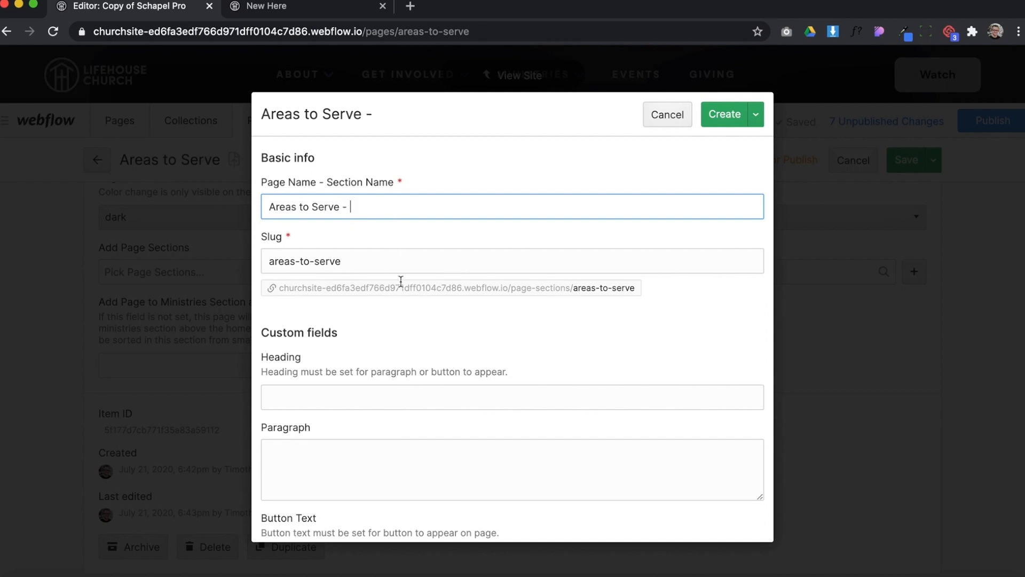
text( - Three Column)
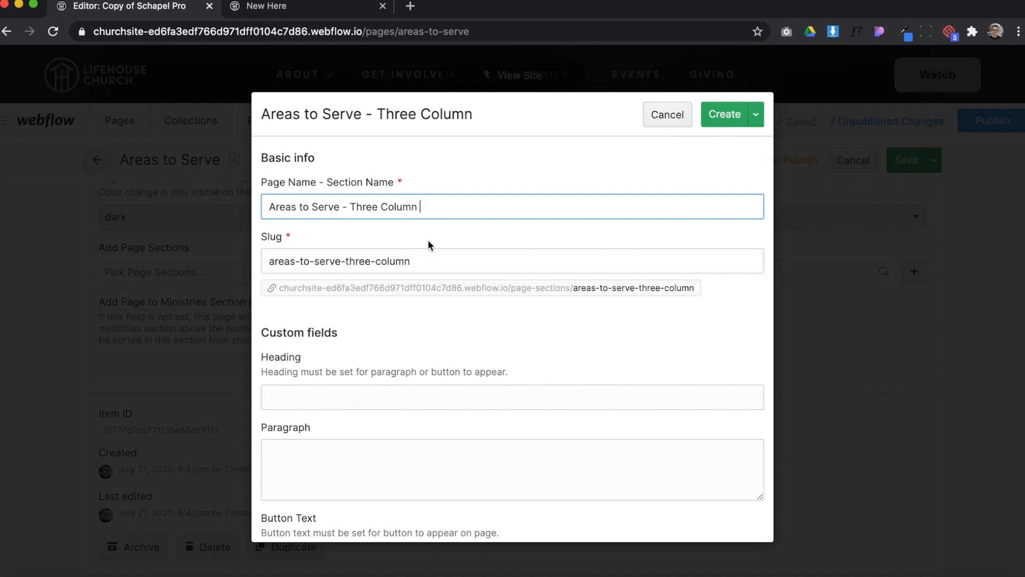
drag(429, 206, 357, 206)
text(Ima)
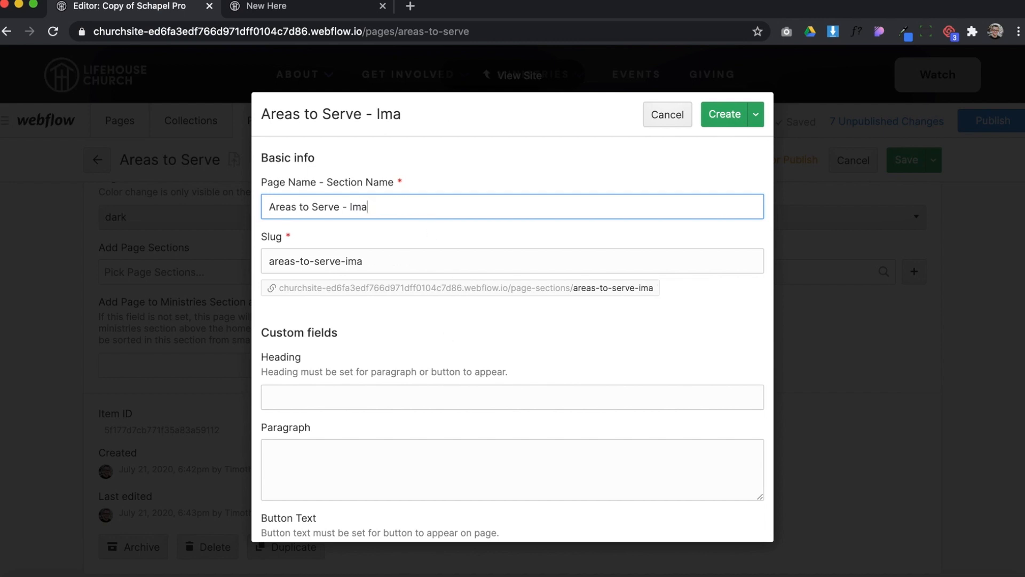
text(ge & Text)
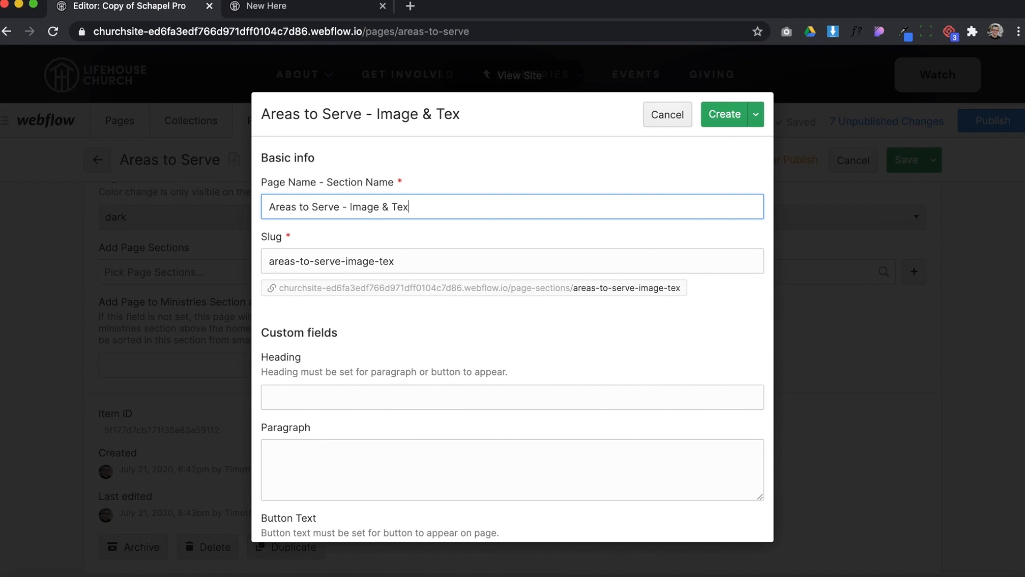
Enter "View all areas to serve." as the section's heading and fill its paragraph with random placeholder text
scroll(446, 288, down, 5)
click(345, 263)
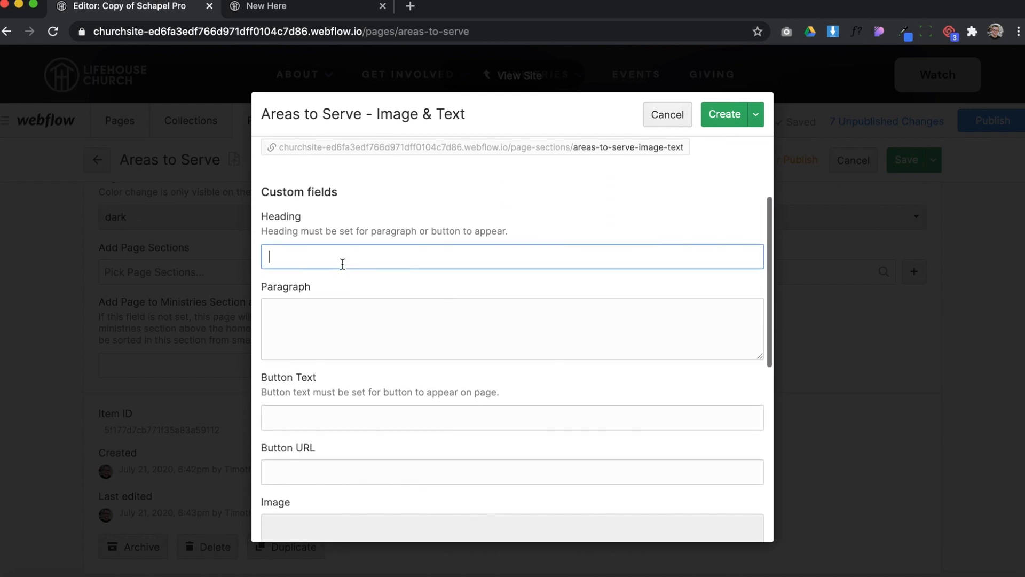
scroll(336, 219, down, 2)
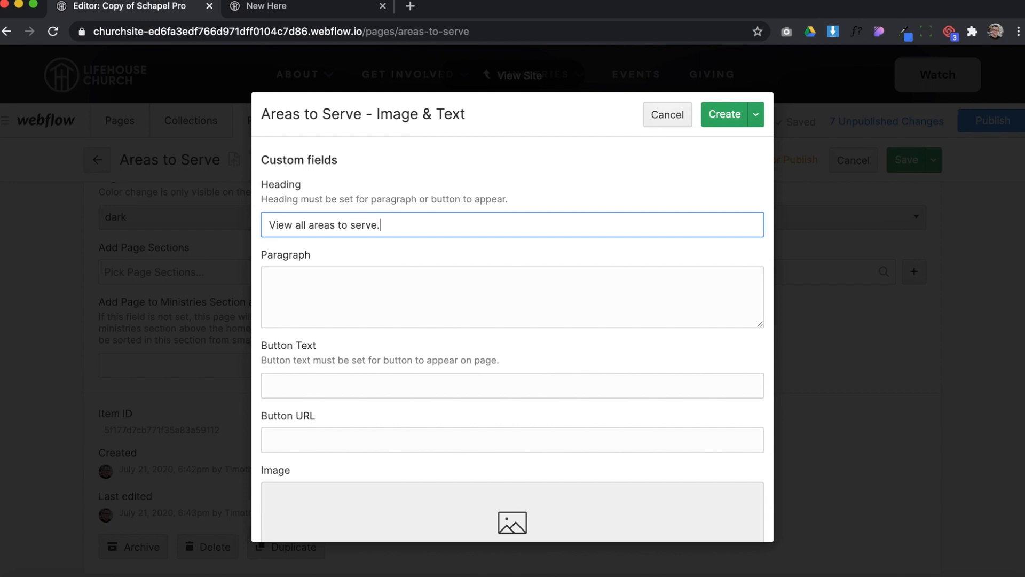
click(397, 275)
text(ajflkjaslf klsjfklsdjlfkj sjfklsdjfklj sdfjklsdjfkl;jslk fsjfklsj klfjlksd fkljsdaklflksjdf lsdjflkjslkfjlksajflksdj flkjasdlkfsd)
click(315, 392)
text(Sign)
text( Up )
text(Ser)
key(BackSpace)
key(BackSpace)
text(oday)
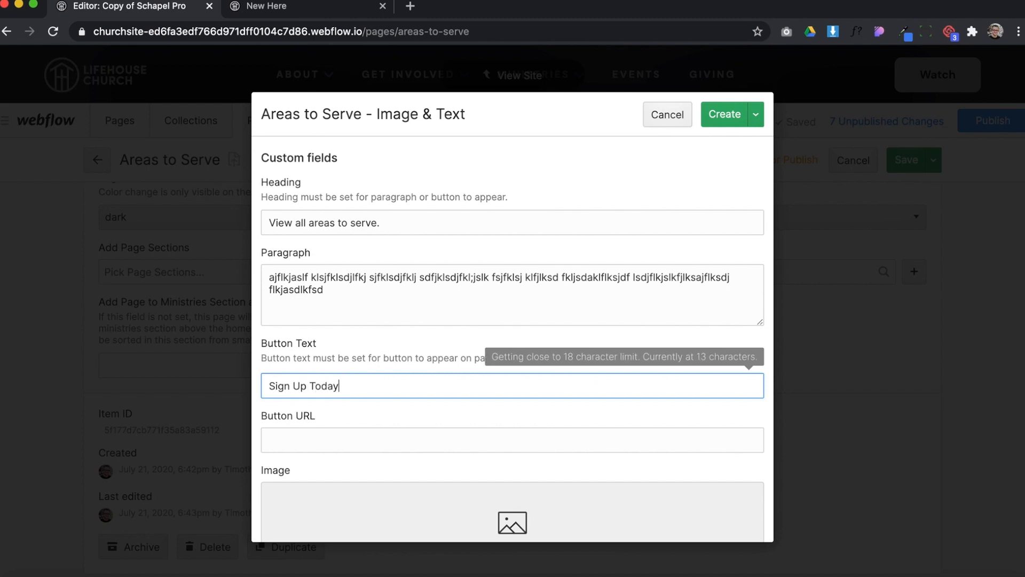
click(381, 427)
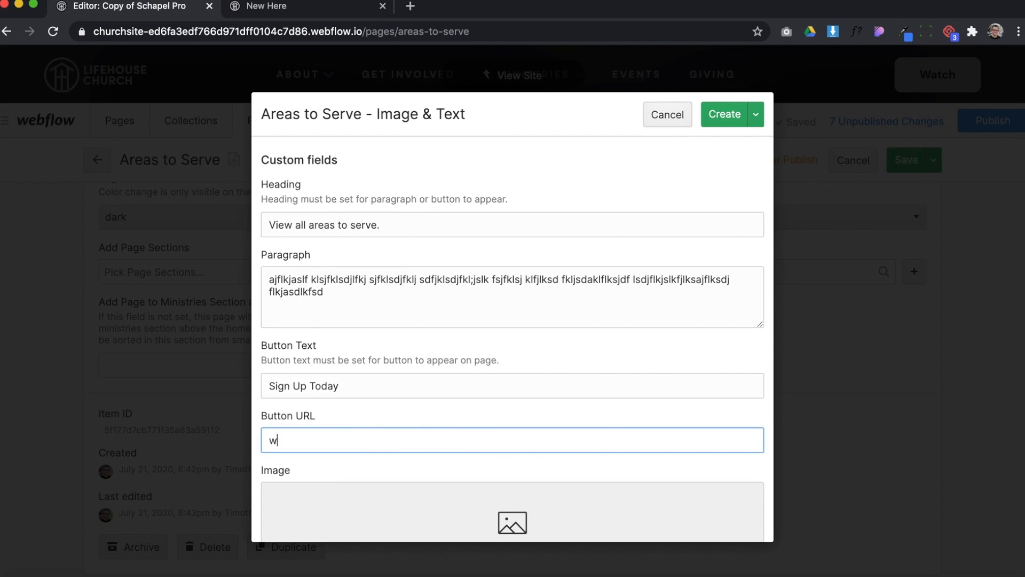
text(www.google.com)
Create the page section, save the Areas to Serve item with it, and return to the page in the site view
scroll(439, 352, down, 10)
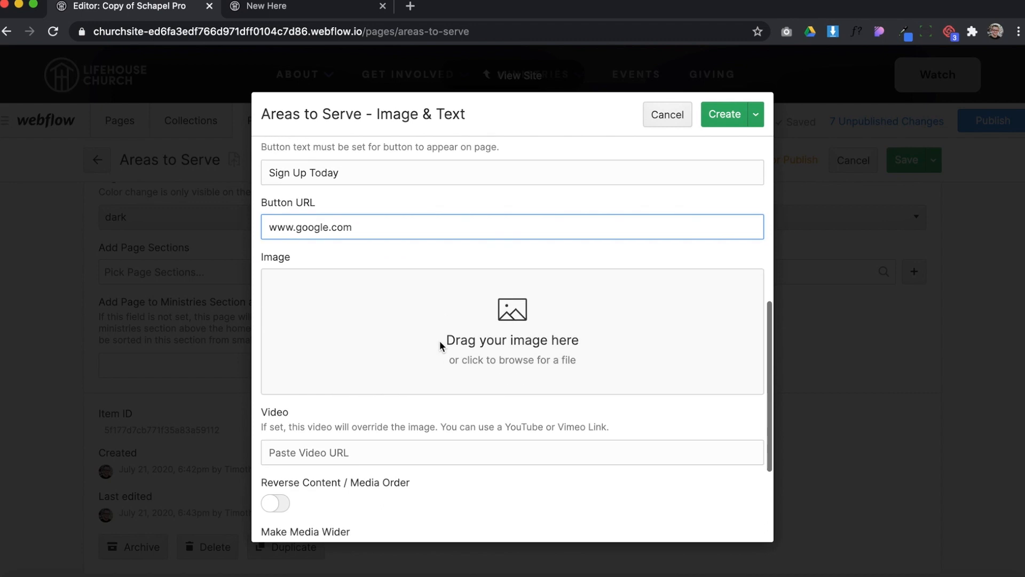
scroll(458, 294, up, 8)
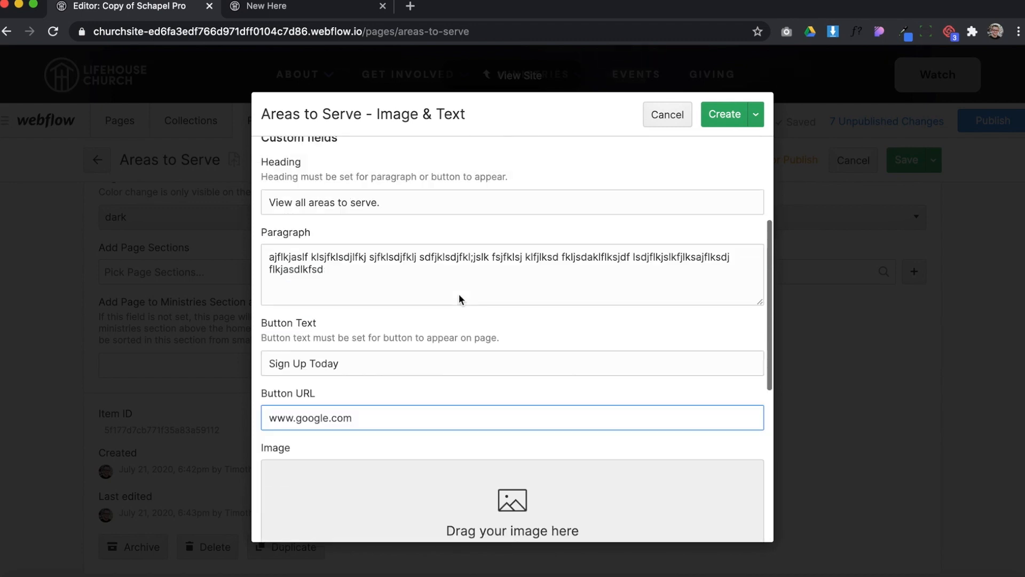
click(720, 113)
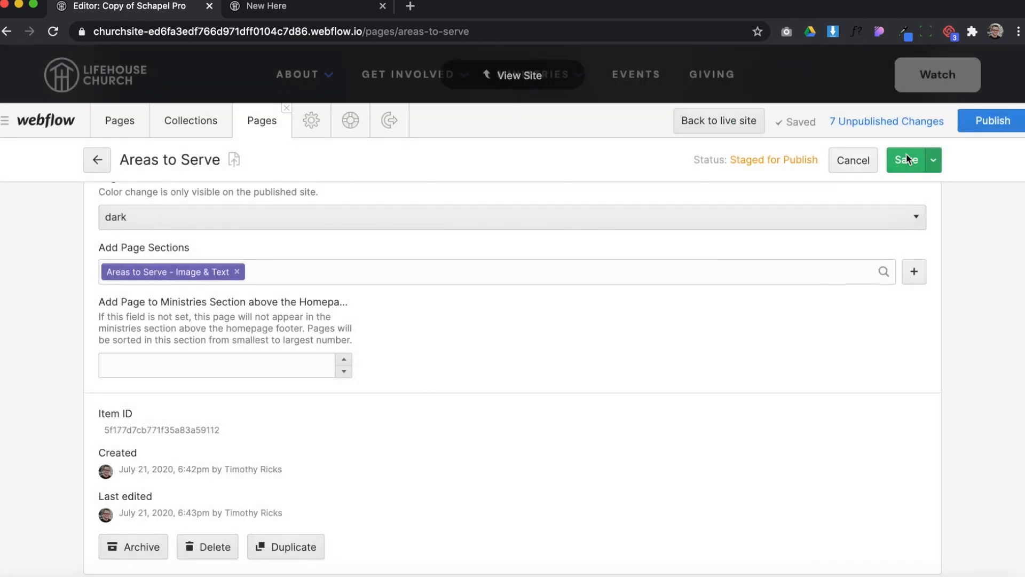
click(907, 159)
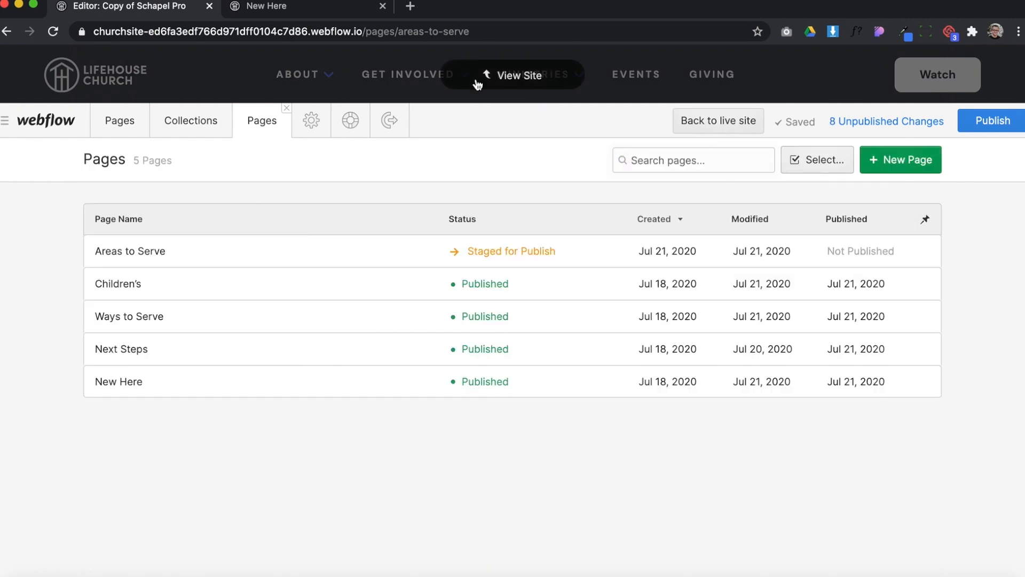
click(478, 84)
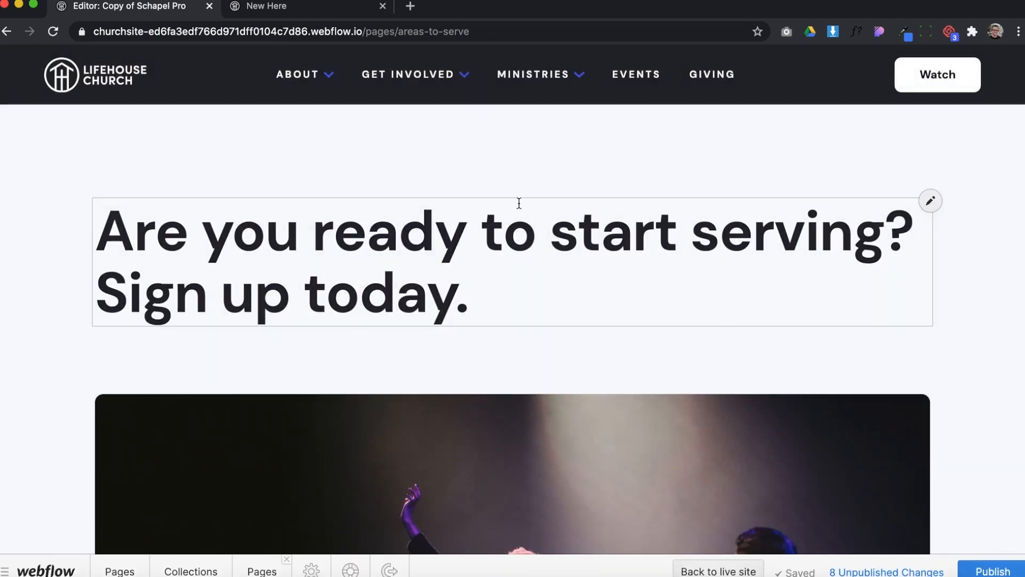
scroll(469, 309, down, 5)
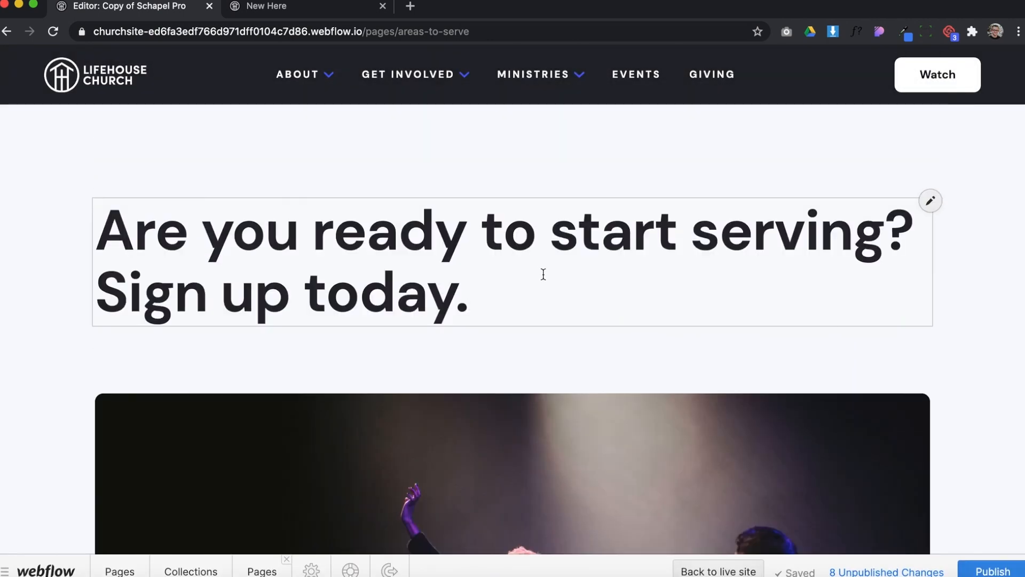
Check the new section on the page, then open the "Areas to Serve - Image & Text" item in the Page Sections collection
scroll(542, 272, down, 8)
scroll(545, 278, down, 1)
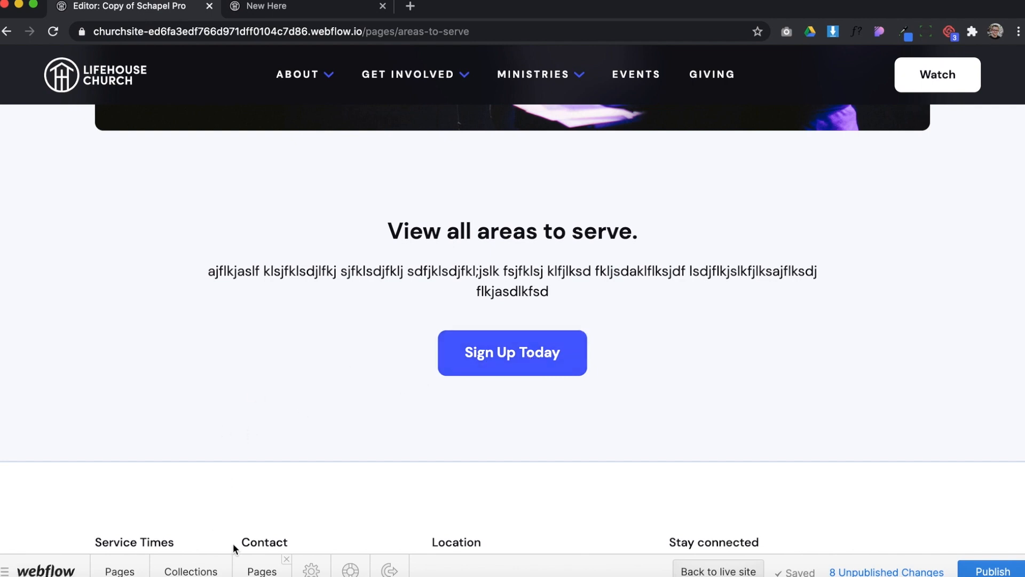
click(194, 570)
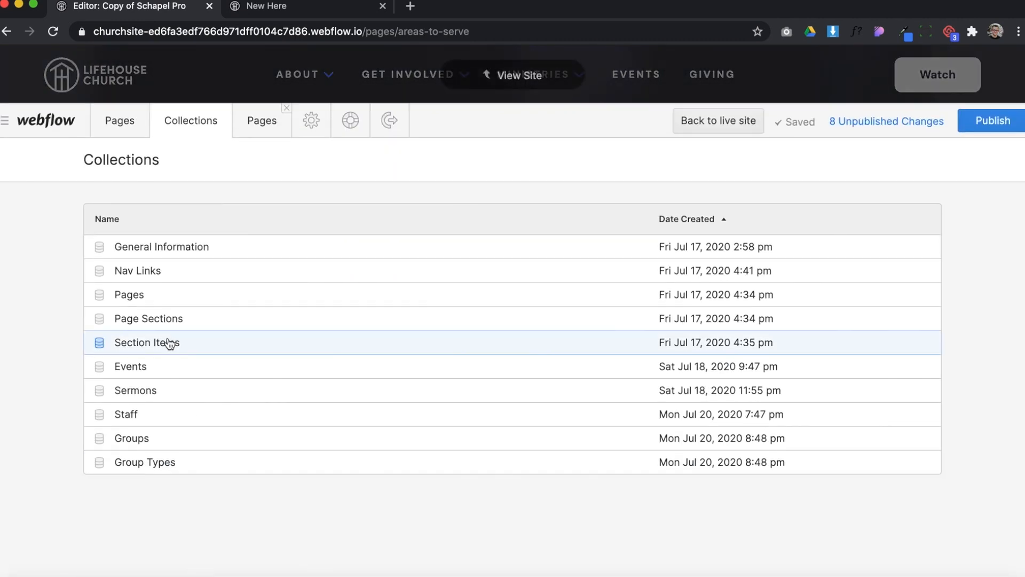
click(165, 326)
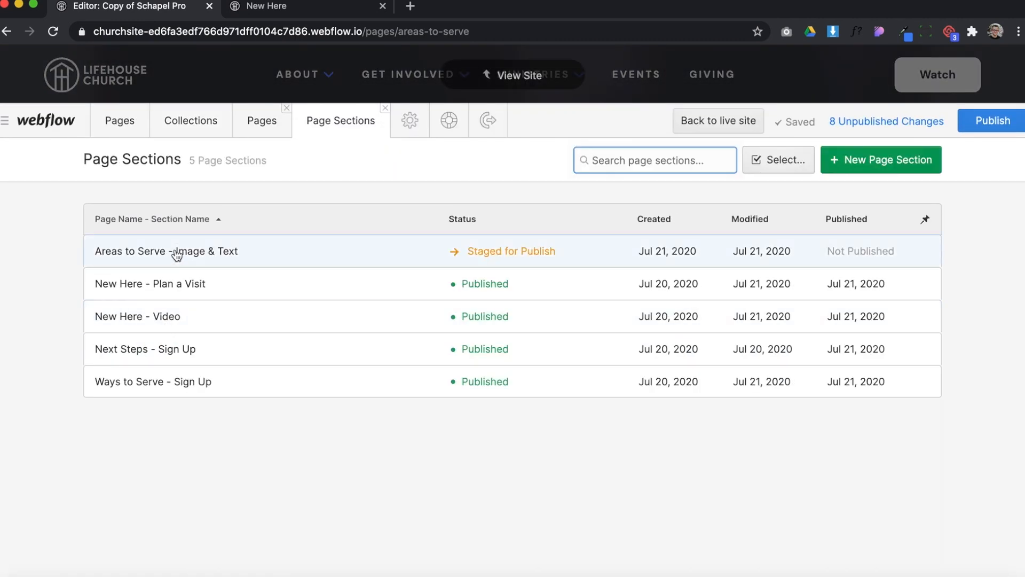
click(240, 248)
Upload contact.jpg from the Downloads folder as the image of the Areas to Serve section
scroll(597, 284, down, 15)
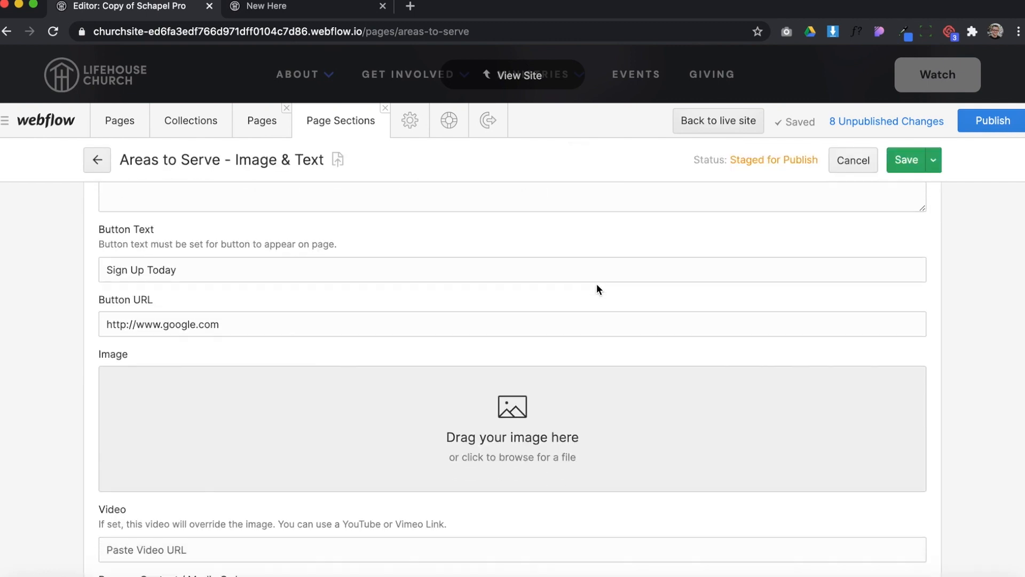
scroll(464, 318, up, 4)
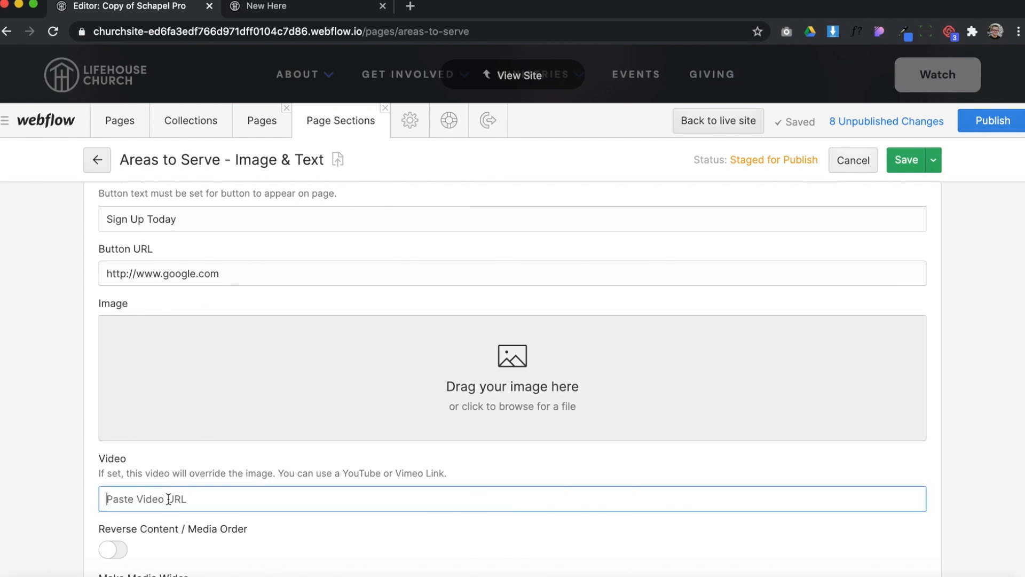
click(308, 384)
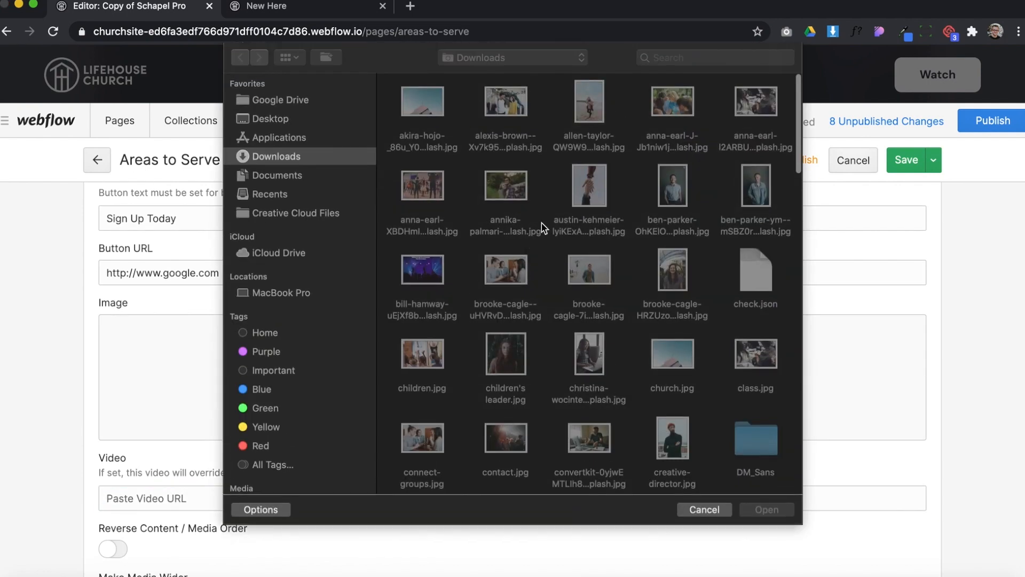
scroll(578, 319, down, 6)
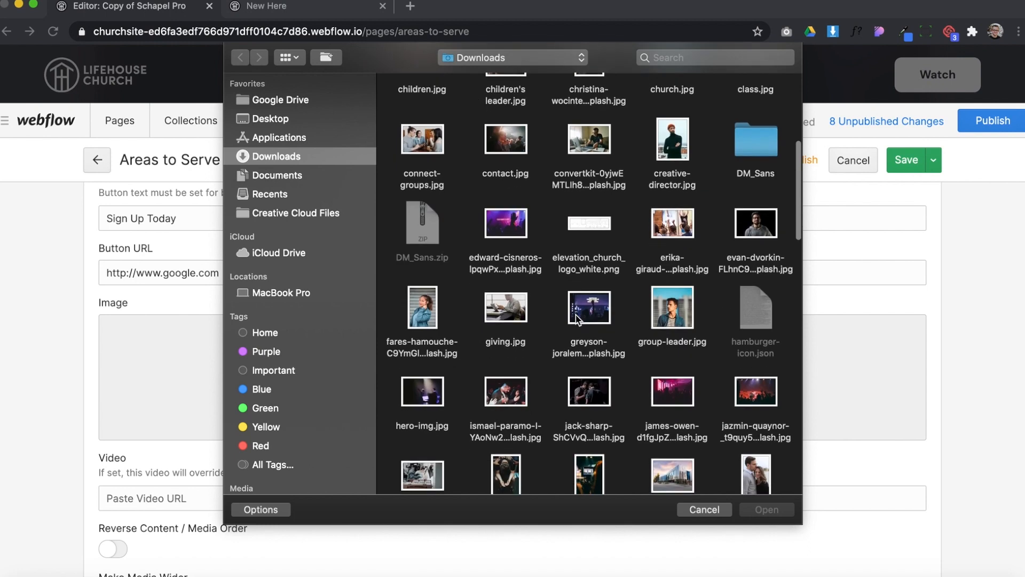
double_click(517, 152)
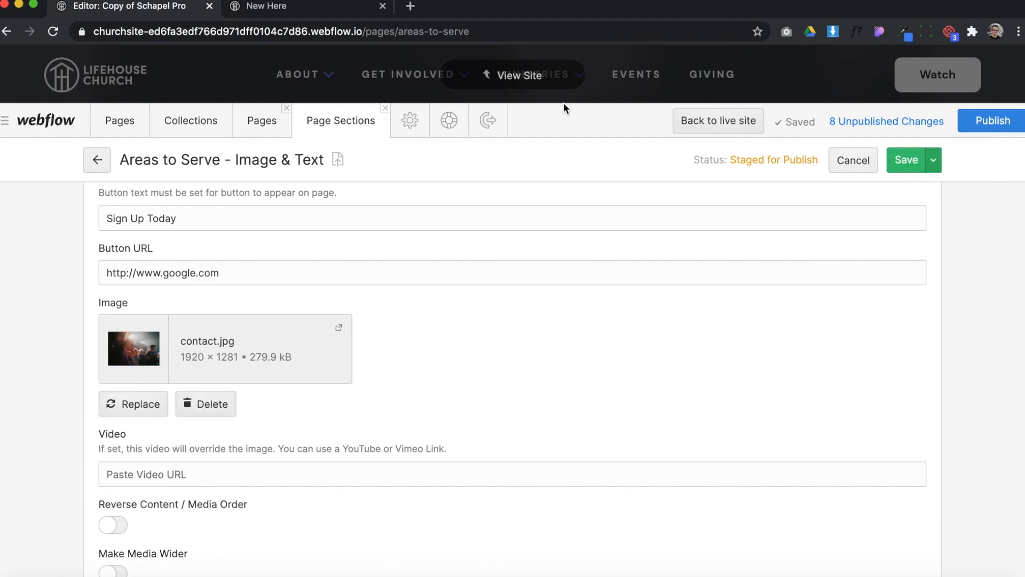
Return to the site view and examine how the section's image and text are laid out on the page
click(520, 76)
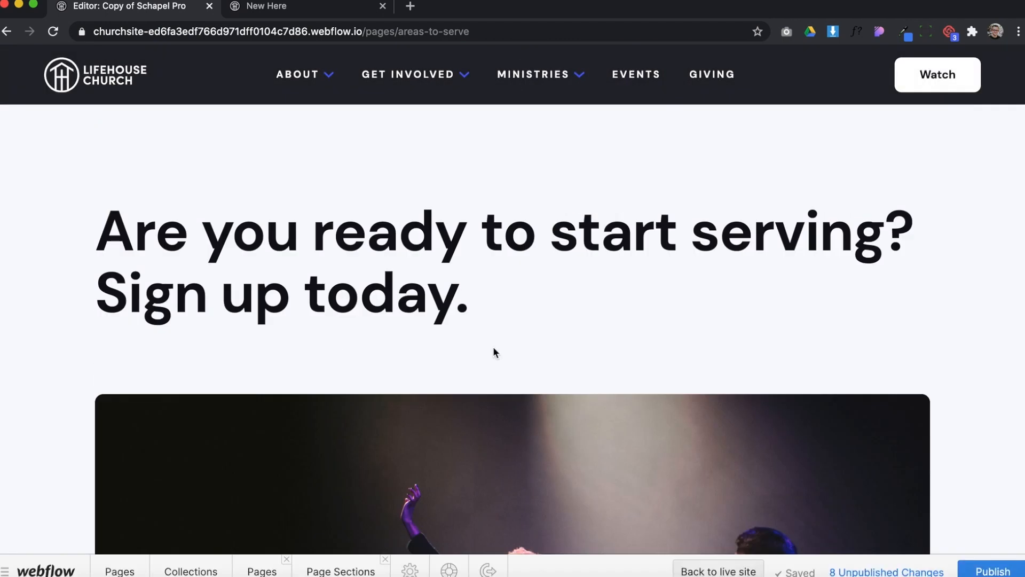
scroll(492, 346, down, 5)
scroll(494, 348, up, 4)
scroll(492, 346, down, 12)
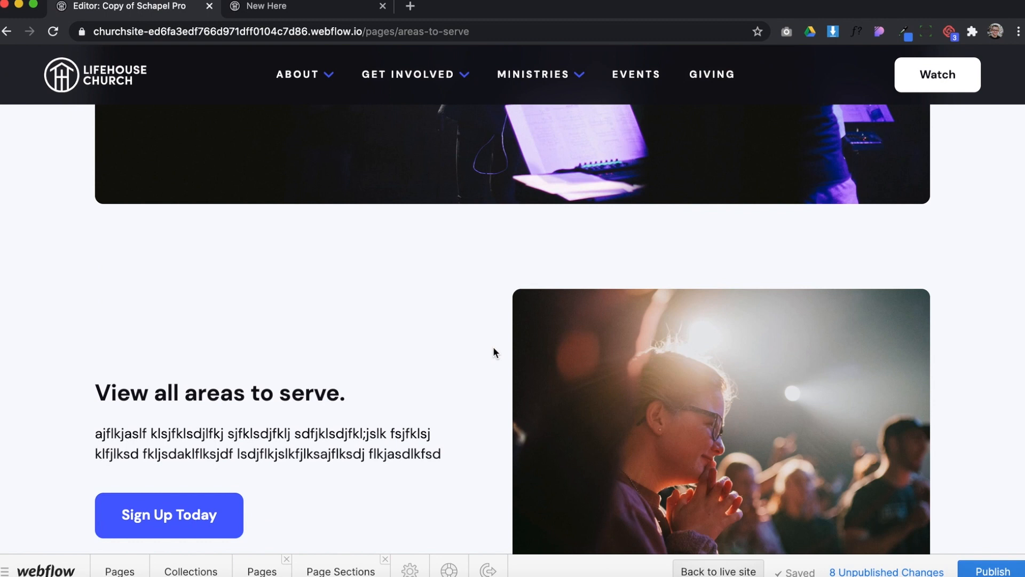
scroll(279, 337, up, 10)
scroll(290, 321, down, 10)
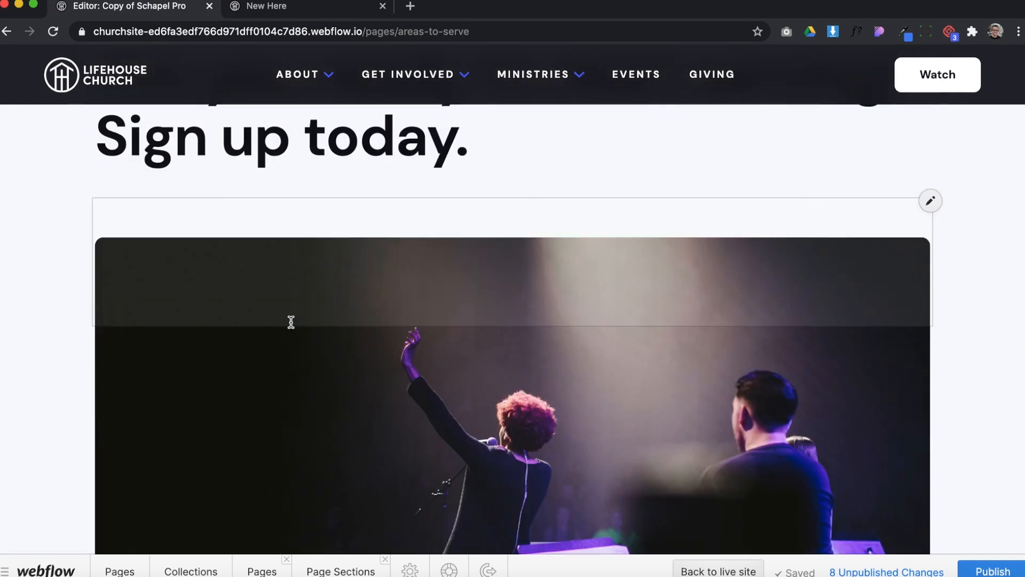
scroll(291, 321, down, 1)
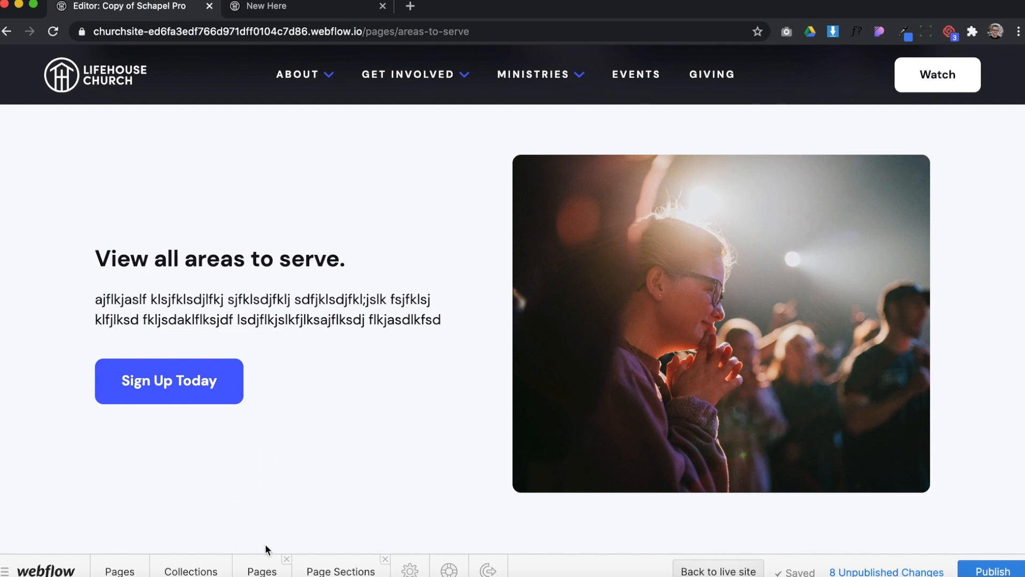
Turn on Reverse Content / Media Order for the "Areas to Serve - Image & Text" section and save it
click(322, 571)
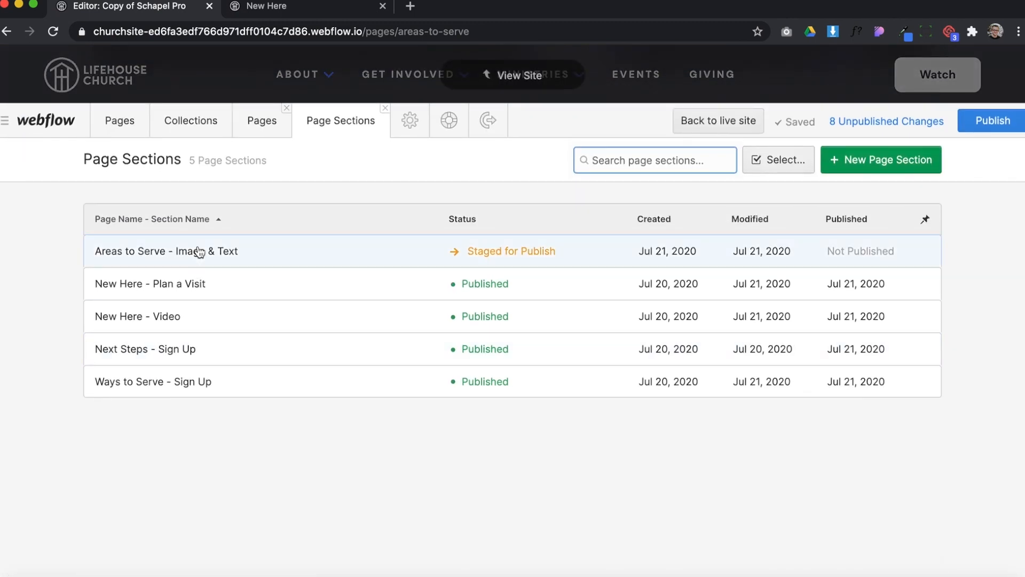
click(199, 256)
scroll(374, 376, down, 10)
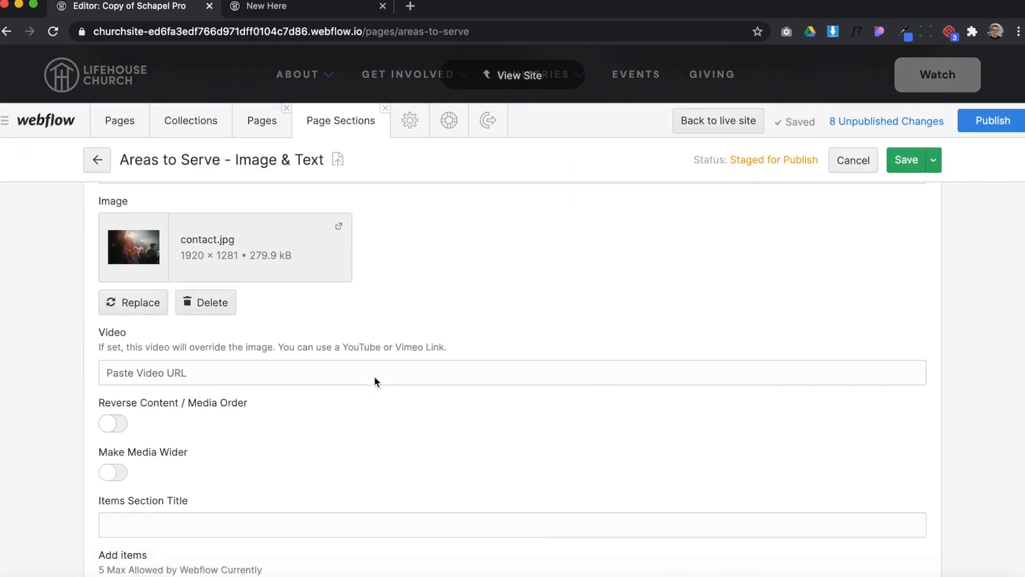
scroll(374, 380, up, 3)
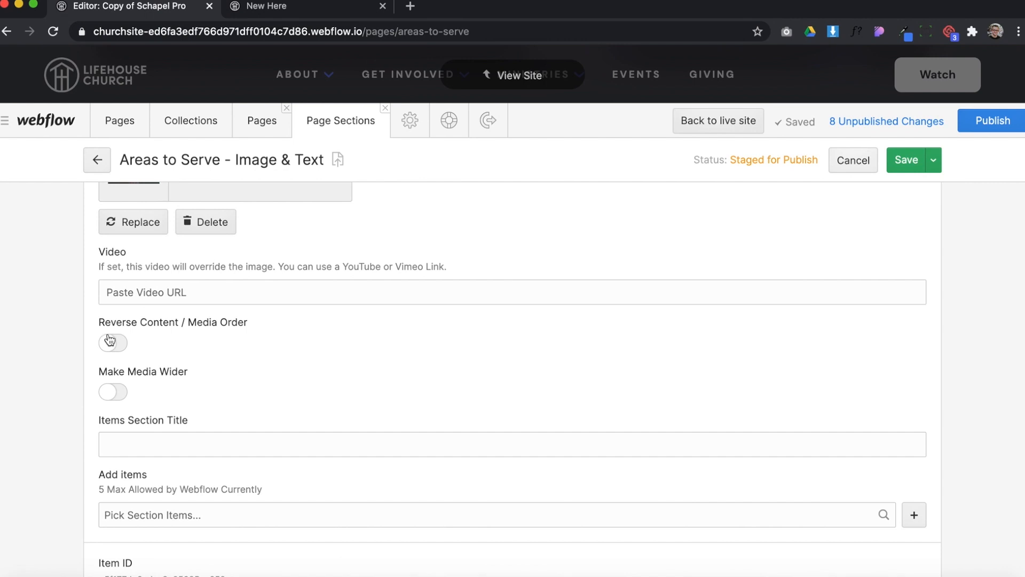
click(110, 347)
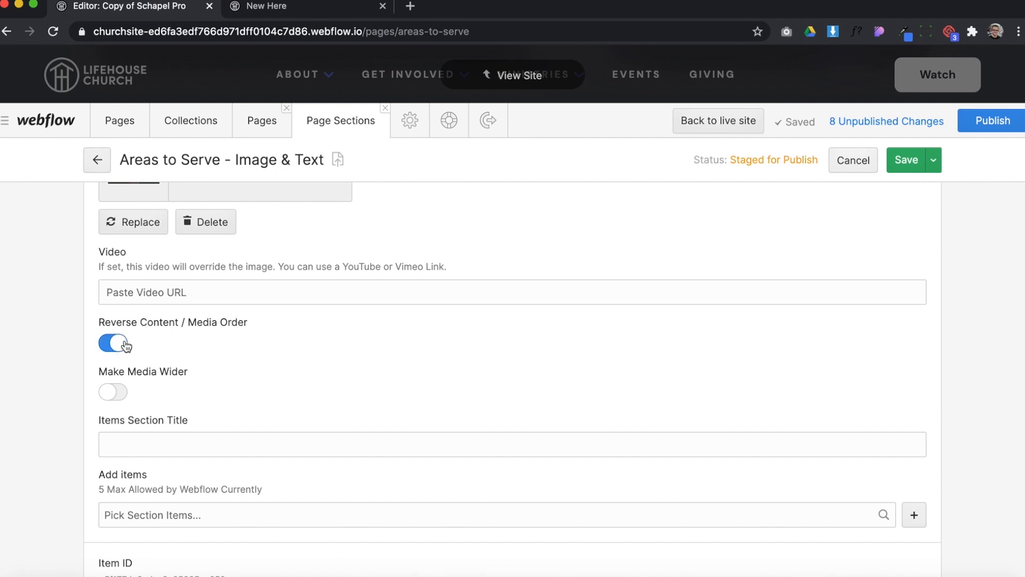
click(898, 164)
Go back to the site view and inspect the order of image and text in the section
click(521, 76)
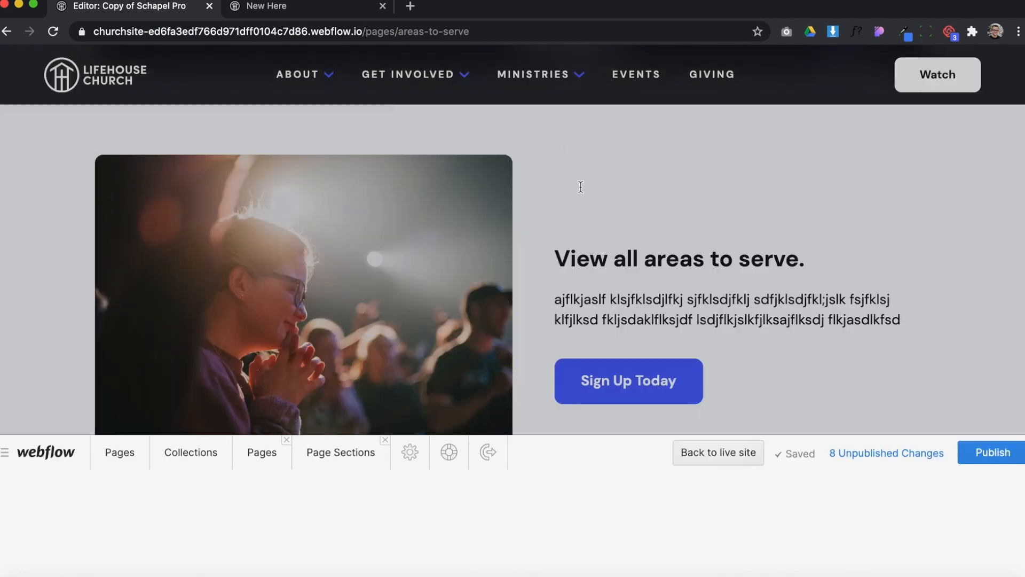
scroll(639, 351, up, 12)
scroll(650, 318, down, 8)
scroll(650, 318, up, 5)
scroll(664, 259, up, 3)
scroll(665, 259, down, 12)
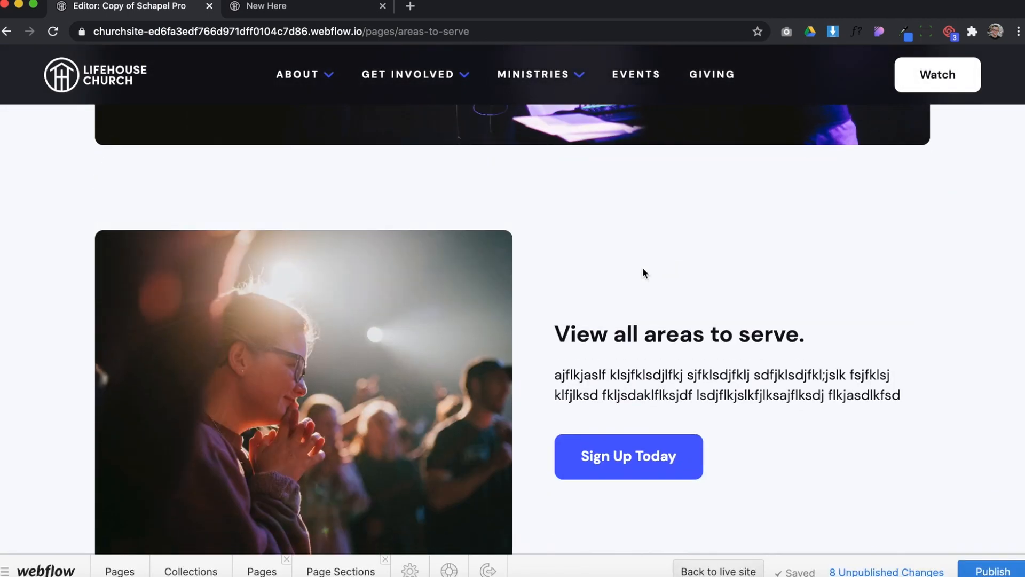
scroll(563, 312, down, 2)
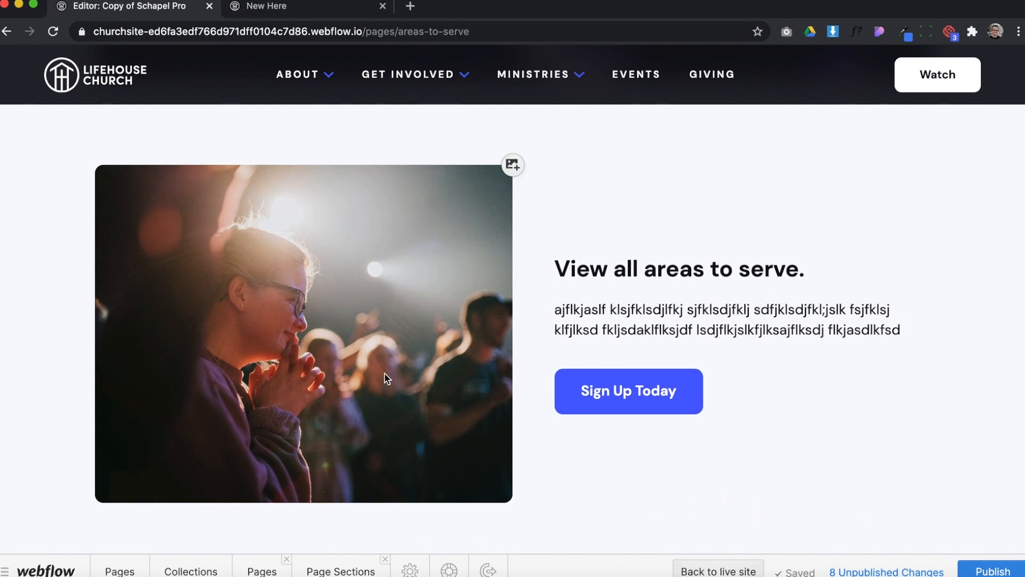
Turn on Make Media Wider for the "Areas to Serve - Image & Text" section and save it
click(348, 560)
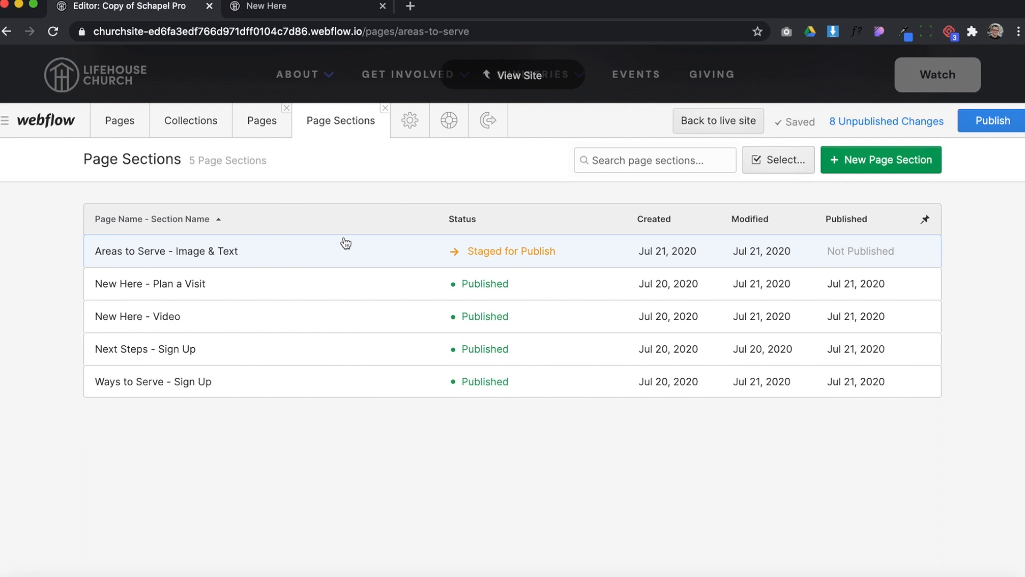
click(346, 246)
scroll(328, 440, down, 15)
scroll(251, 329, up, 1)
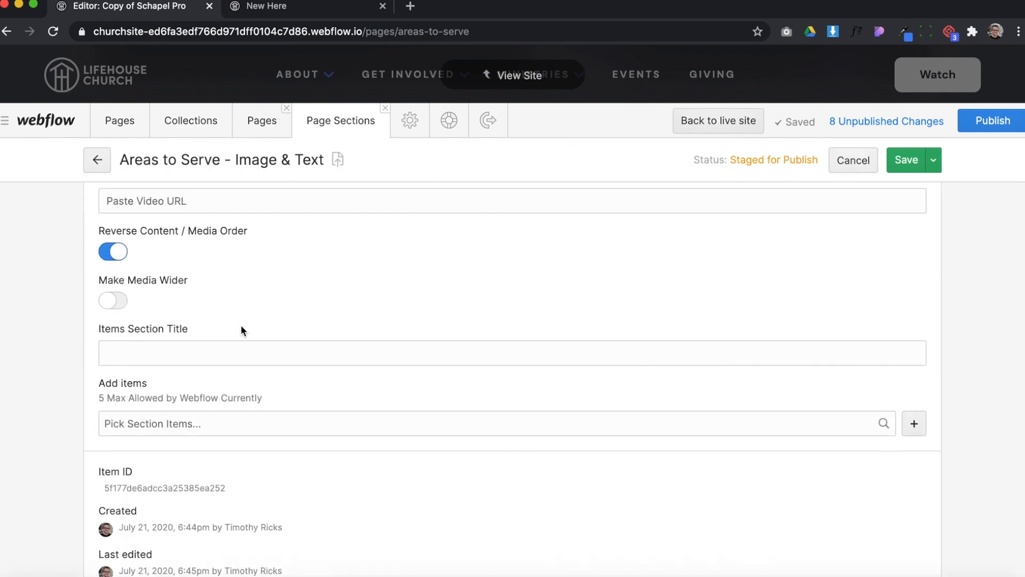
click(116, 303)
click(905, 163)
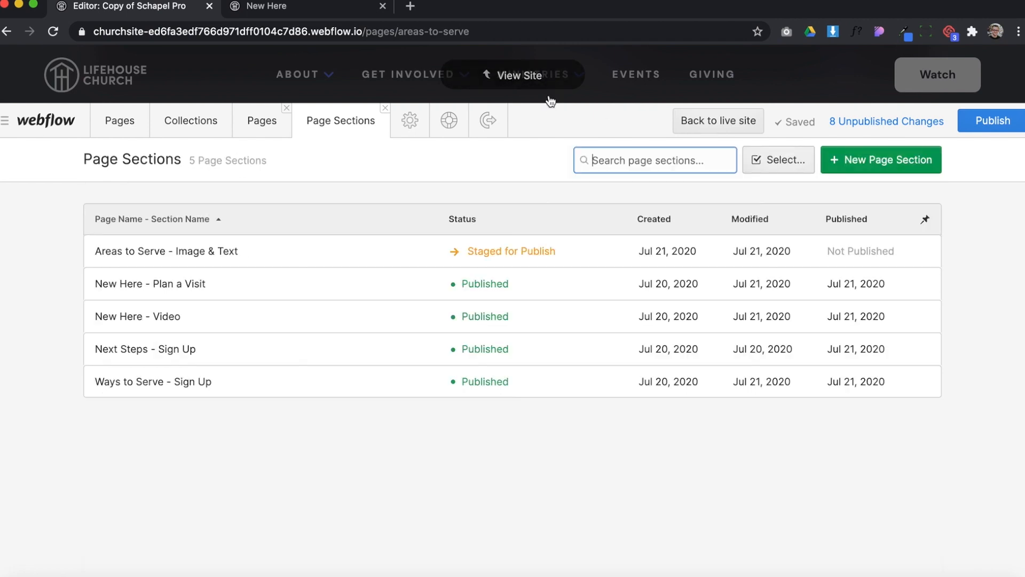
View the Areas to Serve page in the site view and compare the section image's width with the hero image
click(534, 75)
scroll(607, 280, down, 10)
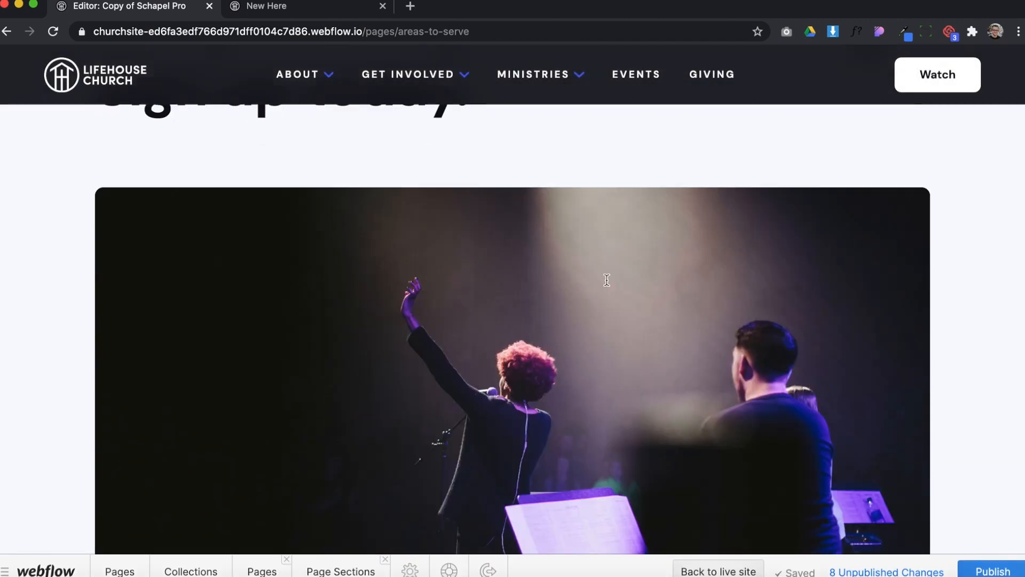
scroll(607, 280, down, 2)
scroll(439, 259, up, 10)
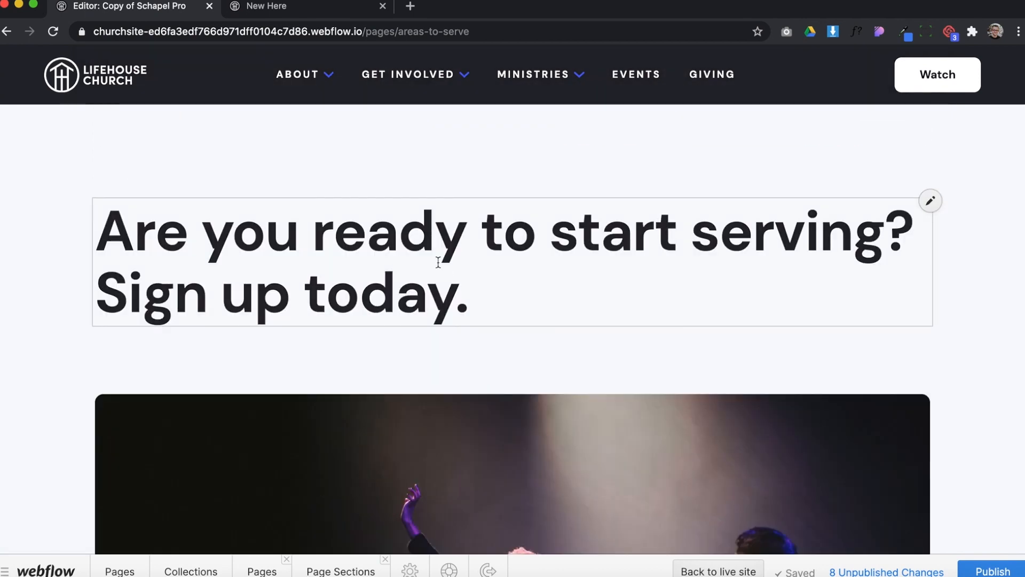
scroll(467, 329, down, 10)
scroll(467, 329, down, 1)
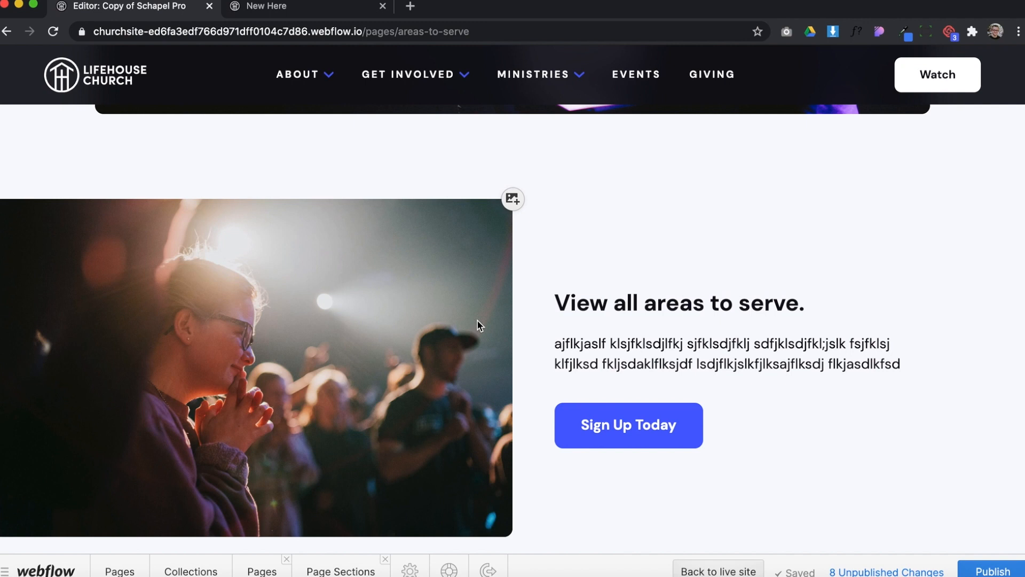
scroll(663, 230, down, 2)
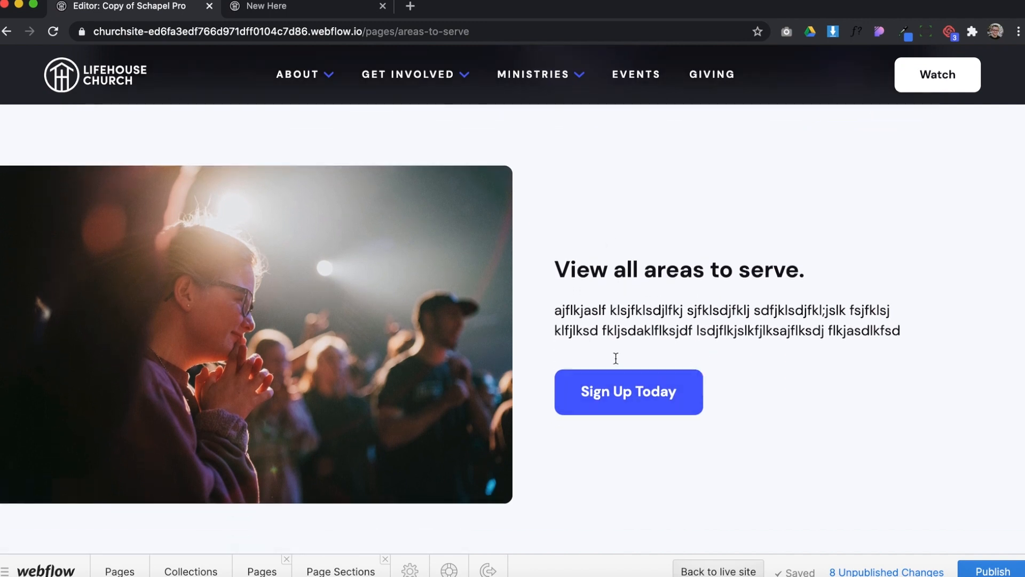
scroll(200, 193, up, 4)
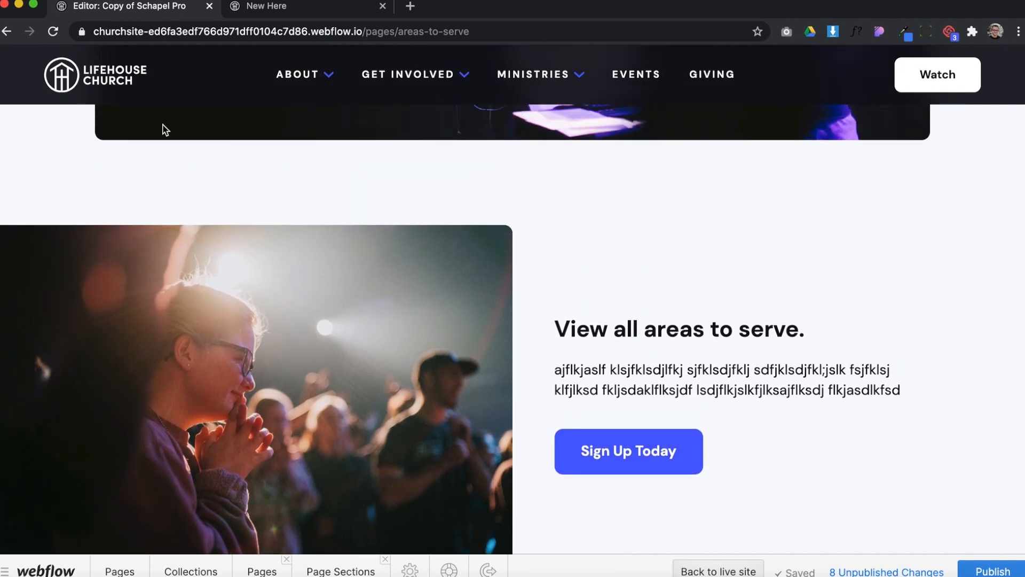
scroll(424, 412, down, 3)
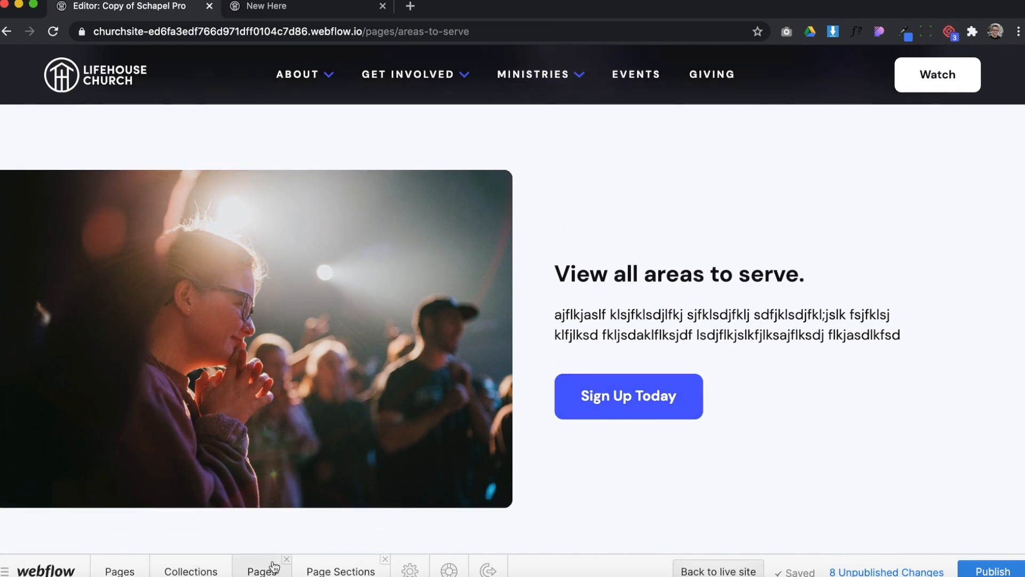
Clear the heading and paragraph text of the "Areas to Serve - Image & Text" section
click(309, 570)
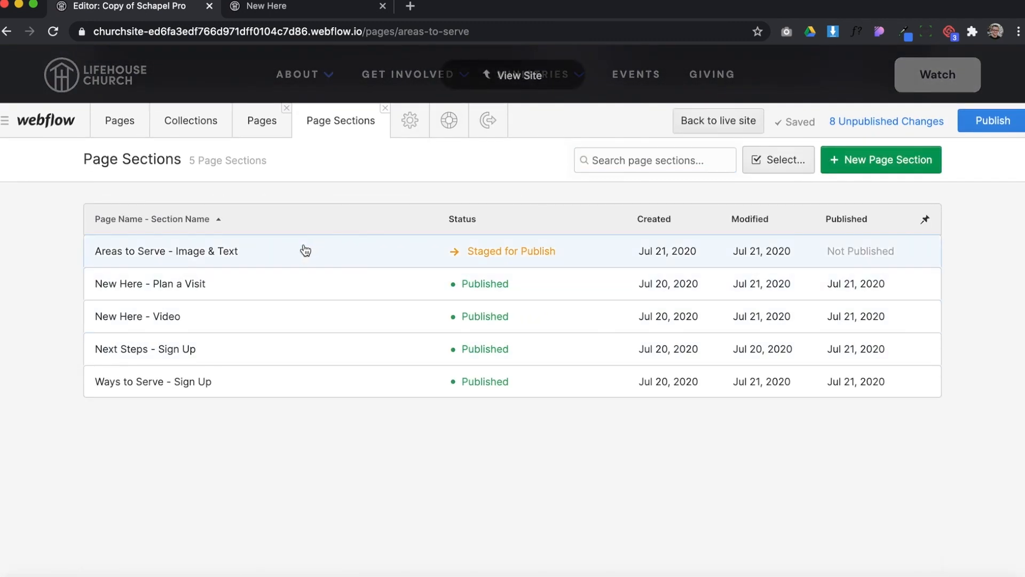
click(297, 252)
scroll(469, 378, down, 5)
drag(271, 327, 50, 314)
key(BackSpace)
triple_click(666, 380)
key(BackSpace)
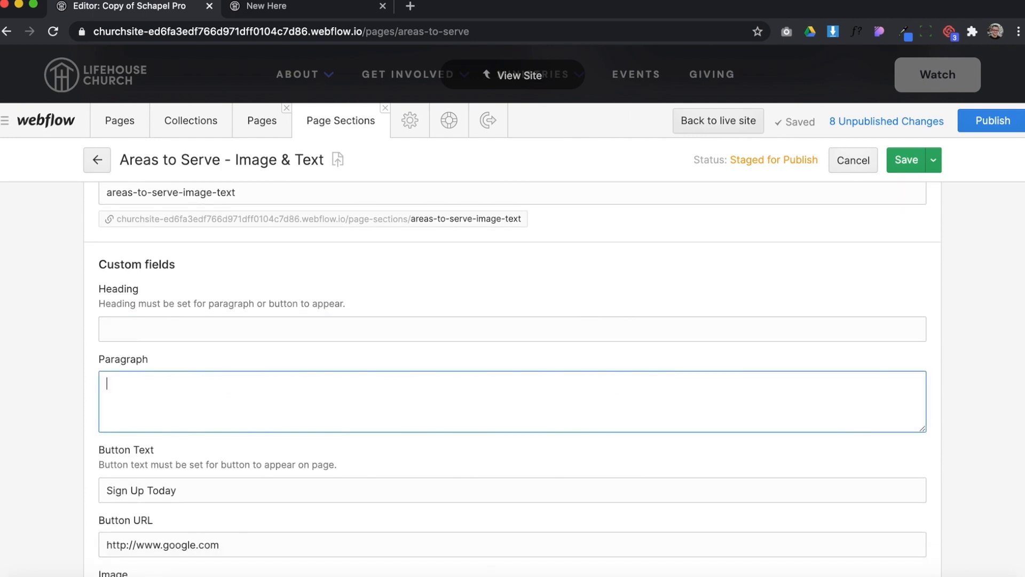
Clear the section's button text and button URL, and save the section
scroll(174, 420, down, 3)
drag(174, 420, 19, 390)
key(BackSpace)
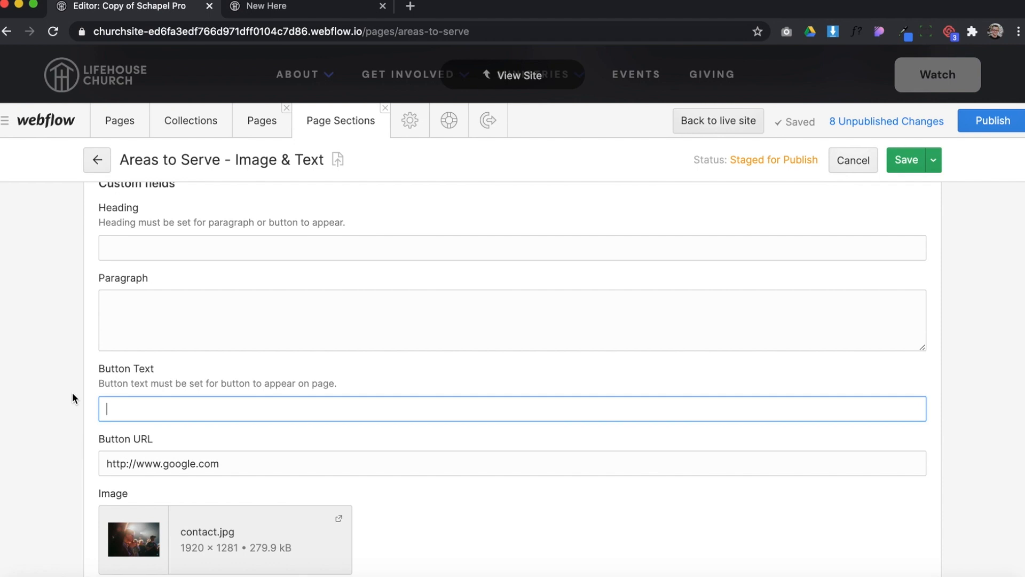
drag(242, 455, 64, 460)
key(BackSpace)
click(908, 160)
Check in the site view how the section displays with only its image
click(515, 76)
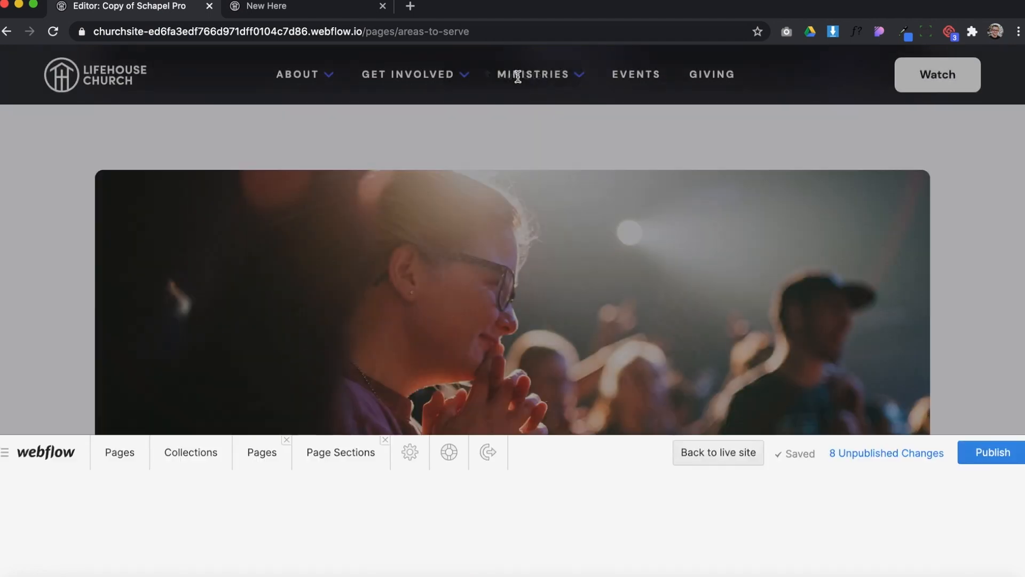
scroll(595, 317, down, 3)
scroll(596, 316, up, 1)
scroll(598, 320, down, 8)
scroll(559, 266, down, 3)
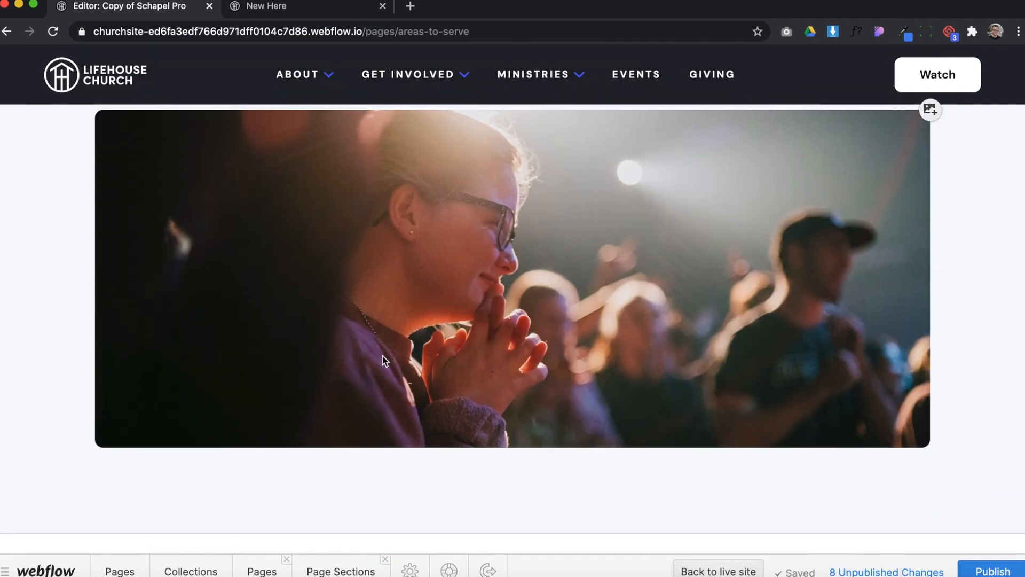
Open the "Areas to Serve - Image & Text" section and turn off Reverse Content / Media Order and Make Media Wider
click(326, 565)
click(239, 246)
scroll(492, 323, down, 3)
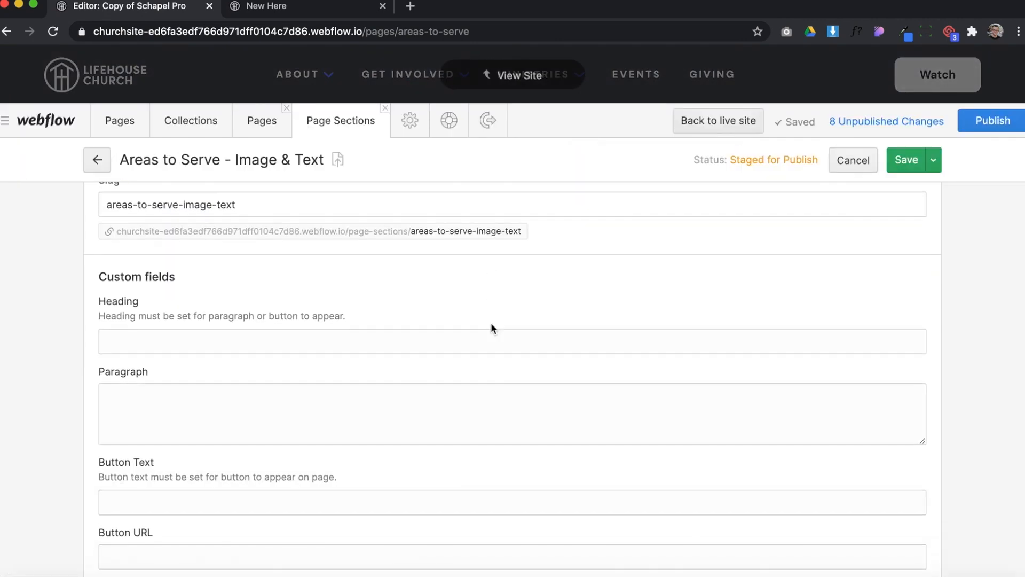
click(155, 334)
click(253, 385)
scroll(244, 366, down, 4)
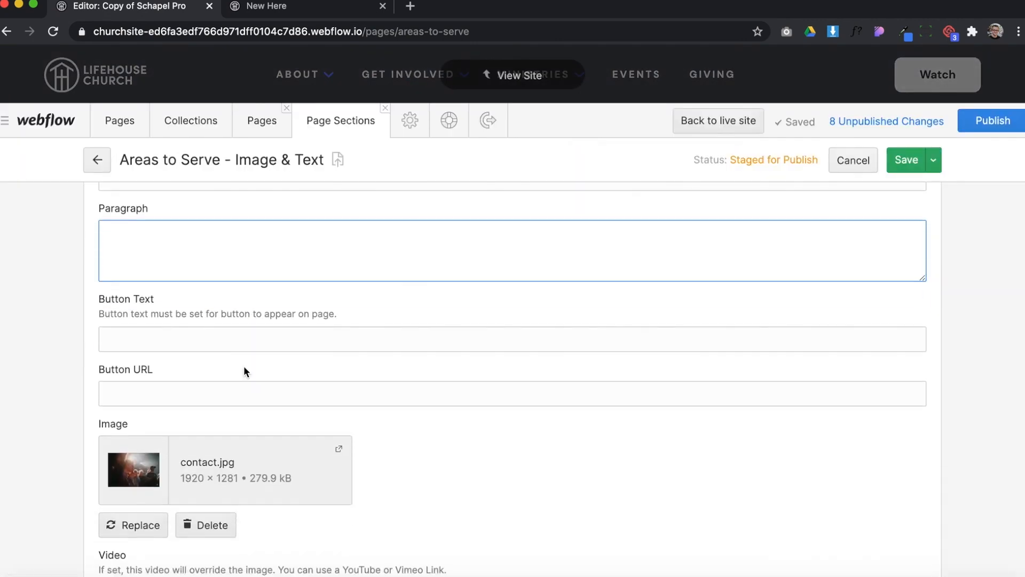
scroll(172, 428, down, 2)
scroll(162, 466, down, 2)
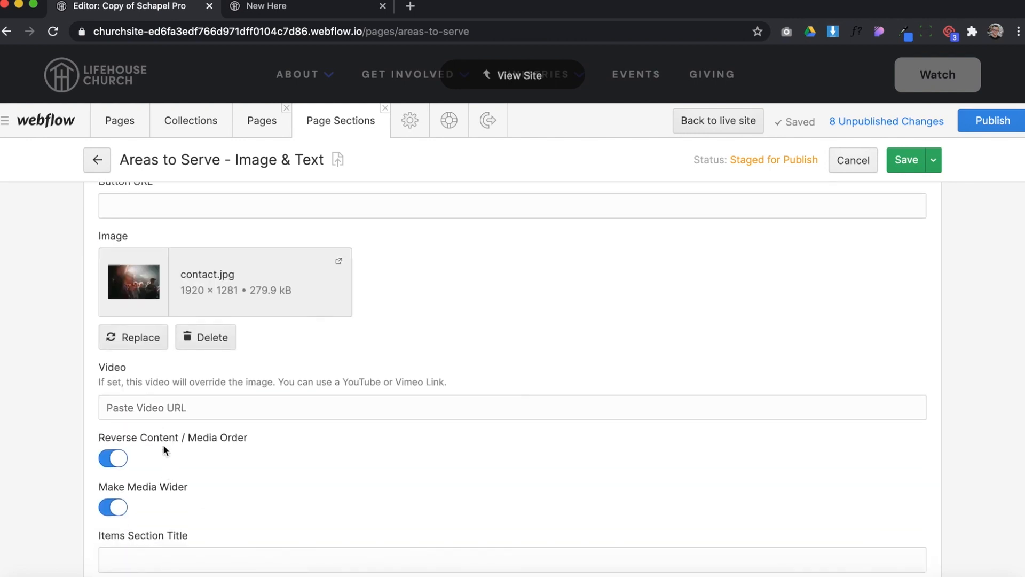
click(114, 508)
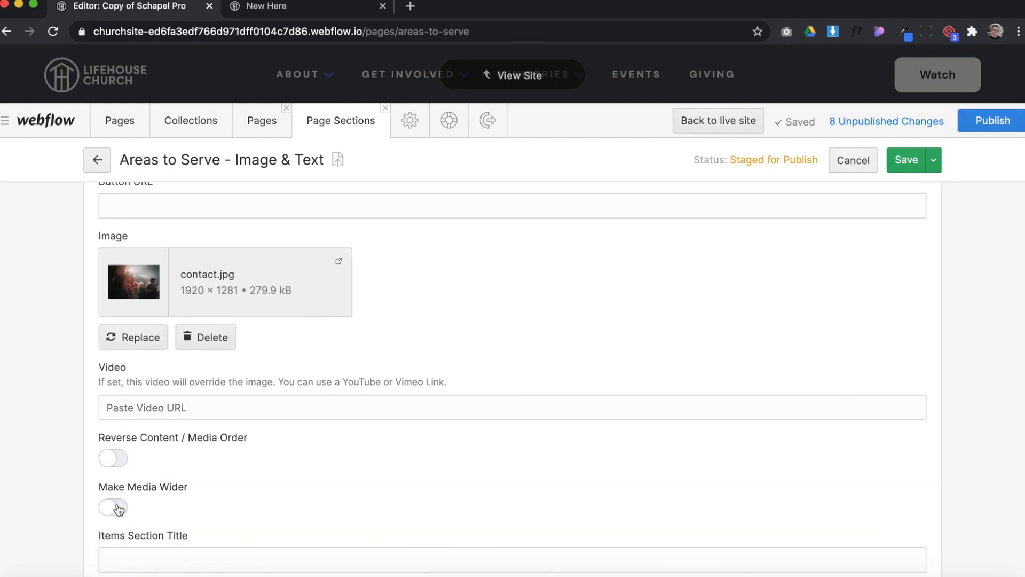
Set the section's items title to "See What God Can Do" and save the section
scroll(229, 422, down, 5)
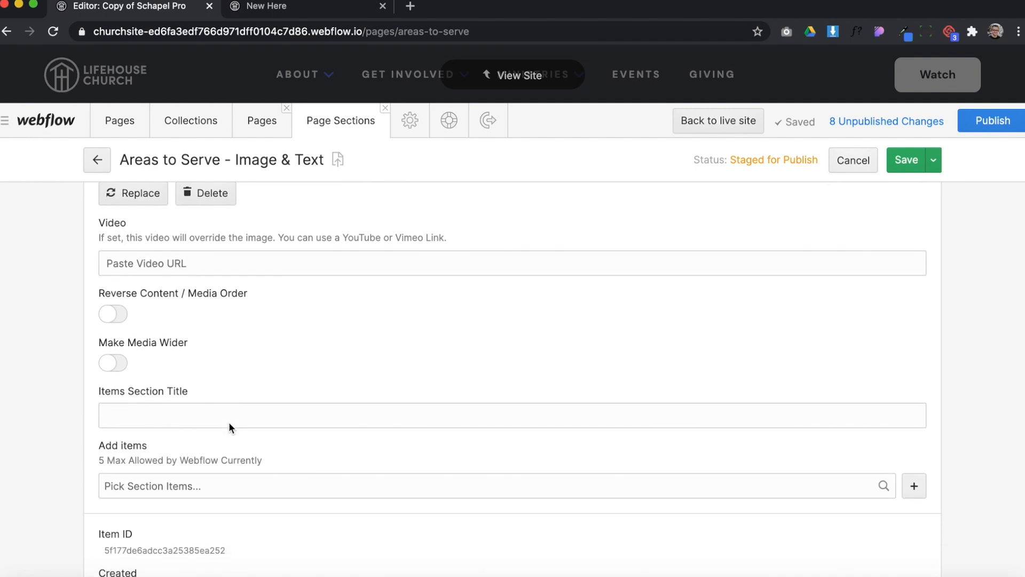
click(179, 341)
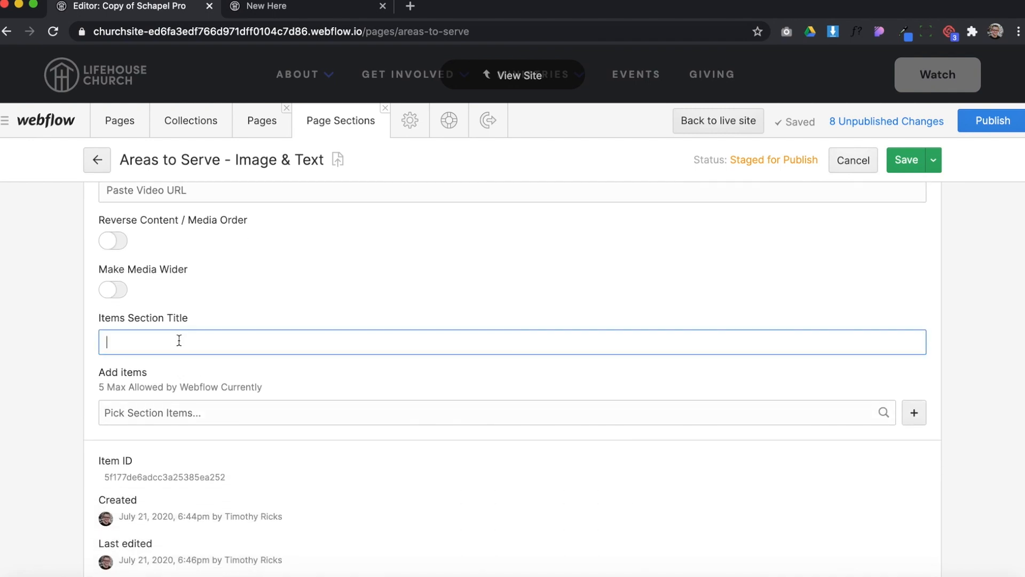
scroll(179, 341, up, 2)
scroll(179, 341, down, 3)
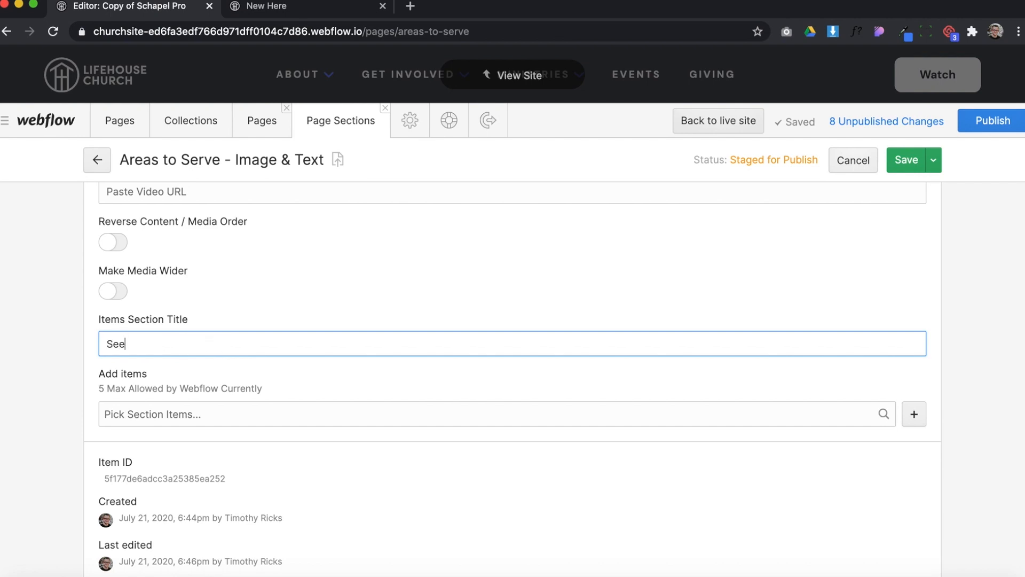
text(t )
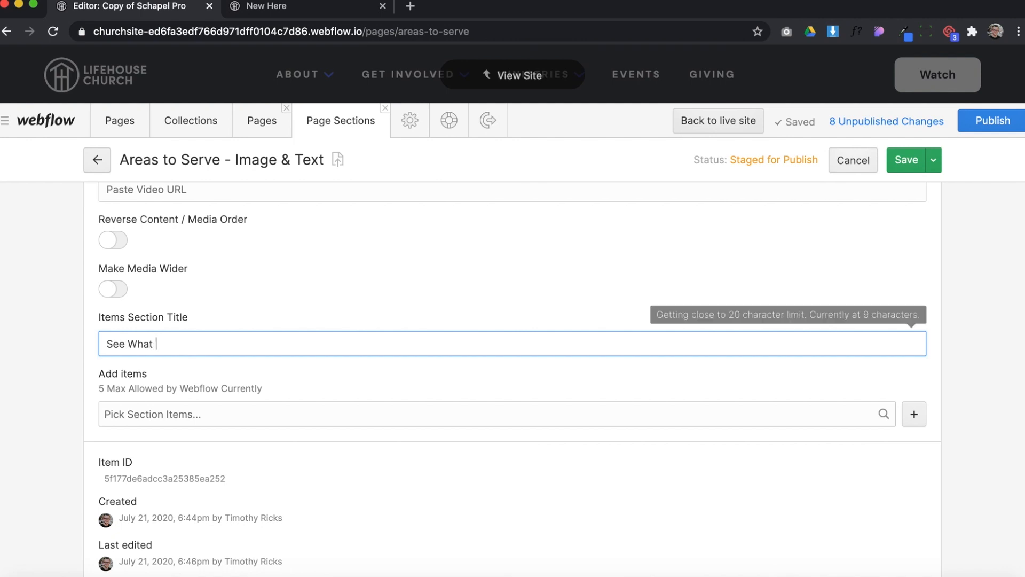
text(God Can Do)
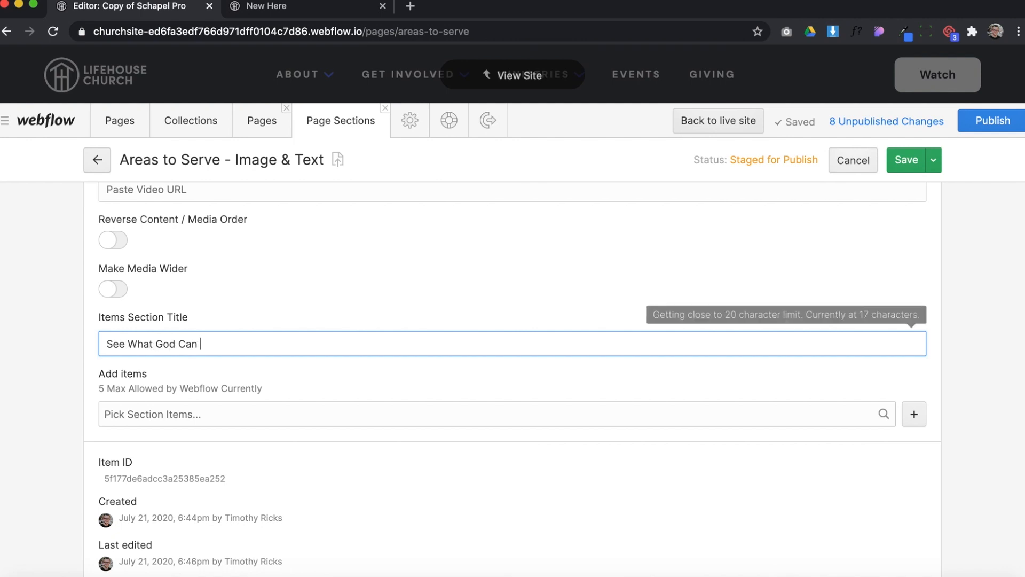
click(895, 154)
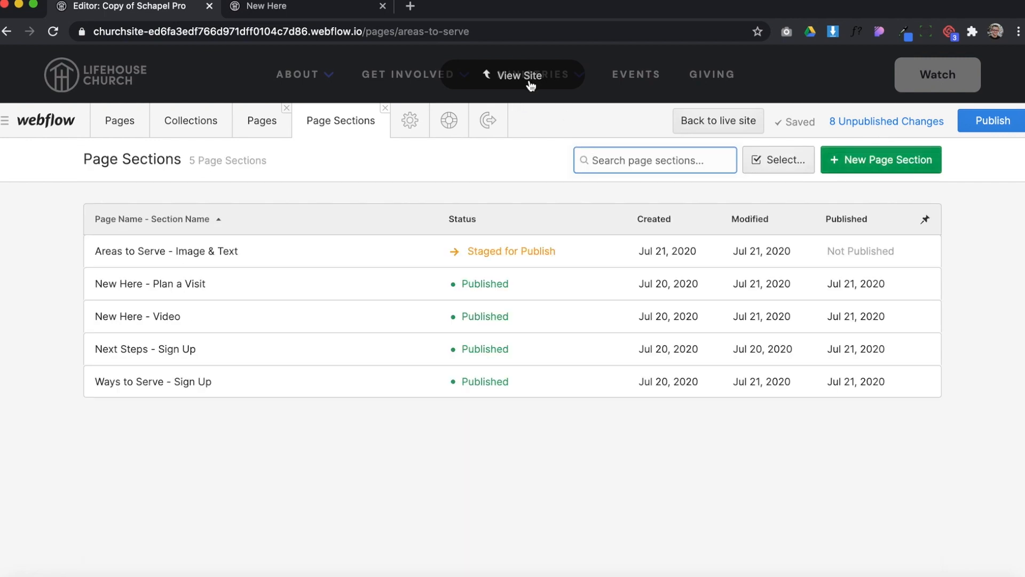
Check in the site view how the items title displays below the section's image
click(530, 80)
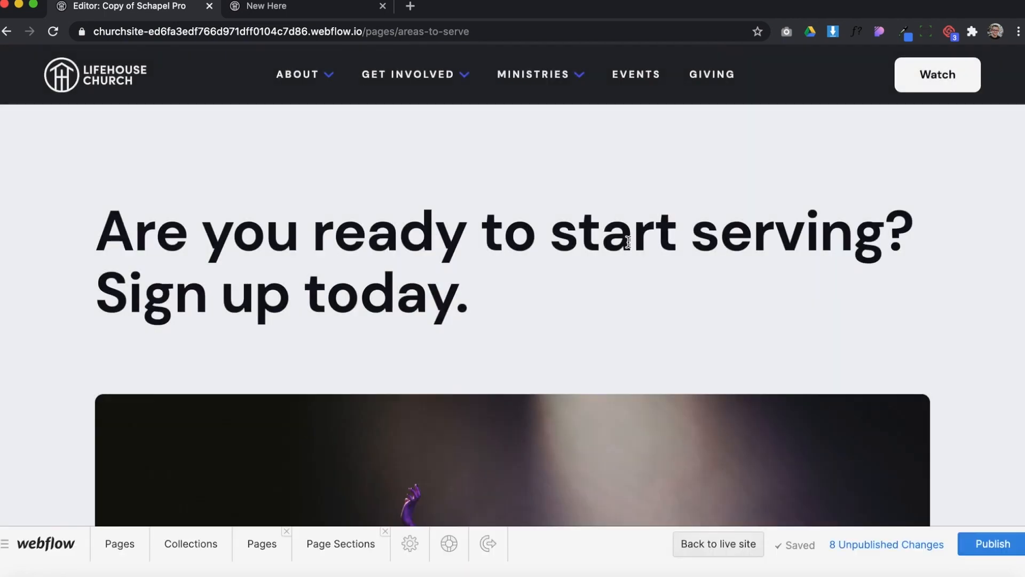
scroll(639, 279, down, 5)
scroll(638, 278, down, 3)
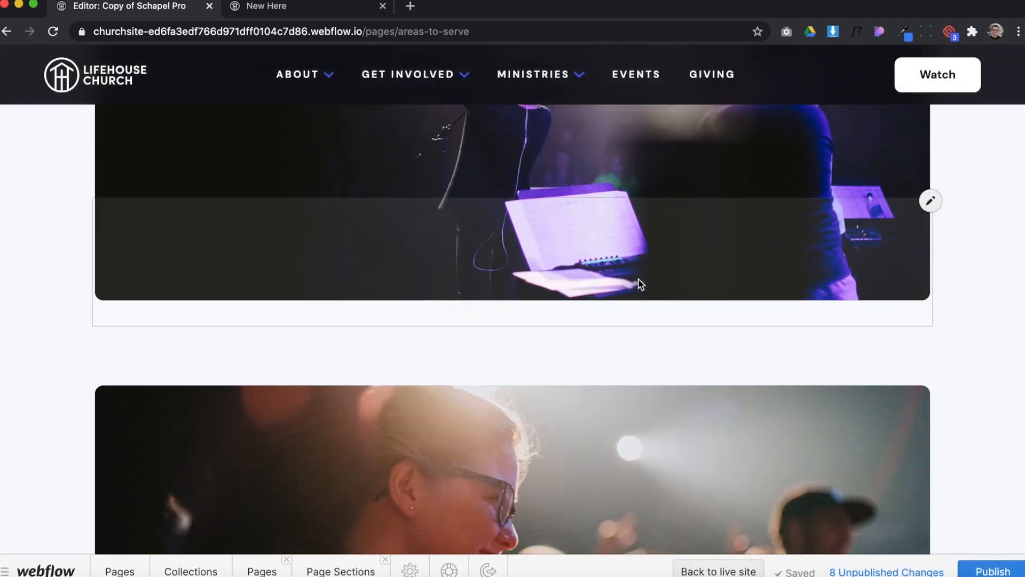
scroll(503, 293, up, 8)
scroll(505, 296, down, 5)
scroll(504, 295, down, 5)
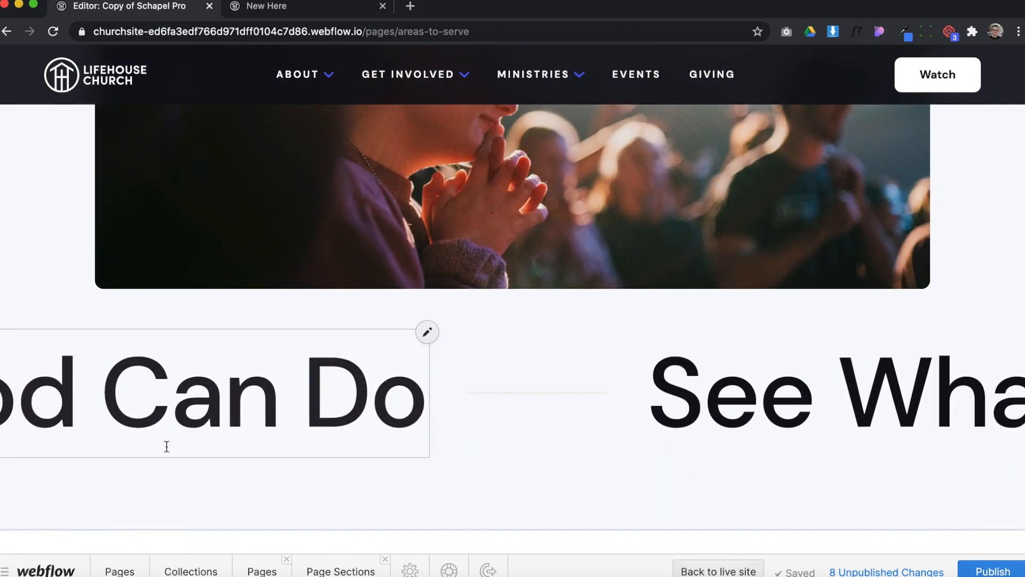
Add the New Here items Childcare, Parking and Service to the "Areas to Serve - Image & Text" section and save it
click(341, 571)
click(351, 238)
scroll(357, 406, down, 10)
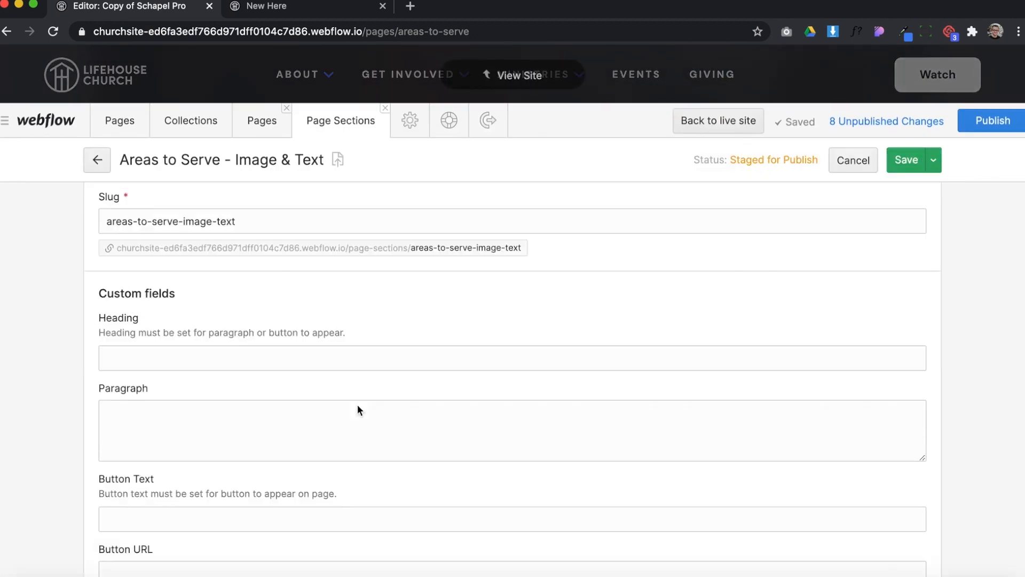
click(131, 365)
click(145, 389)
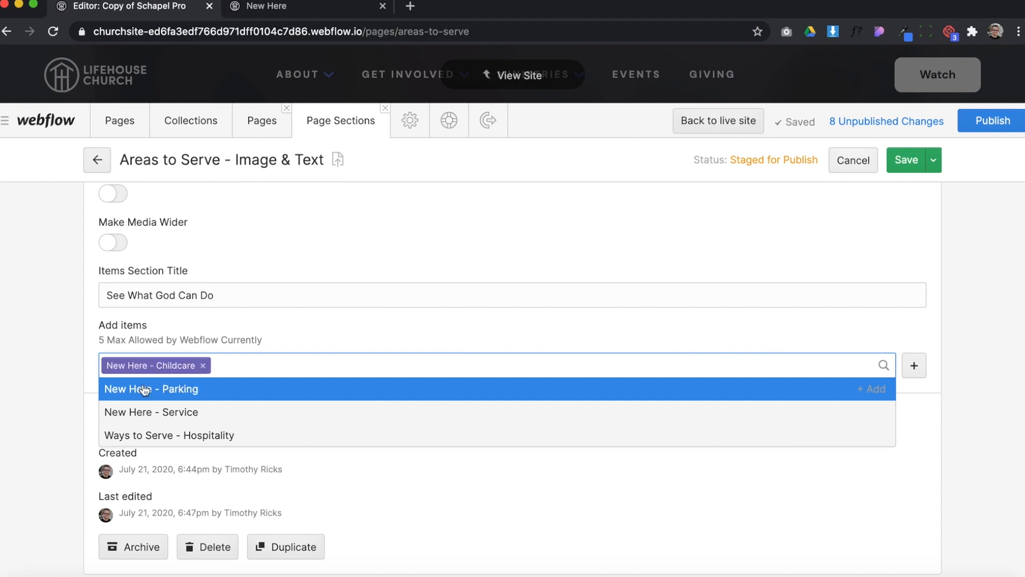
click(148, 389)
click(159, 389)
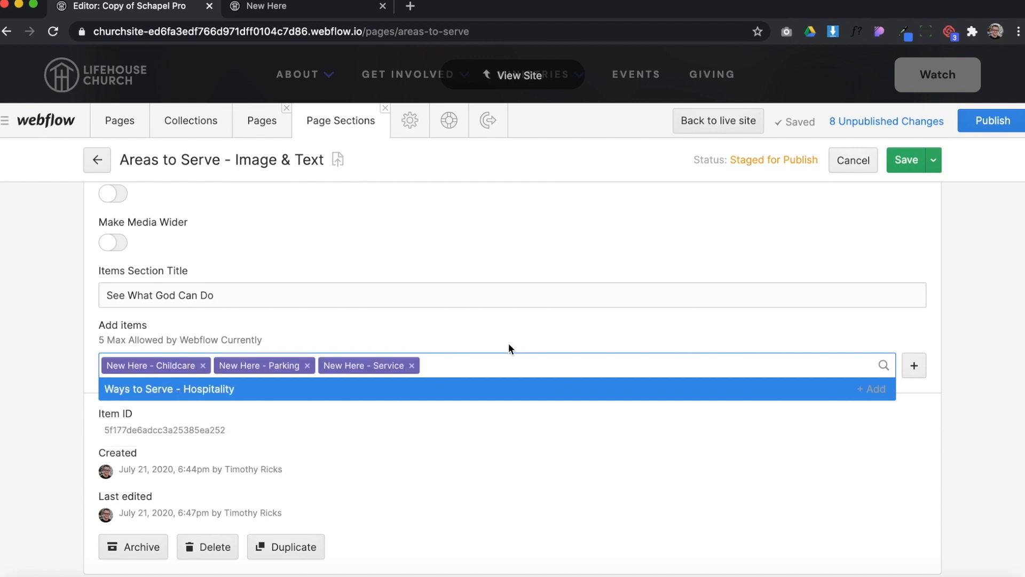
click(845, 339)
click(918, 366)
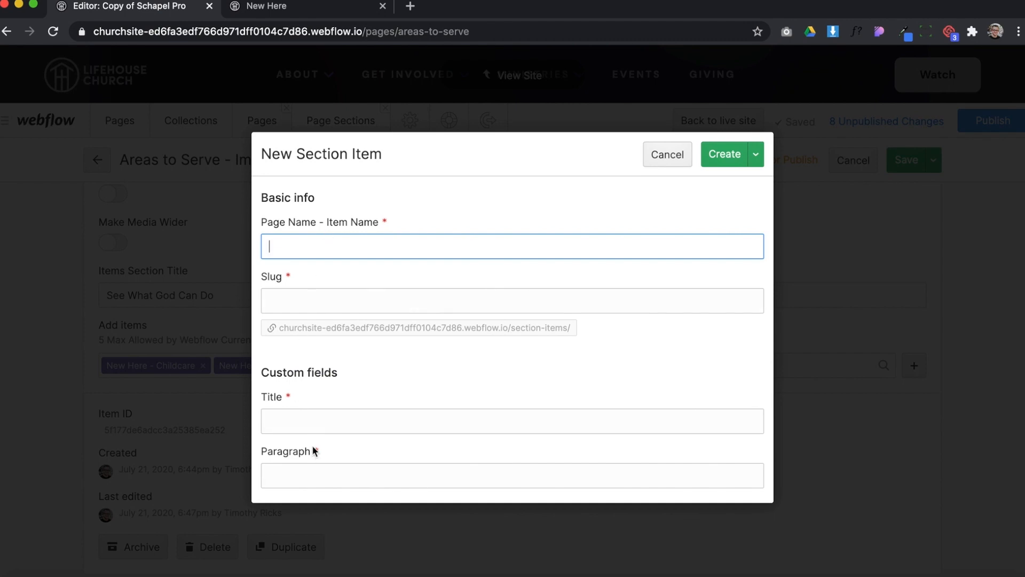
click(654, 156)
click(900, 158)
Check in the site view how the added section items display beneath the items title
click(520, 74)
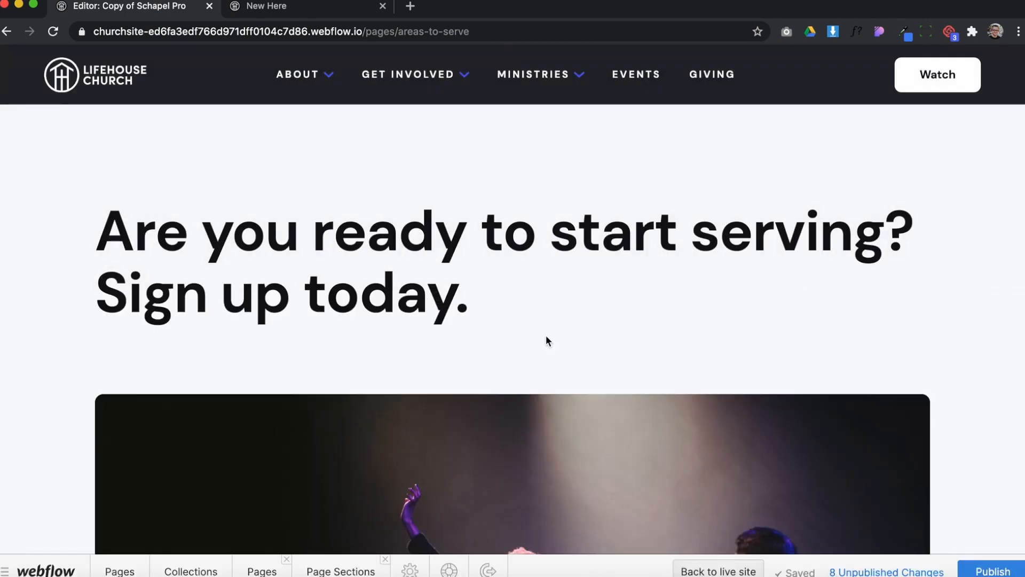
scroll(567, 345, down, 10)
scroll(567, 345, up, 10)
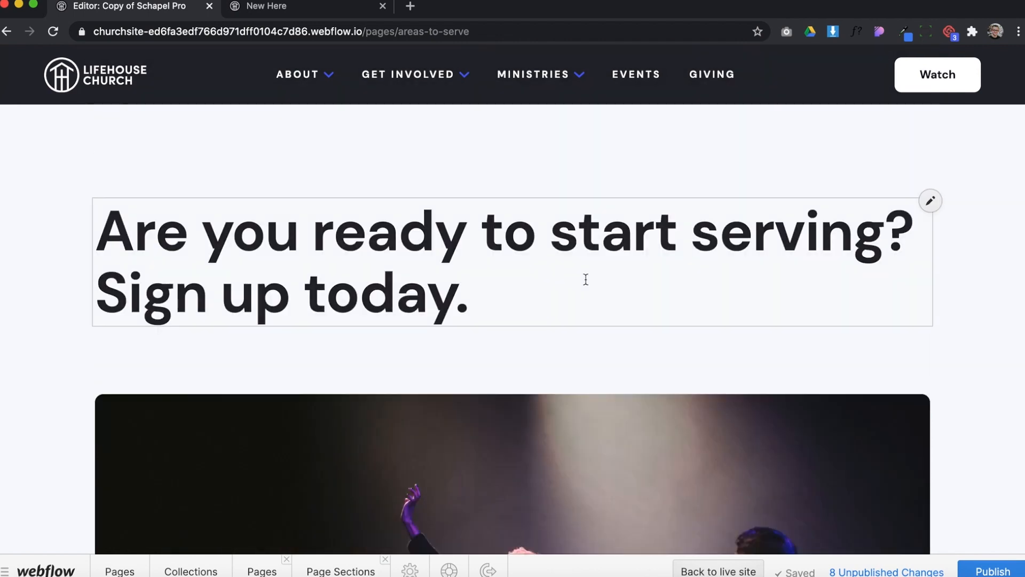
scroll(586, 279, down, 8)
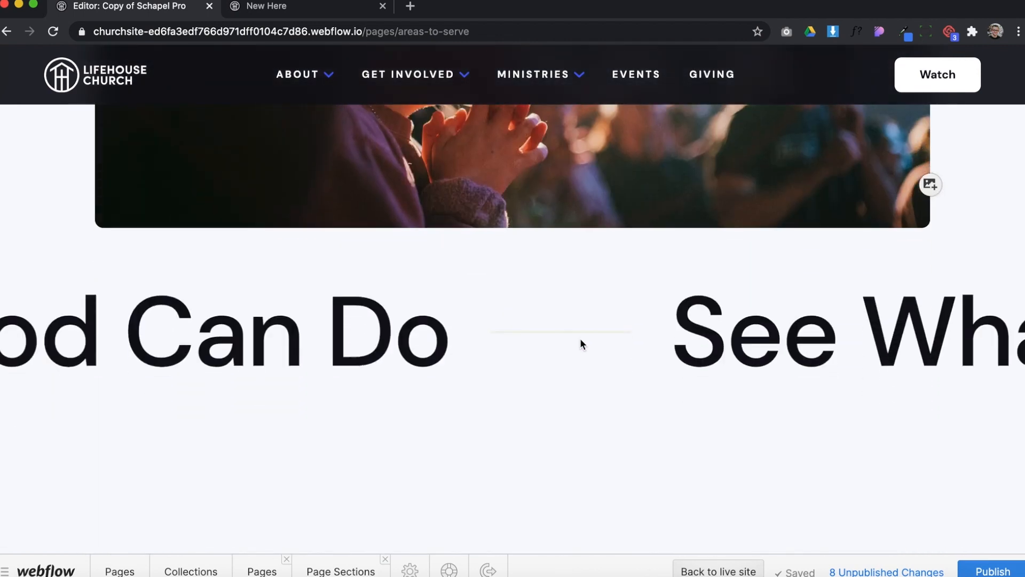
scroll(581, 340, down, 3)
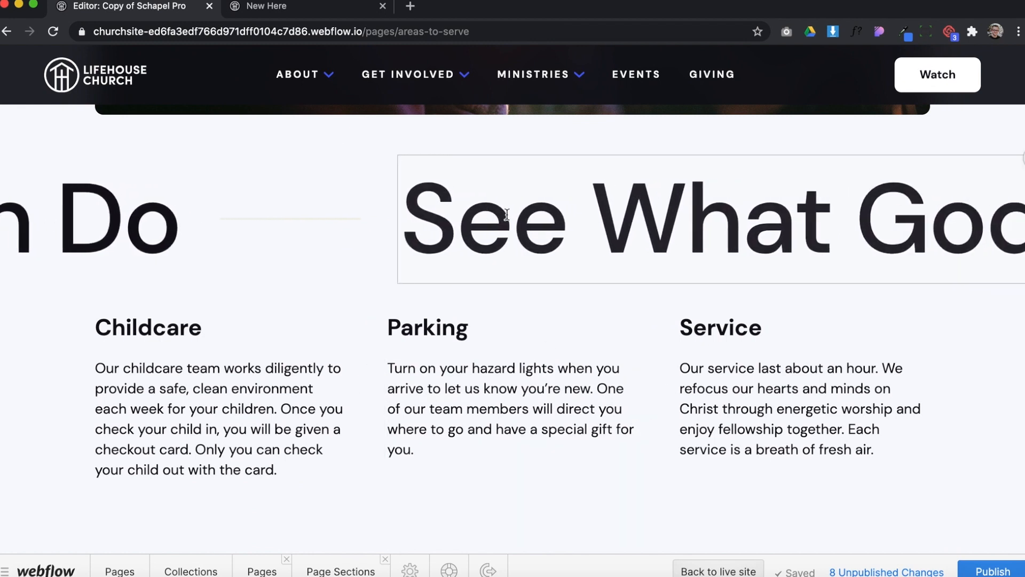
scroll(507, 213, up, 5)
scroll(347, 322, down, 5)
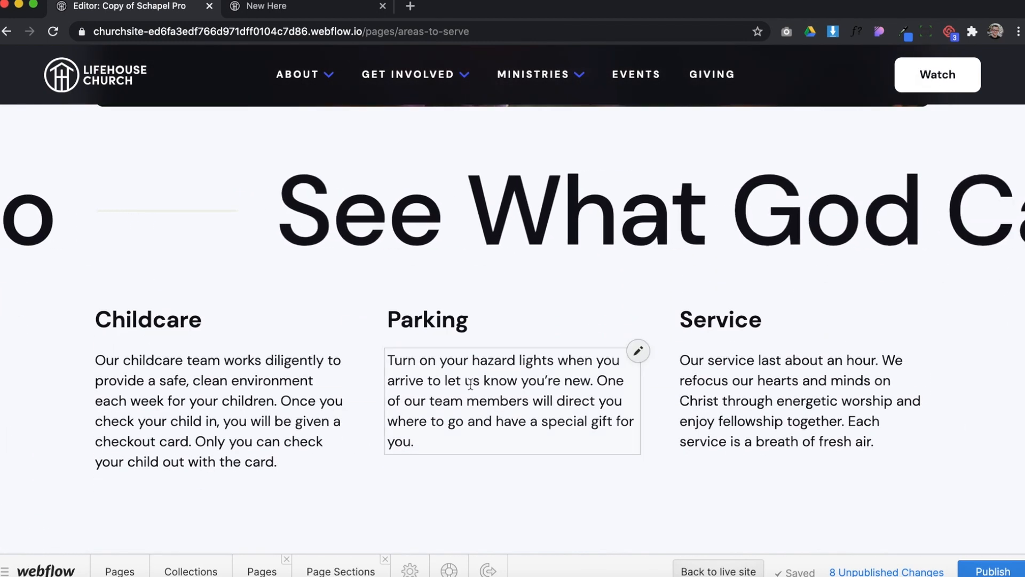
scroll(470, 384, down, 5)
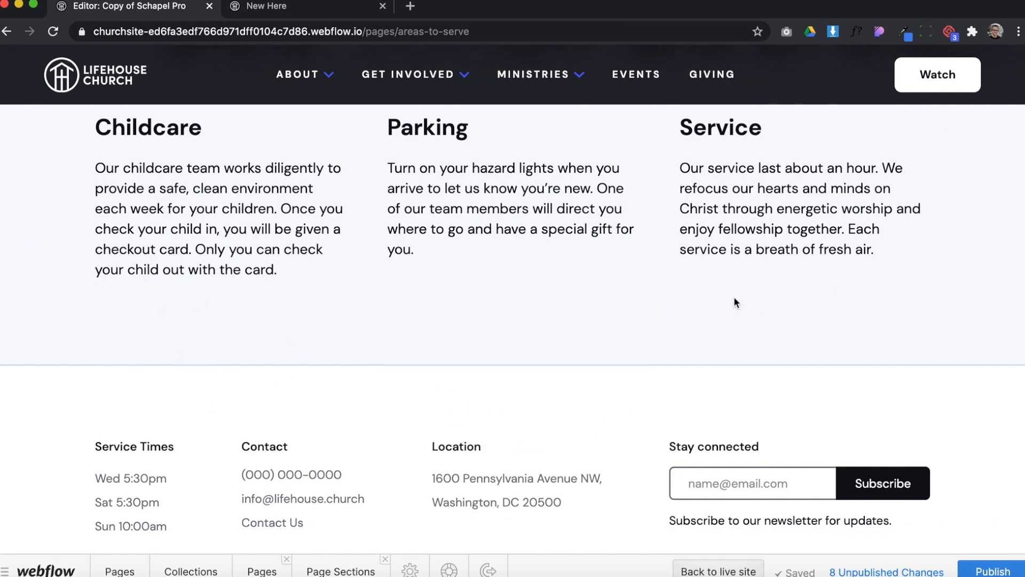
Start a new item in the Page Sections collection and name it "Areas to Serve - Image & Text"
click(204, 570)
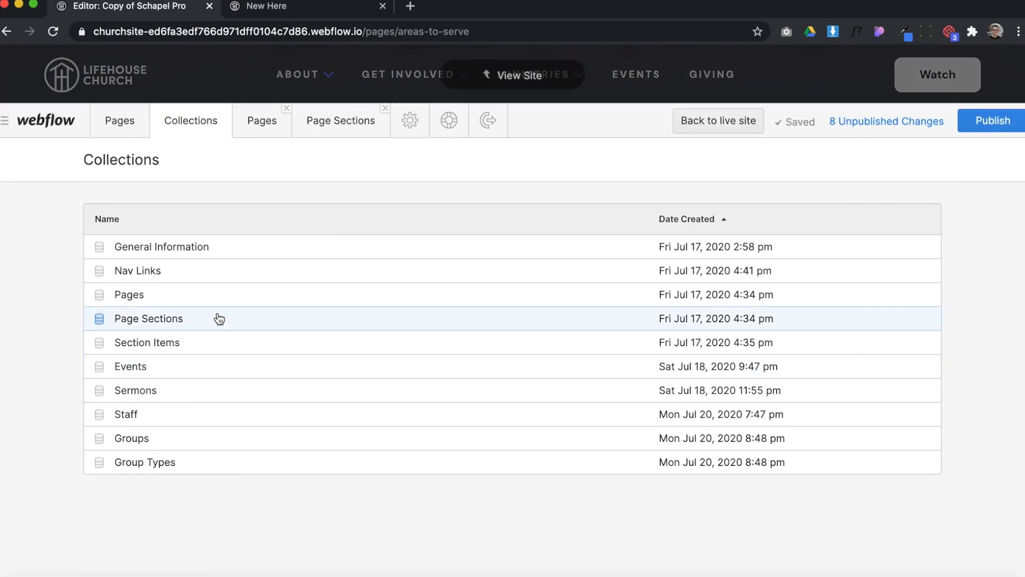
click(213, 319)
click(844, 159)
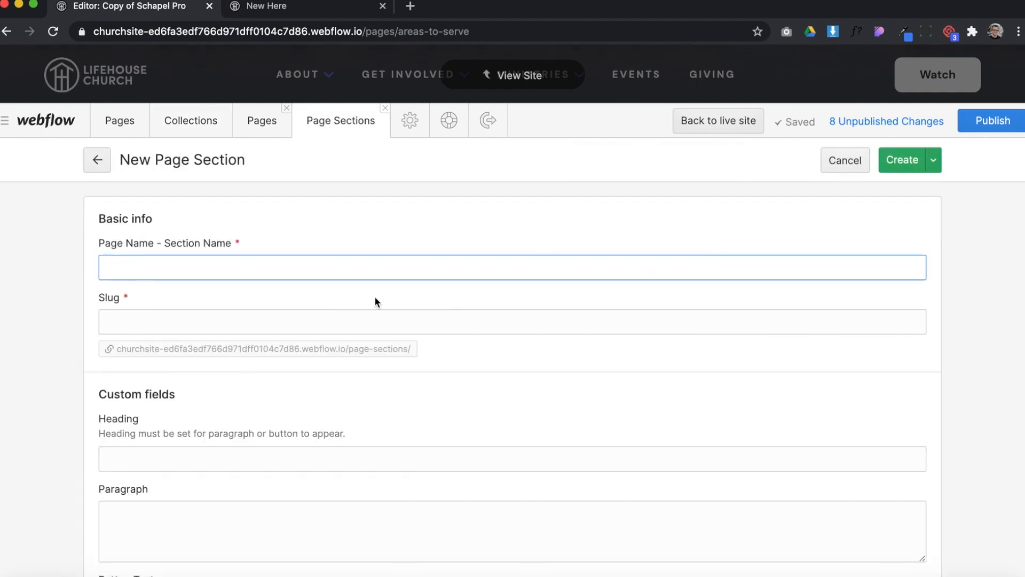
text(Areas to Serve )
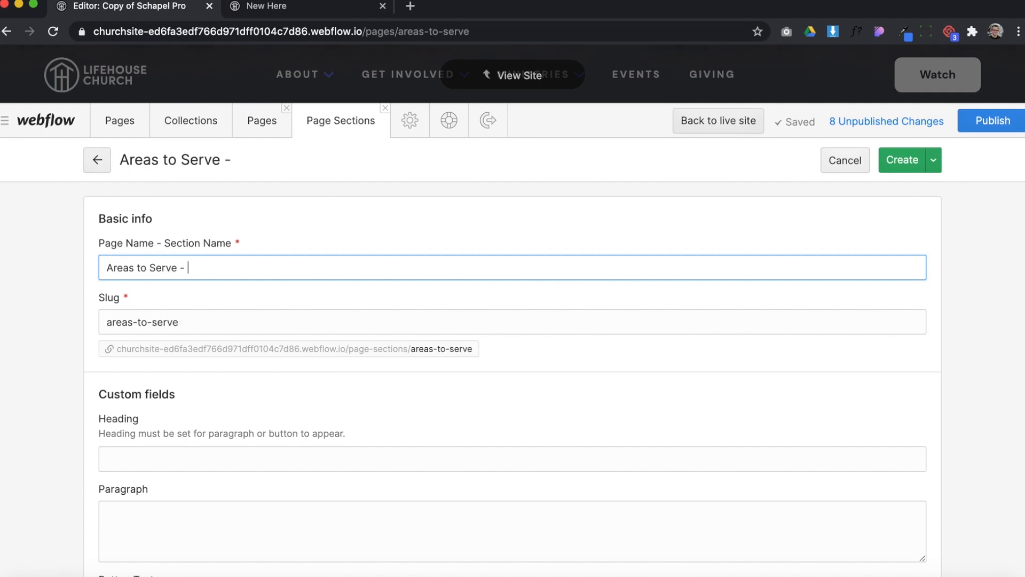
text(- Image )
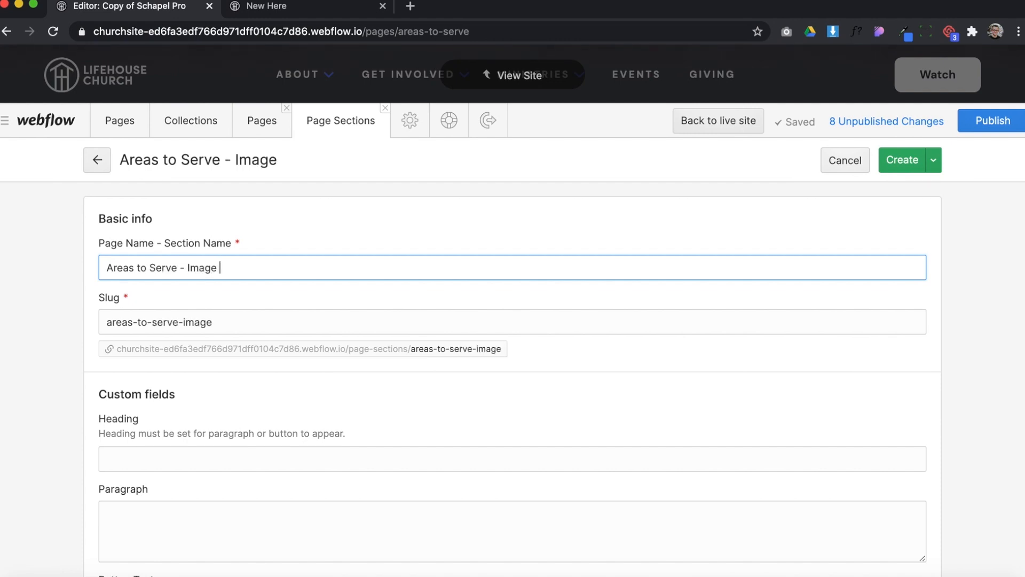
text(& Text)
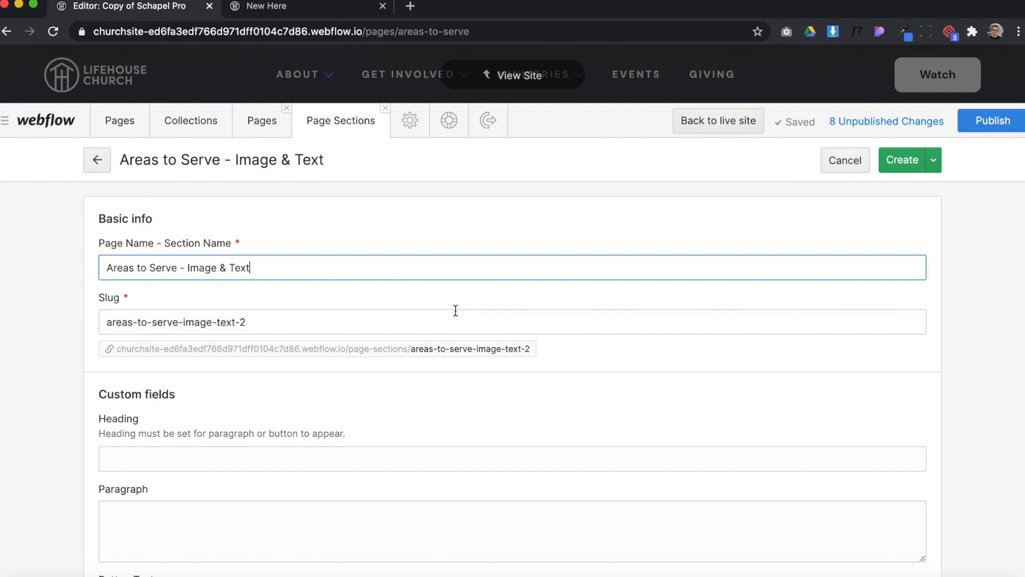
Set the new page section's heading to "This is my second heading."
scroll(455, 309, down, 3)
scroll(256, 306, down, 5)
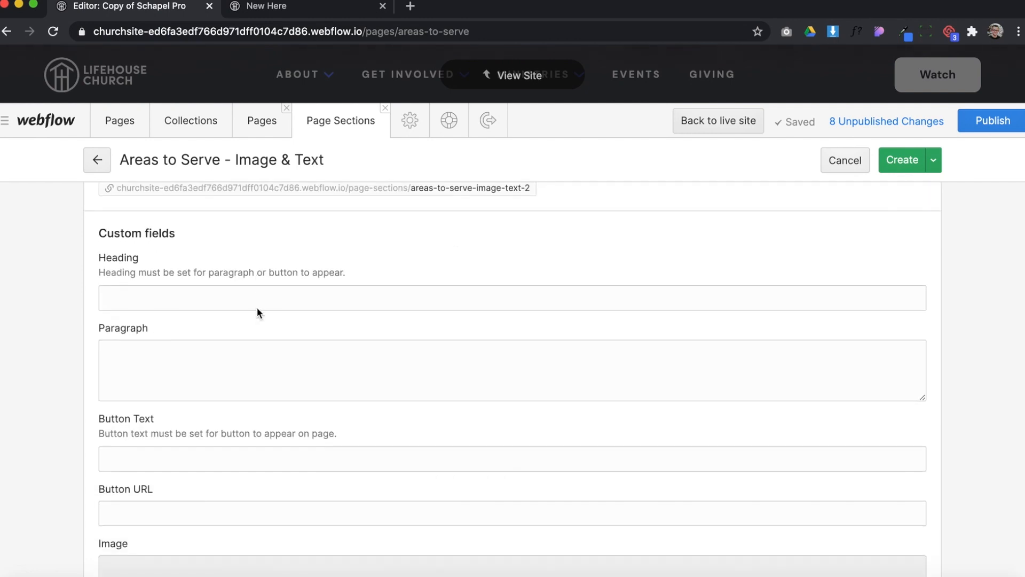
scroll(159, 273, up, 1)
click(150, 243)
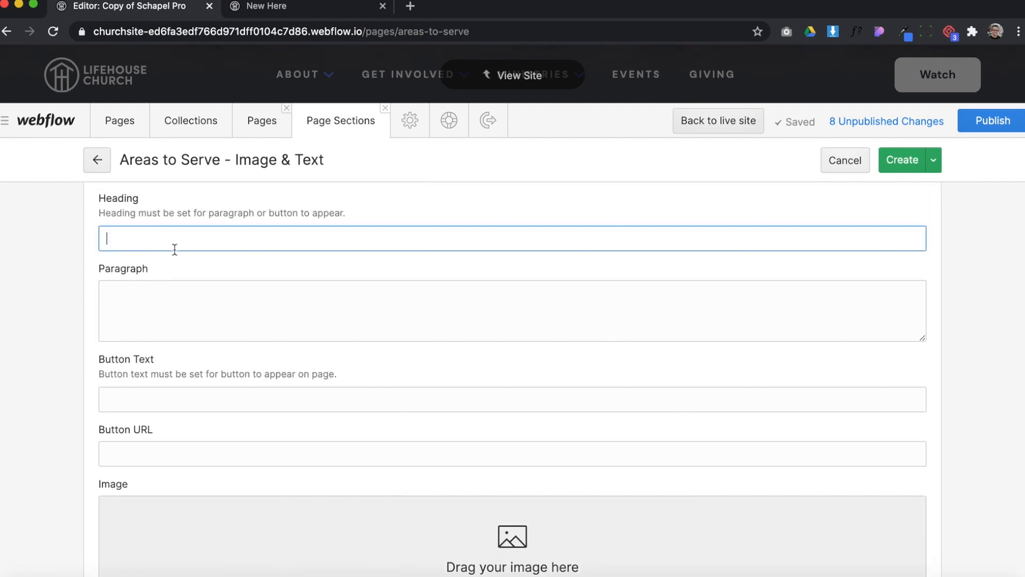
text(THis is my second heading.)
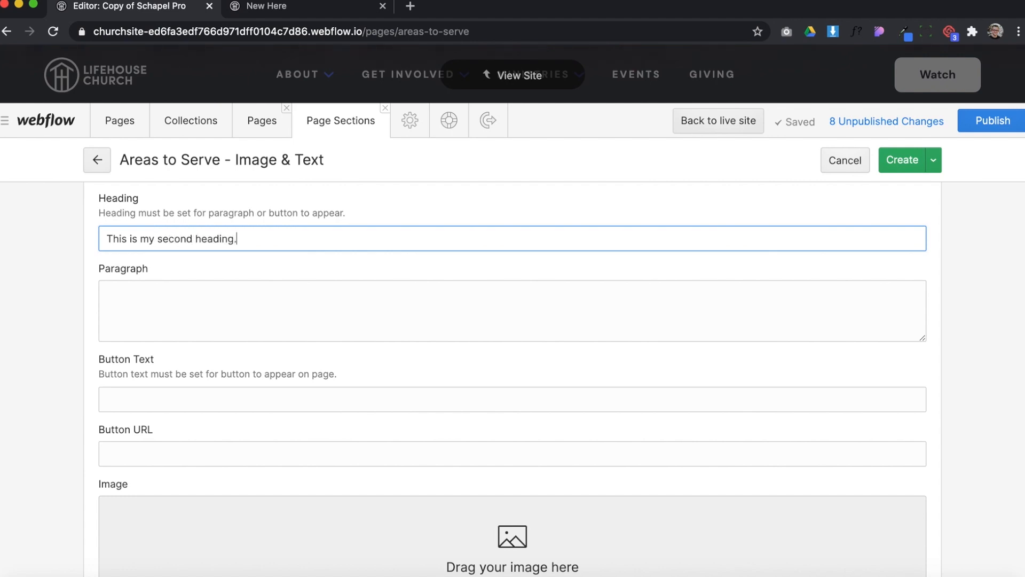
Upload giving.jpg from the Downloads folder as the new page section's image
scroll(175, 363, down, 4)
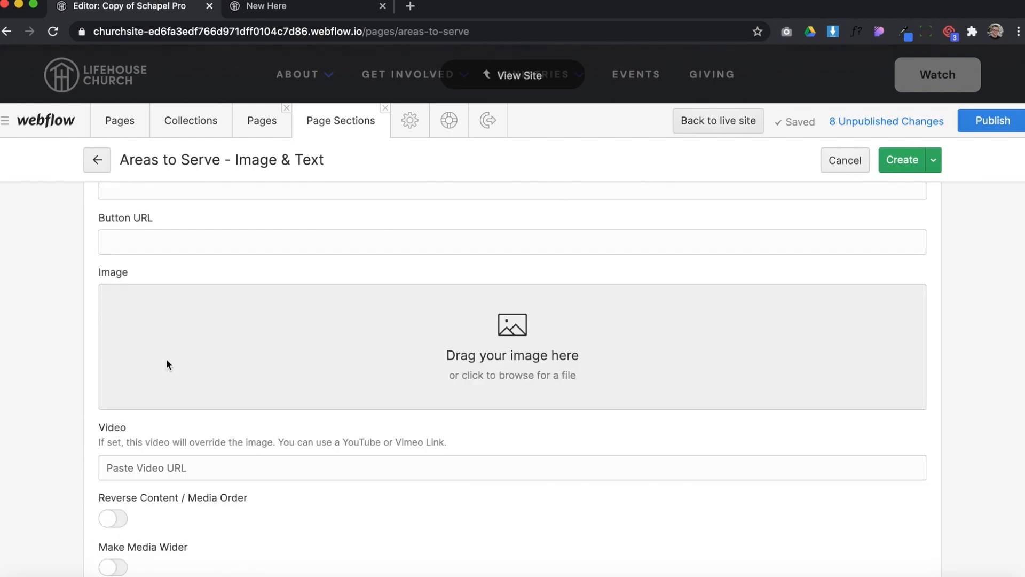
click(219, 338)
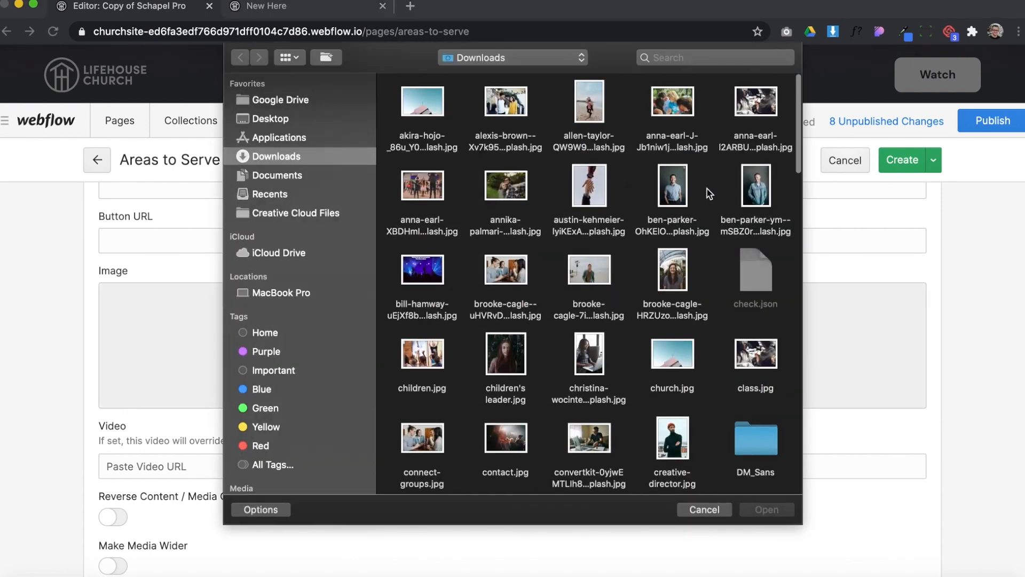
scroll(646, 219, down, 10)
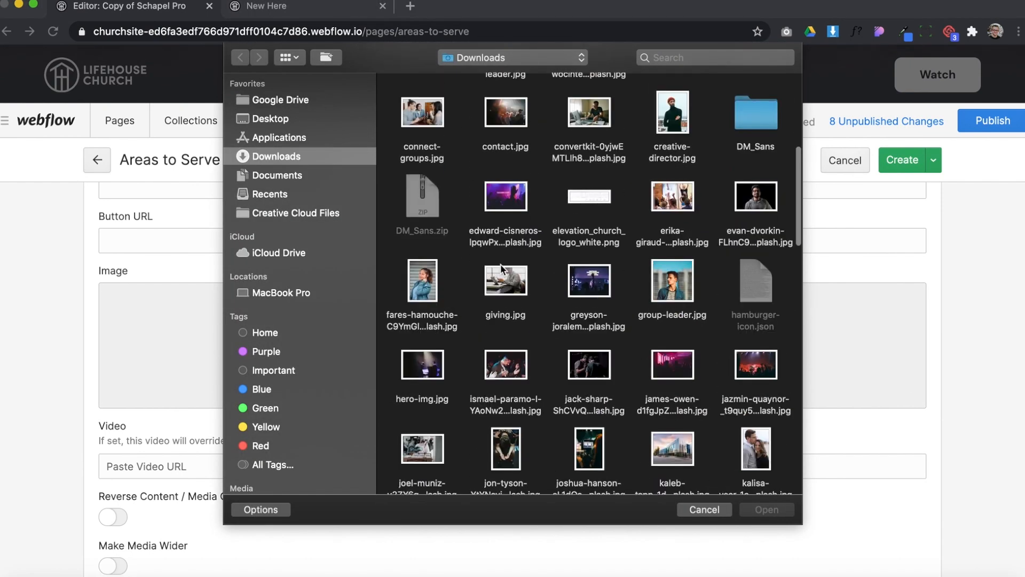
double_click(518, 182)
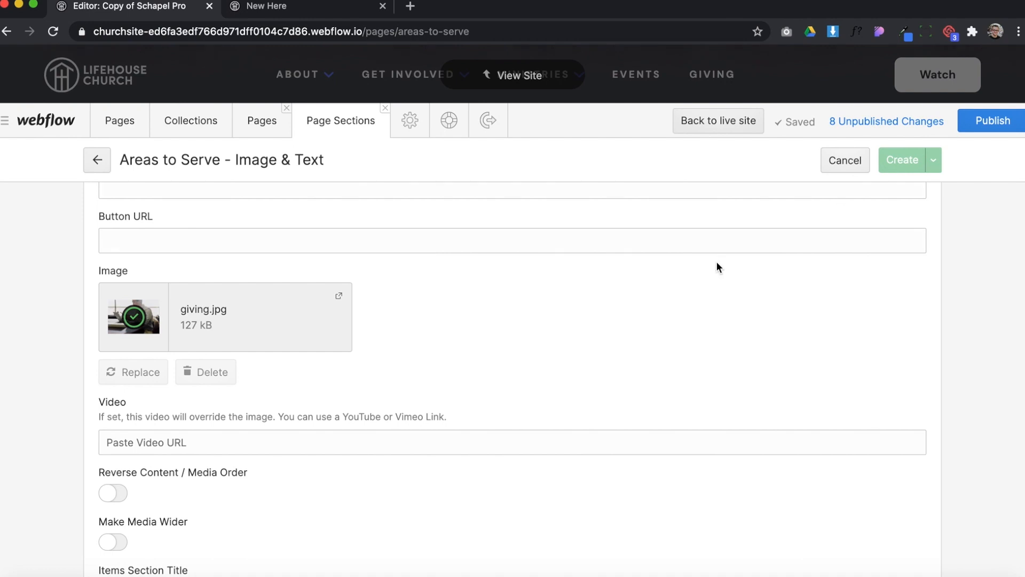
Create the drafted page section and add it to the Areas to Serve page's sections, saving the page
scroll(717, 262, up, 3)
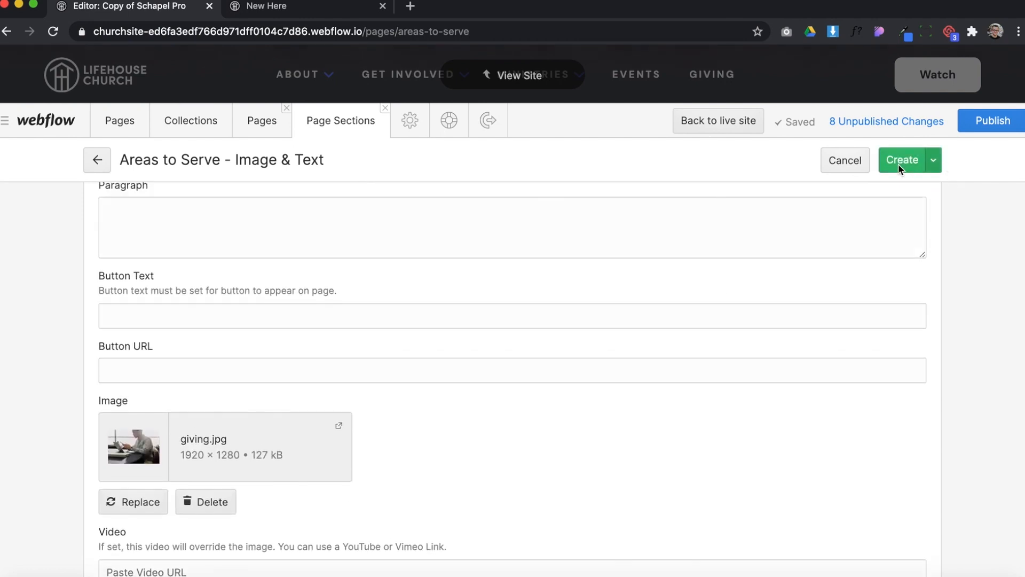
click(898, 165)
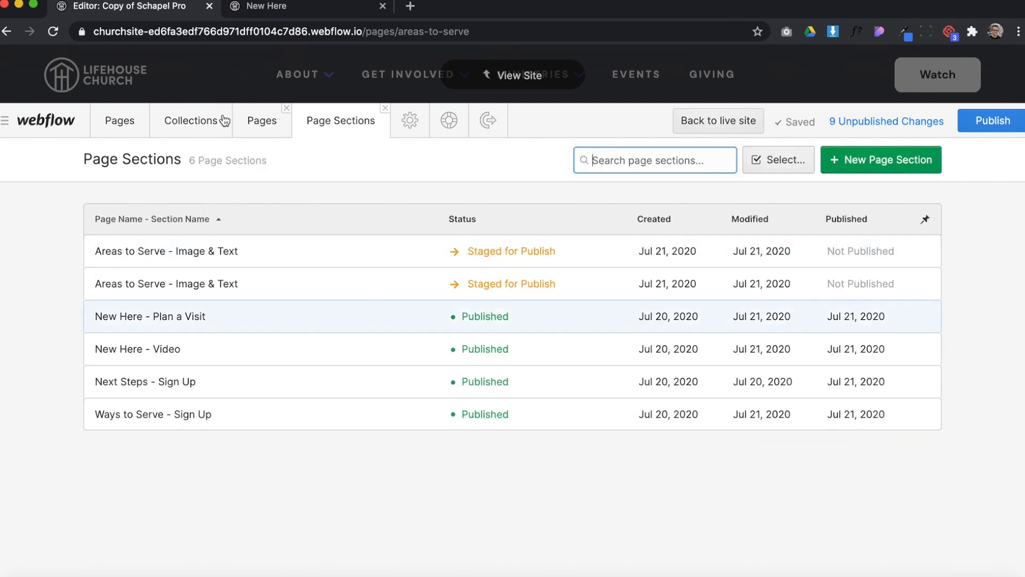
click(258, 123)
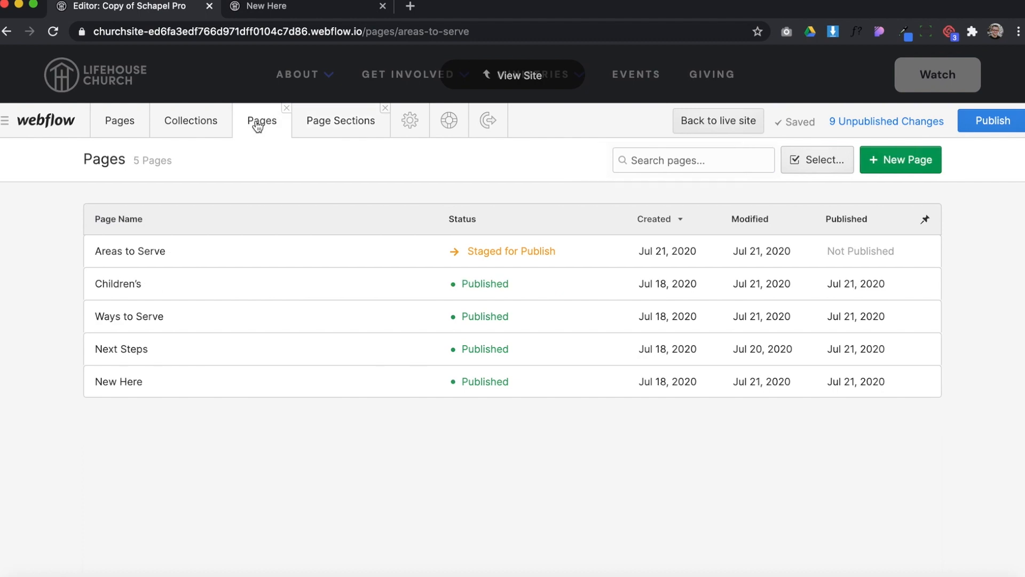
click(176, 253)
scroll(367, 360, down, 4)
scroll(366, 362, down, 5)
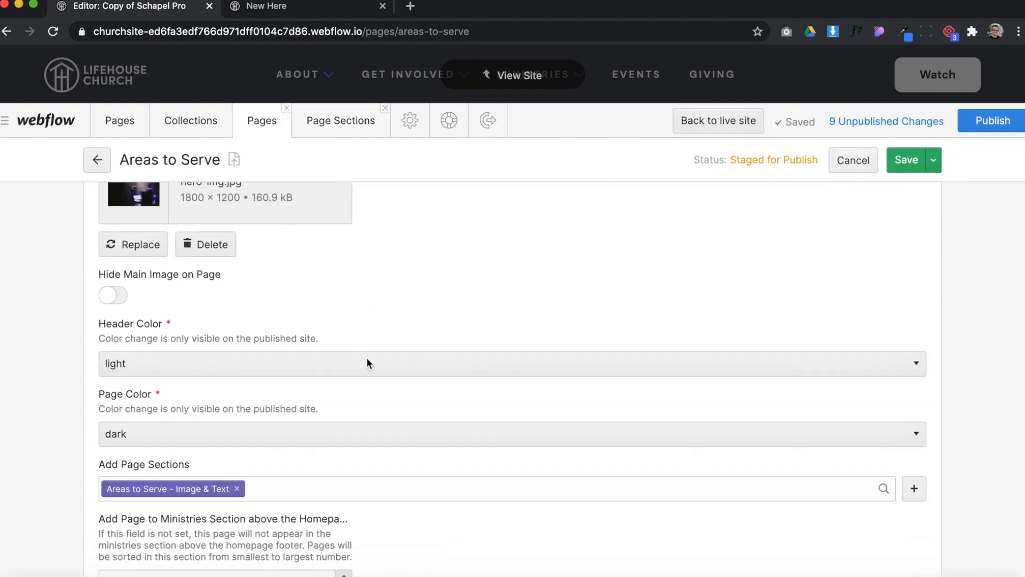
click(293, 374)
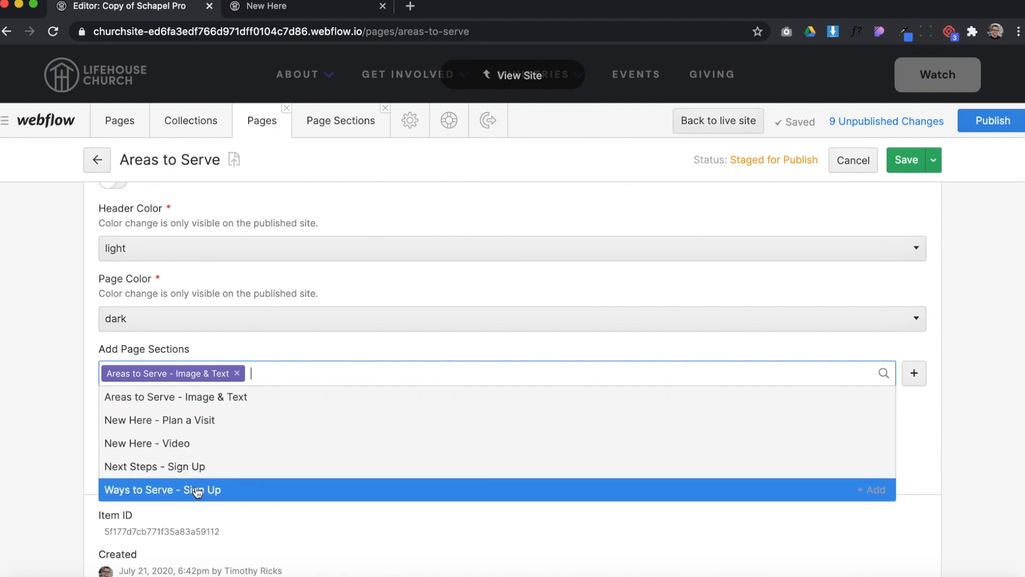
click(257, 404)
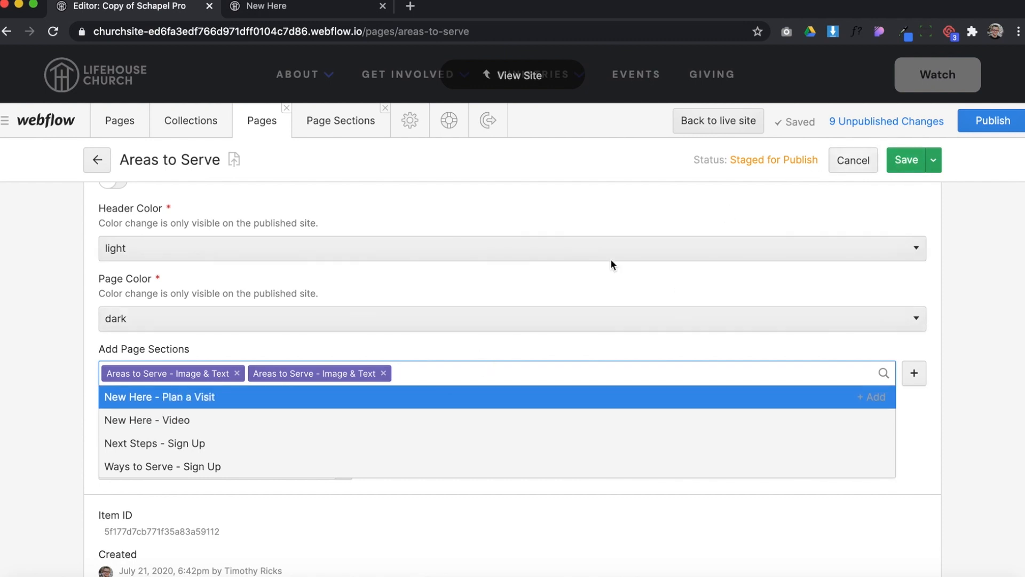
click(908, 160)
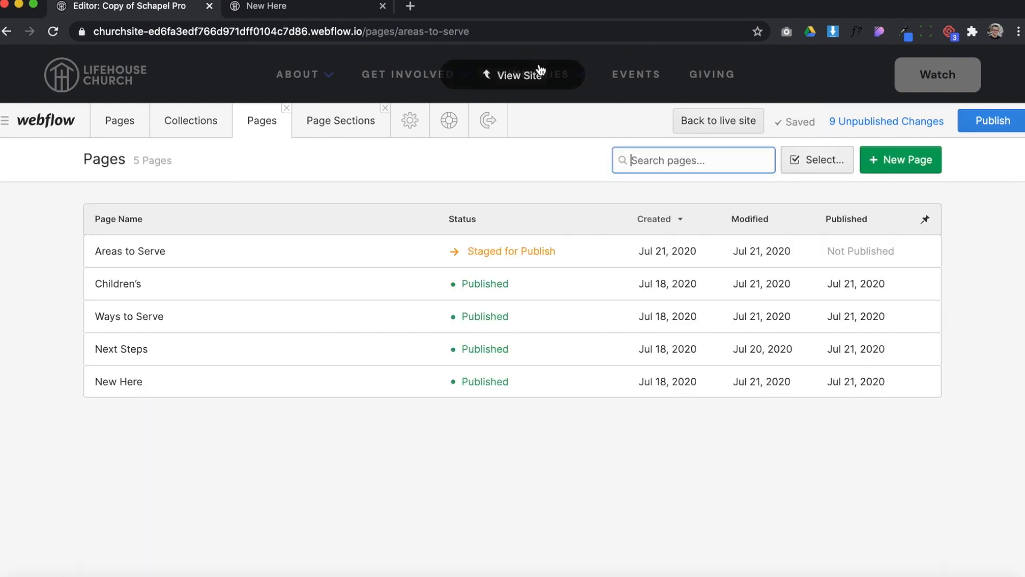
Check in the site view how the second image and text section displays on the Areas to Serve page
click(531, 74)
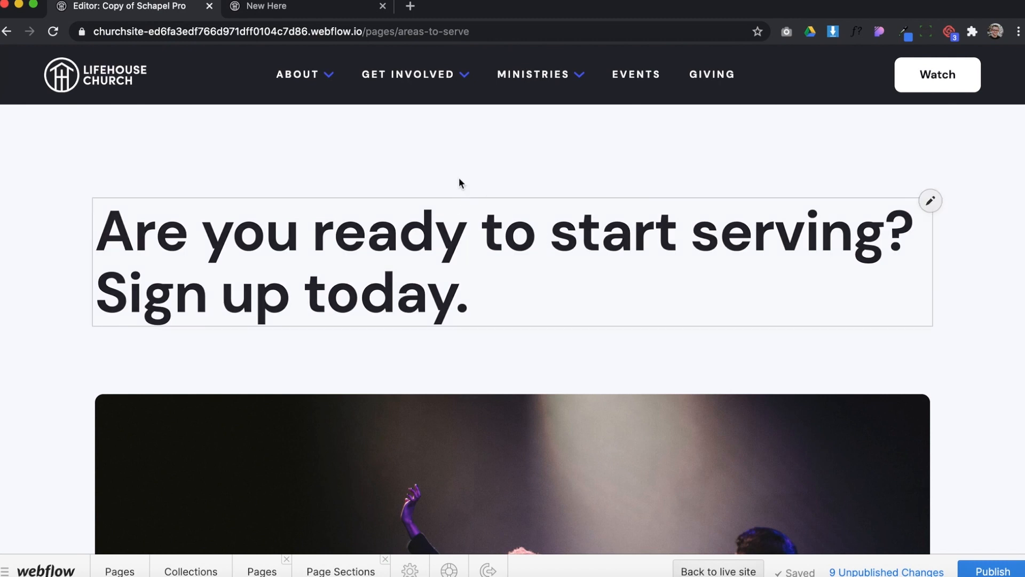
scroll(370, 331, down, 5)
scroll(370, 330, down, 10)
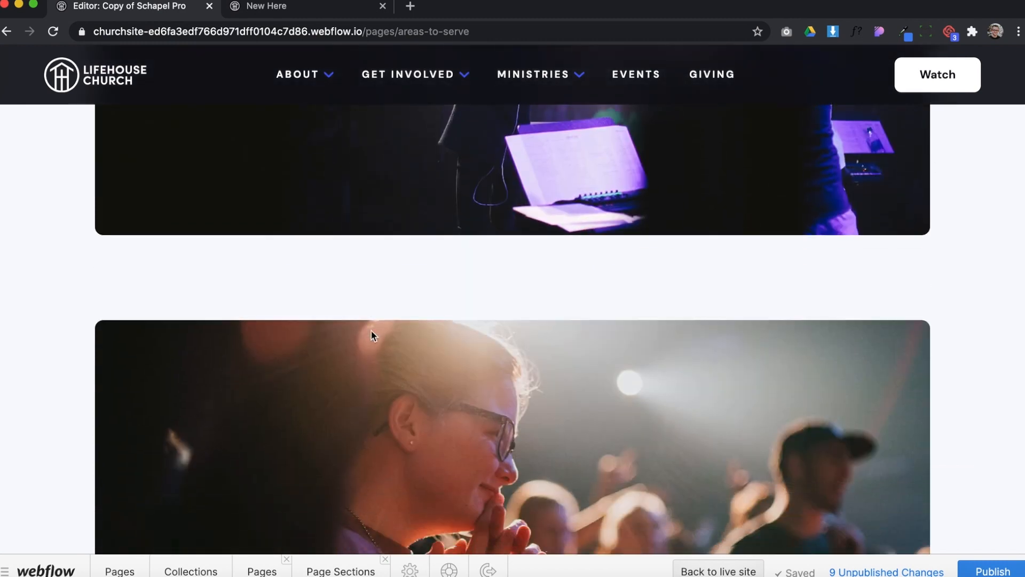
scroll(483, 409, down, 8)
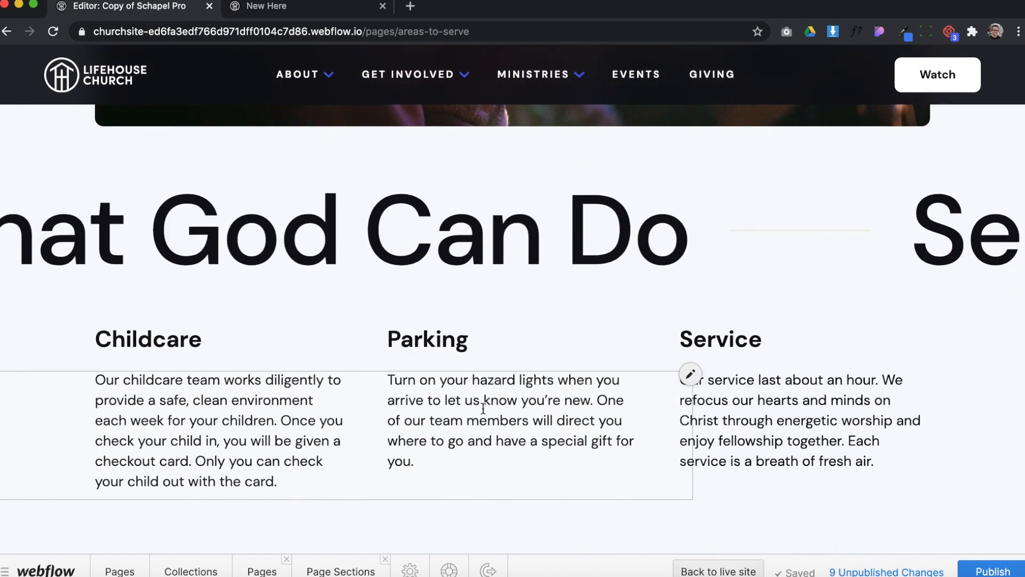
scroll(319, 374, down, 2)
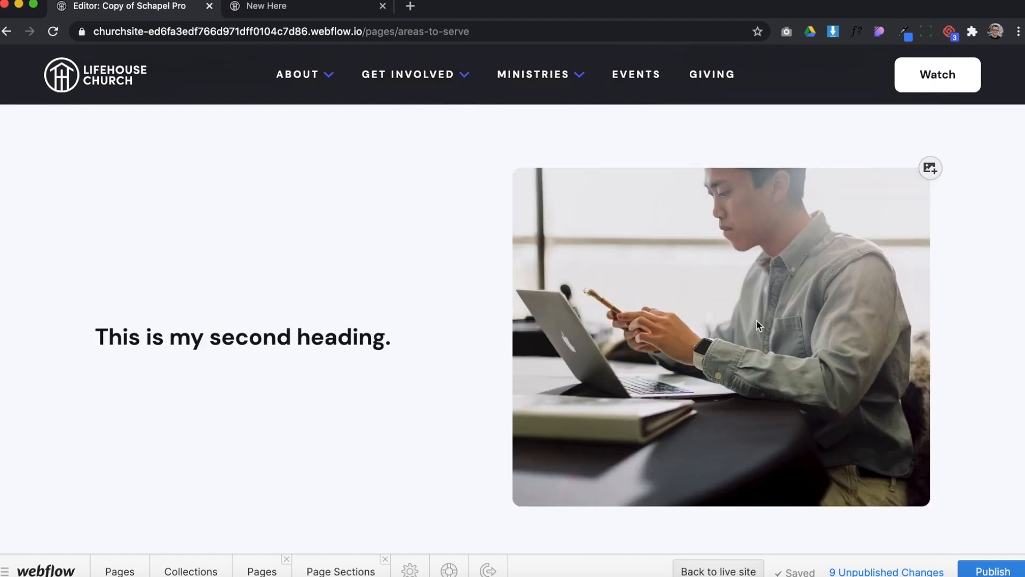
scroll(502, 373, down, 4)
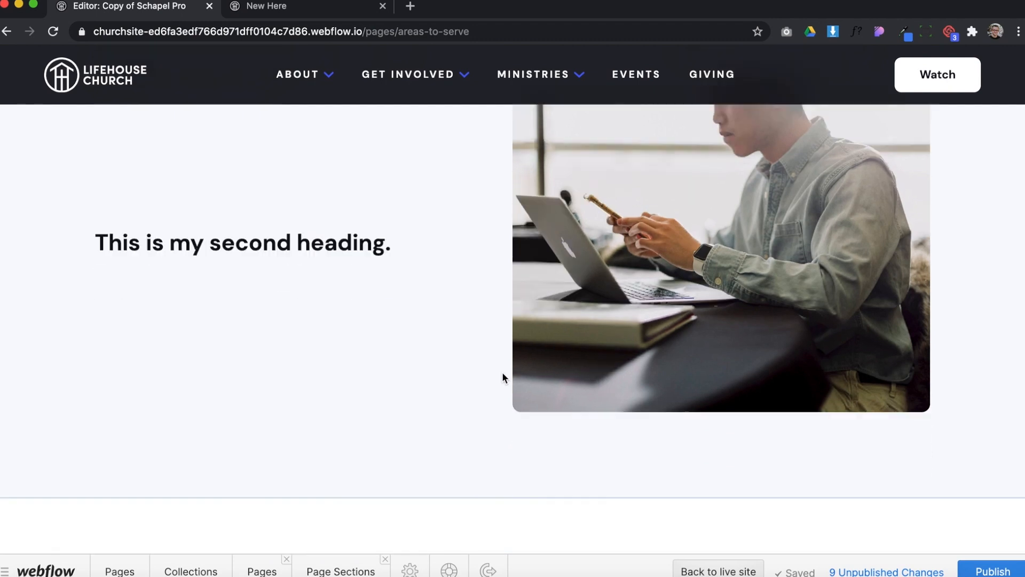
scroll(502, 374, up, 12)
scroll(502, 373, up, 6)
Set the Areas to Serve page's order number in the homepage Ministries section to 1 and save the page
click(264, 570)
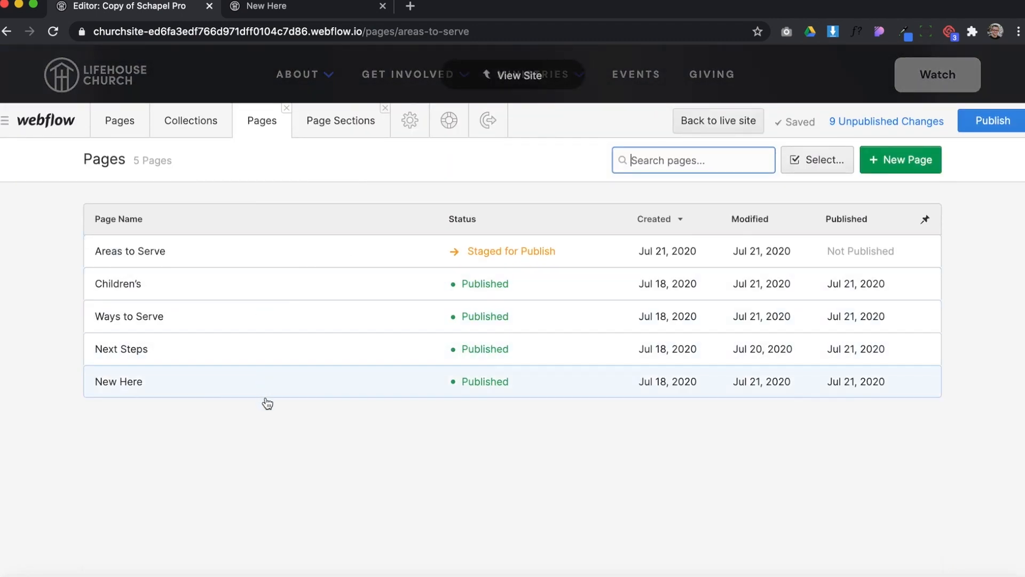
click(361, 248)
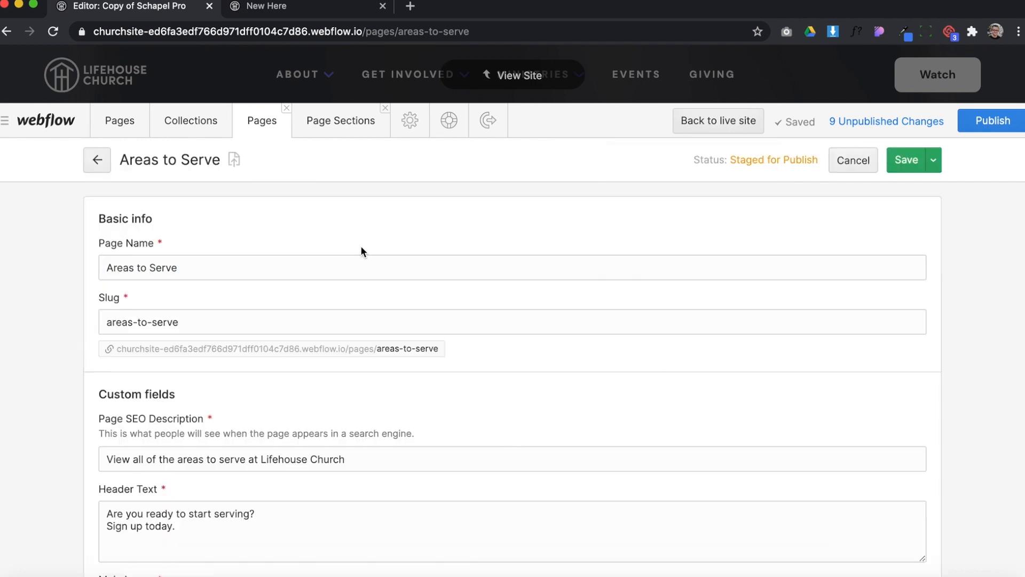
scroll(495, 420, down, 6)
scroll(495, 420, down, 6)
scroll(495, 420, up, 2)
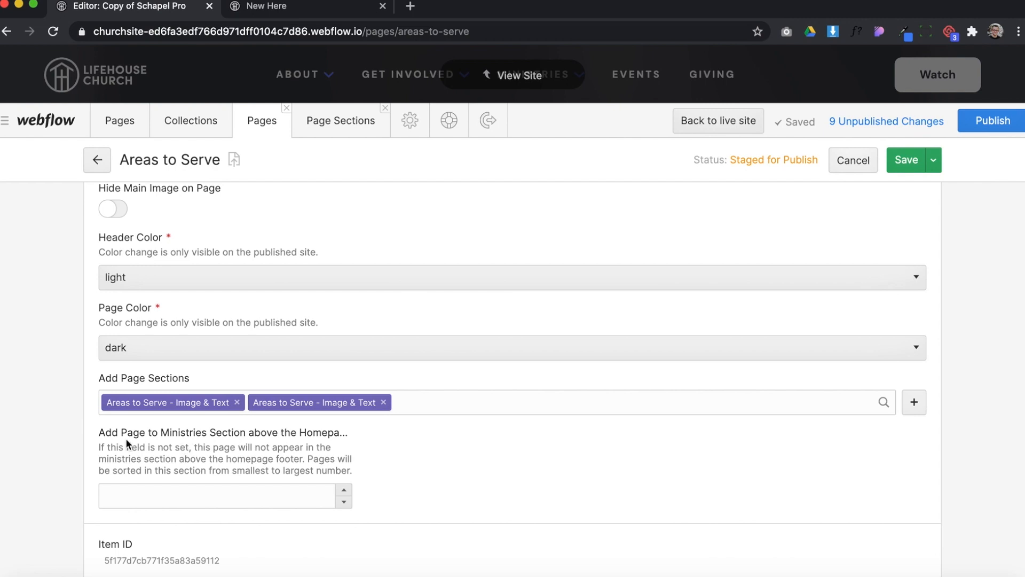
drag(119, 428, 277, 437)
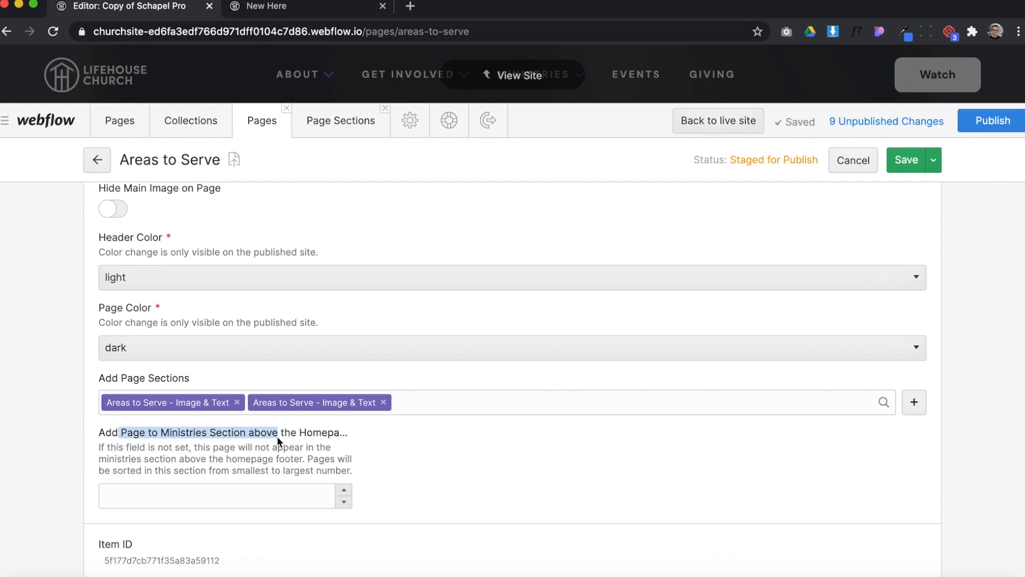
click(206, 494)
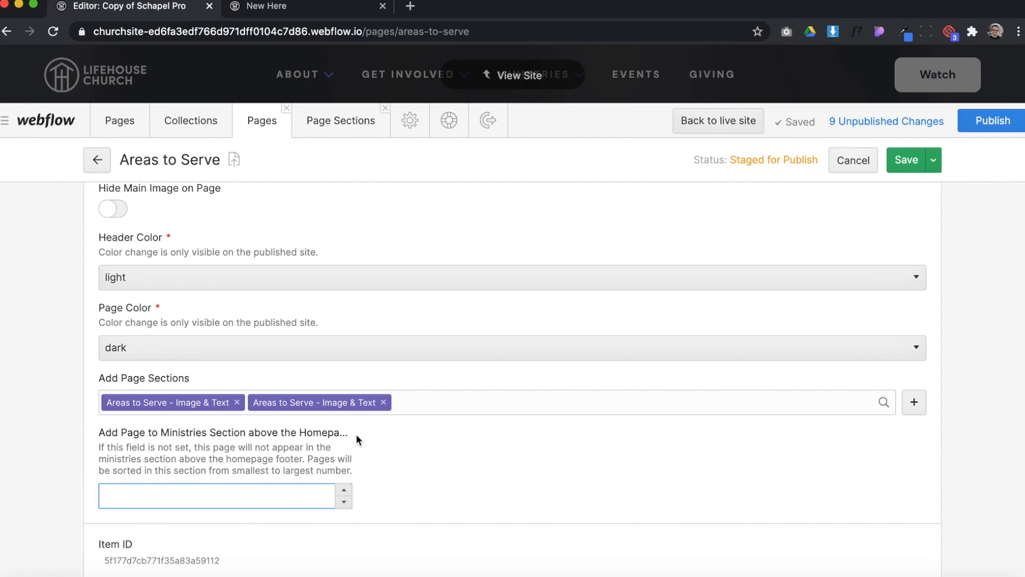
text(q)
key(BackSpace)
text(1)
click(353, 459)
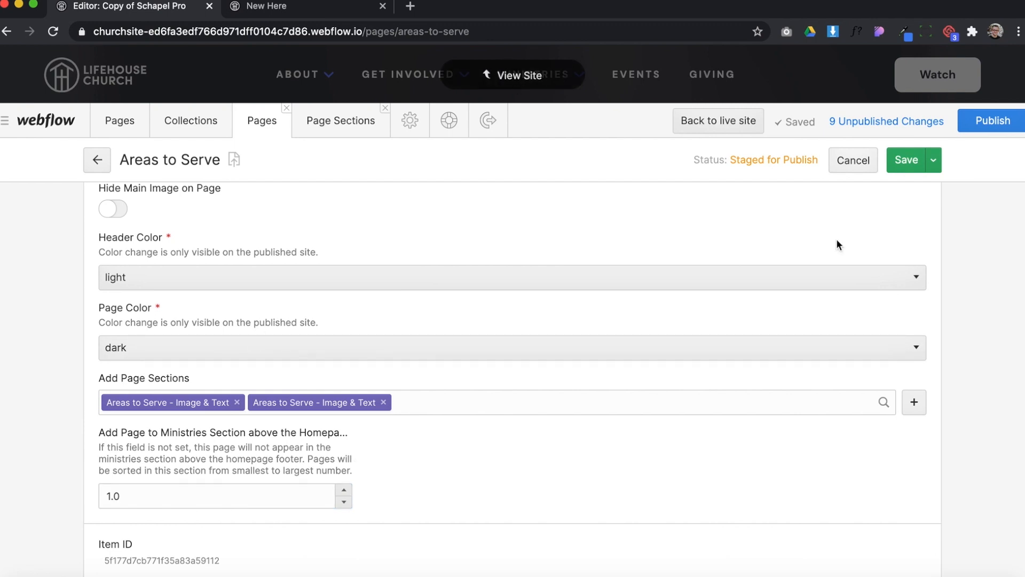
click(898, 161)
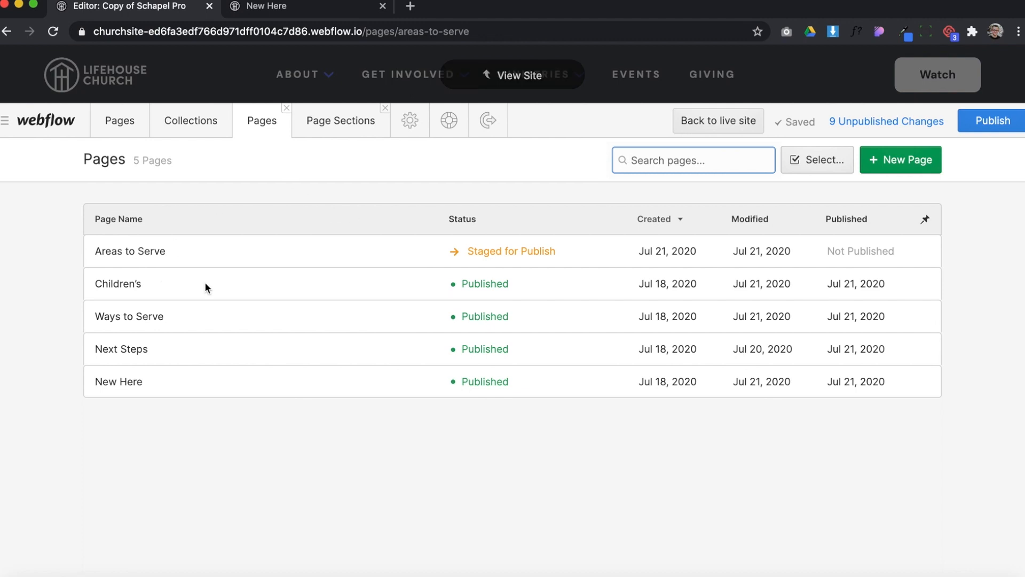
Open the homepage in the site view and check the page cards in its Ministries section
click(119, 133)
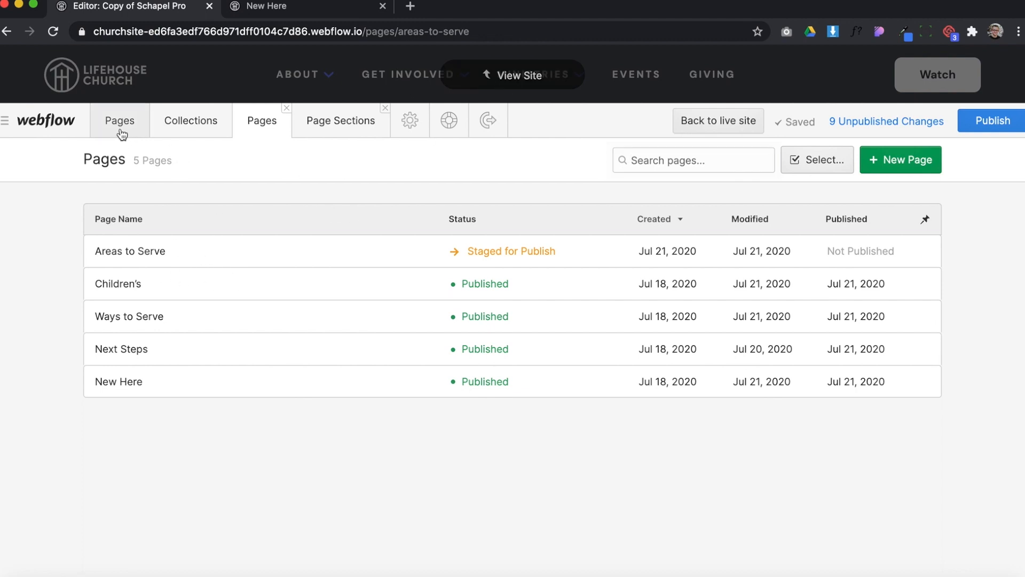
click(154, 284)
scroll(395, 208, down, 5)
scroll(531, 355, down, 10)
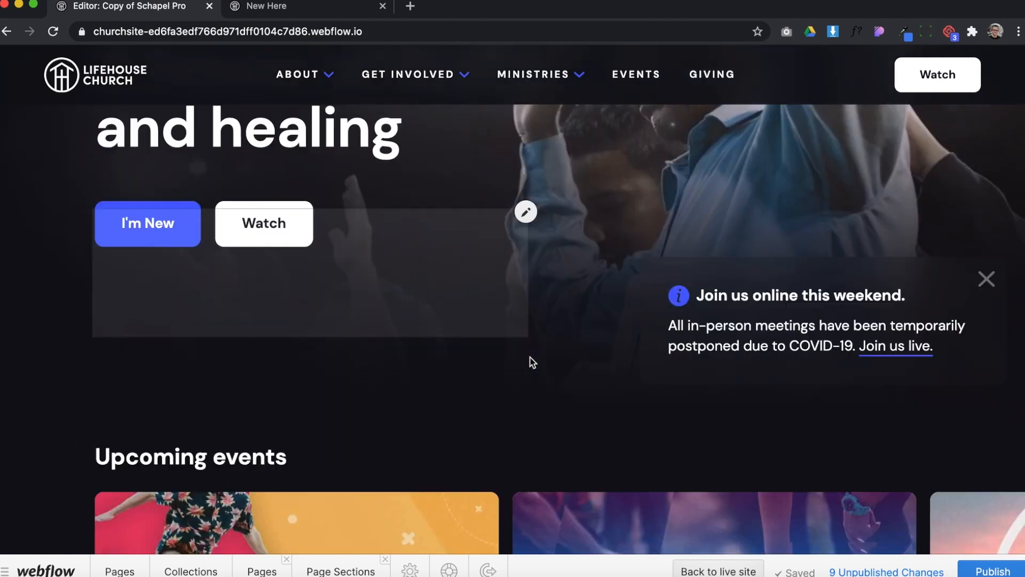
scroll(564, 292, down, 15)
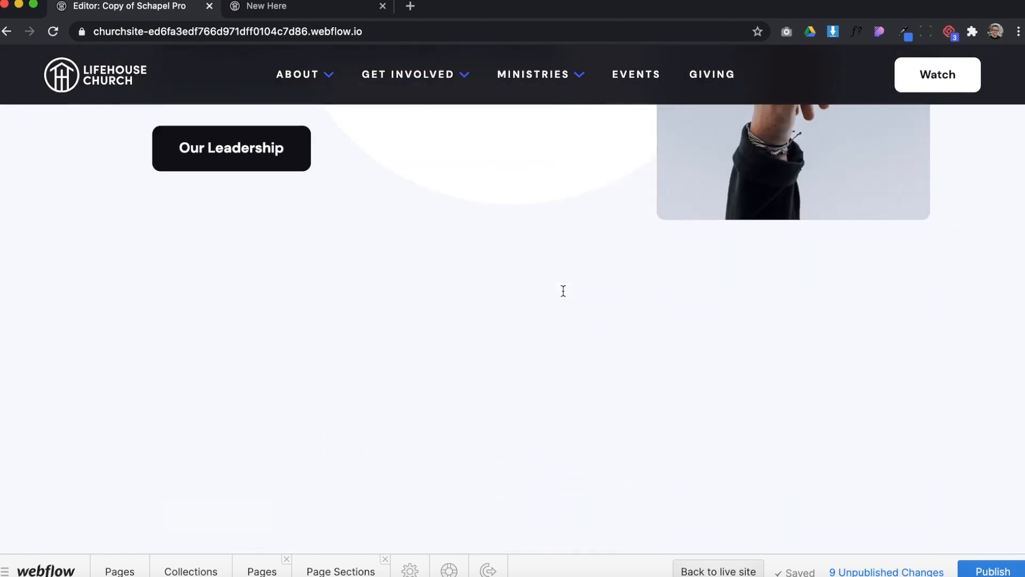
scroll(565, 296, down, 10)
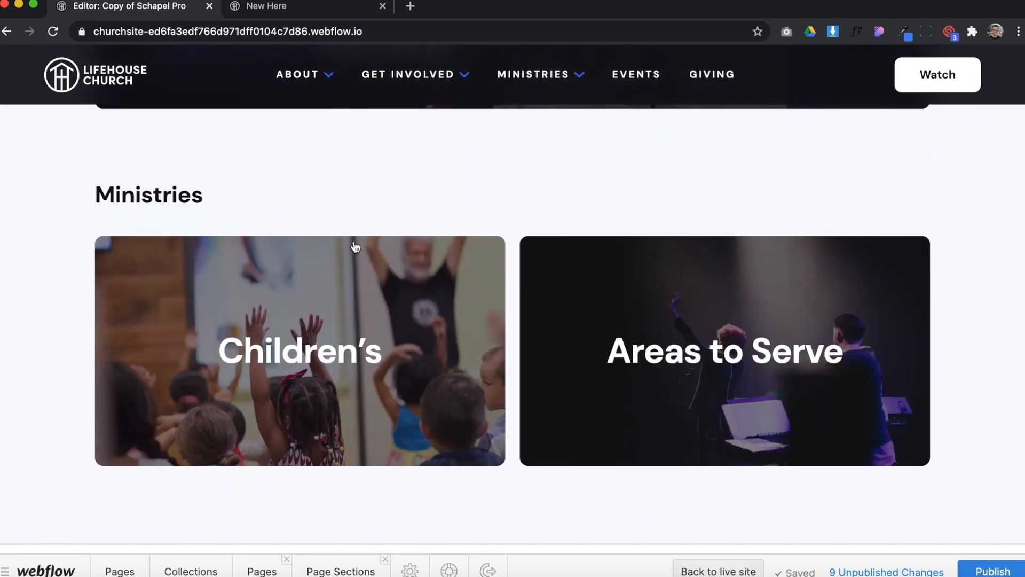
scroll(571, 361, down, 3)
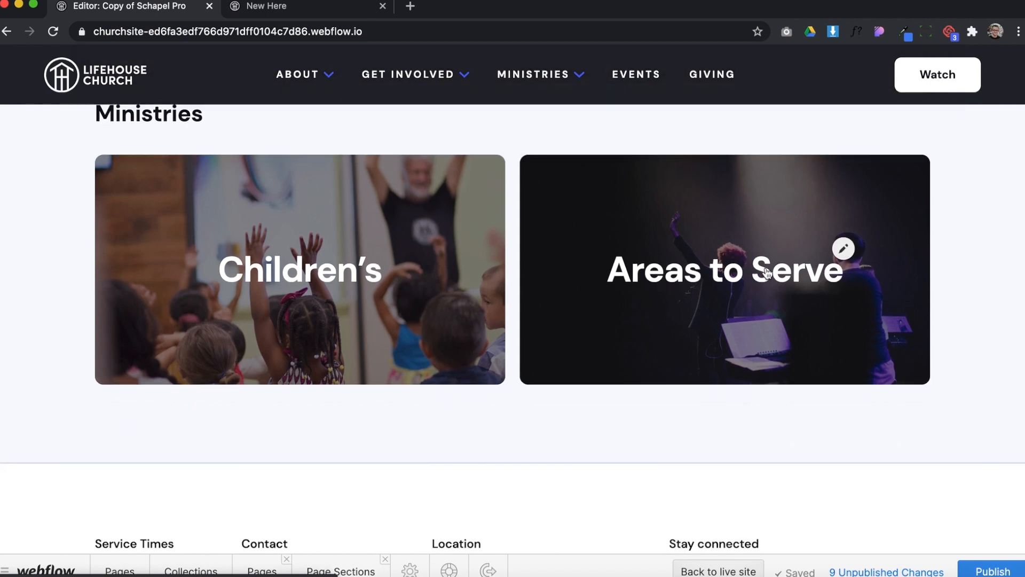
scroll(718, 320, up, 2)
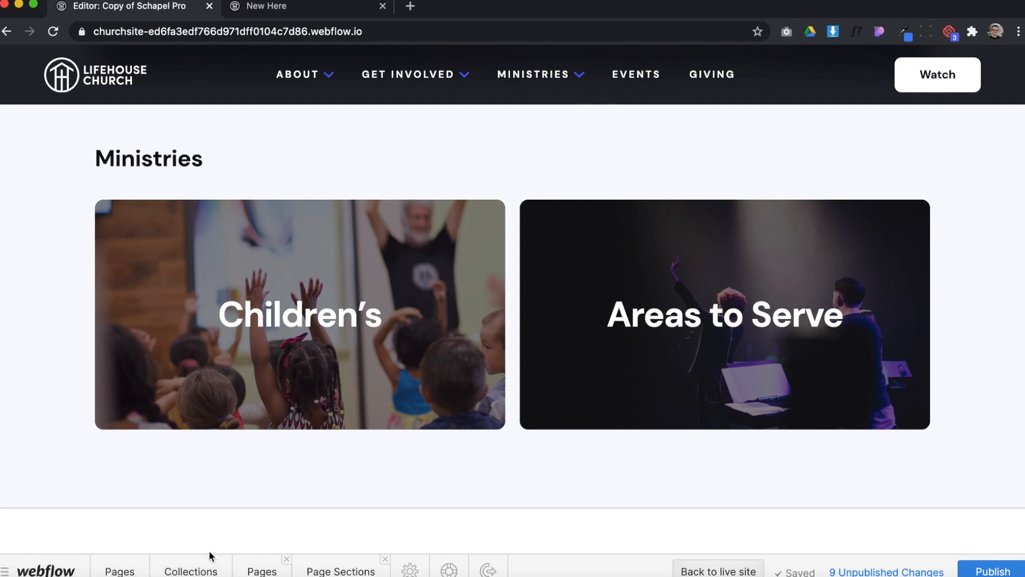
scroll(571, 251, up, 1)
scroll(570, 251, up, 3)
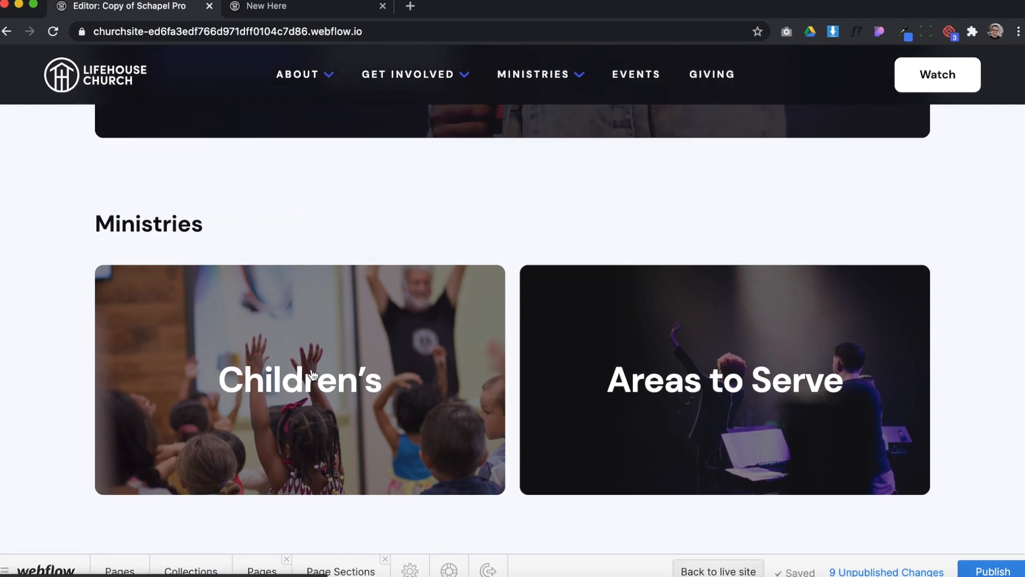
Open the Events collection and review the fields of the Saturday Morning Livestream Prayer event
click(188, 571)
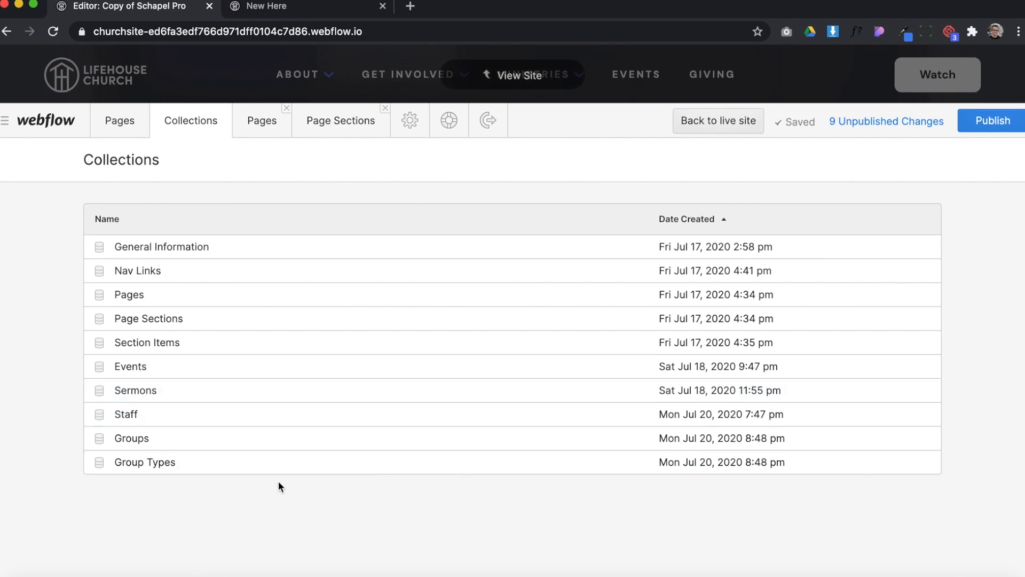
click(178, 367)
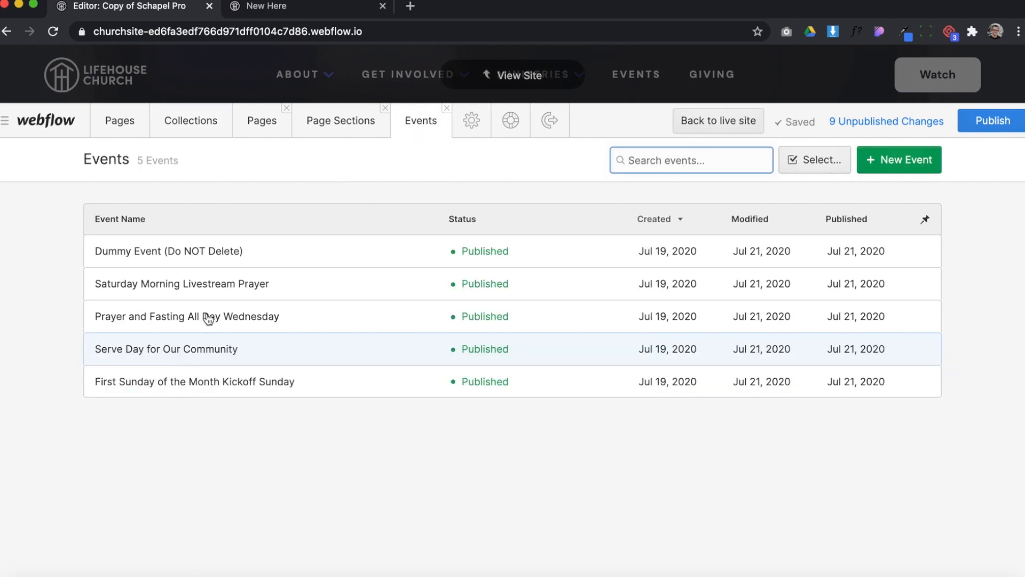
click(279, 288)
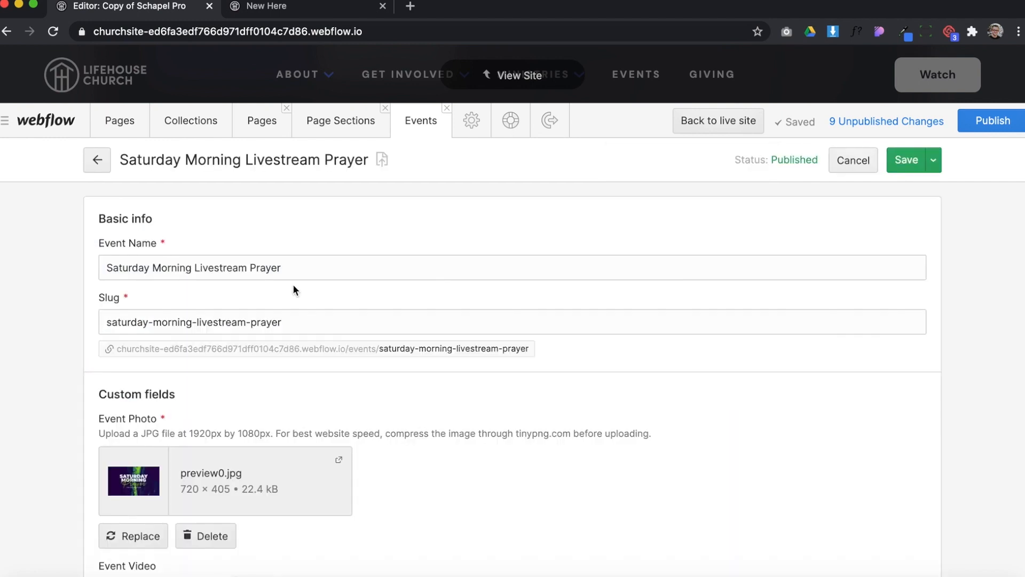
scroll(393, 382, down, 6)
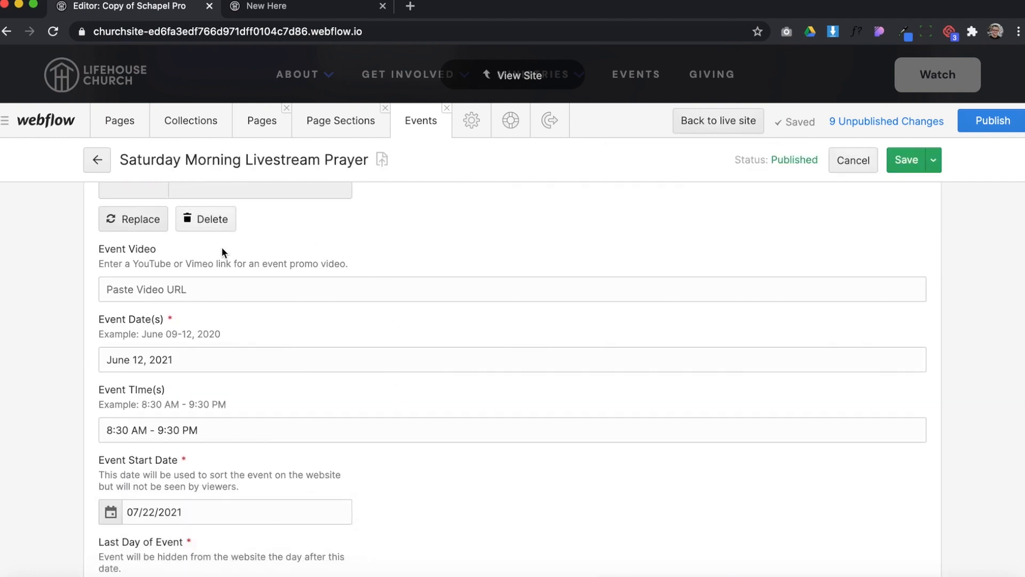
scroll(351, 344, down, 6)
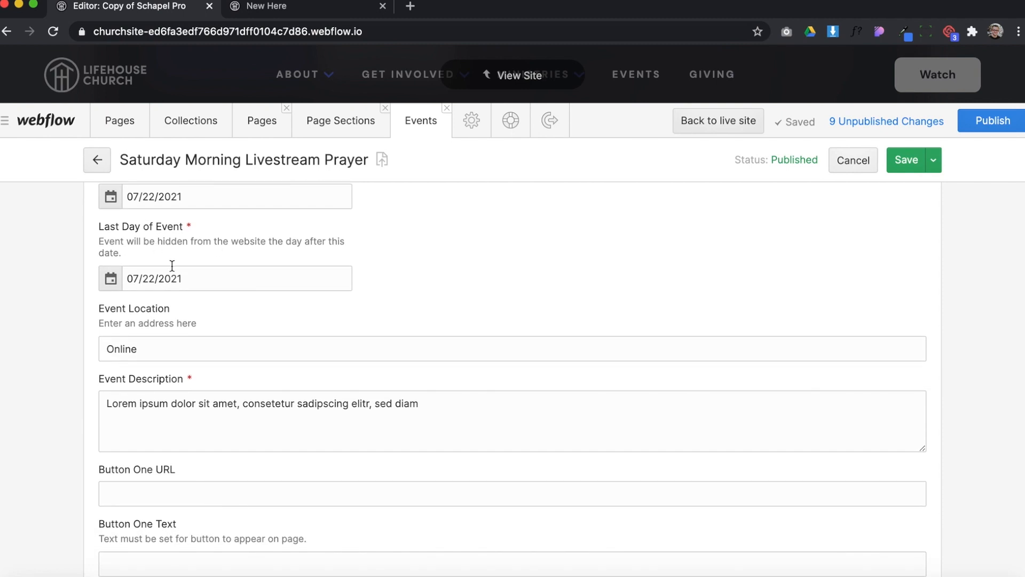
click(99, 161)
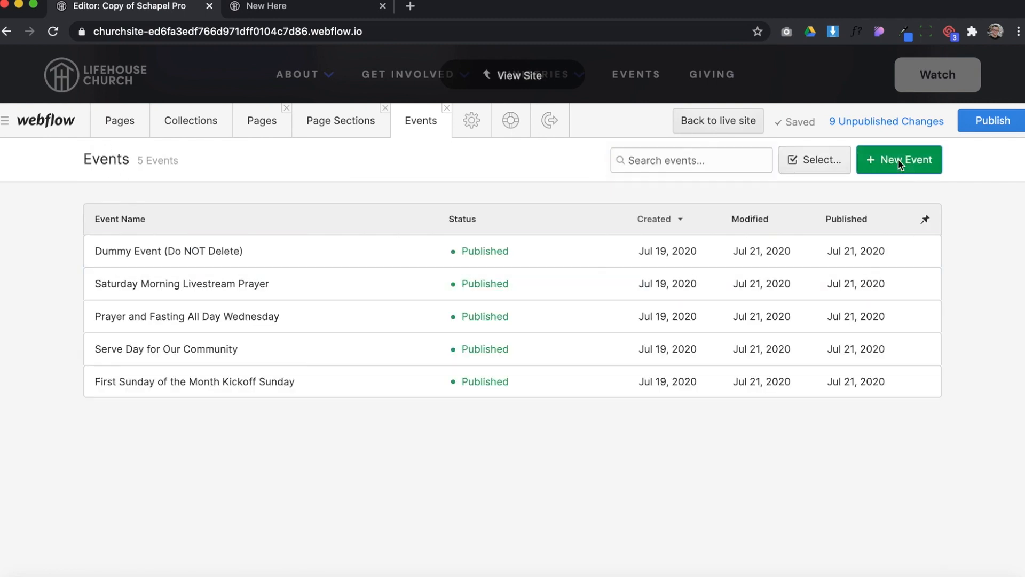
Start a new event and examine its photo, video, date, time, start date and last day fields
click(900, 160)
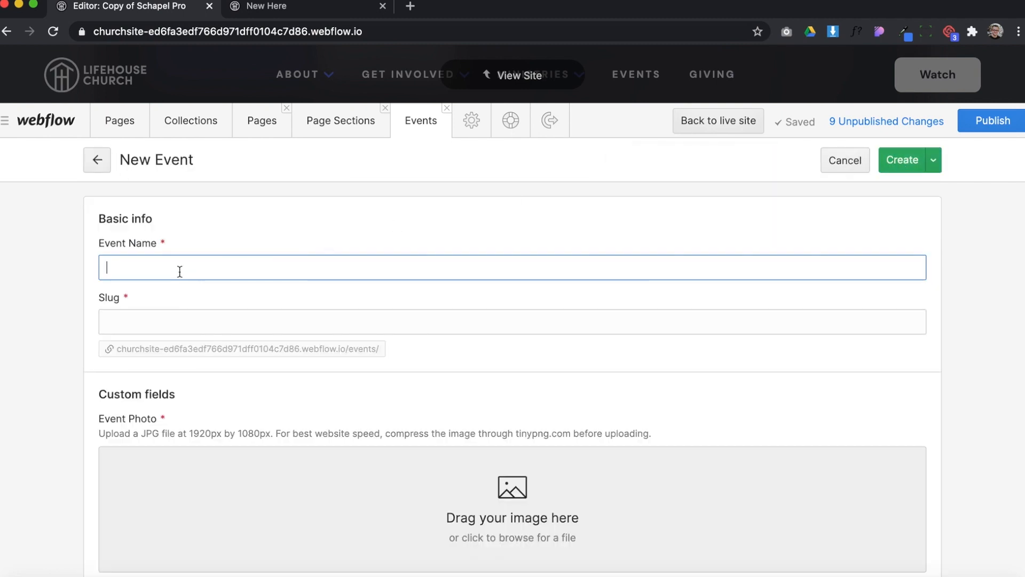
scroll(172, 344, down, 3)
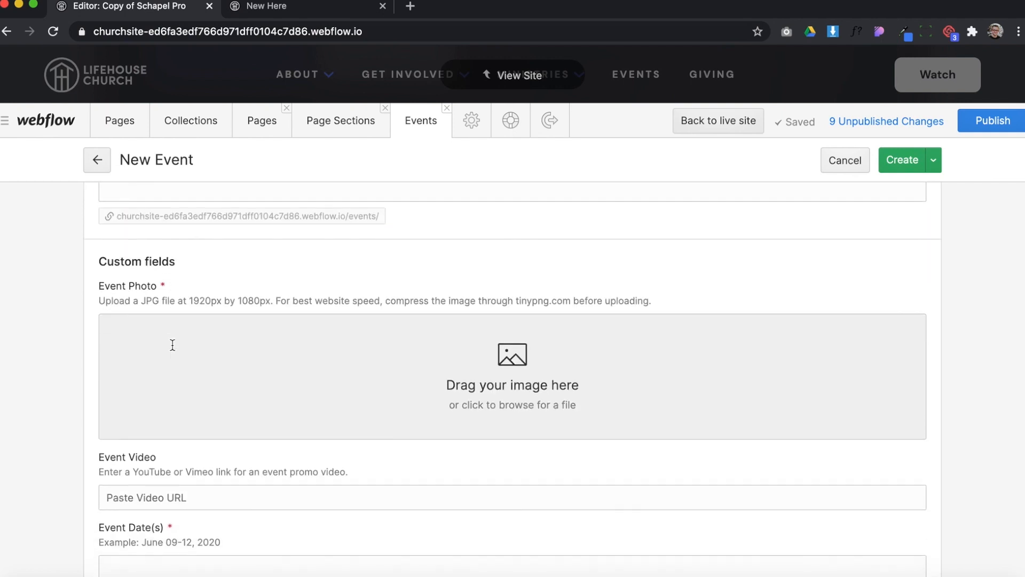
scroll(220, 306, down, 3)
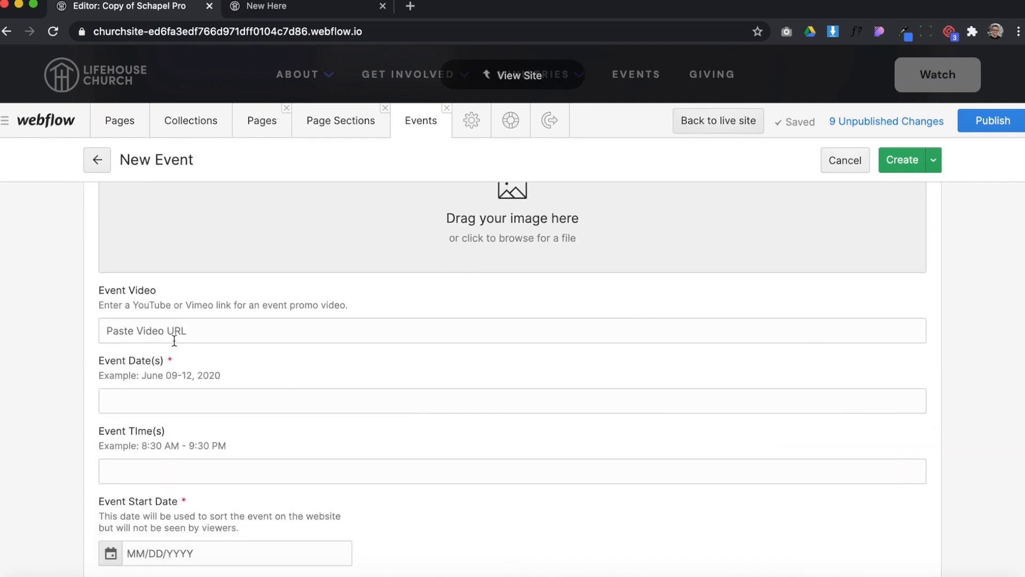
click(160, 333)
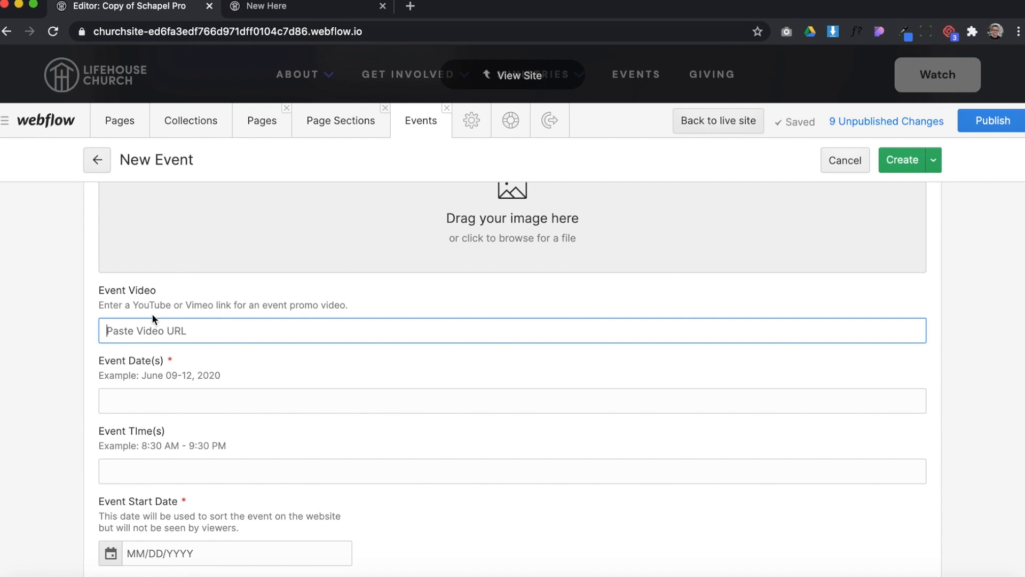
drag(155, 307, 89, 307)
click(148, 330)
scroll(223, 408, down, 2)
click(155, 332)
scroll(188, 360, down, 2)
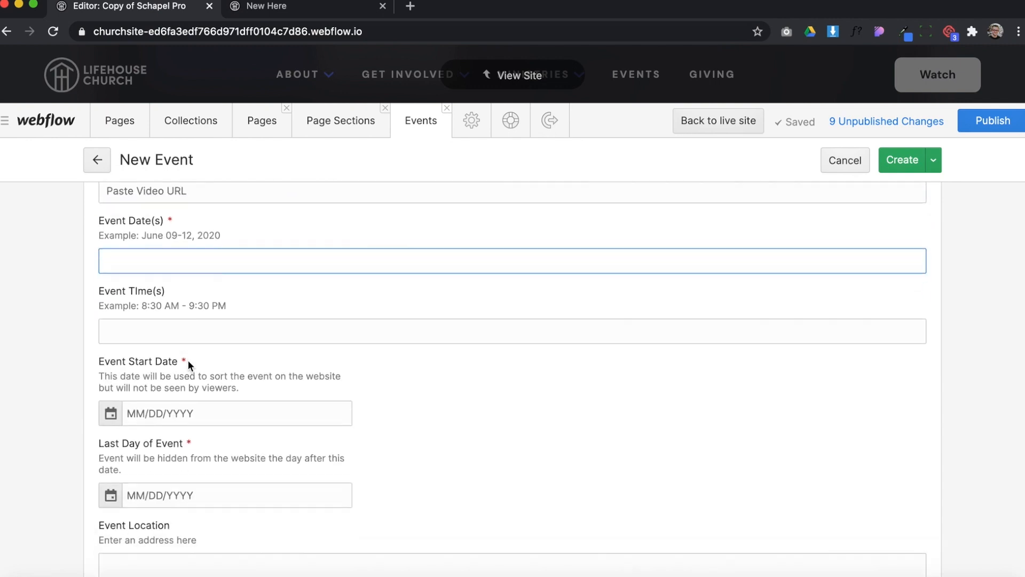
click(163, 318)
scroll(163, 317, down, 3)
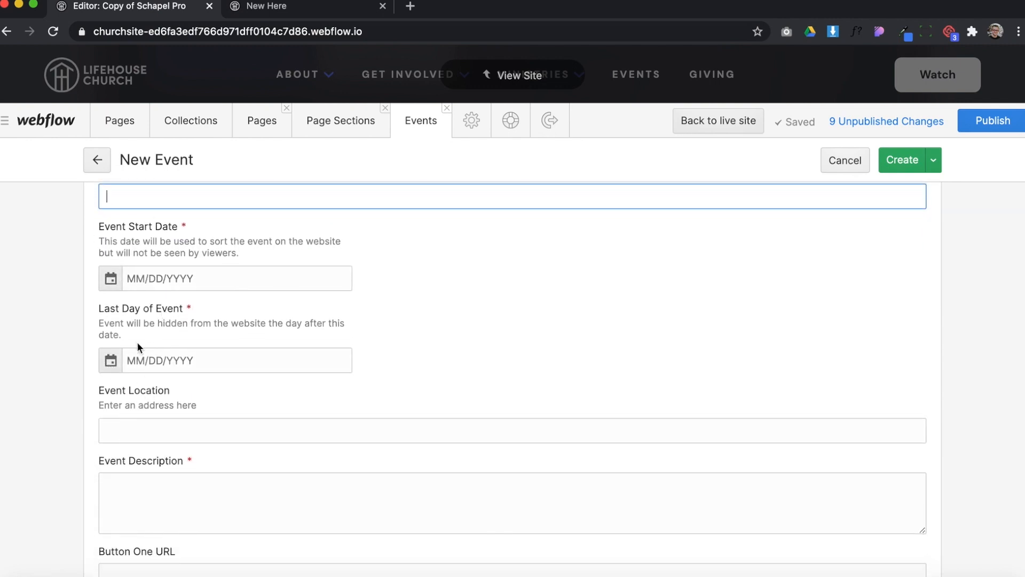
Examine the new event's location, description, button URL and text fields, and the Dummy Event switch
scroll(137, 346, down, 3)
click(129, 326)
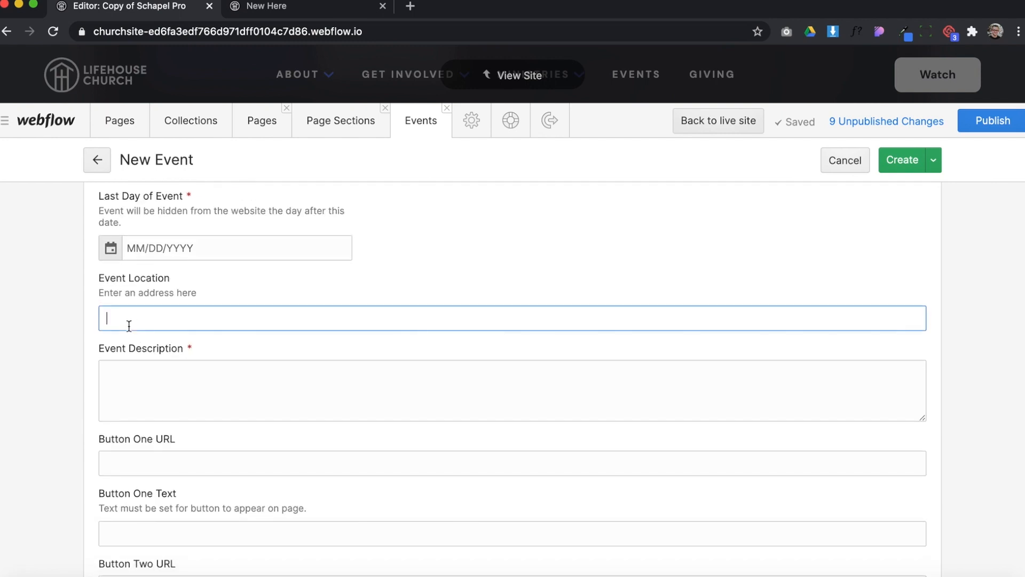
click(227, 378)
scroll(226, 378, down, 4)
click(158, 287)
click(167, 361)
click(167, 417)
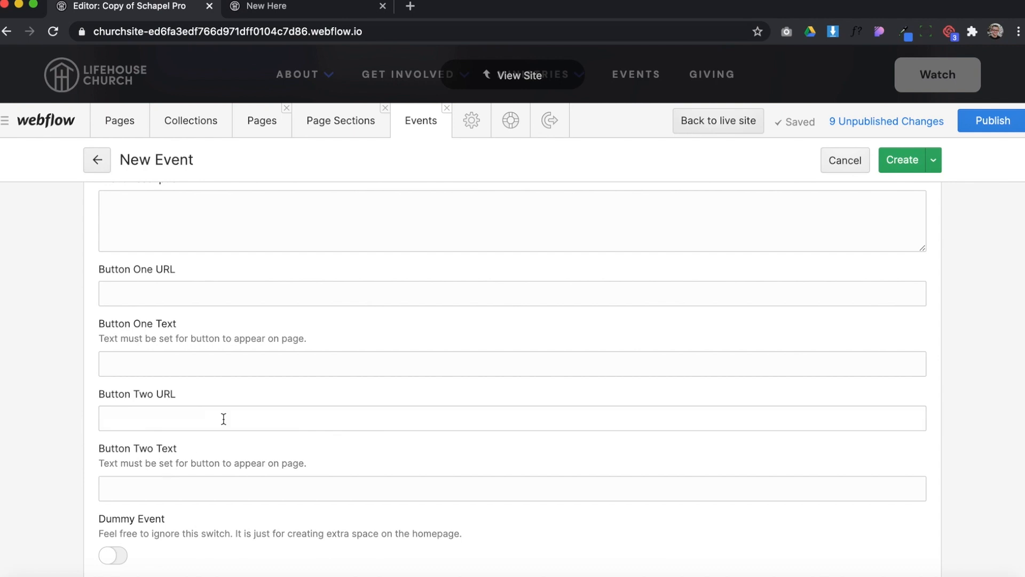
scroll(222, 418, down, 1)
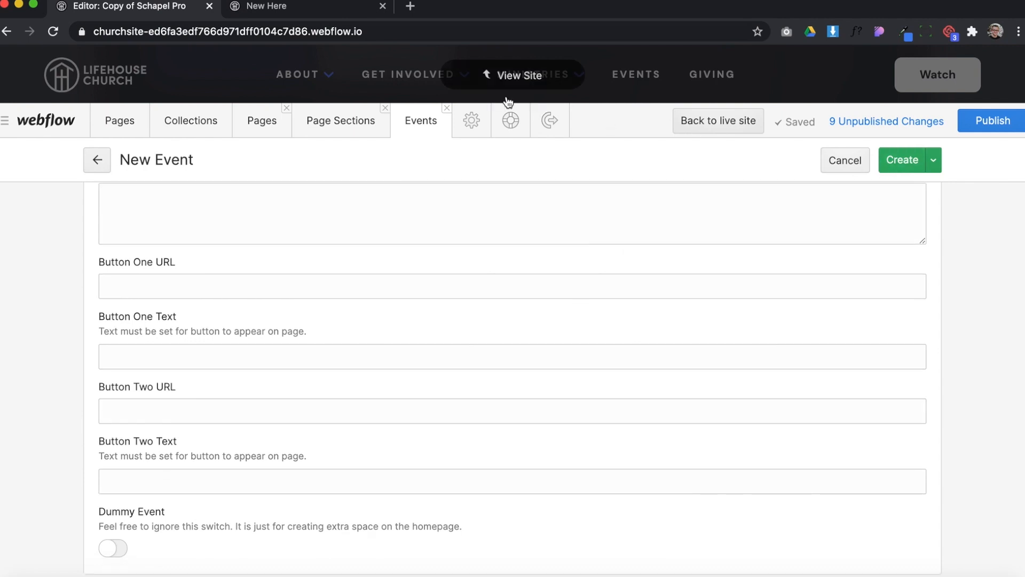
Return to the homepage in the site view and look over the cards in the Upcoming events section
click(526, 81)
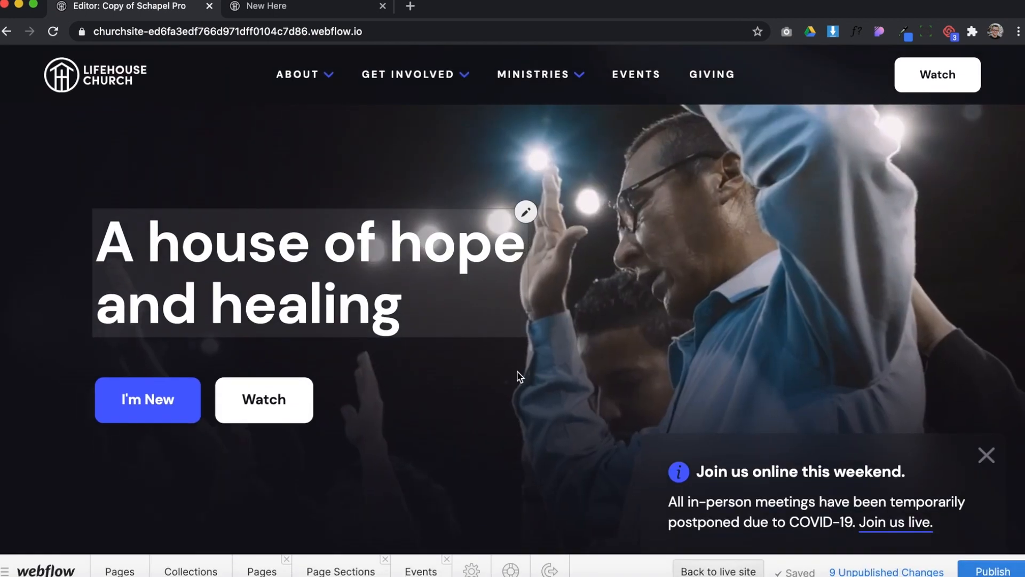
scroll(518, 375, down, 6)
scroll(521, 371, down, 3)
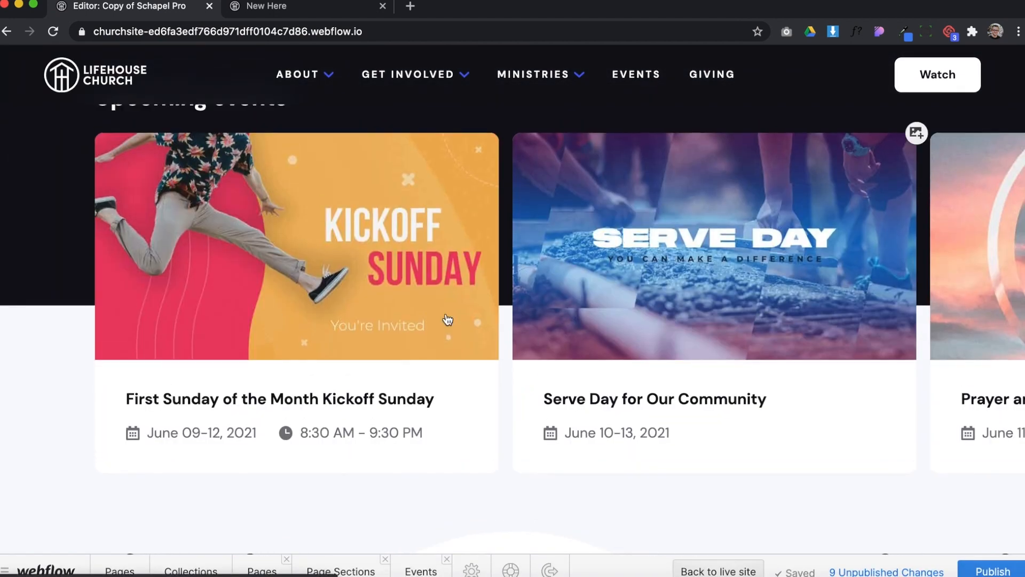
scroll(655, 91, up, 1)
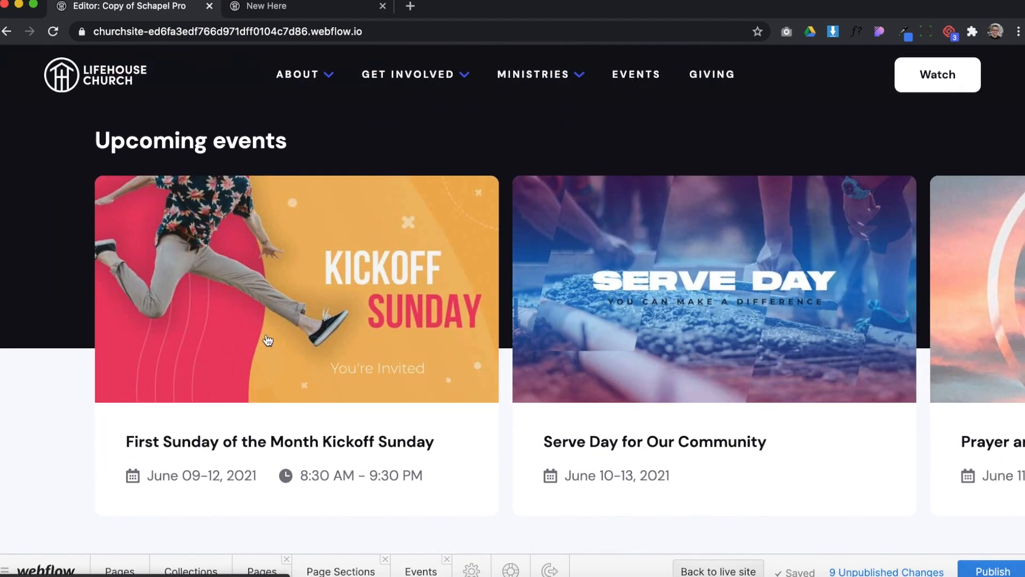
Open the Staff collection, review the fields of the Children's Leader entry, and return to the staff list
click(185, 570)
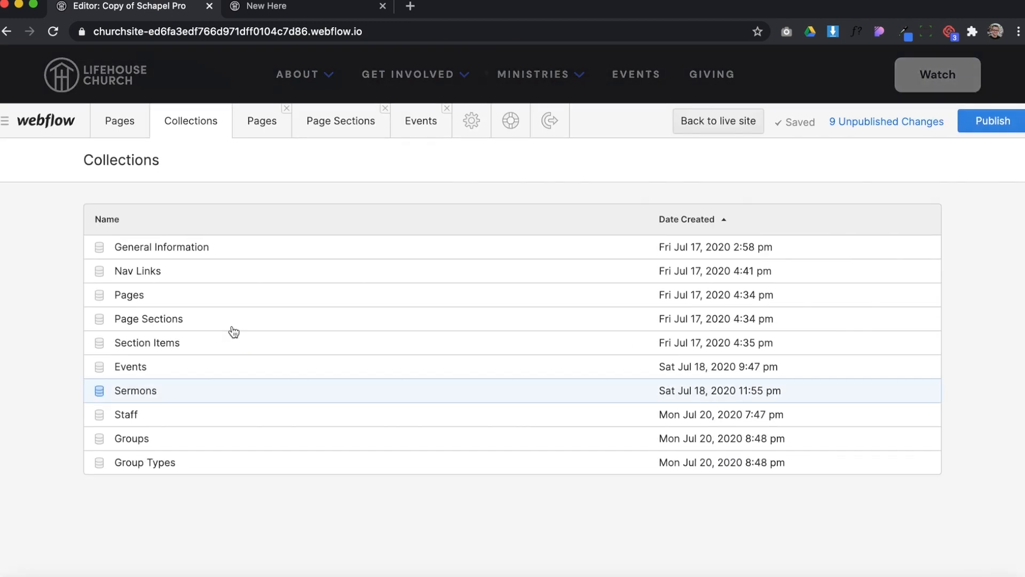
click(166, 414)
click(385, 249)
scroll(433, 379, down, 10)
scroll(434, 377, up, 5)
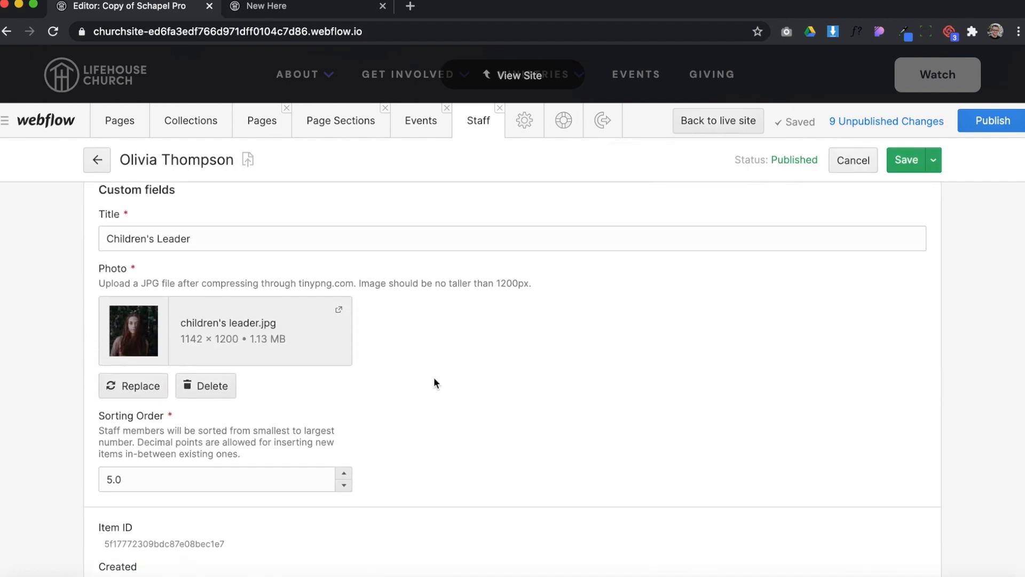
click(97, 161)
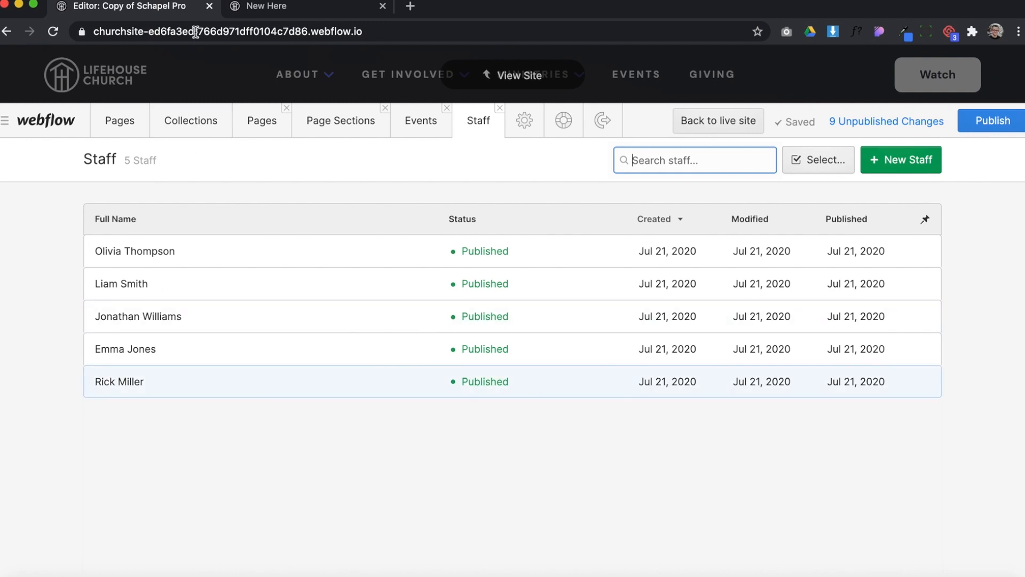
Open the Sermons collection, review the image, pastor, date and video fields of the Resurrection Power sermon, and return to the list
click(406, 118)
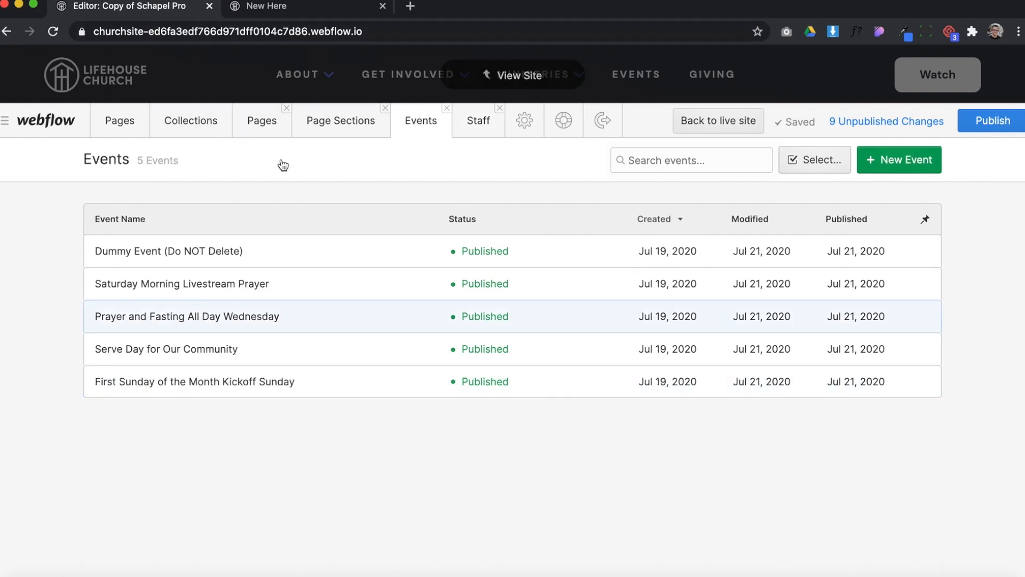
click(188, 125)
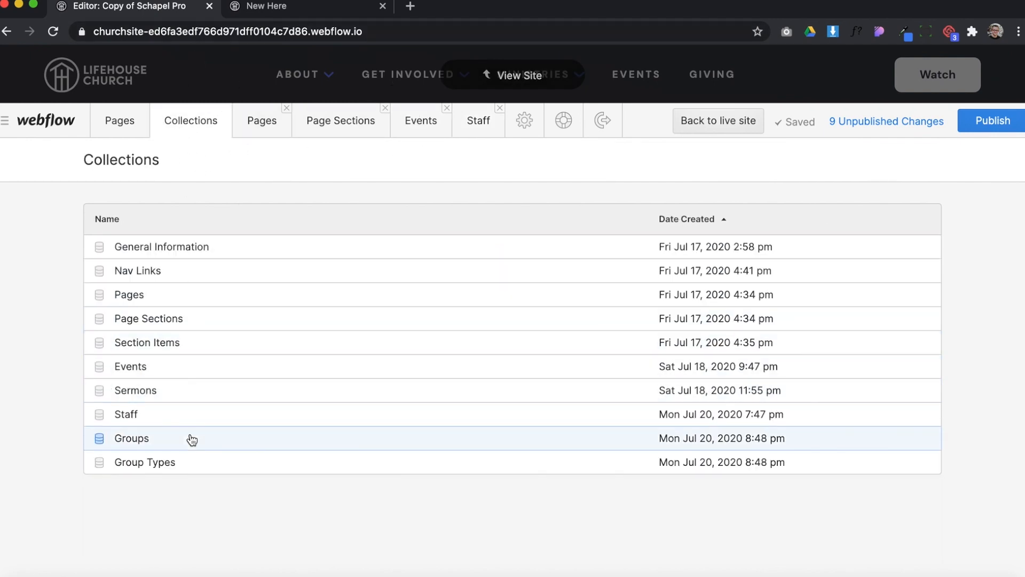
click(192, 390)
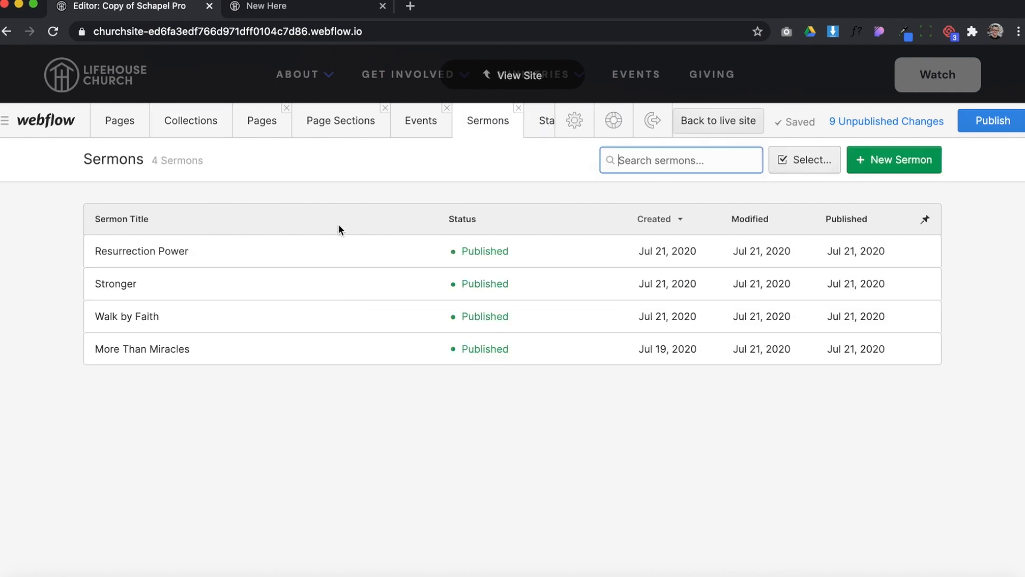
click(325, 254)
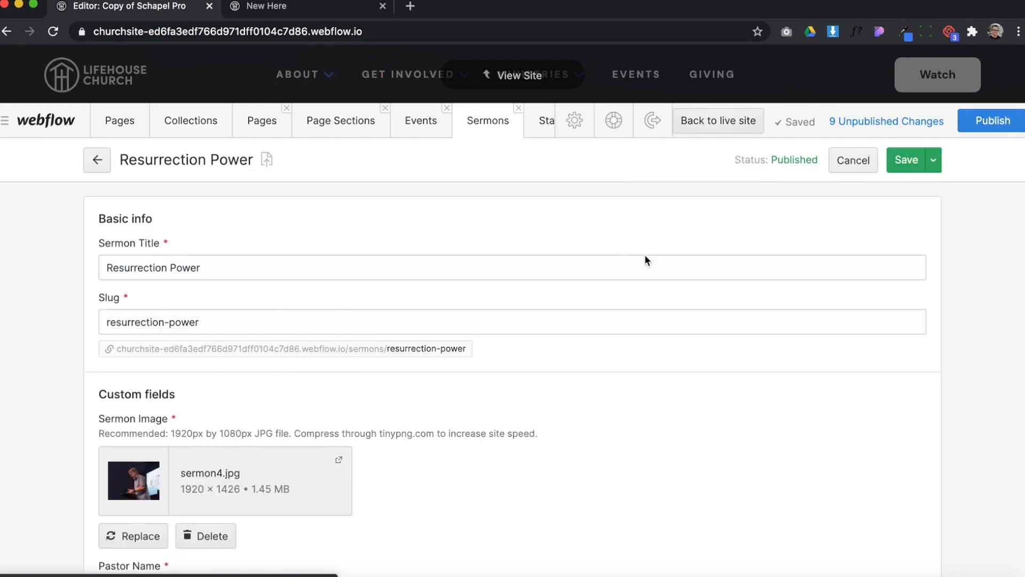
scroll(646, 261, down, 5)
scroll(218, 355, down, 2)
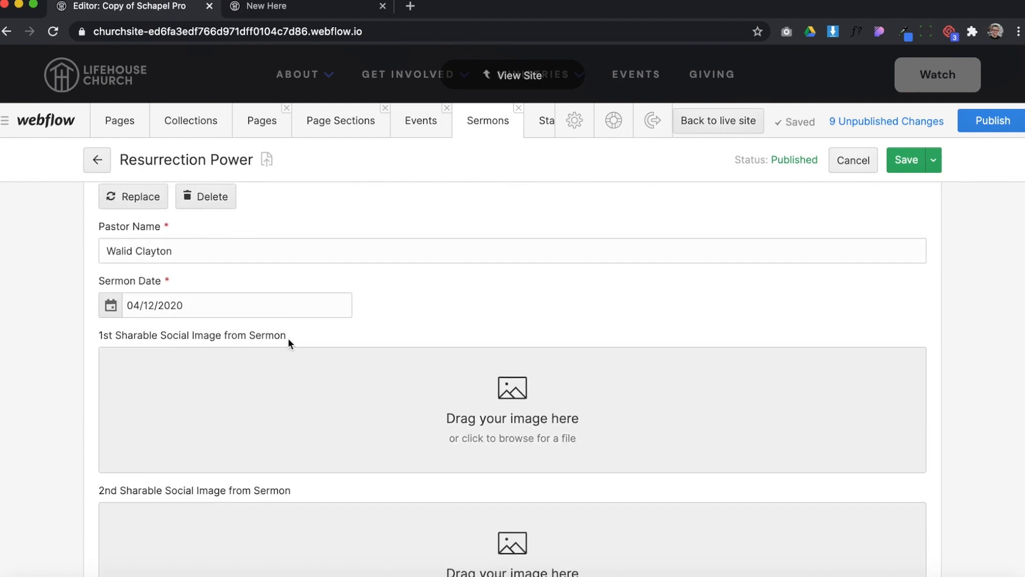
scroll(288, 339, down, 7)
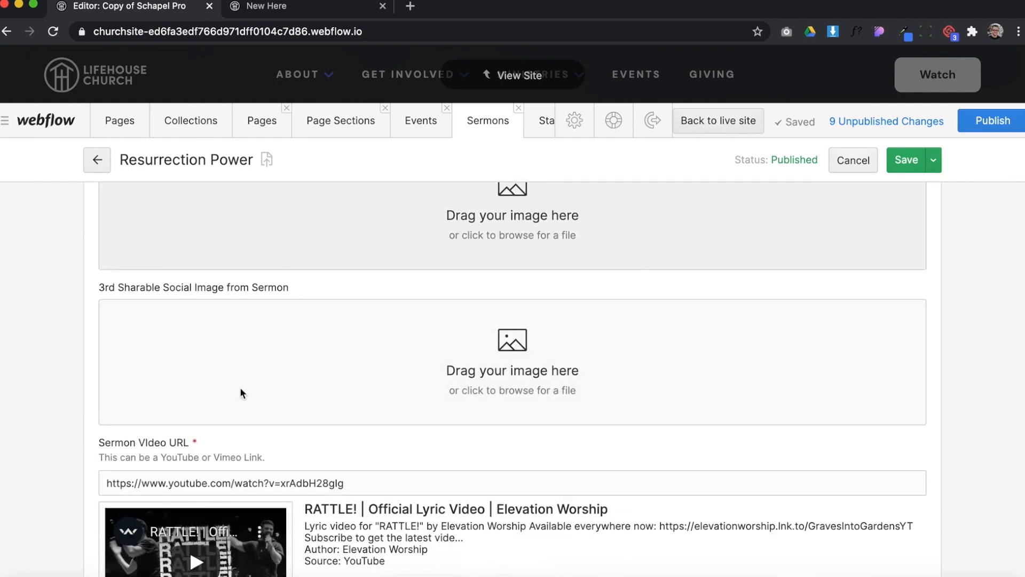
scroll(240, 393, down, 3)
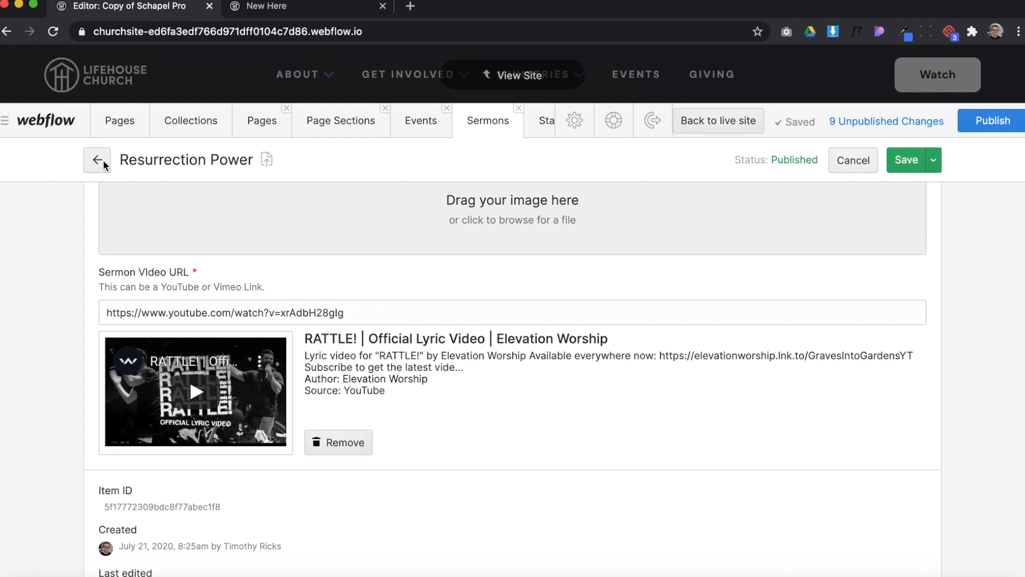
click(98, 160)
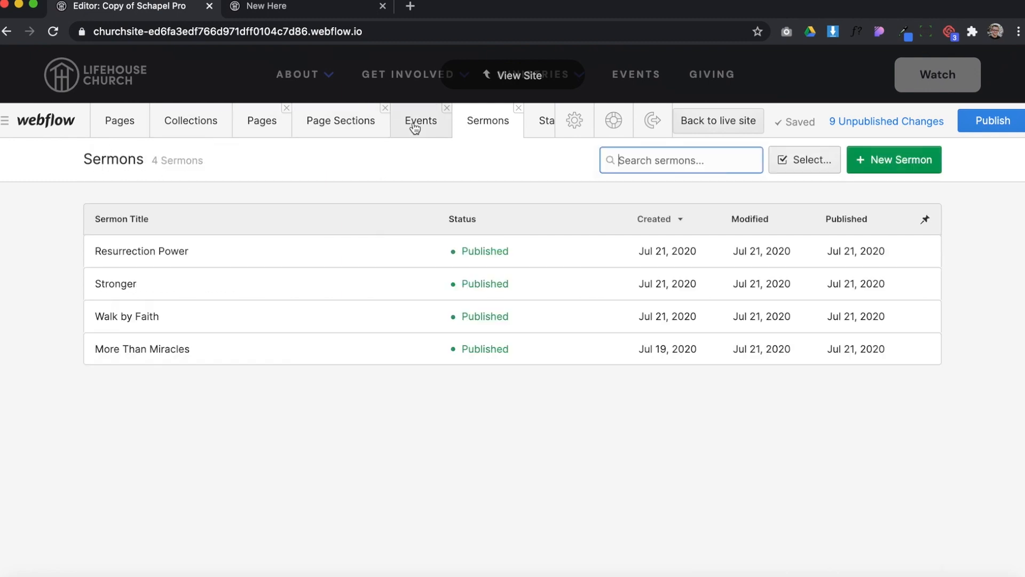
Open the Groups collection, view the Men United for Christ group's entry, and close it without changes
click(414, 127)
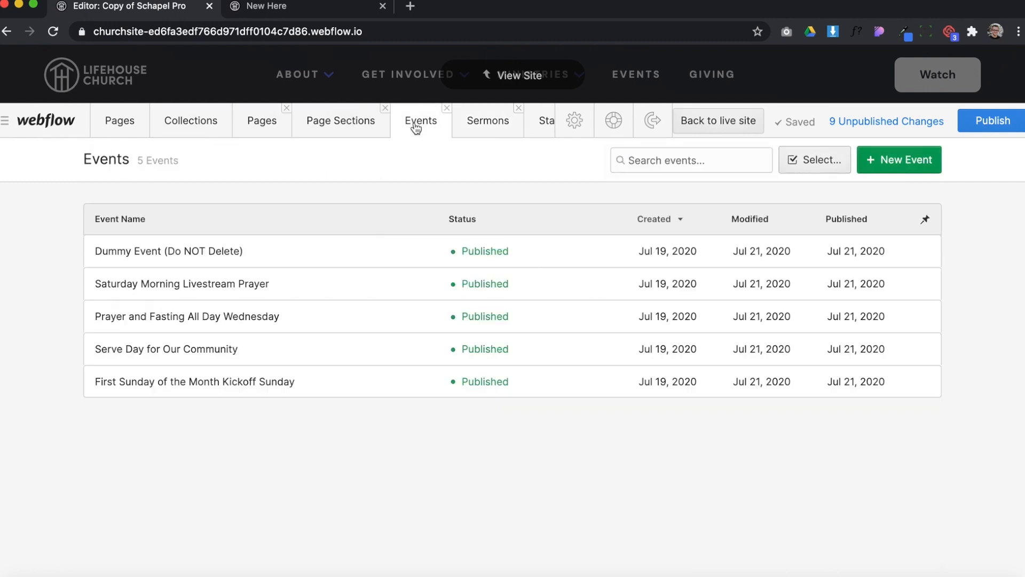
click(254, 126)
click(200, 126)
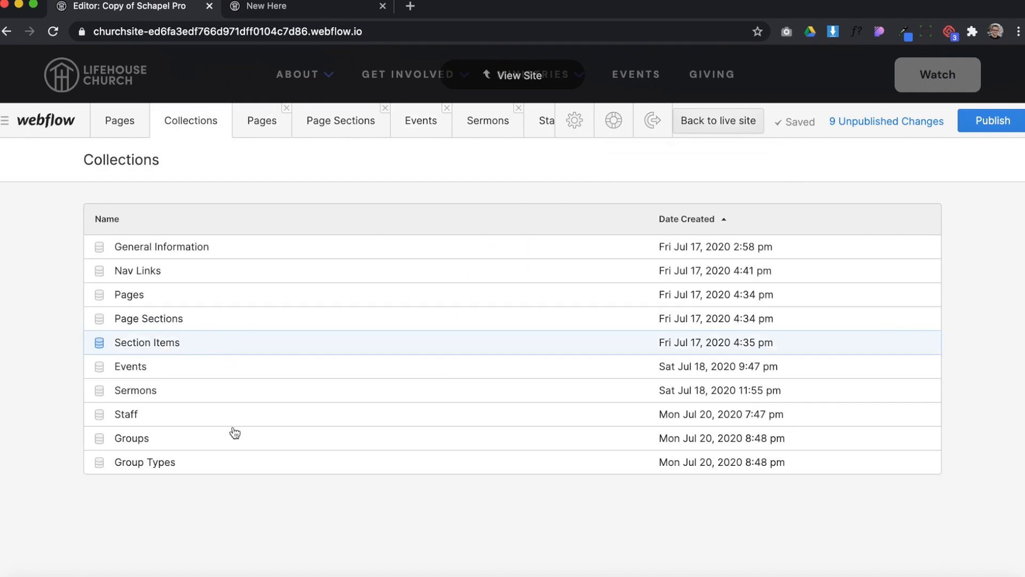
click(195, 439)
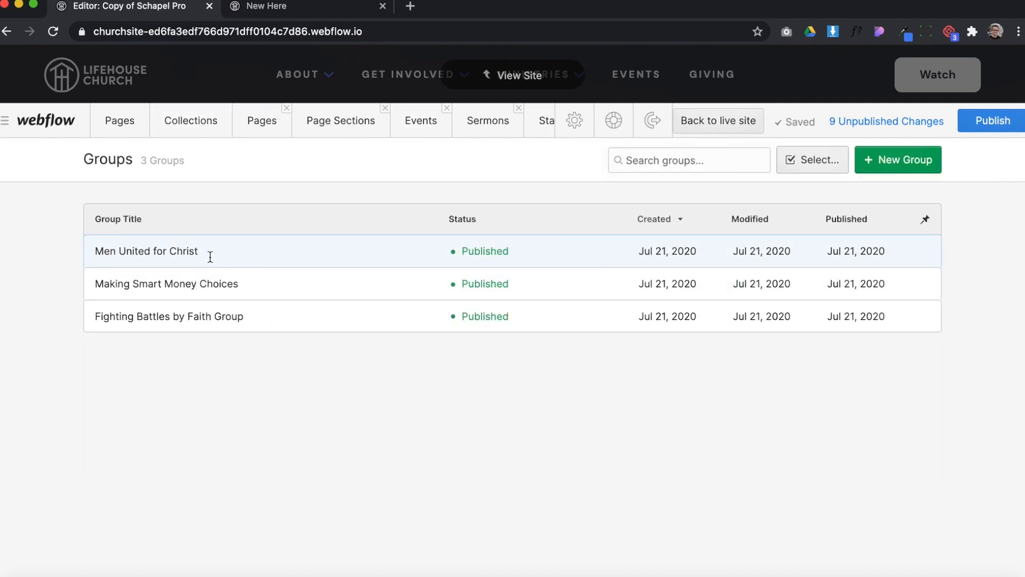
click(210, 256)
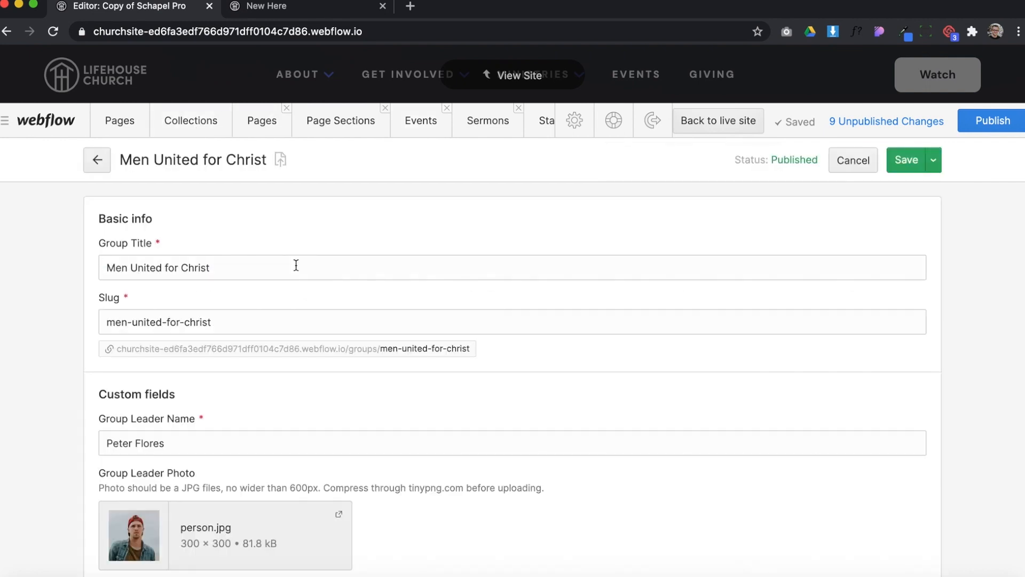
click(840, 165)
Start a new group and examine its title, leader name and leader photo fields
click(893, 158)
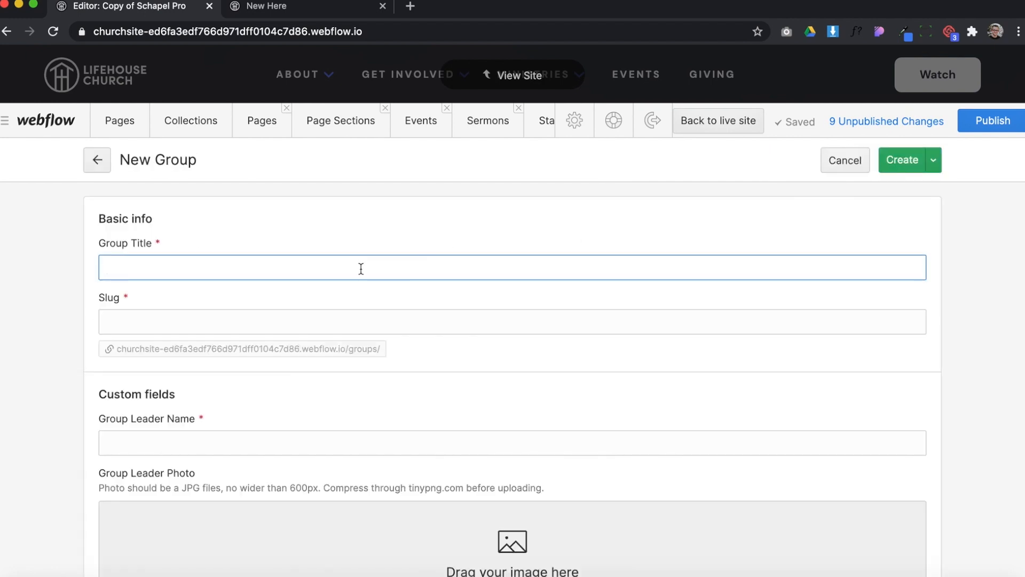
scroll(199, 276, down, 3)
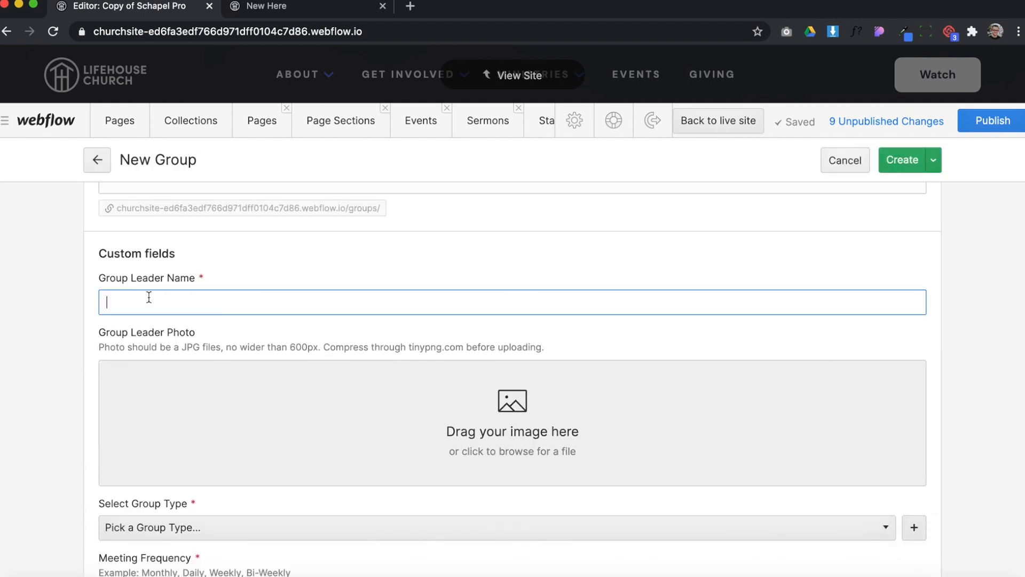
click(149, 297)
scroll(149, 297, down, 2)
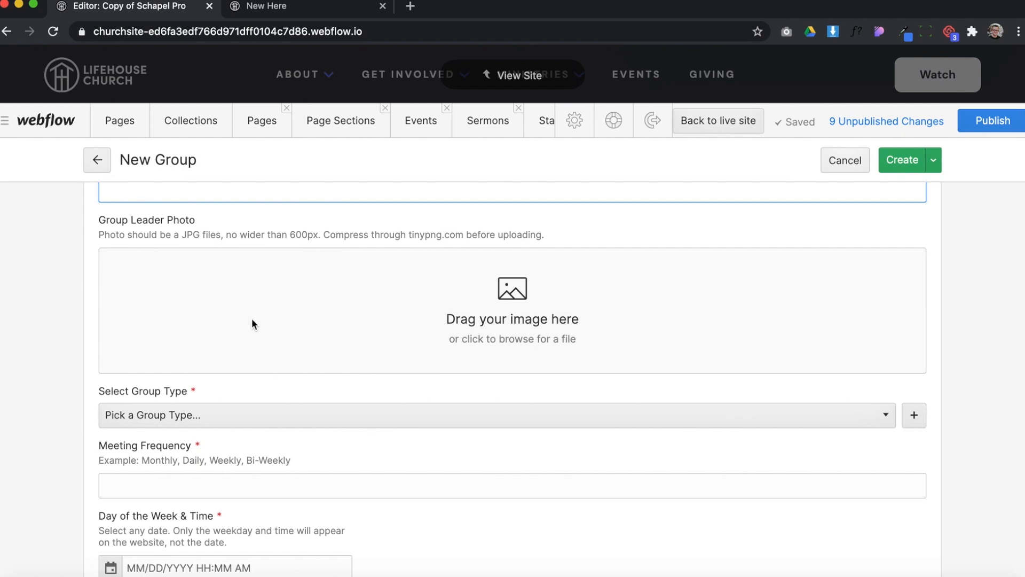
scroll(252, 324, down, 3)
Examine the group types available for the new group and the option for adding another type
click(220, 256)
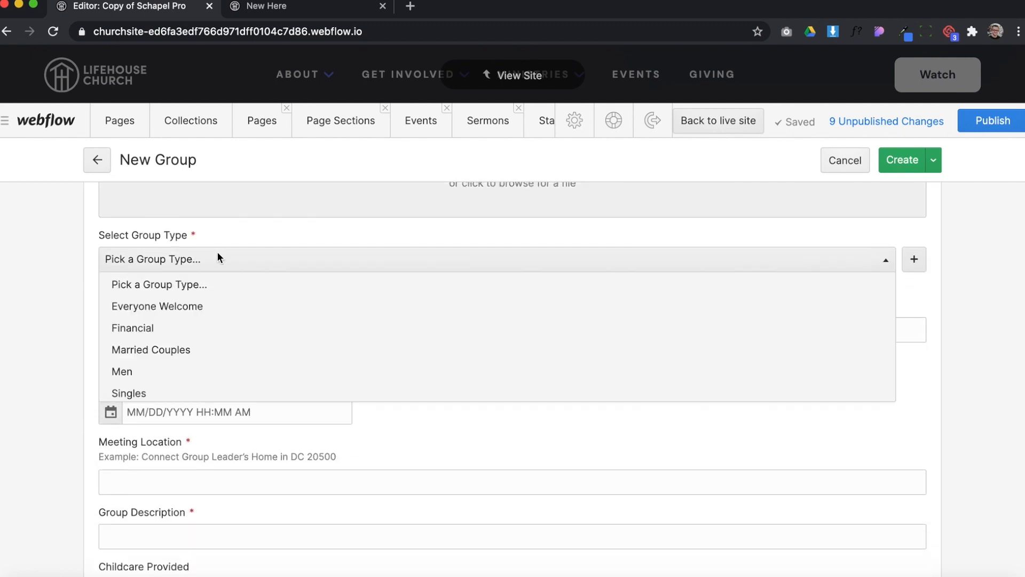
scroll(171, 355, down, 2)
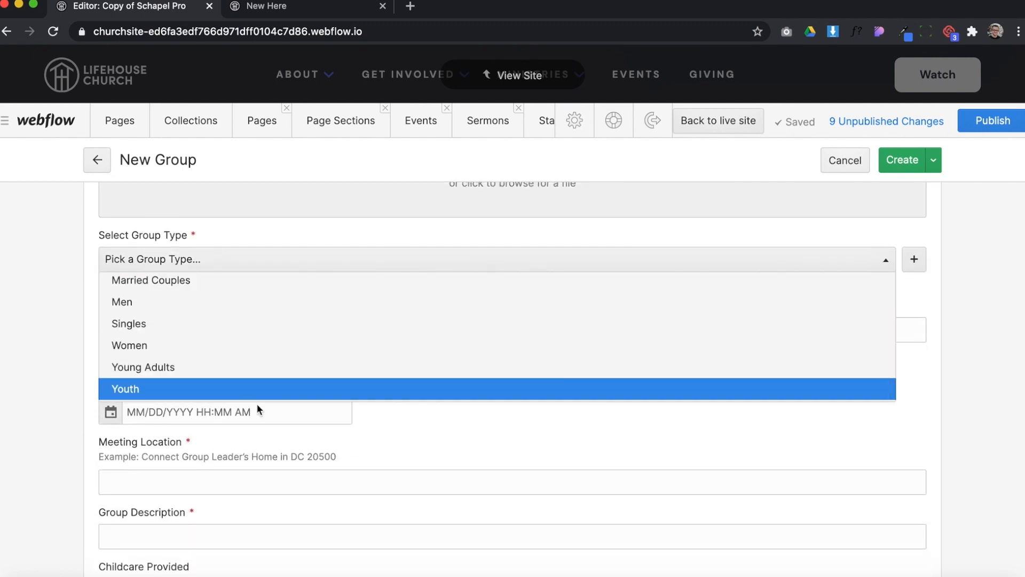
click(953, 268)
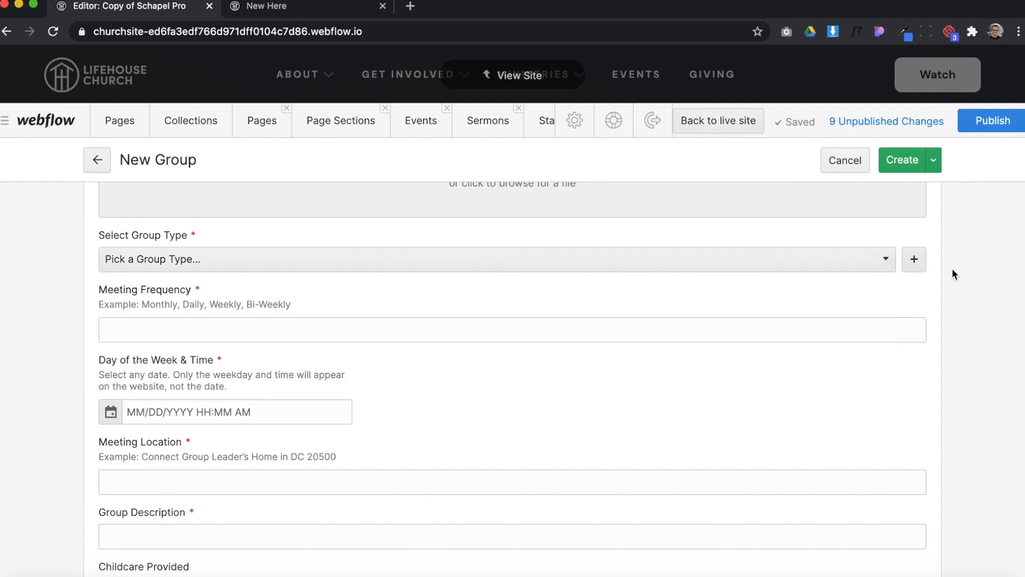
click(915, 258)
click(659, 131)
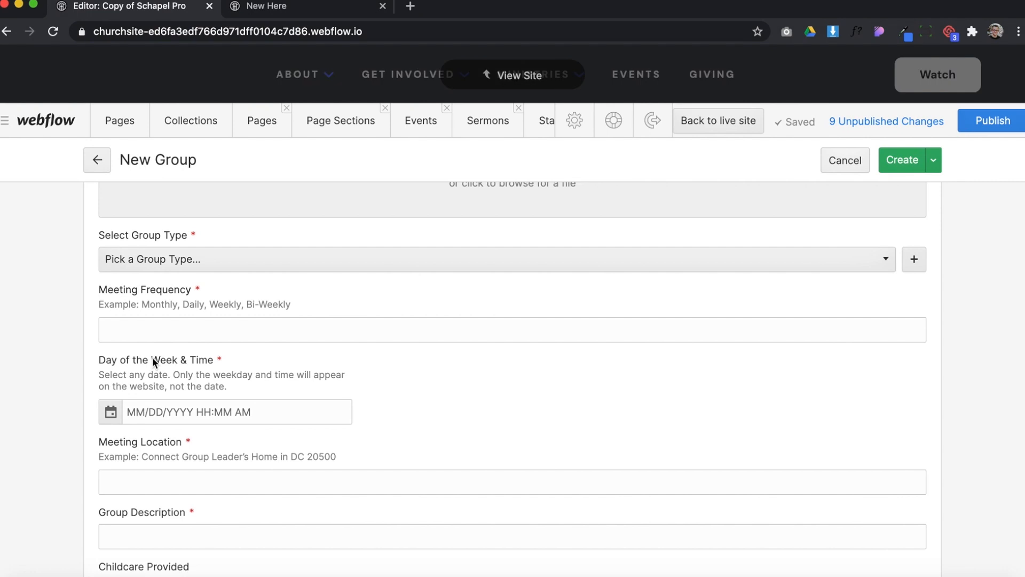
Set the new group's day of the week and time to July 23, 2020 at 8:00 PM
drag(154, 362, 194, 364)
click(170, 410)
scroll(210, 401, down, 1)
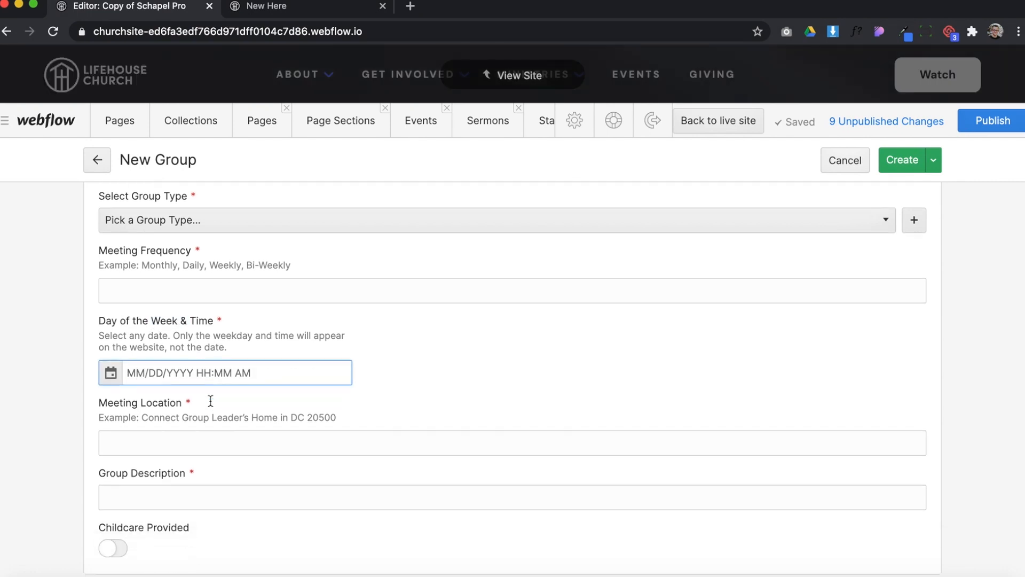
click(110, 372)
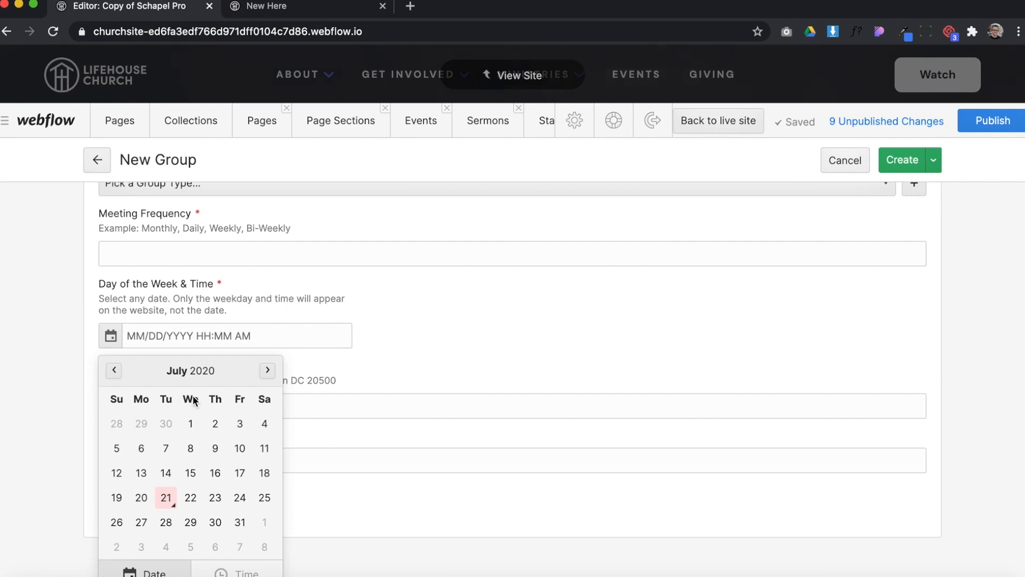
click(211, 494)
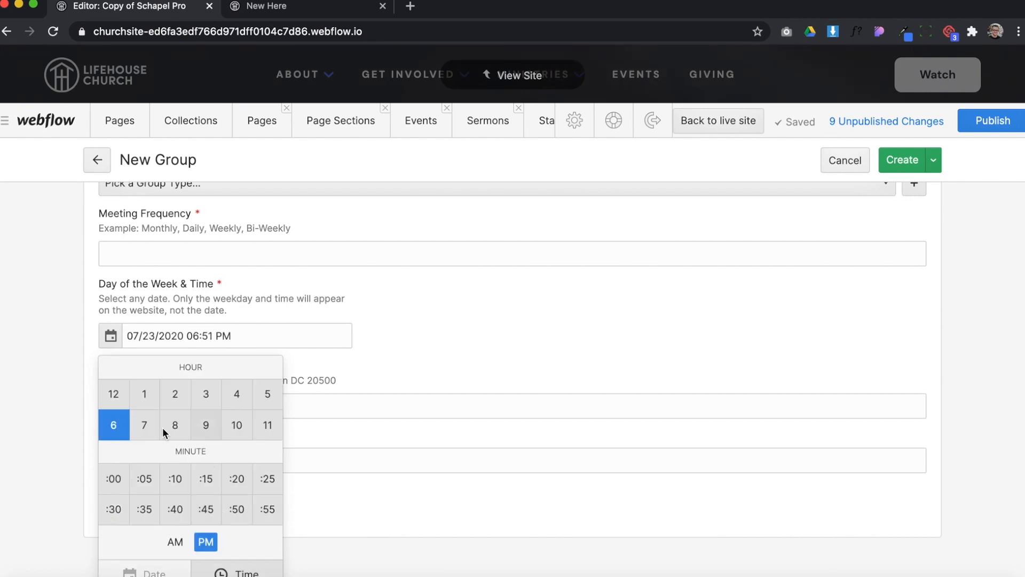
click(182, 421)
click(112, 478)
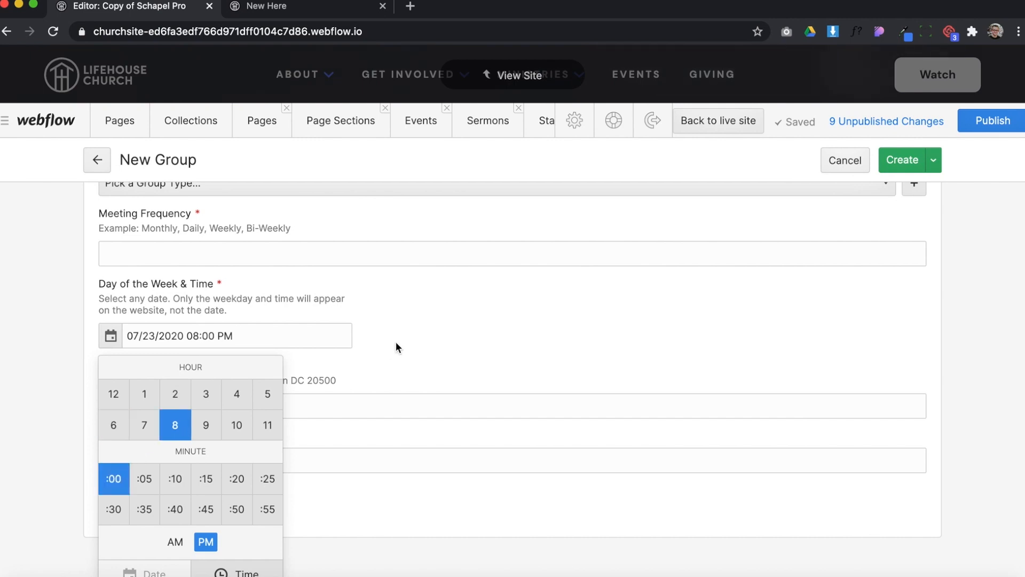
click(397, 340)
Fill the meeting location with its example text "Connect Group Leader's Home in DC 20500" and clear the field again
click(144, 445)
click(142, 415)
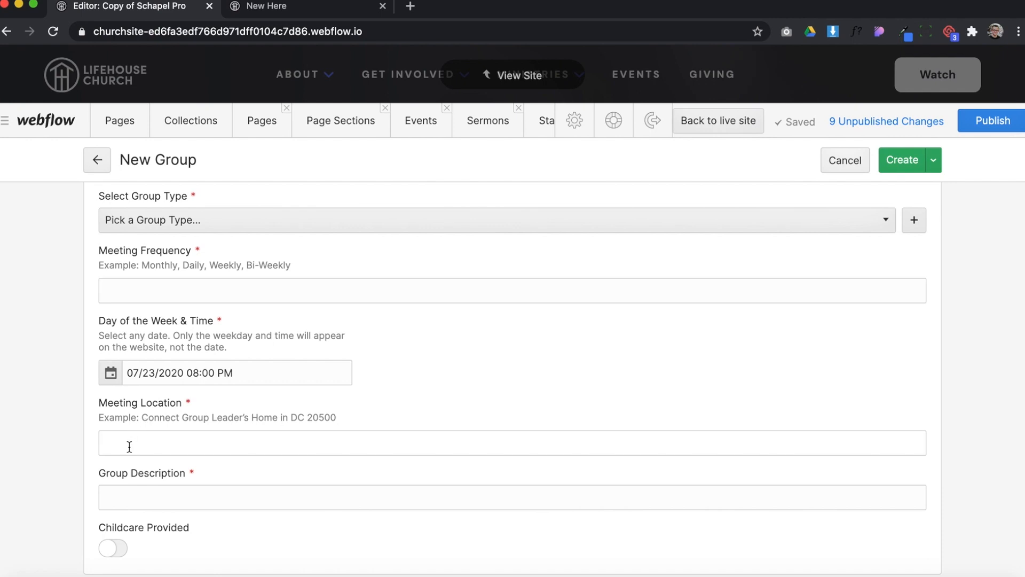
drag(142, 416, 292, 419)
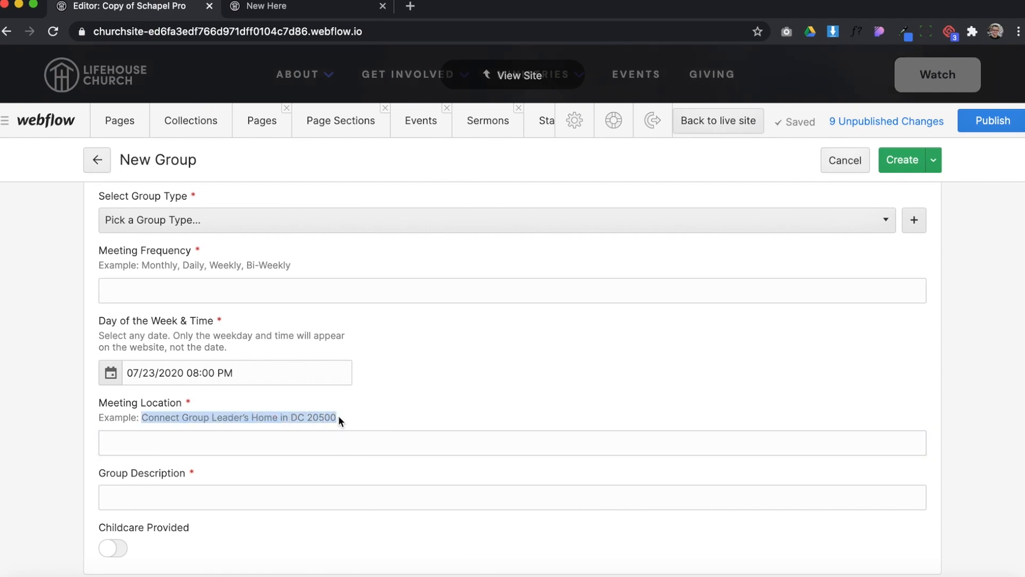
click(233, 442)
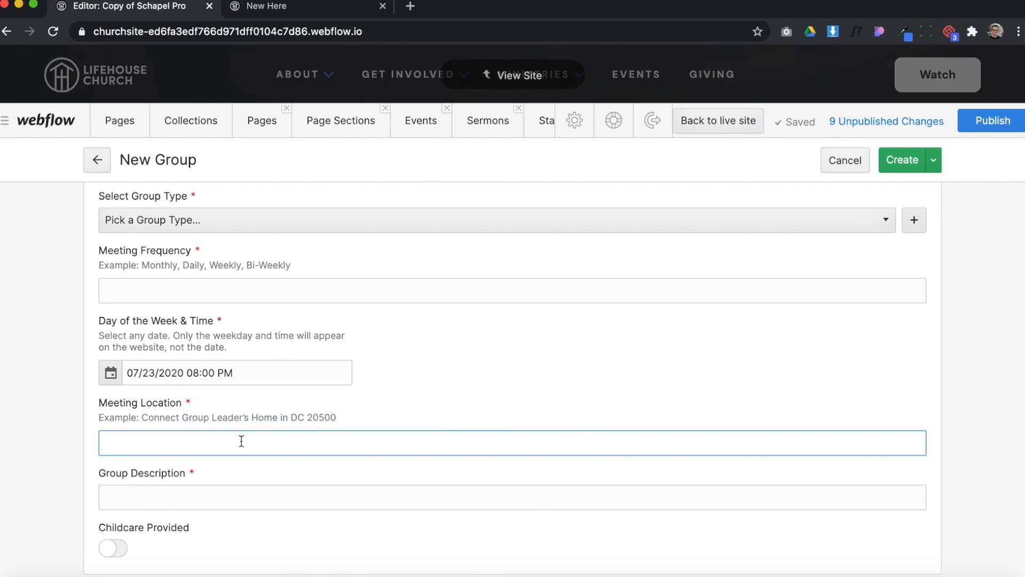
click(326, 417)
click(286, 438)
text(Connect Group Leader’s Home in DC 20500)
drag(318, 438, 44, 430)
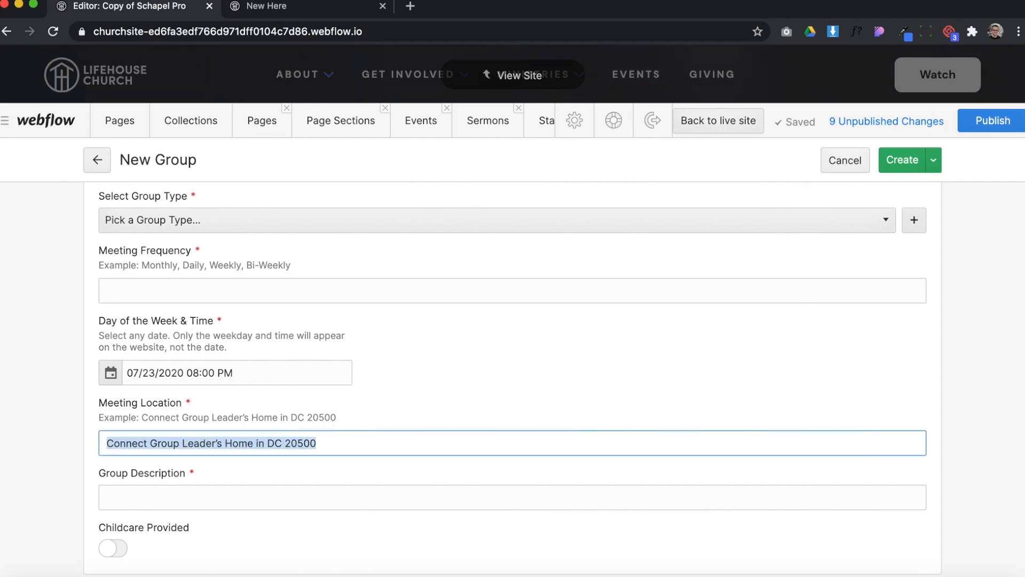
key(BackSpace)
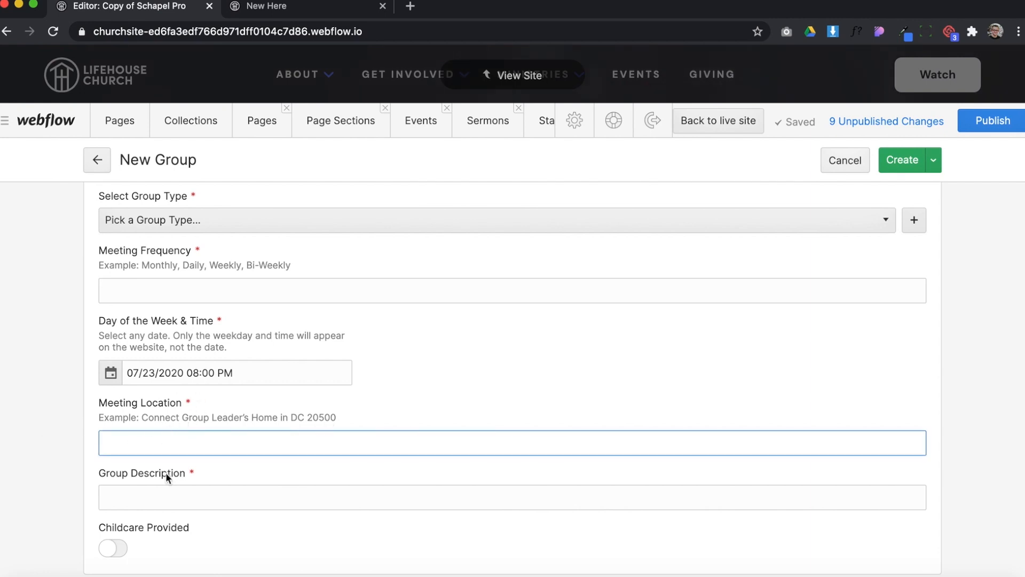
Examine the new group's description field and try switching the childcare option on and off
click(125, 495)
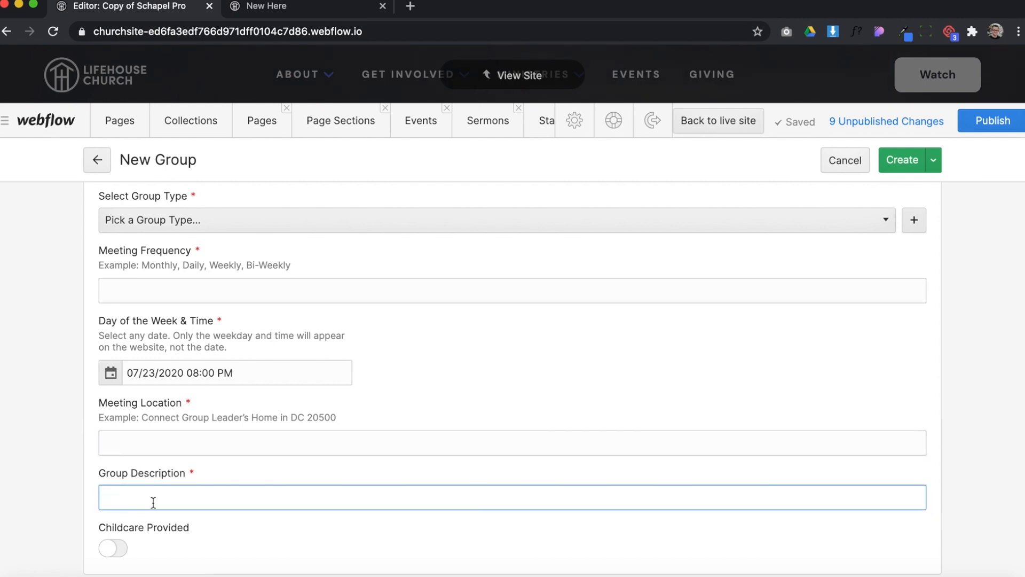
click(112, 550)
click(112, 550)
Look over the new group's fields once more and exit the entry without saving
scroll(310, 432, up, 5)
scroll(313, 434, up, 2)
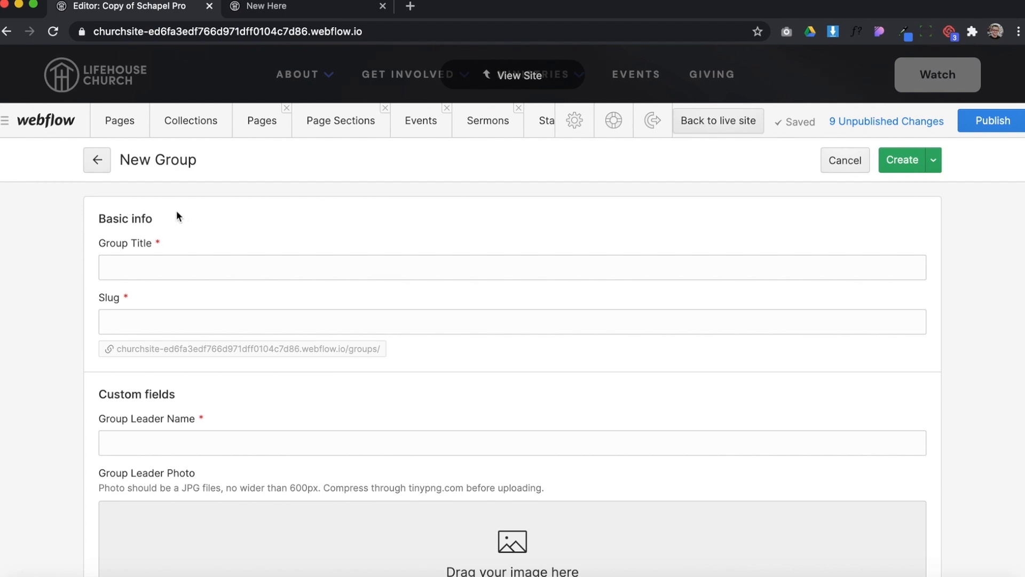
scroll(170, 279, down, 8)
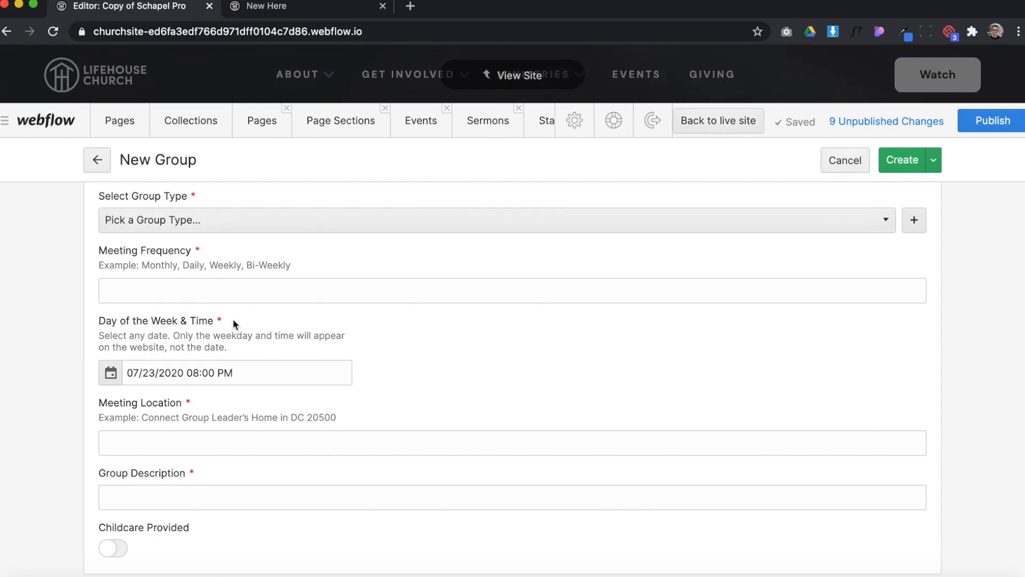
scroll(214, 318, up, 8)
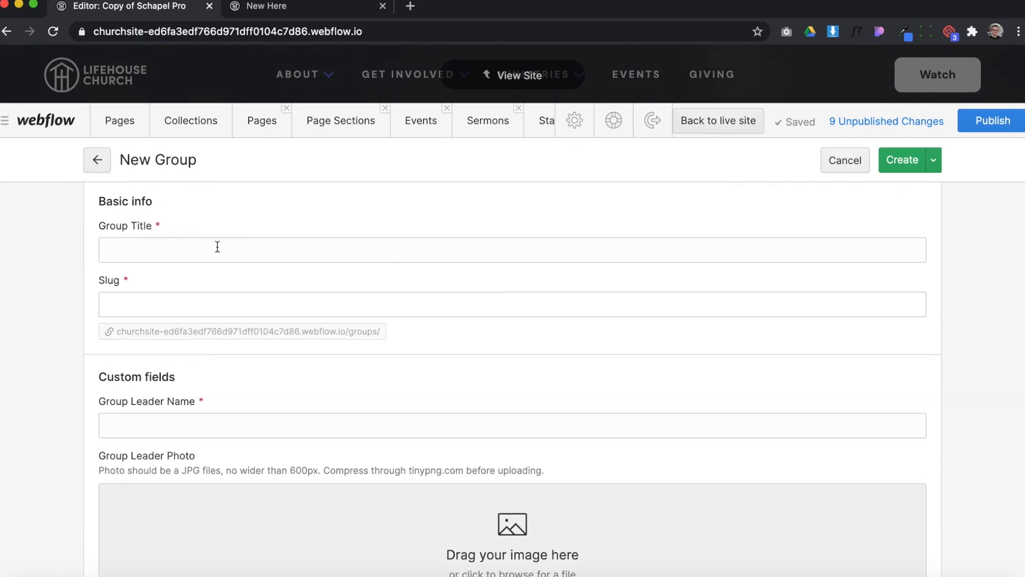
scroll(321, 320, up, 1)
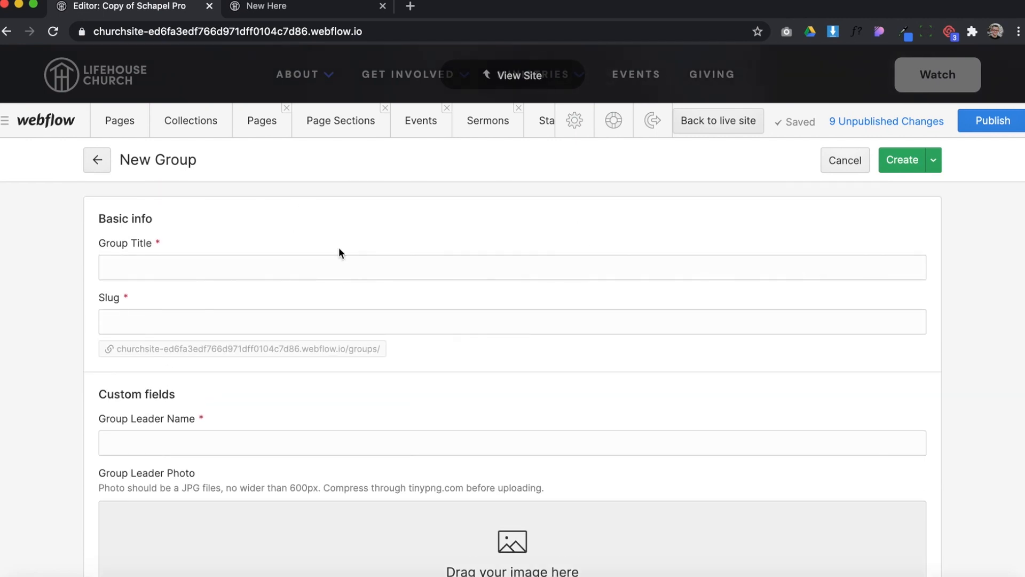
click(98, 160)
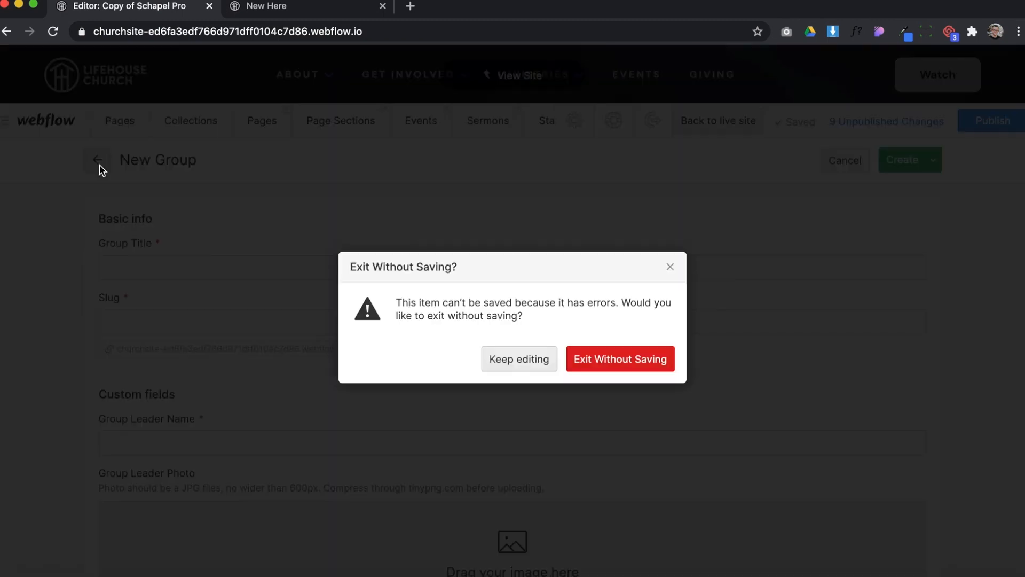
click(623, 357)
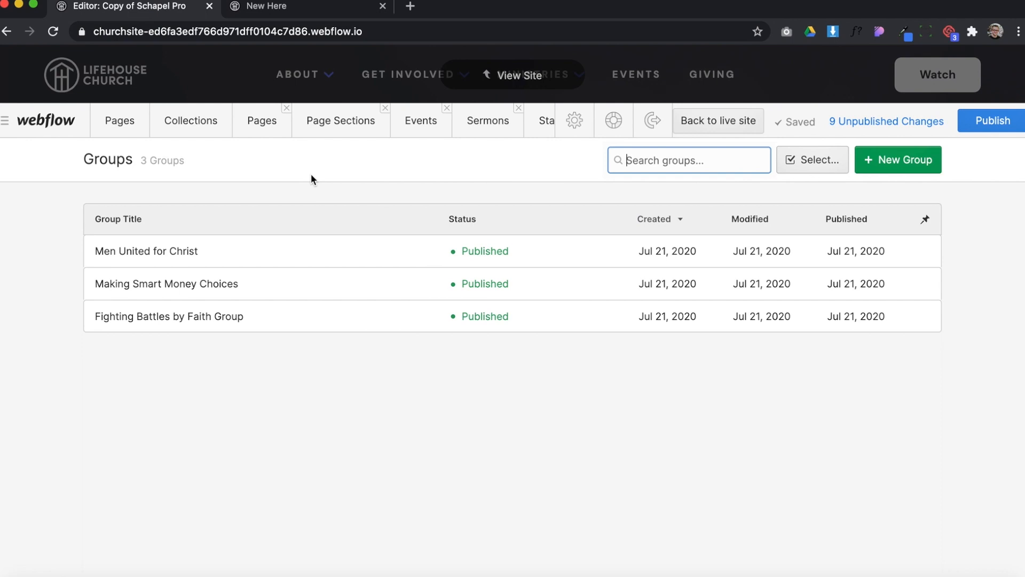
Open the Our Leadership page's settings, review its title tag, meta description and Open Graph fields, and return to the page list
click(125, 138)
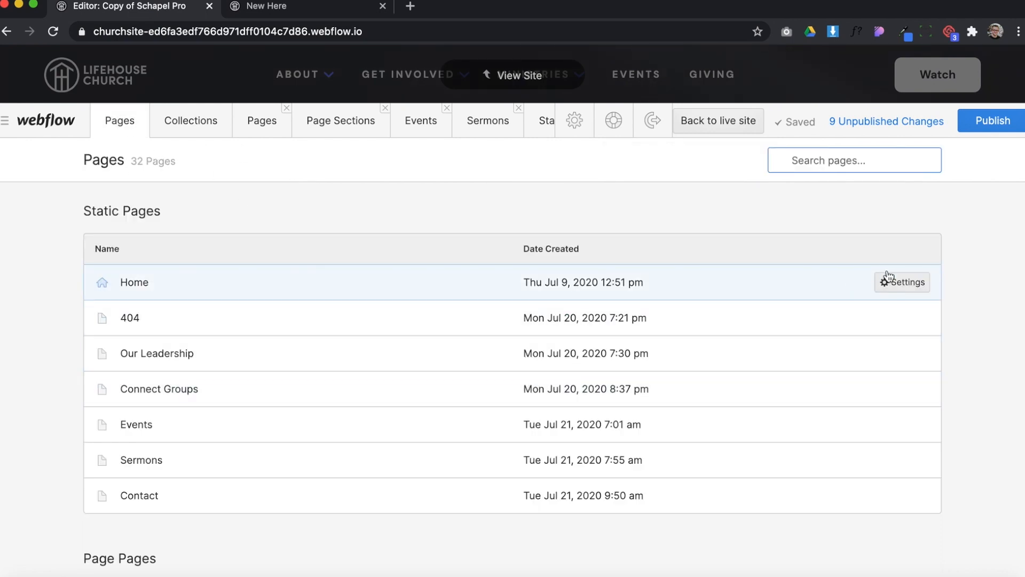
click(889, 350)
scroll(437, 335, down, 5)
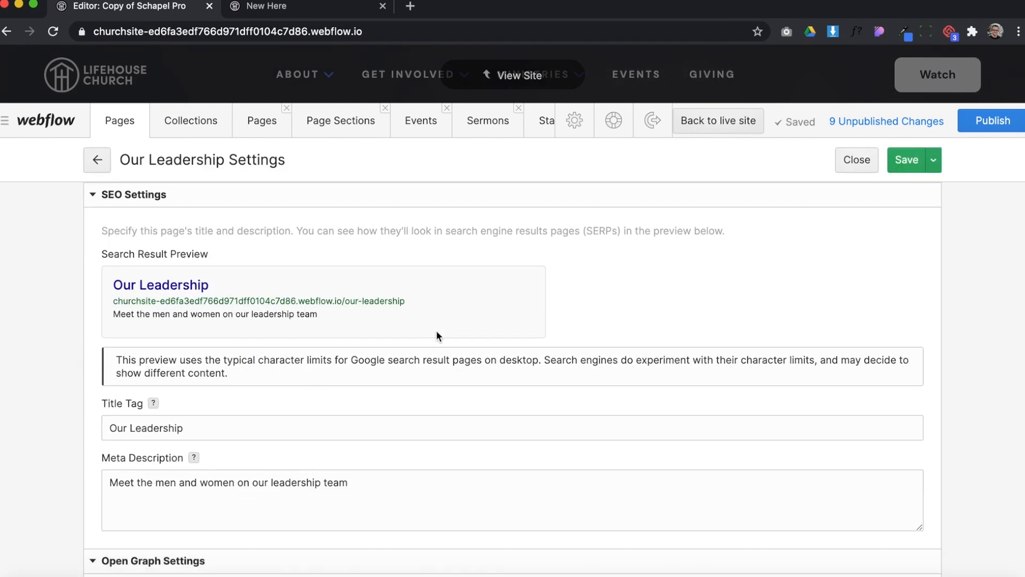
triple_click(213, 385)
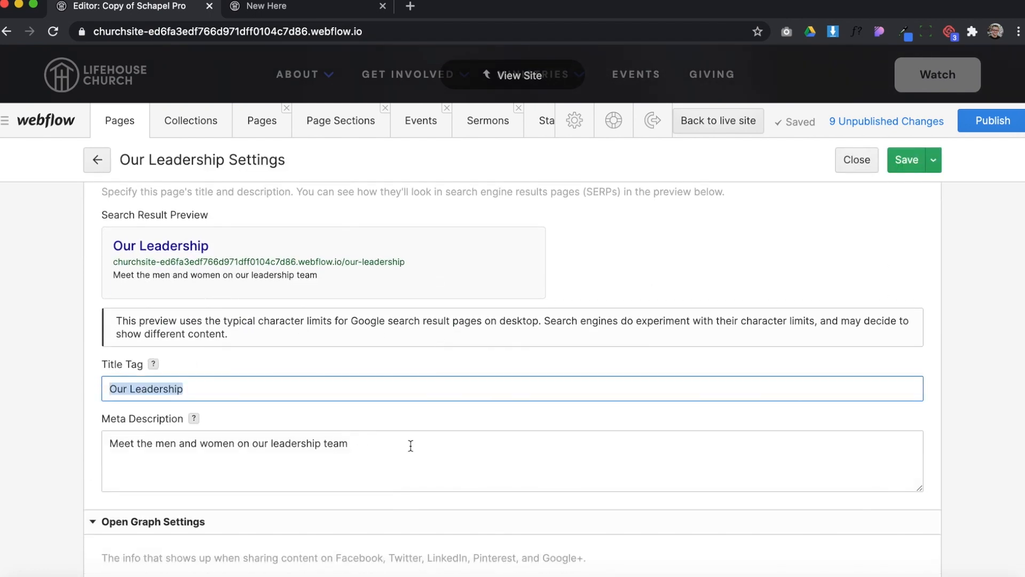
drag(411, 446, 99, 438)
scroll(320, 419, down, 7)
scroll(320, 425, down, 4)
click(166, 491)
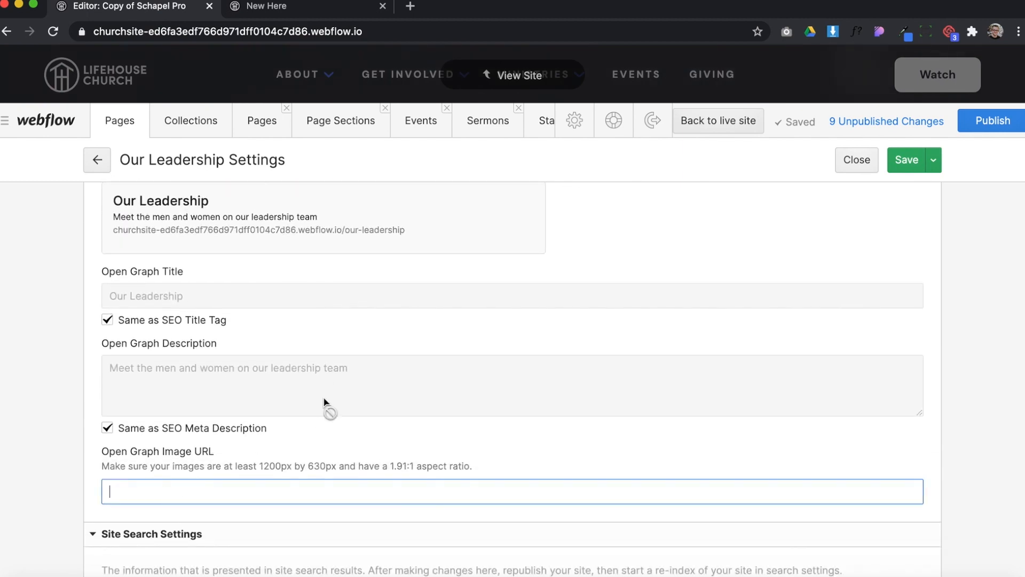
scroll(324, 401, up, 15)
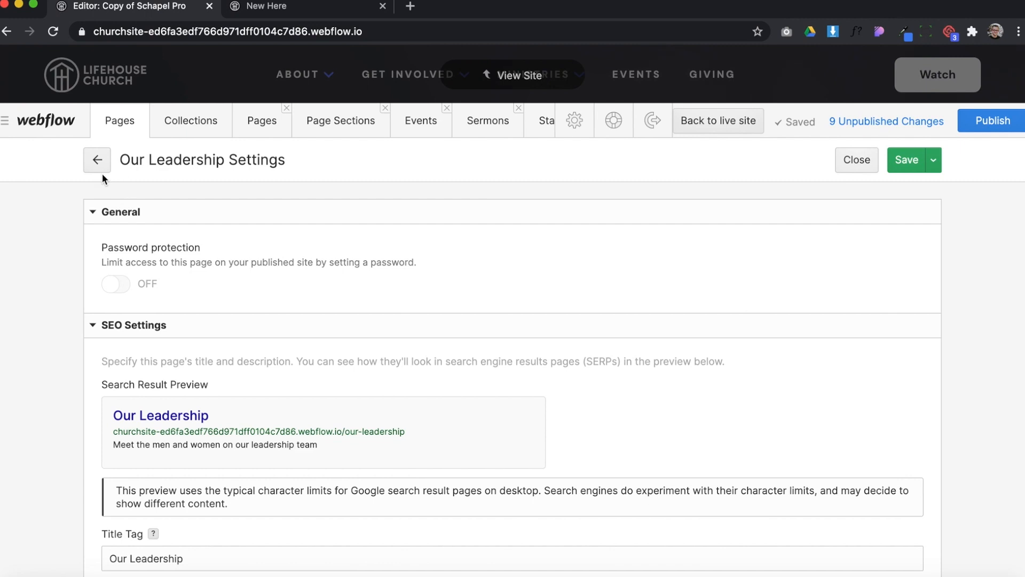
click(100, 163)
View the editor's general settings and return to the site's home page view
click(576, 123)
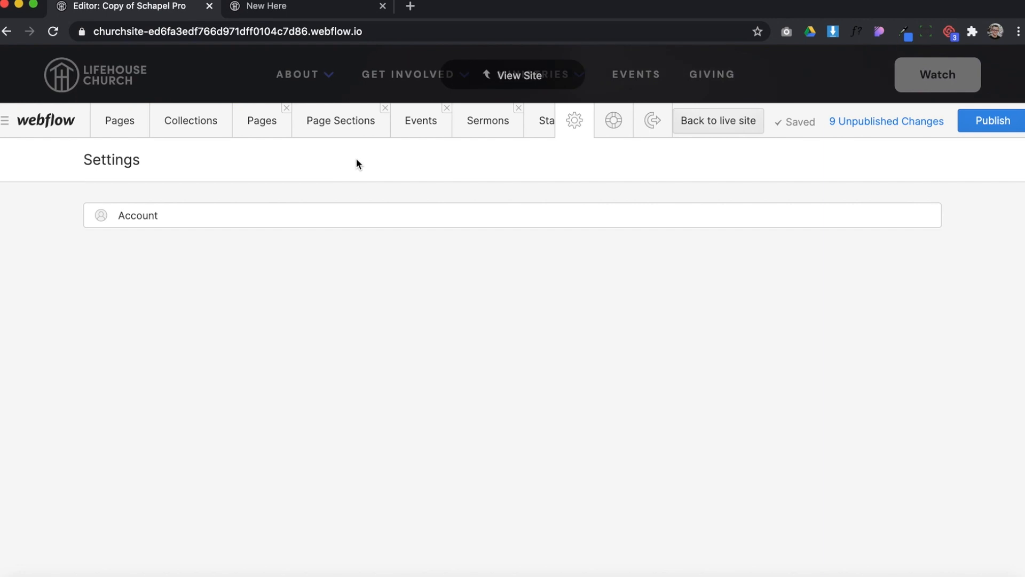
click(513, 76)
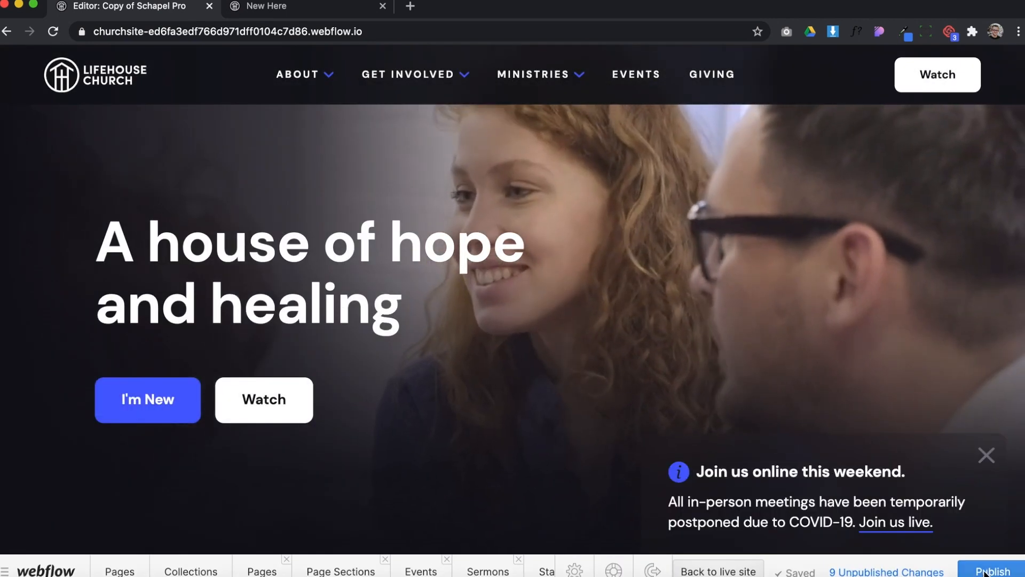